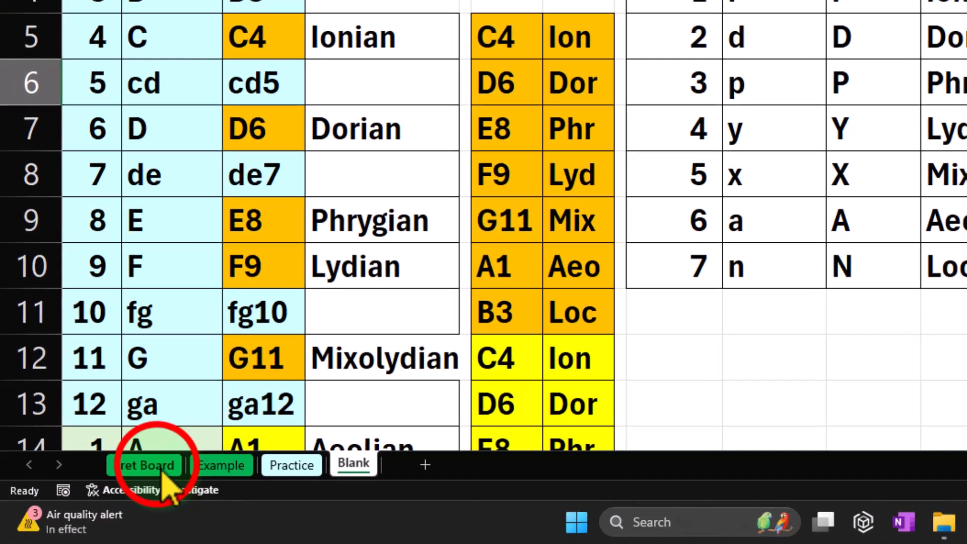
Look through the Fret Board, Example and Practice worksheets, and highlight the empty chord columns for the modes on the Blank worksheet.
click(160, 465)
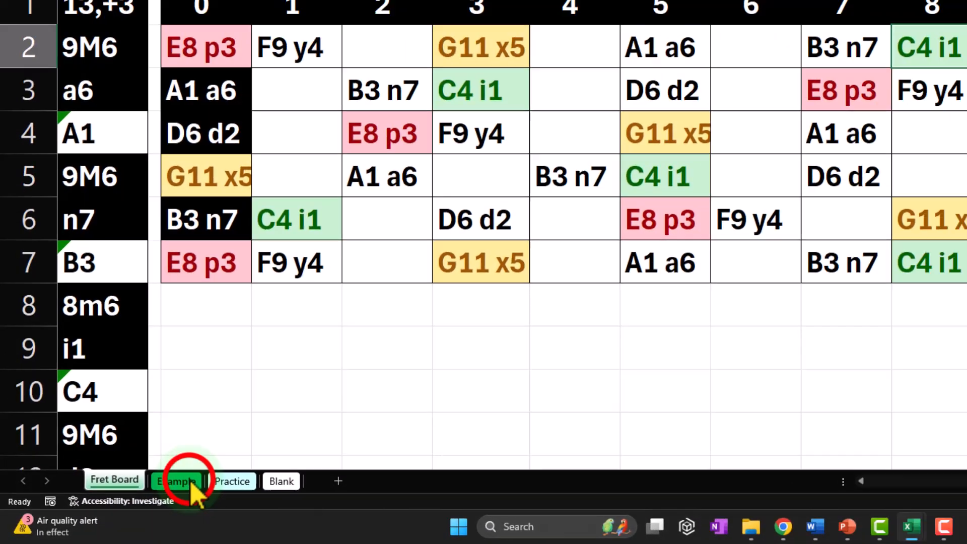
click(190, 483)
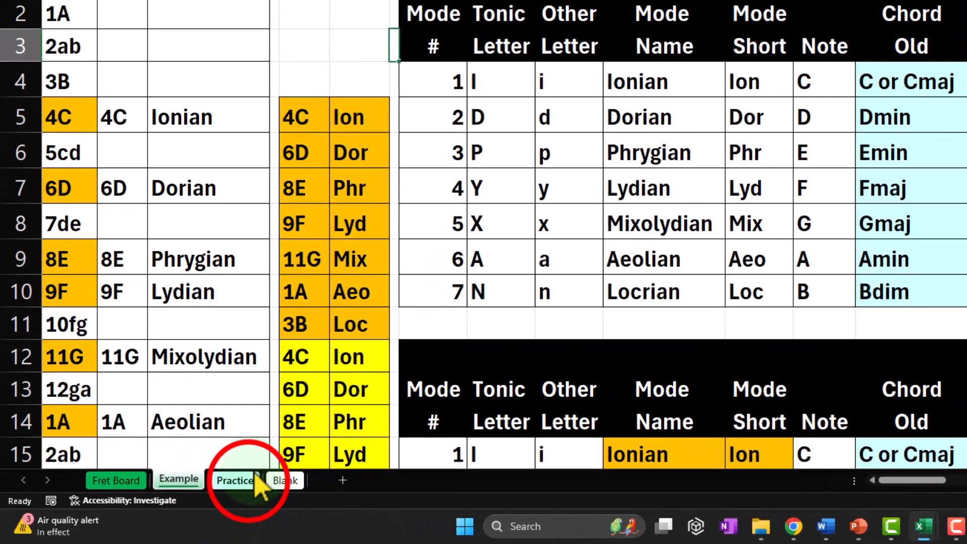
click(160, 500)
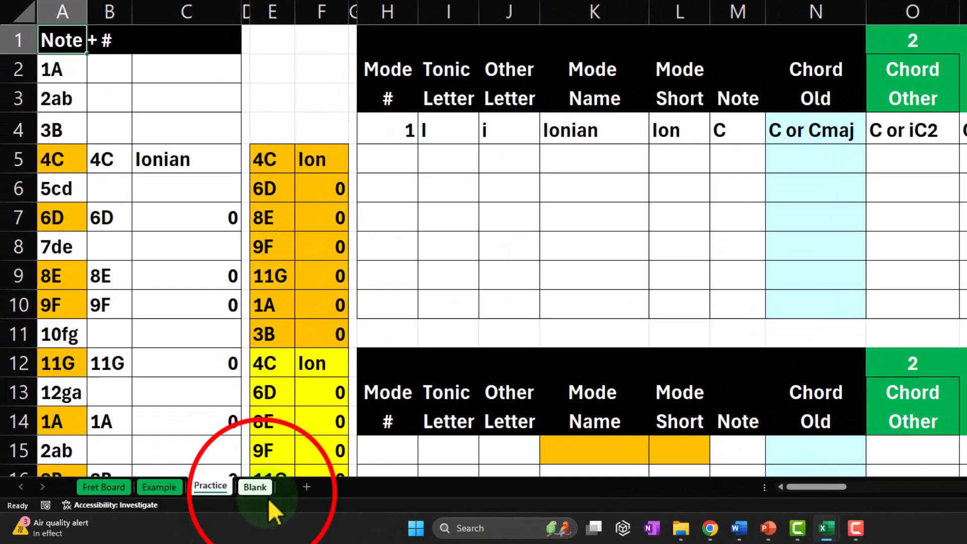
click(194, 501)
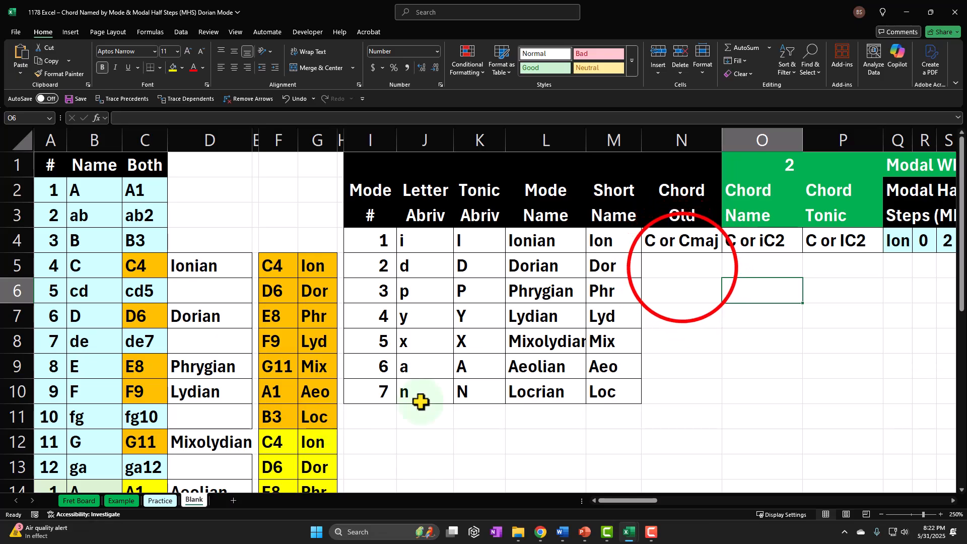
drag(682, 267, 823, 358)
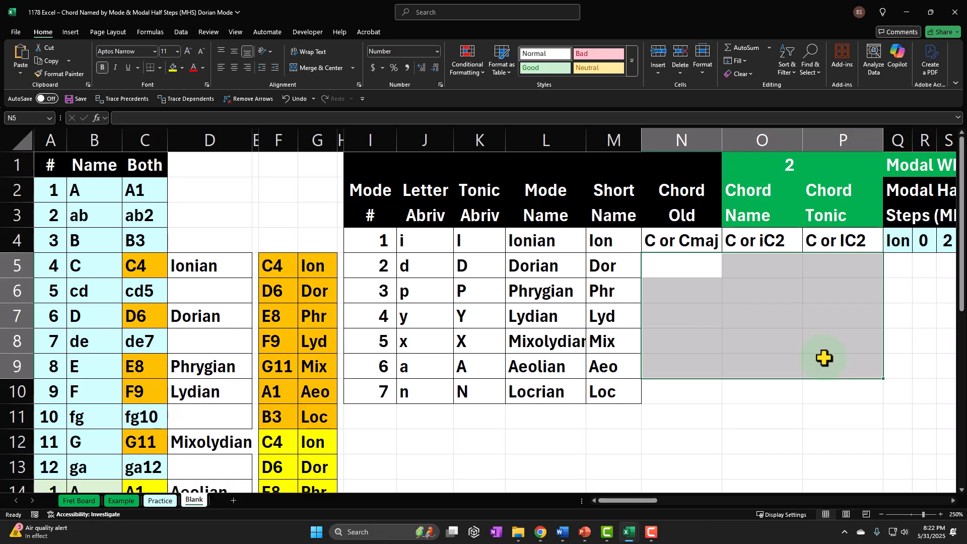
click(675, 434)
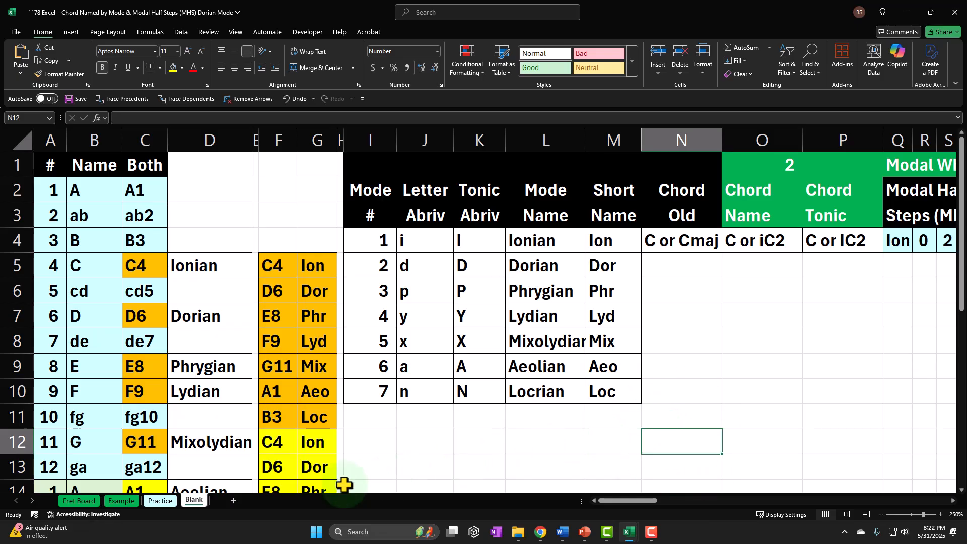
Examine the Fret Board worksheet's note grid from fret 0 to fret 12, including the C4 i1 note at fret 8.
click(79, 500)
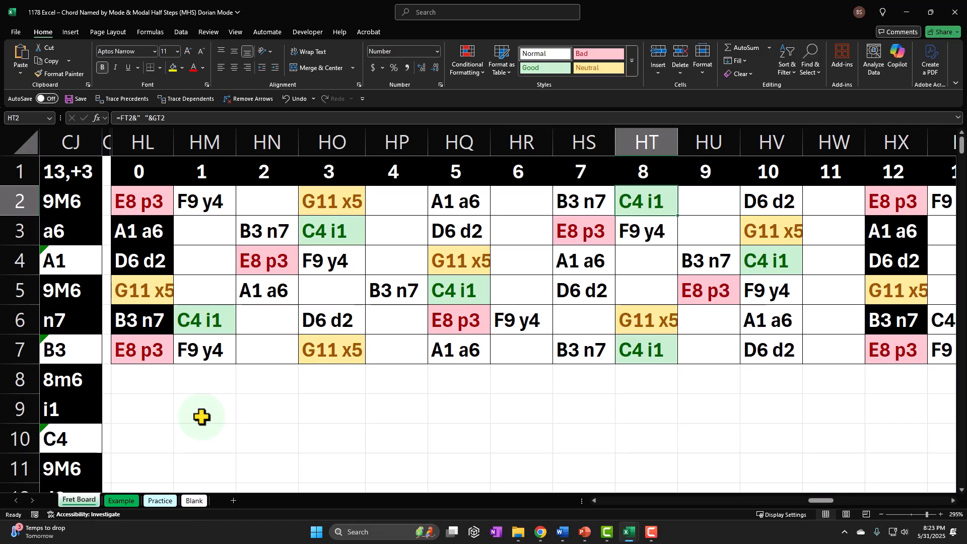
drag(130, 201, 870, 341)
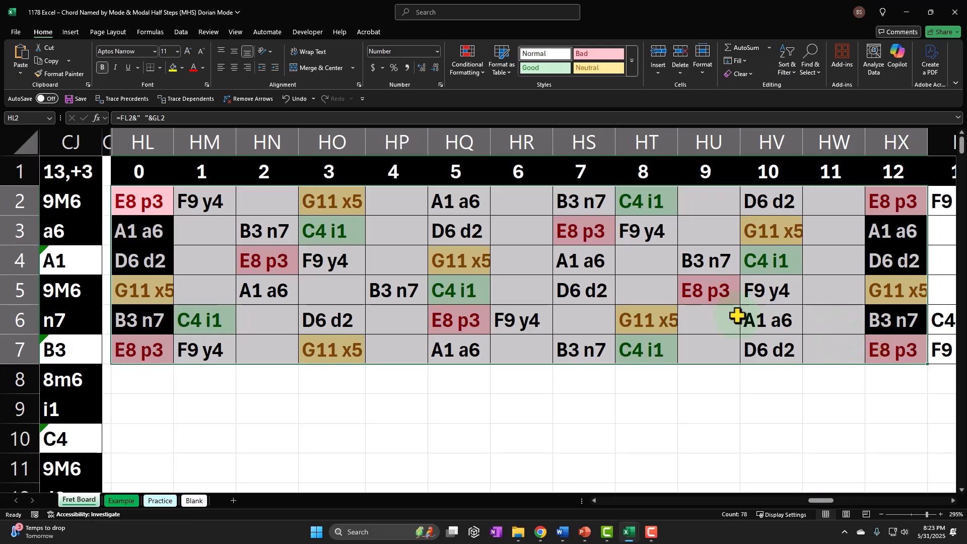
click(516, 214)
drag(516, 214, 521, 282)
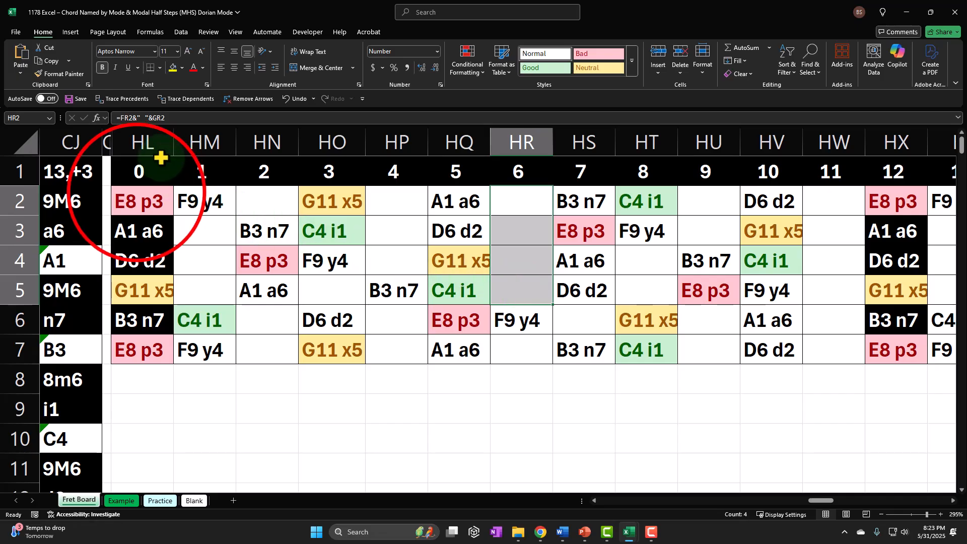
click(140, 208)
drag(141, 208, 875, 342)
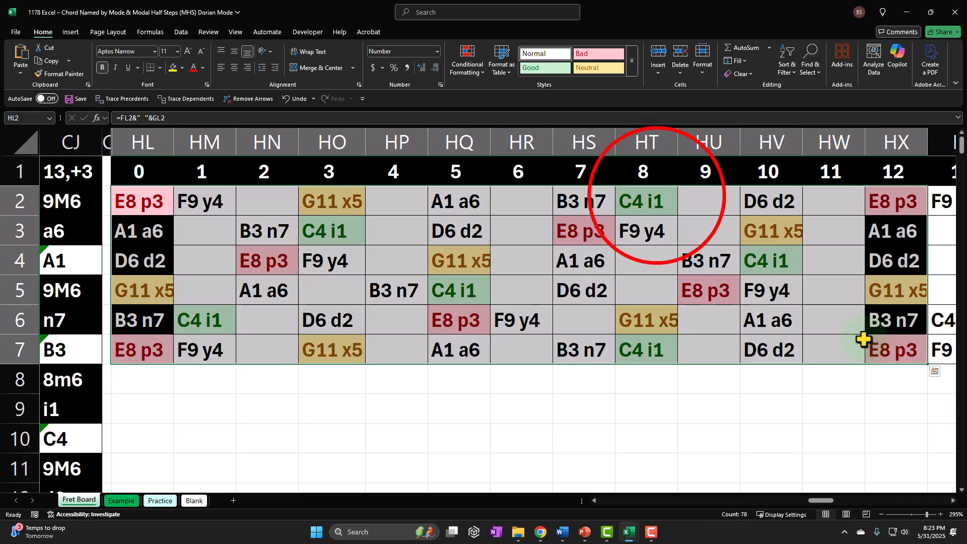
click(657, 197)
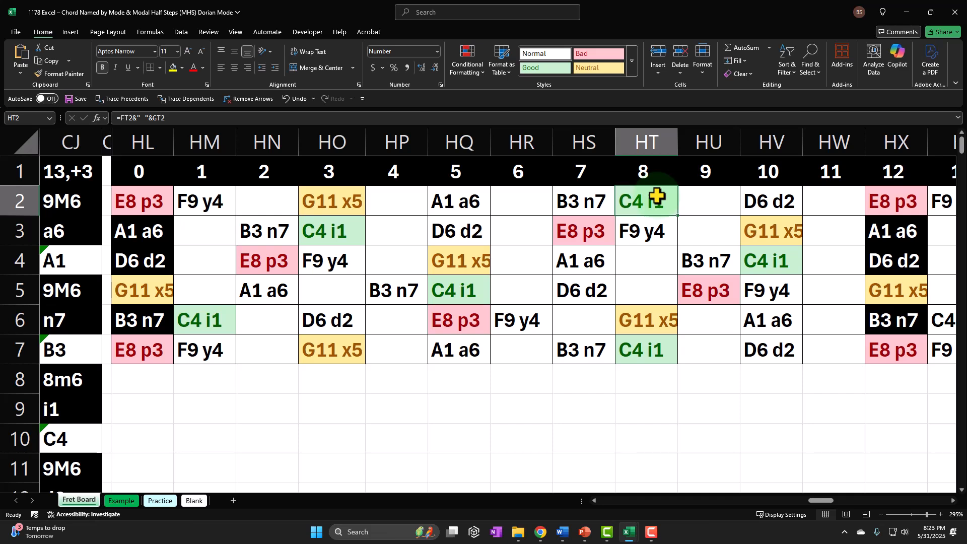
Examine the fretboard notes C4 i1 at fret 8, E8 p3 at fret 7 and G11 x5 at fret 5.
drag(146, 204, 765, 335)
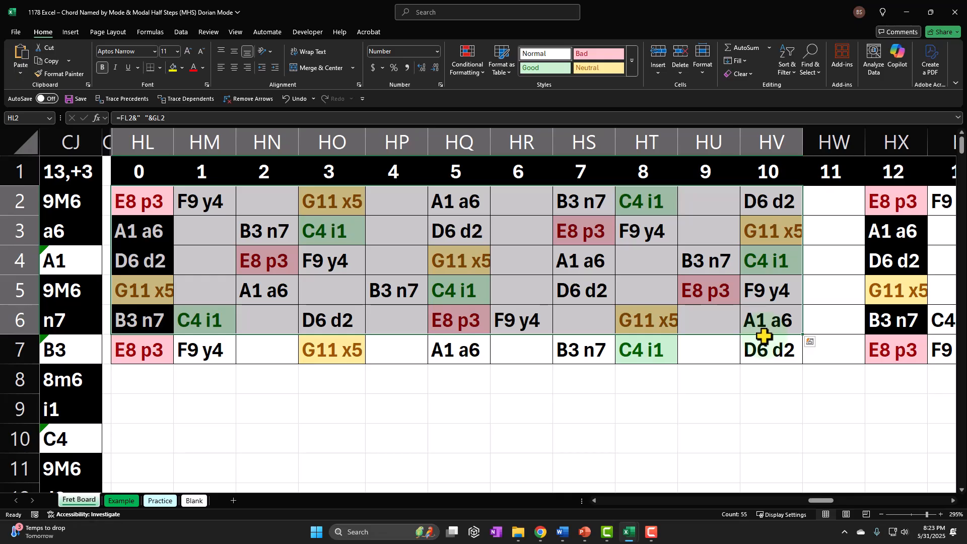
drag(579, 207, 633, 222)
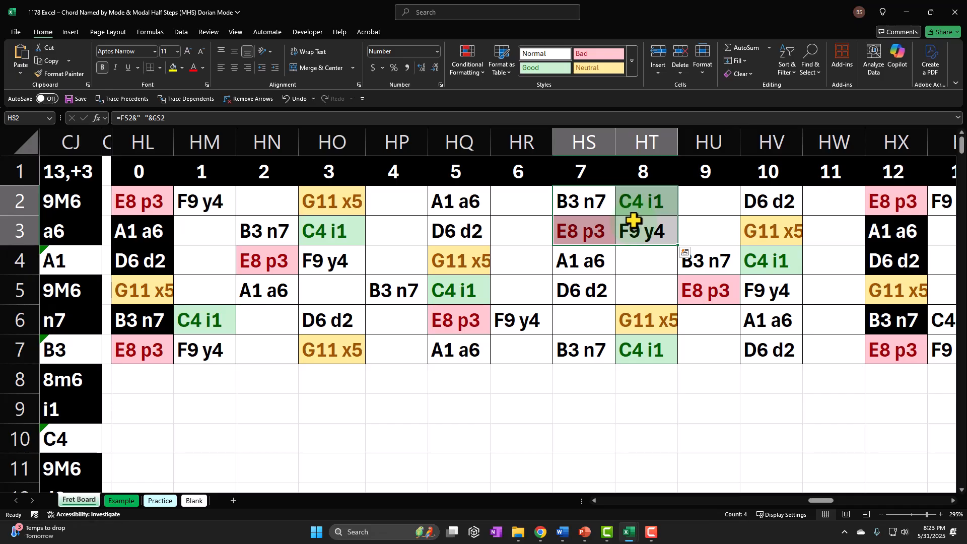
click(663, 208)
click(574, 232)
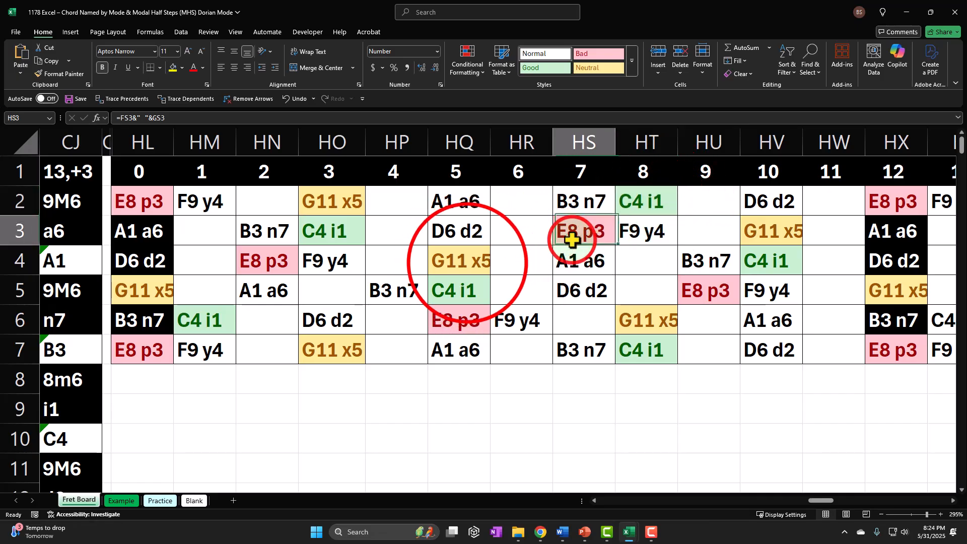
click(467, 262)
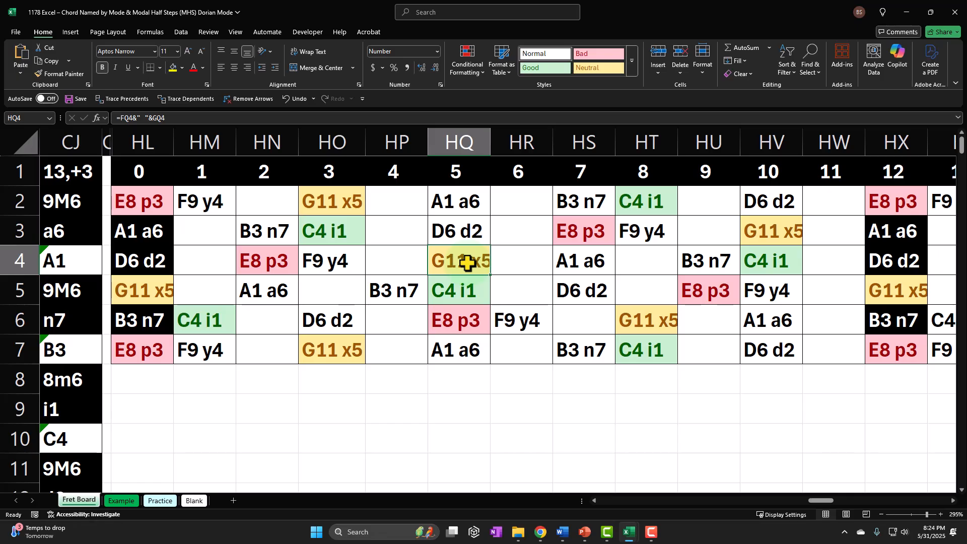
click(405, 261)
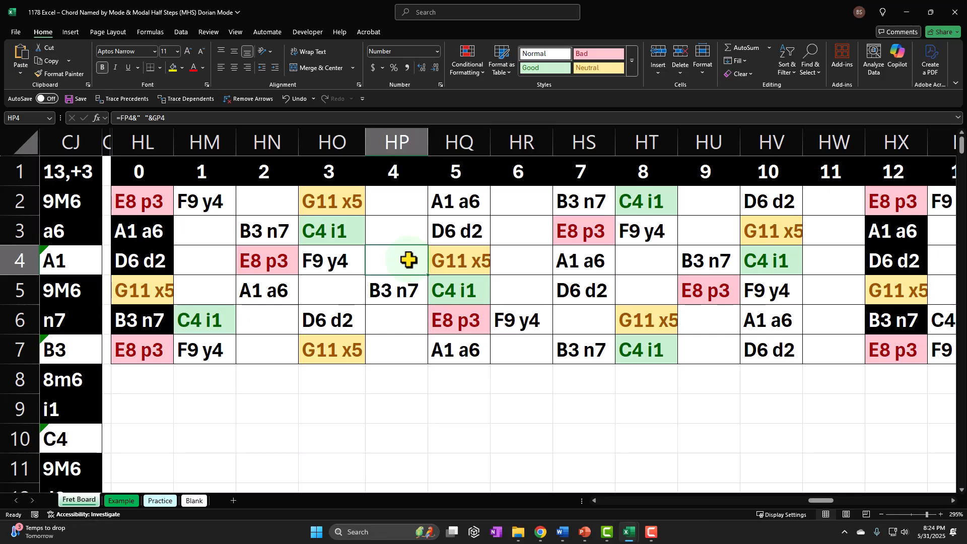
Compare the first three string rows starting at frets 8, 3 and 1 on the fretboard.
click(632, 206)
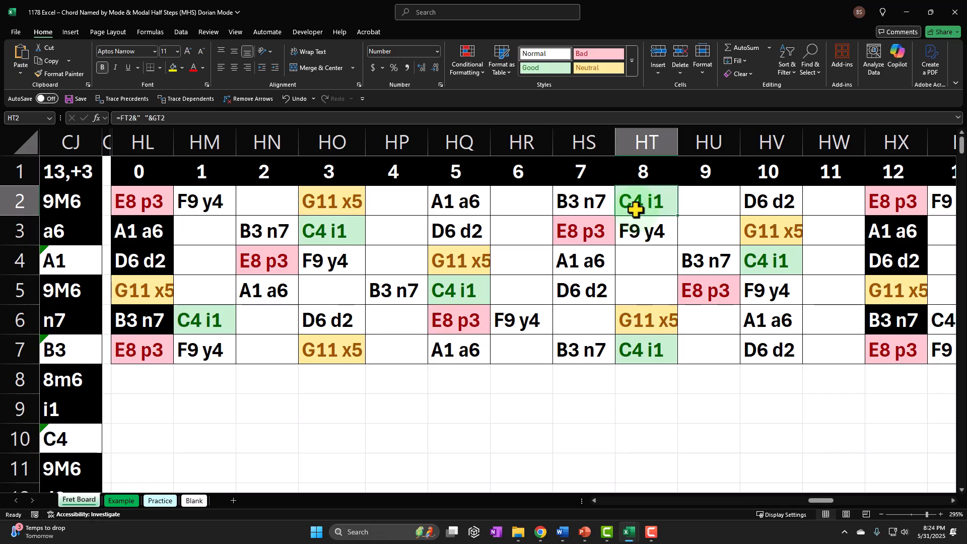
click(637, 204)
click(639, 203)
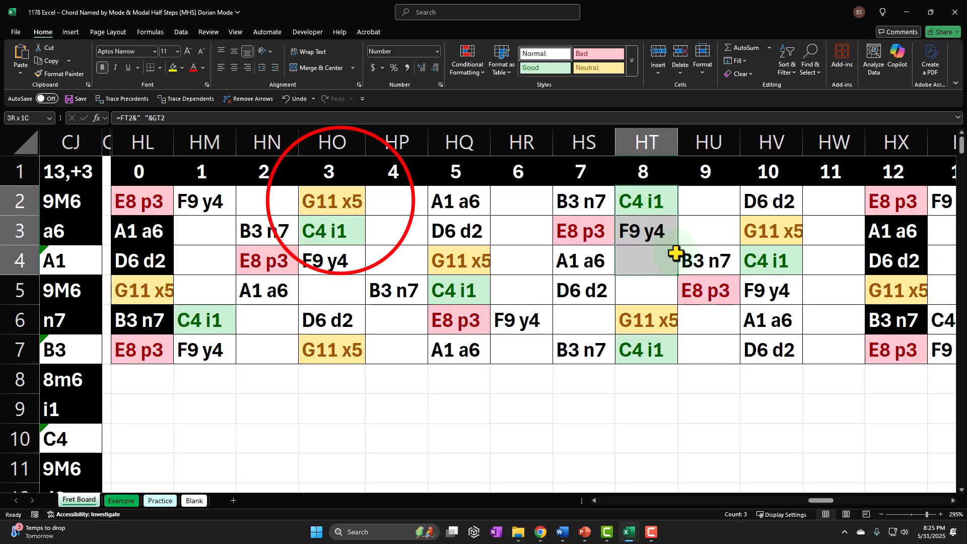
drag(338, 201, 375, 260)
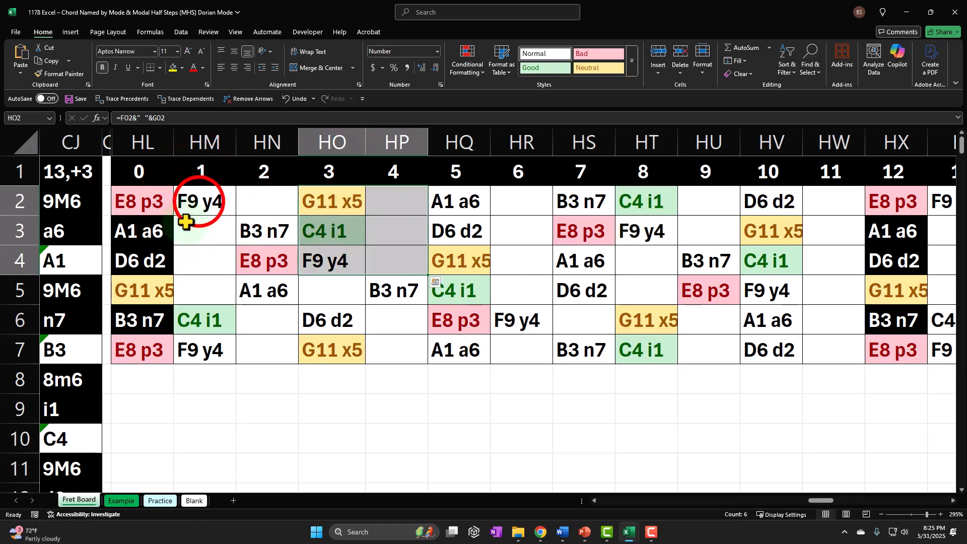
drag(190, 211, 252, 262)
drag(347, 204, 371, 226)
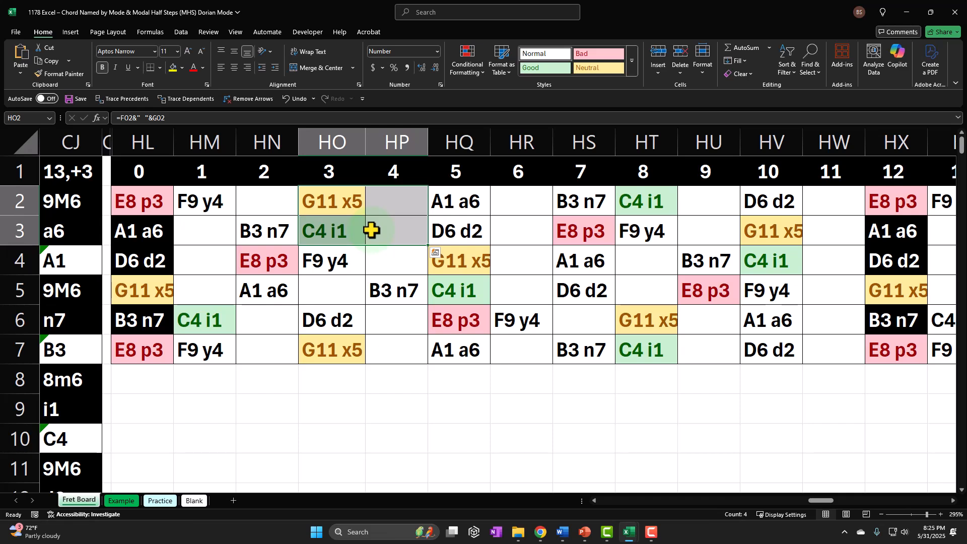
key(Escape)
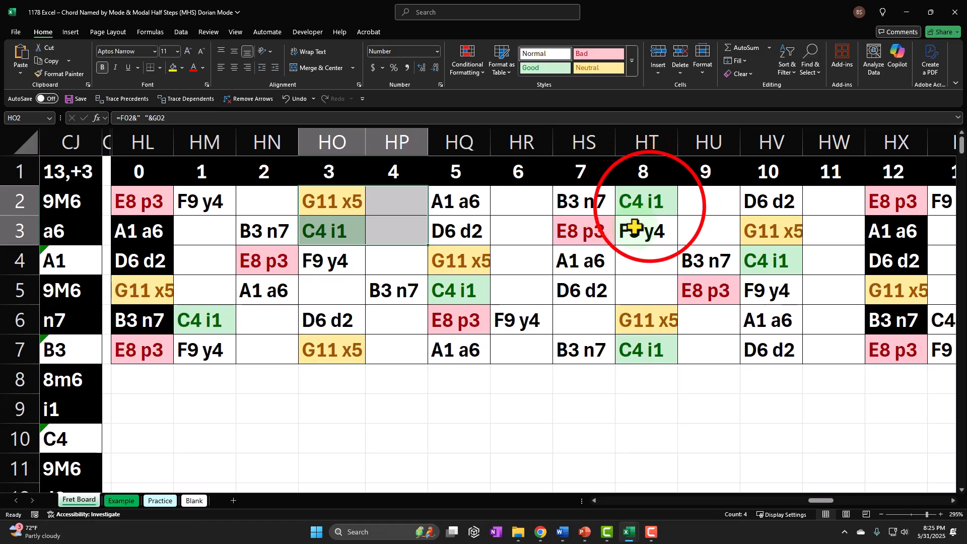
Compare the full six-string position blocks at frets 8 to 10, 1 to 3 and 3 to 5.
click(648, 206)
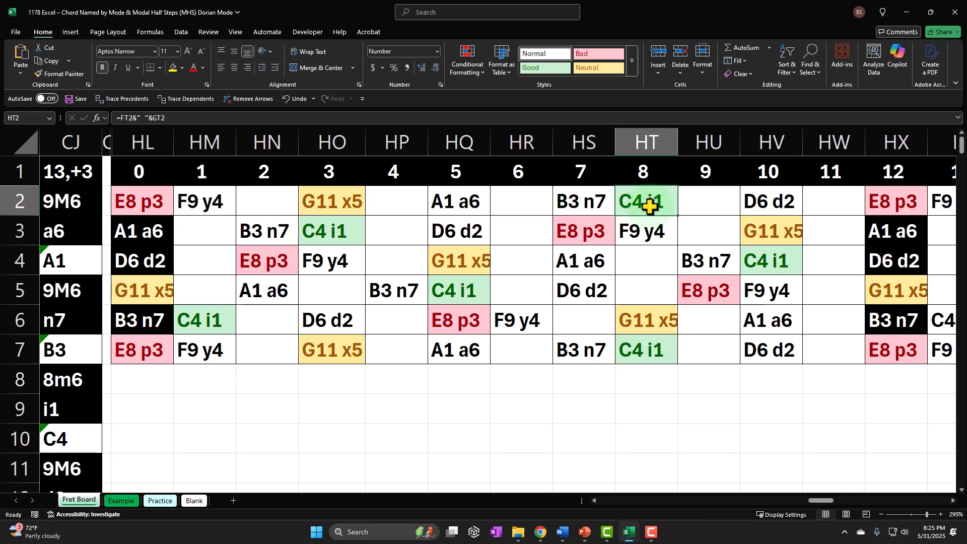
drag(649, 205, 773, 351)
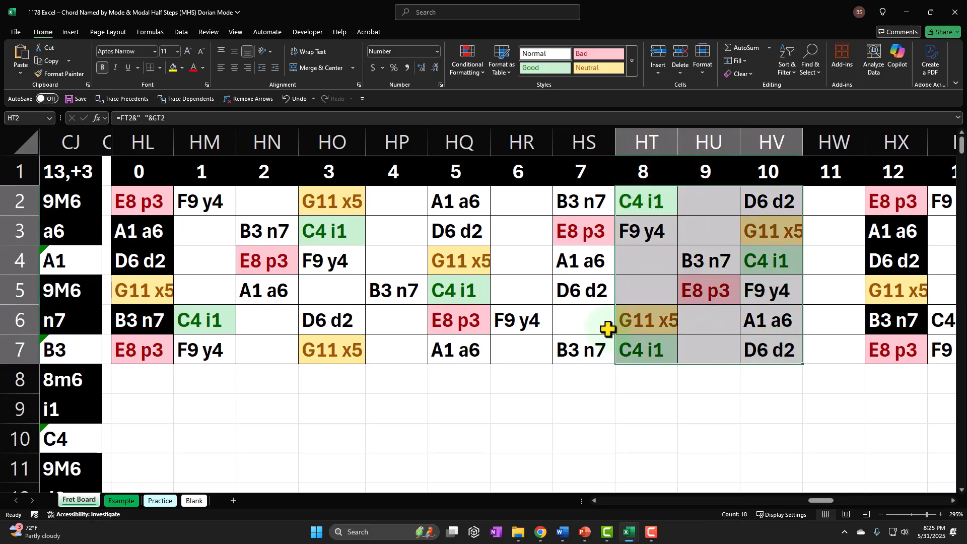
drag(205, 206, 292, 341)
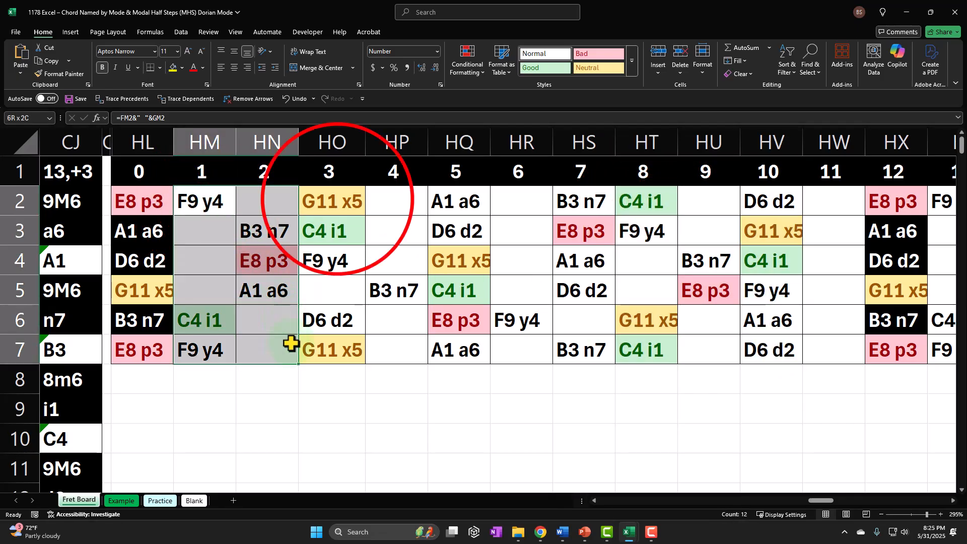
click(341, 203)
drag(341, 203, 446, 344)
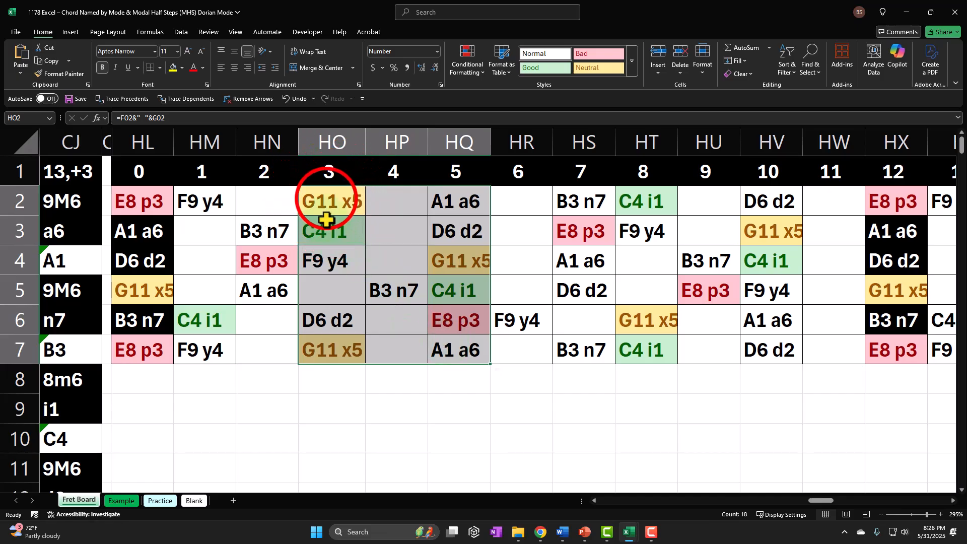
drag(328, 204, 443, 349)
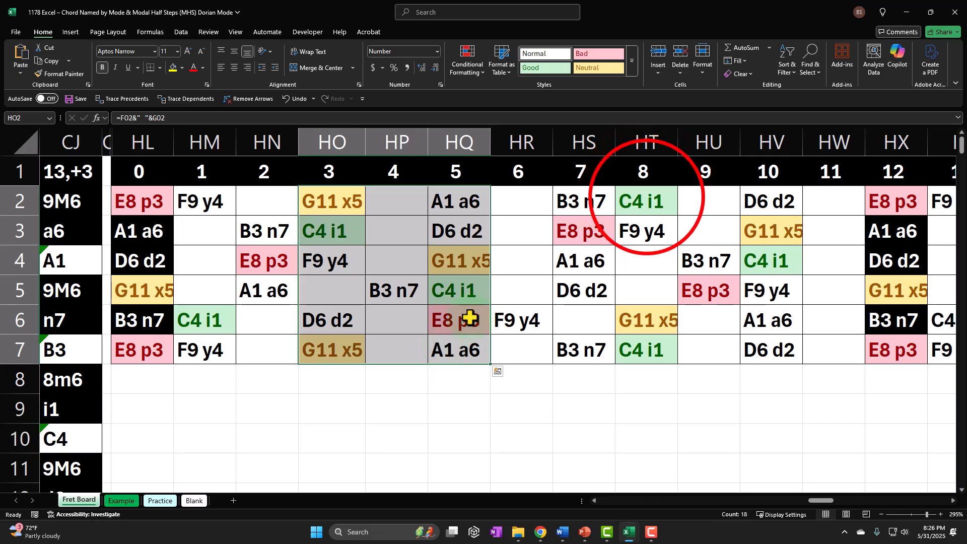
drag(643, 197, 766, 339)
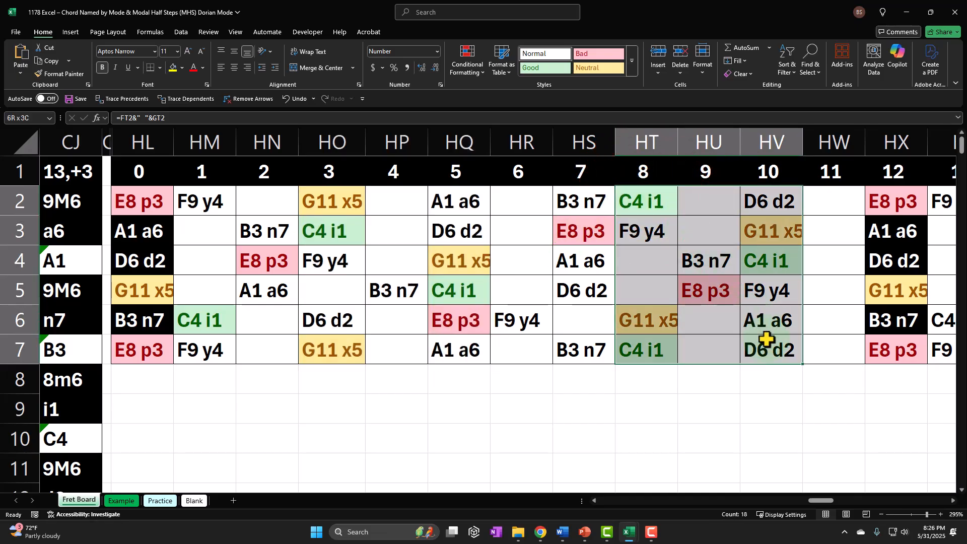
drag(202, 207, 309, 339)
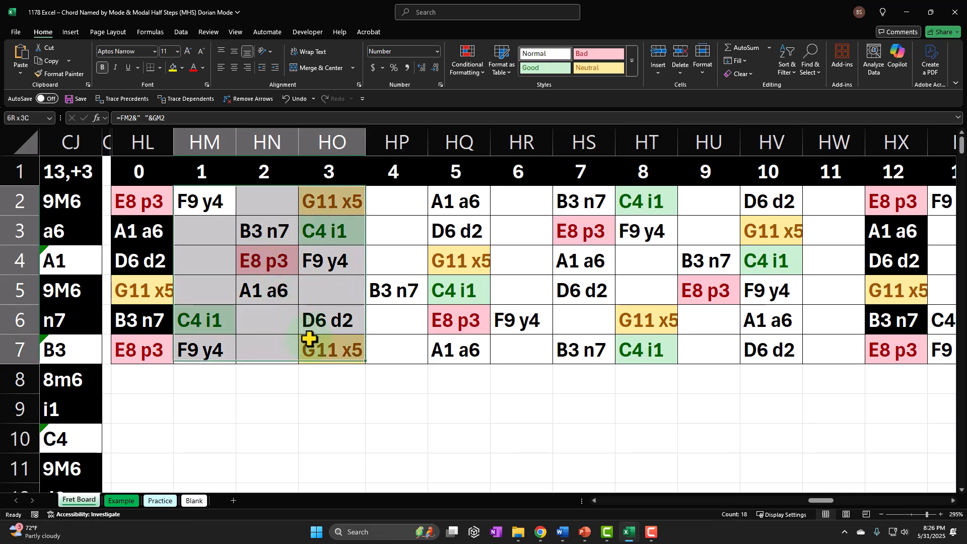
drag(327, 193, 468, 340)
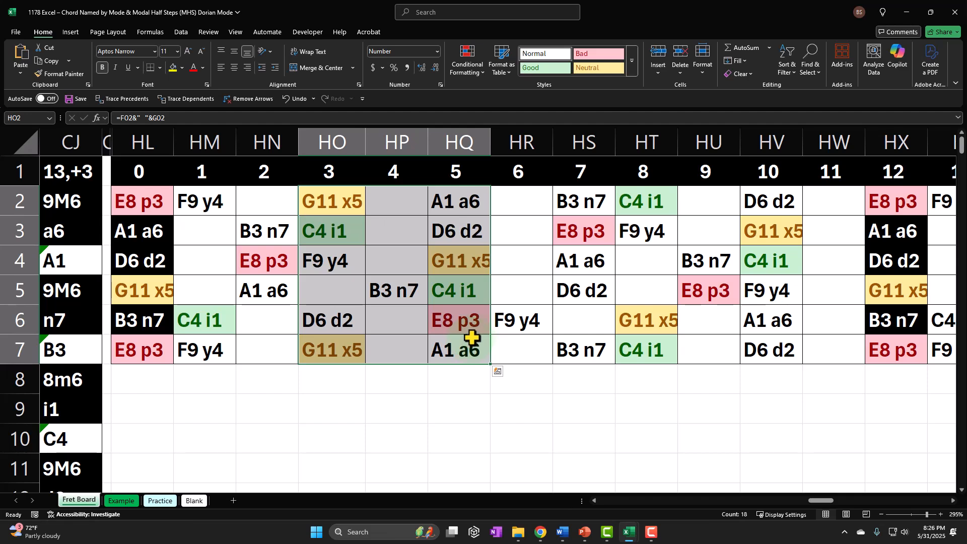
Locate C4 i1 at fret 8 on the first string row and D6 d2 at fret 5 on the second.
click(642, 205)
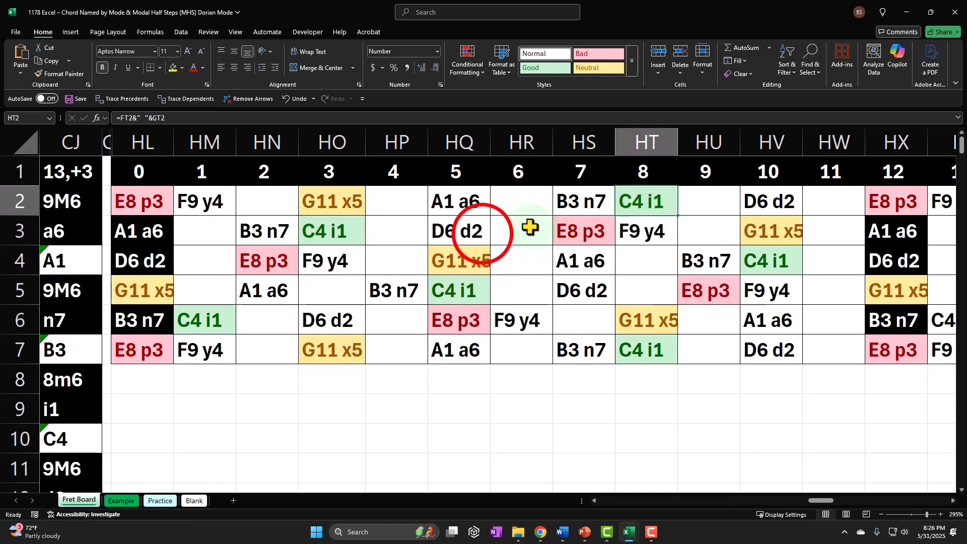
click(483, 231)
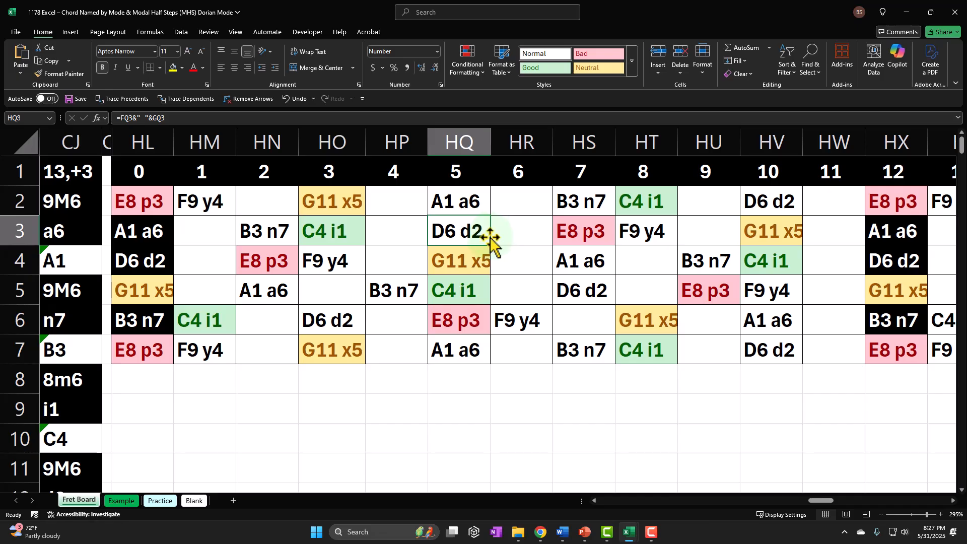
click(487, 236)
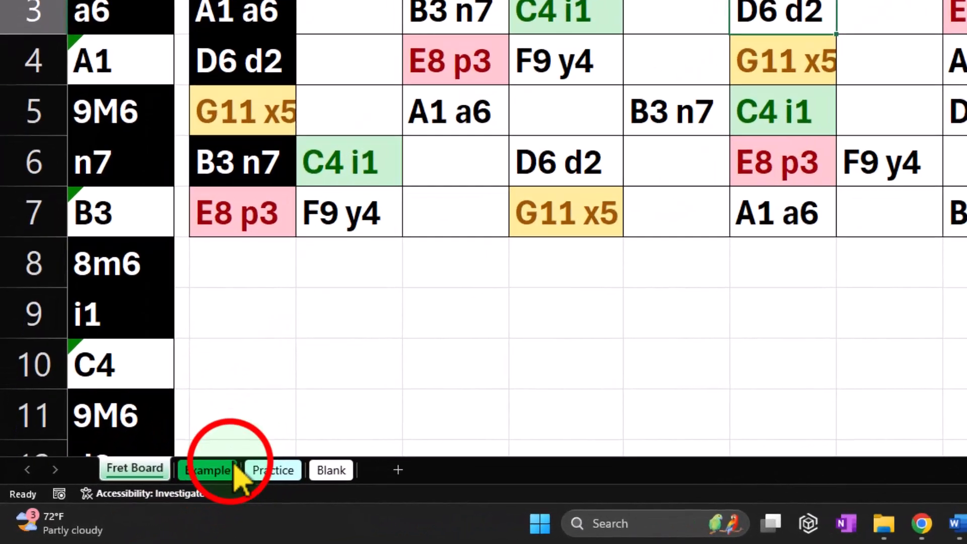
Review the Ionian row of the mode table on the Example worksheet, and the Dorian row from mode number through note.
click(121, 500)
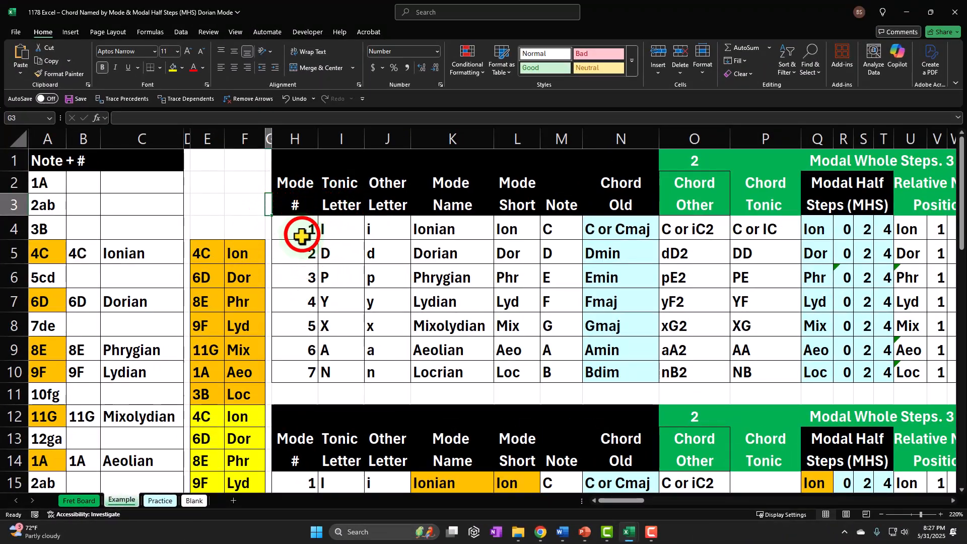
drag(358, 170, 820, 162)
drag(686, 225, 816, 221)
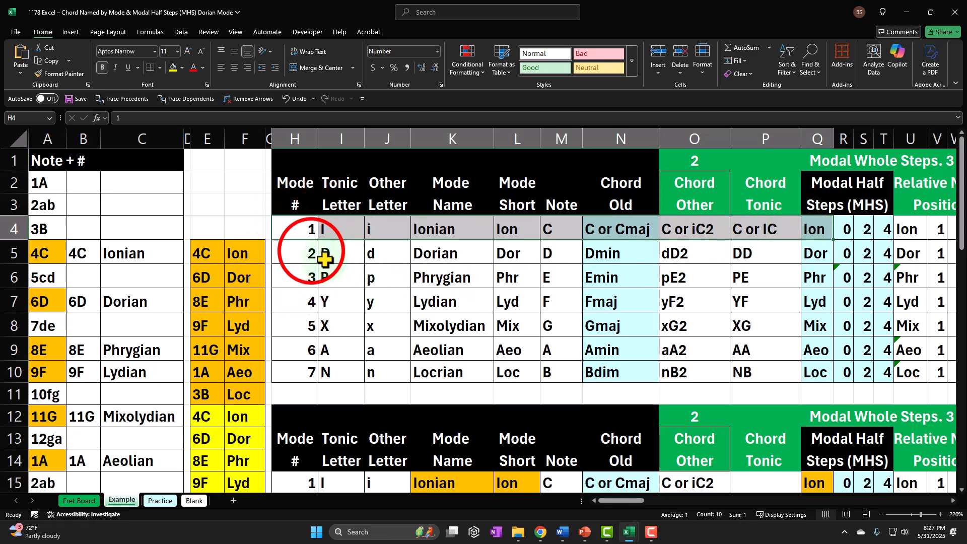
drag(317, 251, 559, 253)
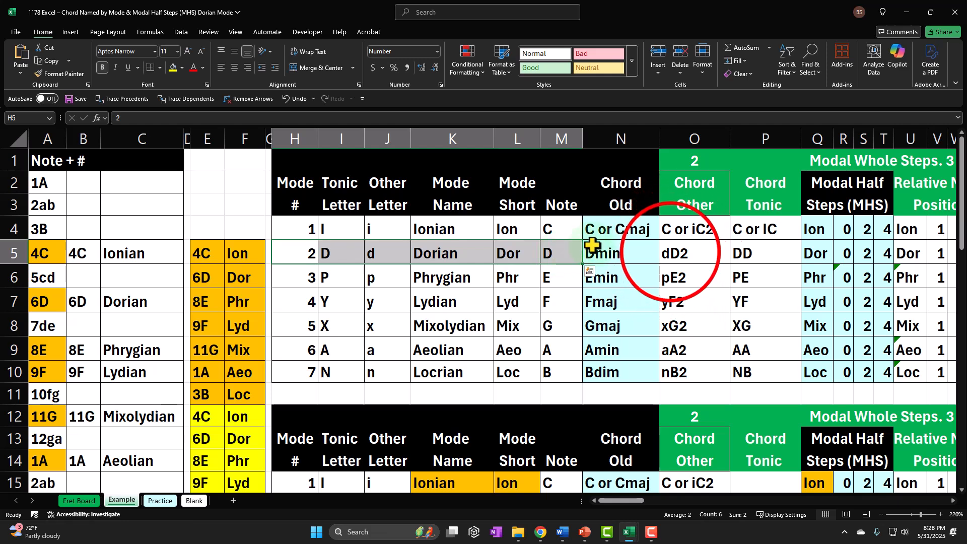
Review the Dorian row on the Example worksheet, covering its Chord Other cell, mode number and note.
click(675, 254)
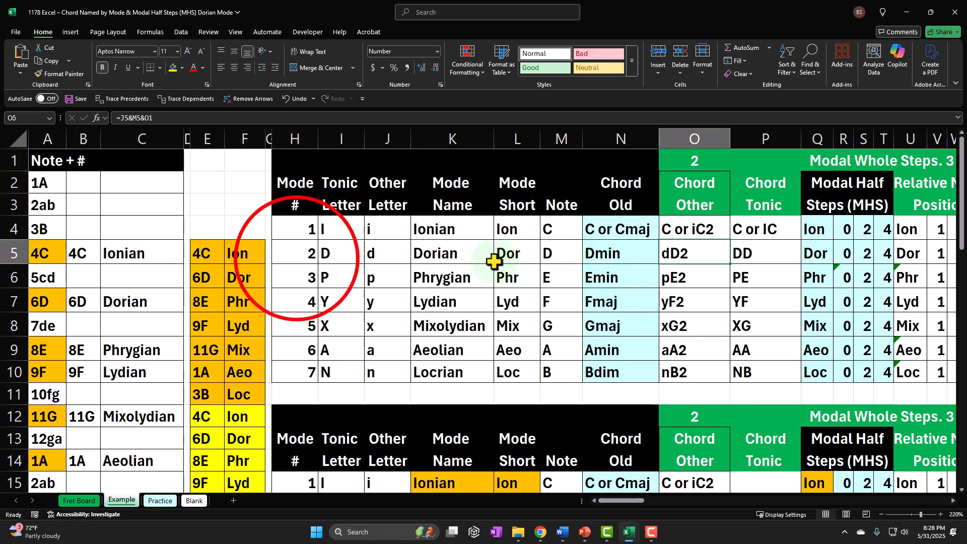
click(299, 260)
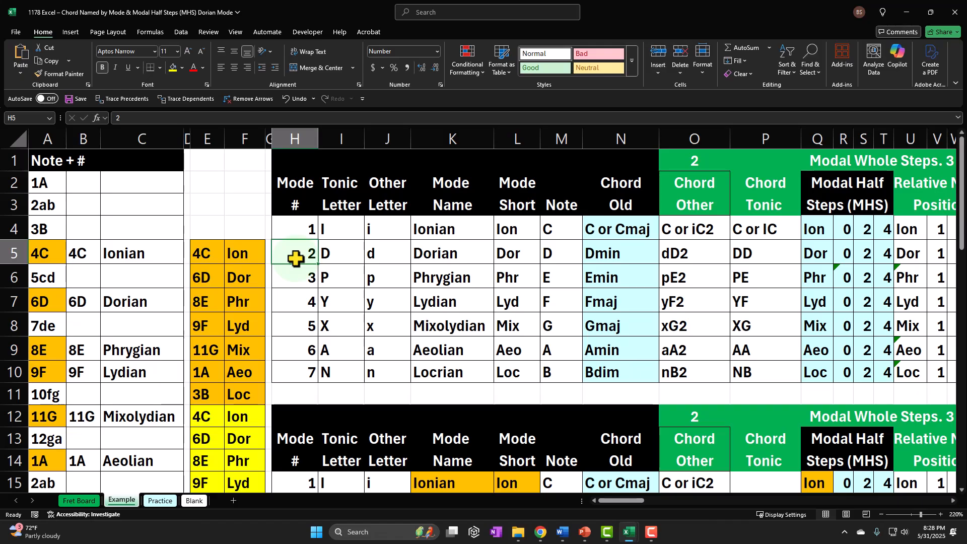
click(553, 256)
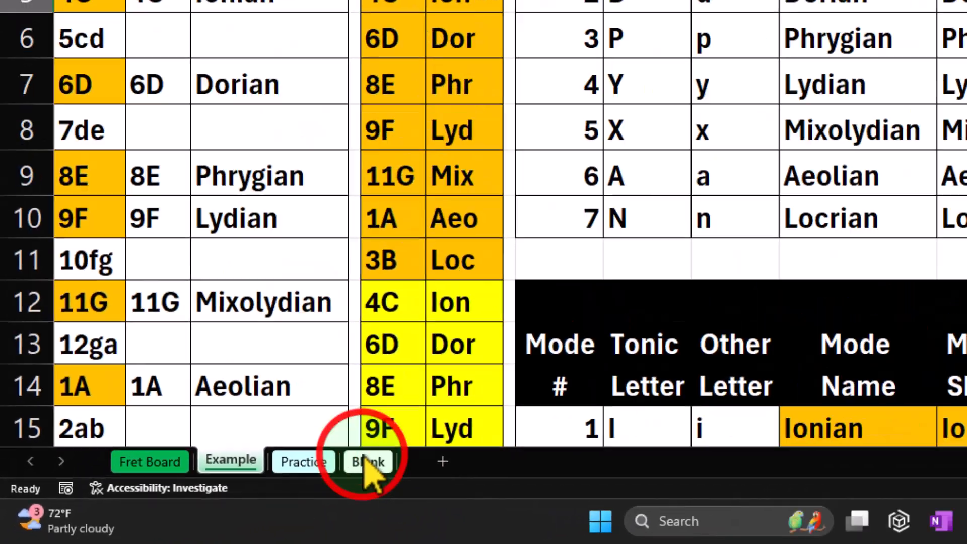
Open the Blank worksheet and trace the Dorian row between its mode number and the Chord Old cell N5.
click(194, 500)
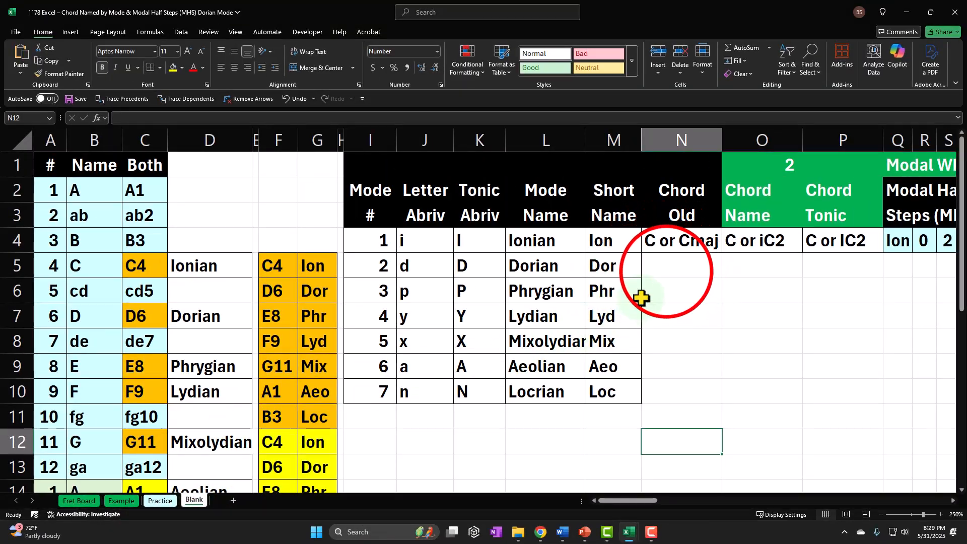
click(667, 272)
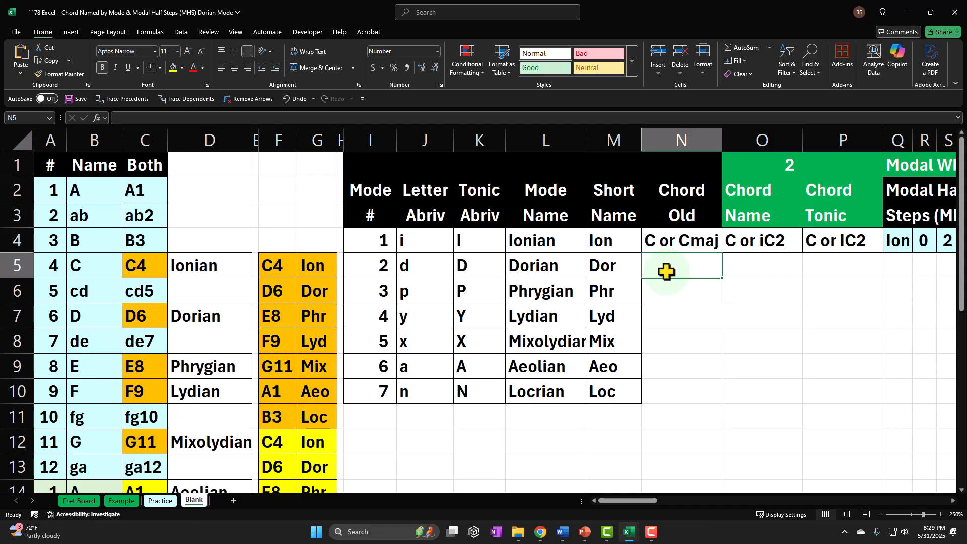
key(Left)
key(Left)
key(Left)
key(Left)
key(Left)
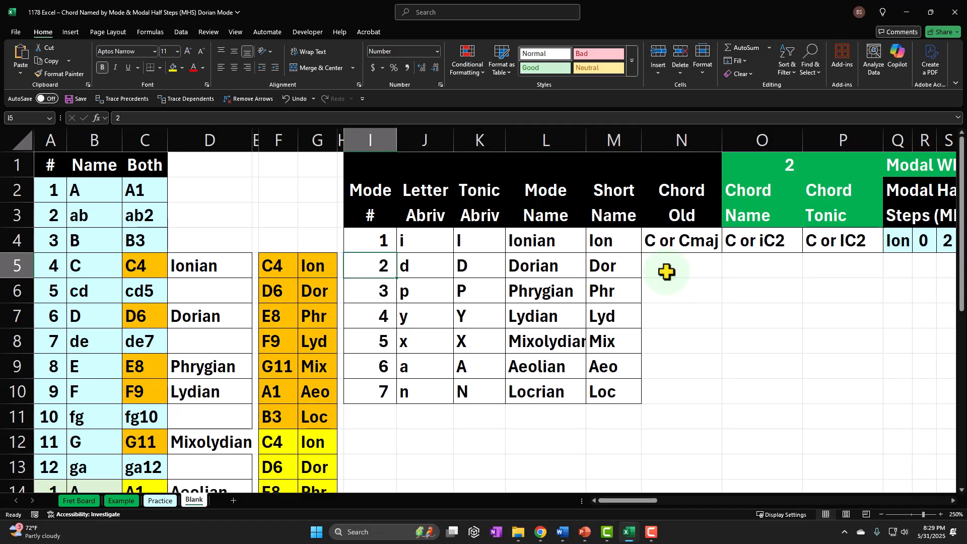
key(Right)
key(Right)
key(Right)
key(Right)
key(Right)
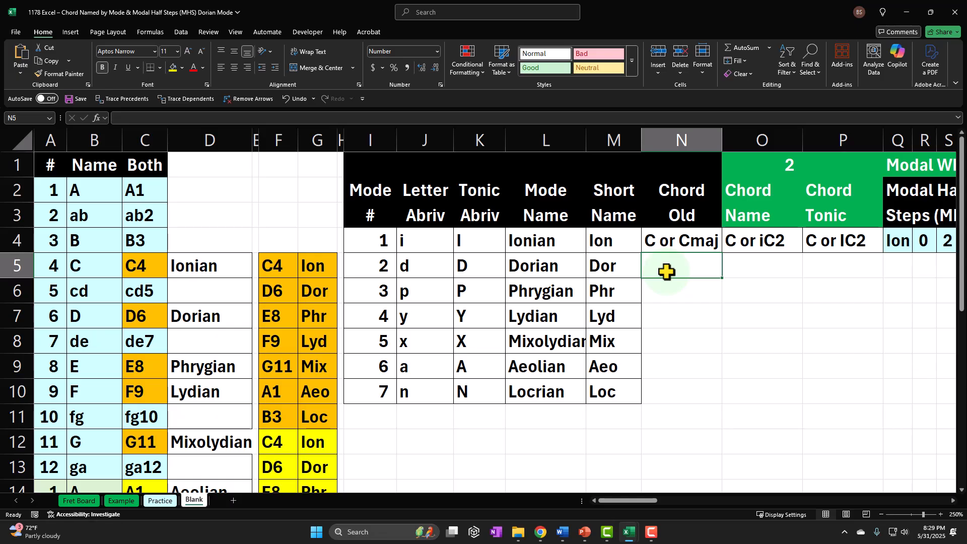
Examine the seven notes C4 to B3 in column F and pick out the alternating modes Dor, Lyd and Aeo.
drag(287, 274, 267, 420)
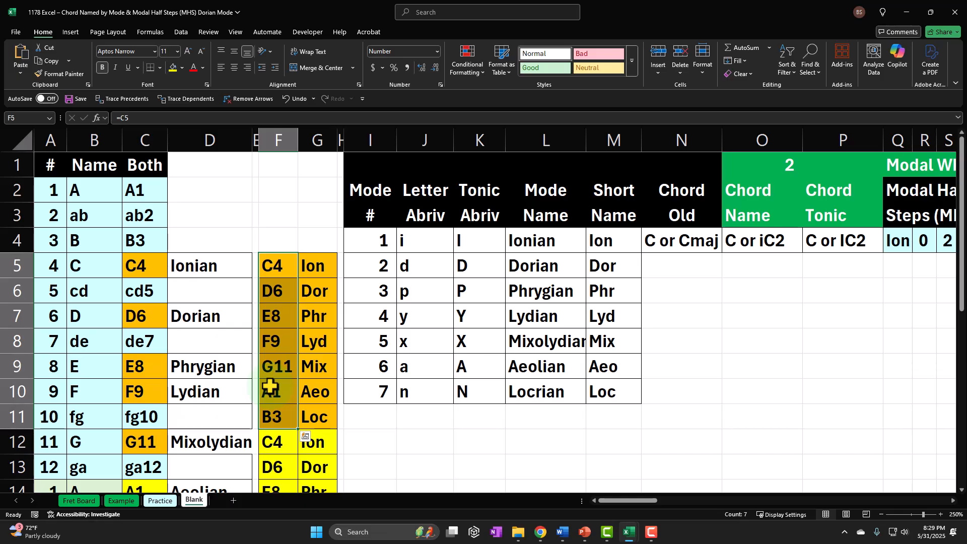
drag(272, 267, 272, 419)
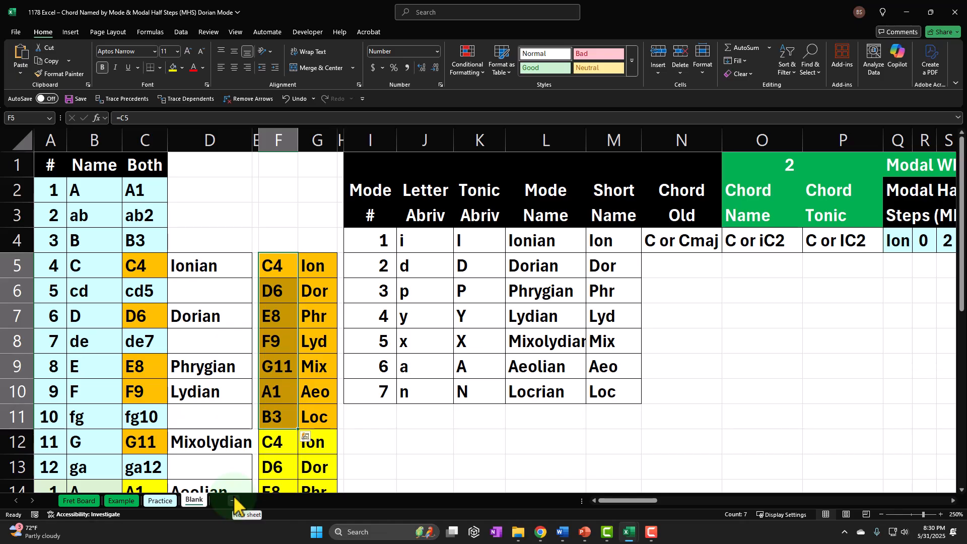
click(308, 291)
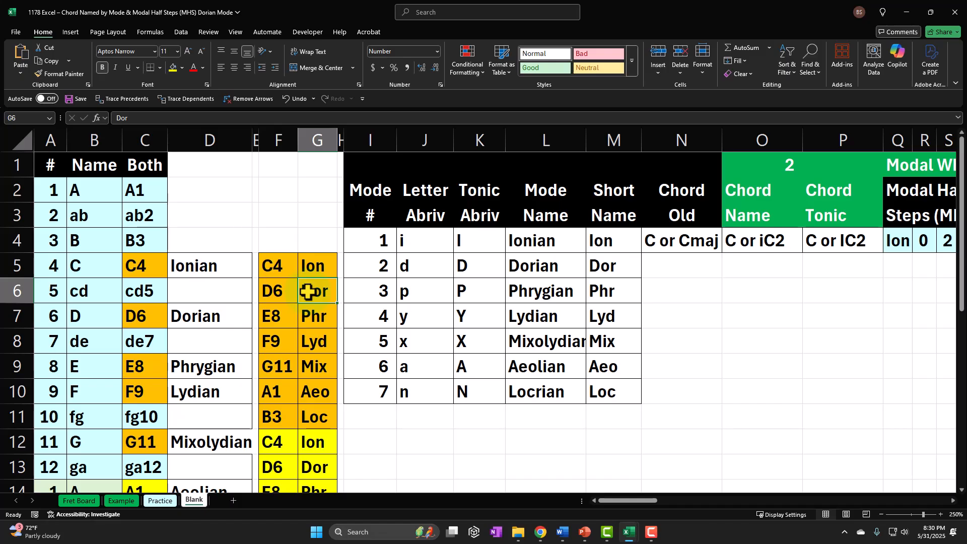
click(310, 340)
ctrl+click(318, 392)
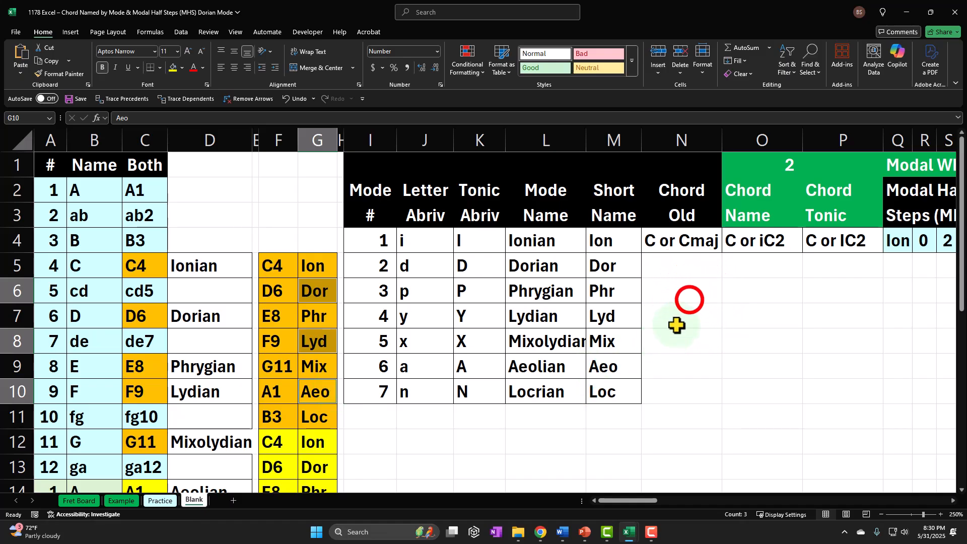
Trace the Dorian row from its mode number and enter Dmin as its Chord Old name in N5.
click(683, 287)
click(380, 267)
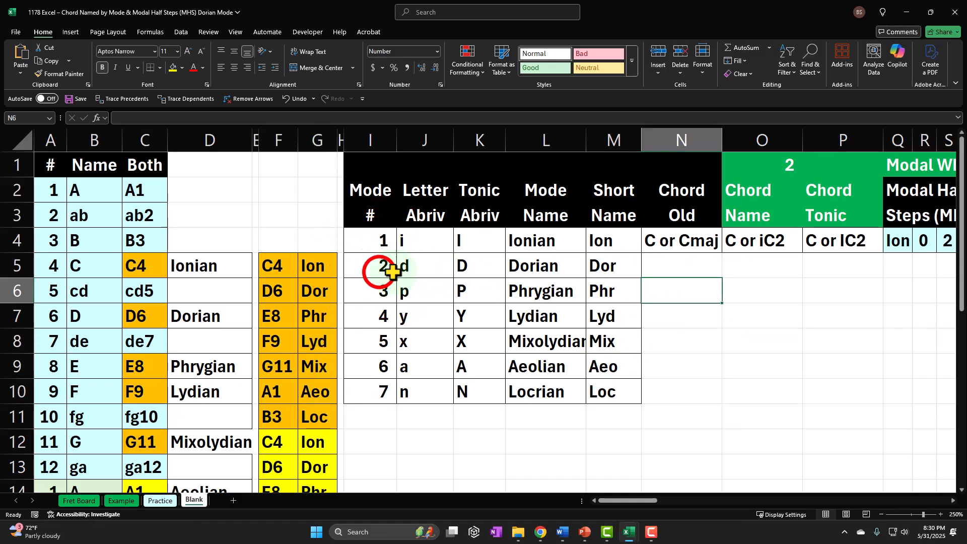
key(Right)
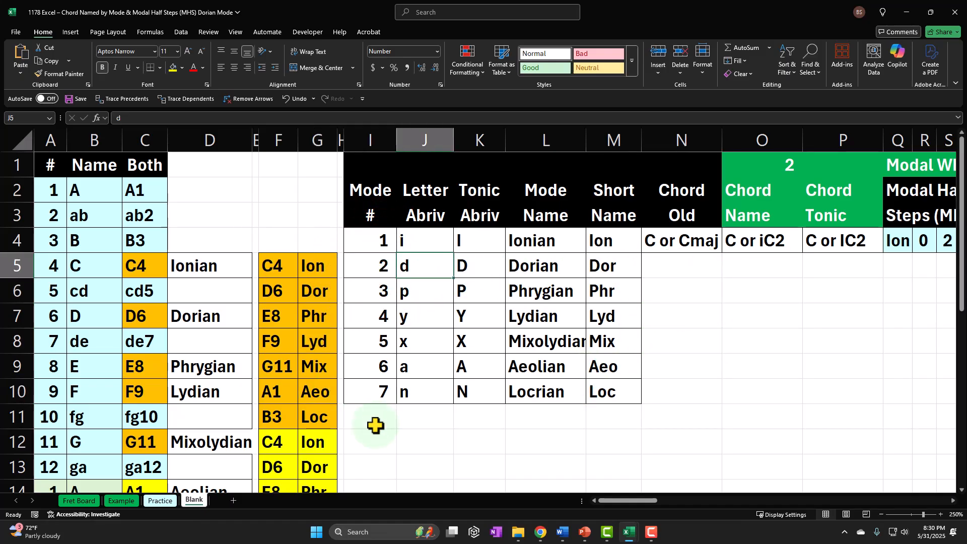
key(Right)
key(Right)
key(Right)
key(Right)
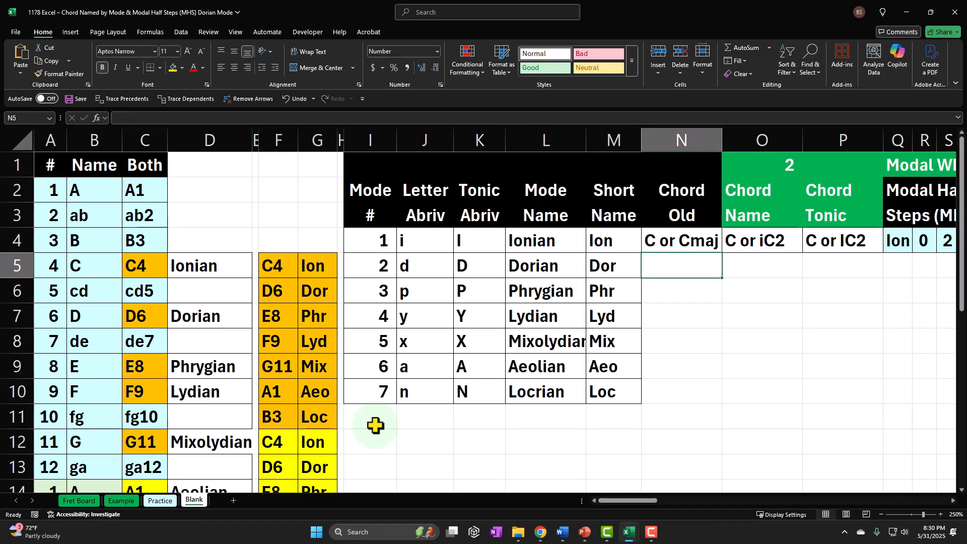
text(D)
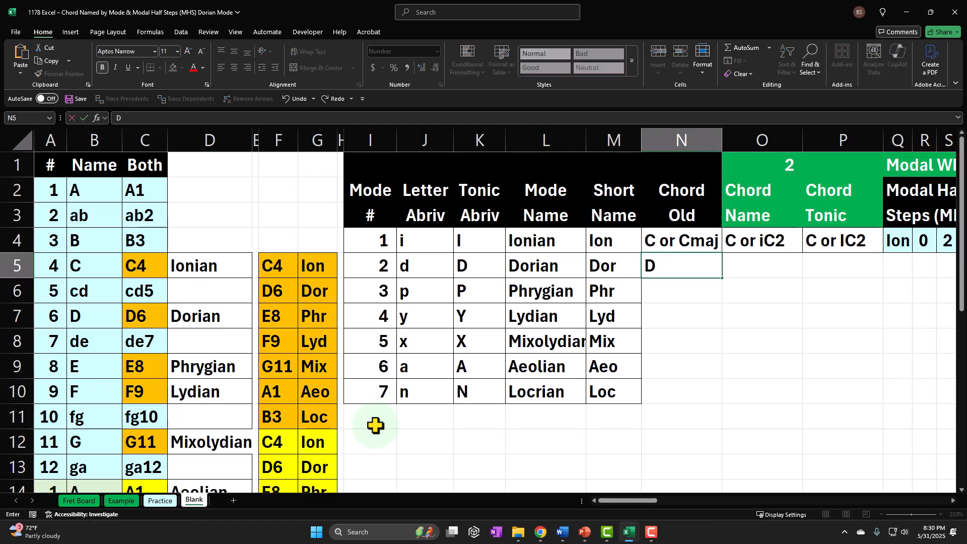
text(min)
key(Return)
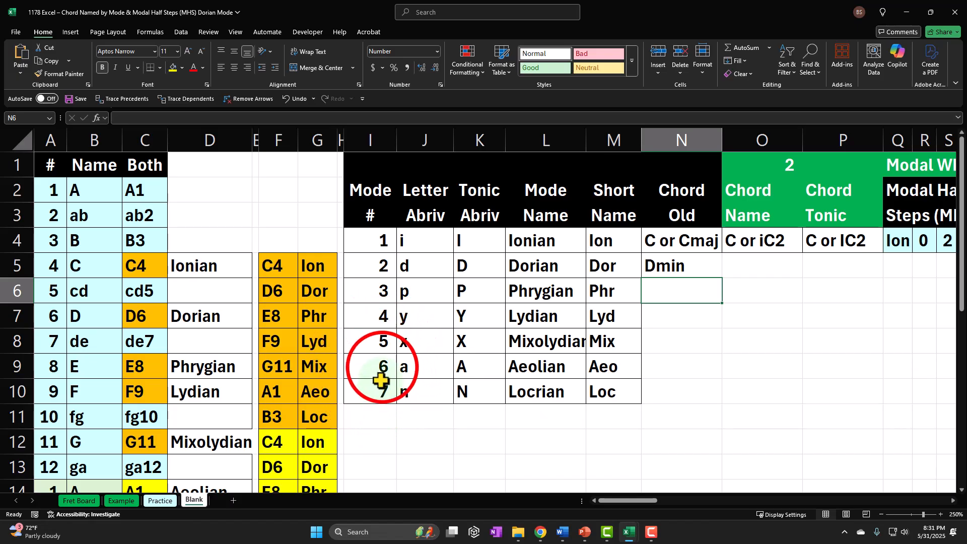
Highlight the Aeolian and Phrygian mode rows, and enter dD2 as the Dorian Chord Name in O5.
drag(380, 366, 615, 361)
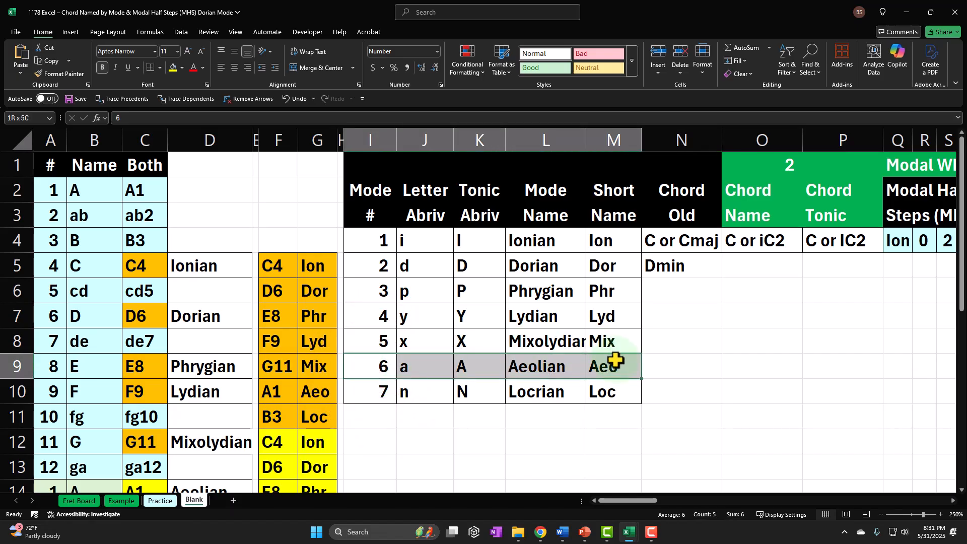
drag(372, 297, 596, 289)
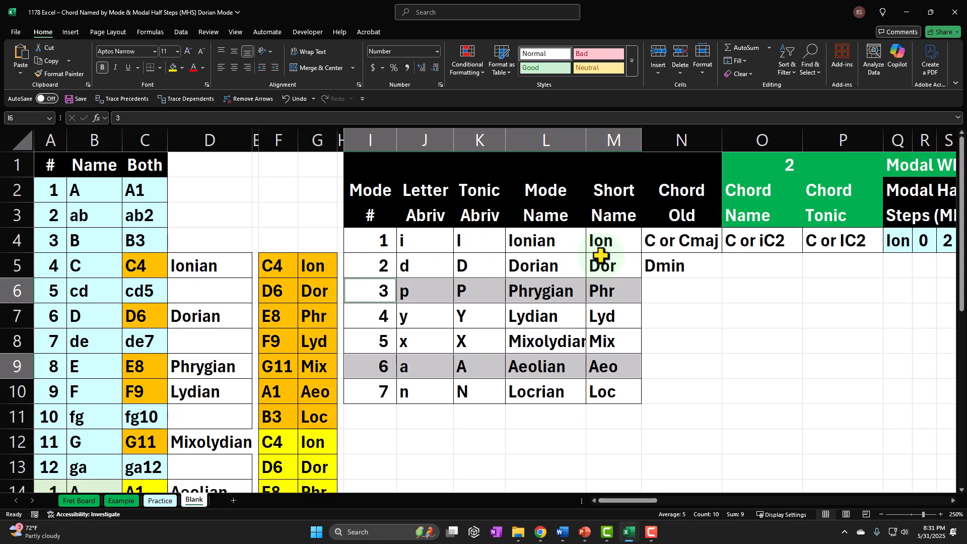
click(756, 268)
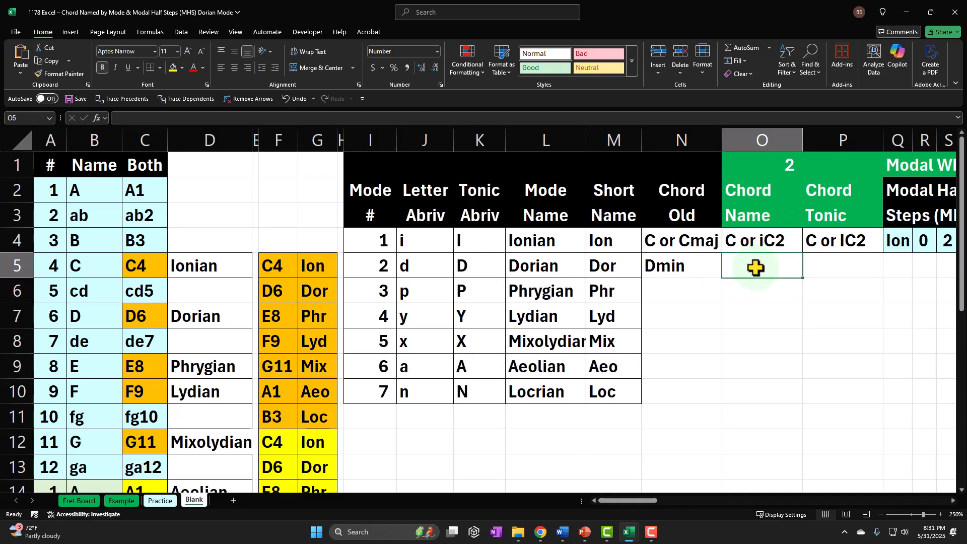
text(d)
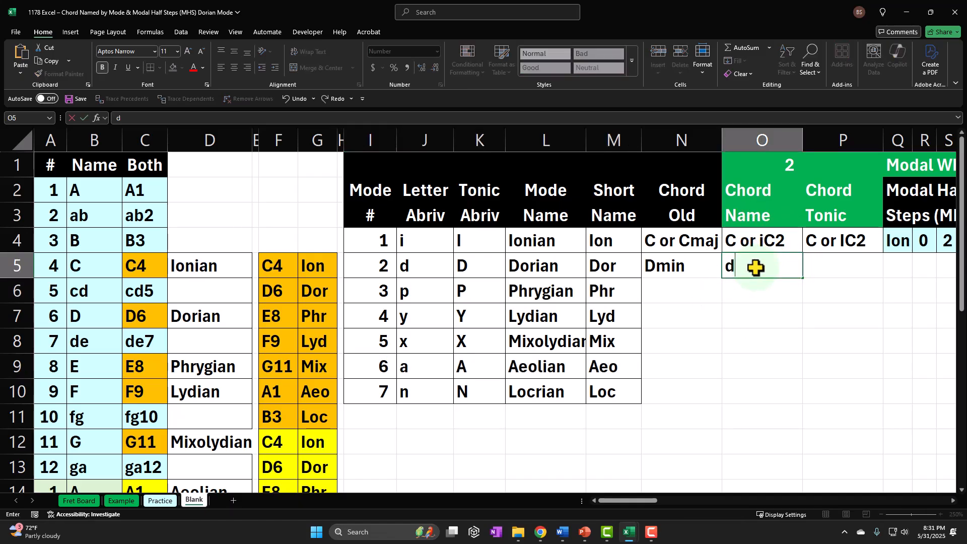
text(D2)
key(Return)
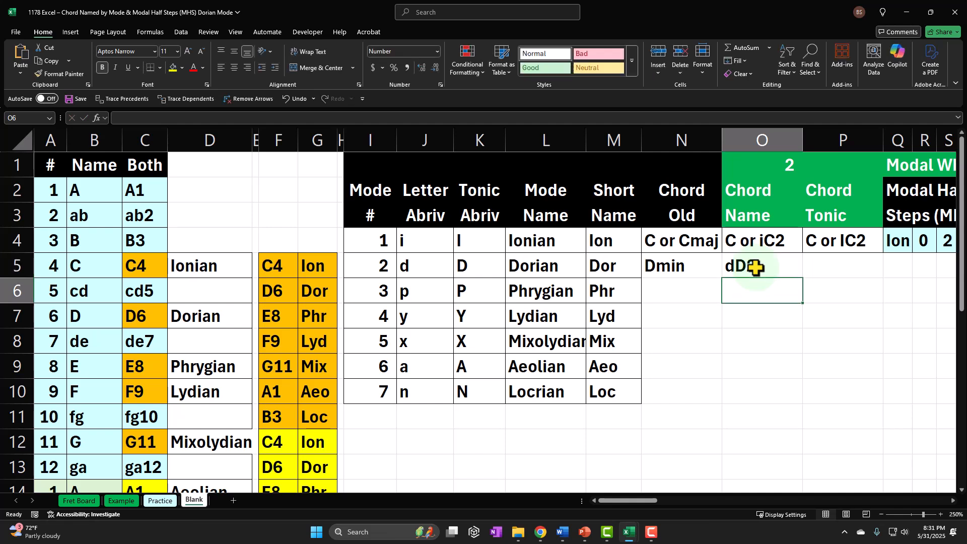
key(Up)
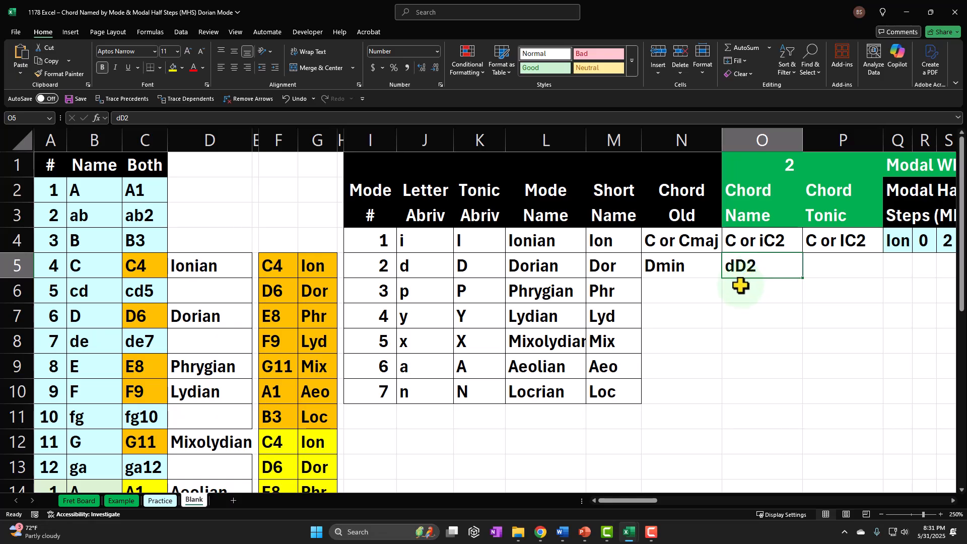
Highlight Dor, Lyd and Aeo together in column G to examine the modes forming the dD2 chord.
click(315, 290)
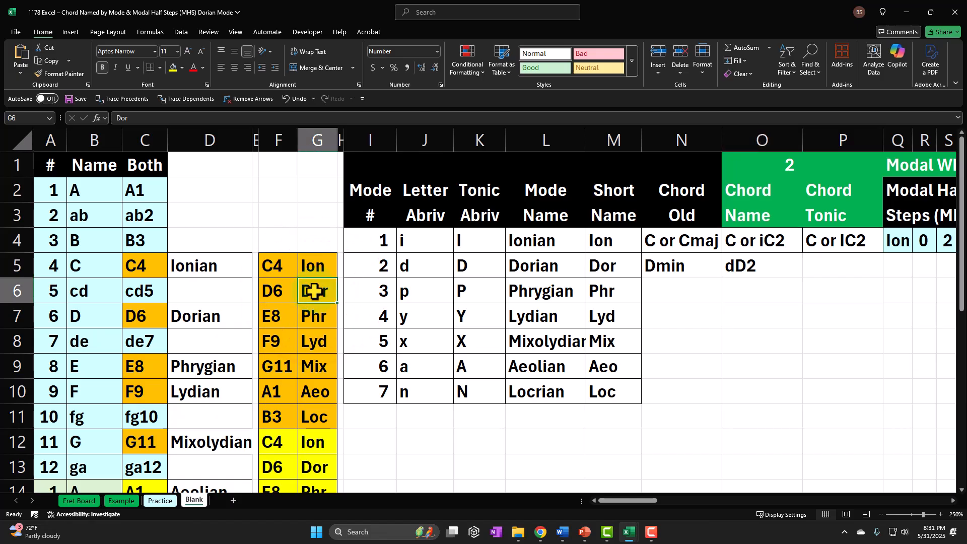
ctrl+click(332, 341)
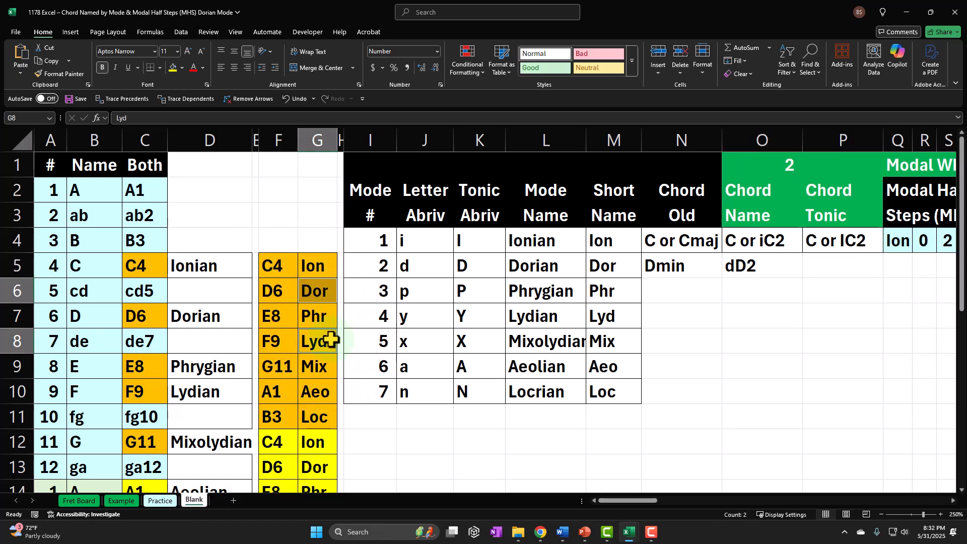
ctrl+click(325, 392)
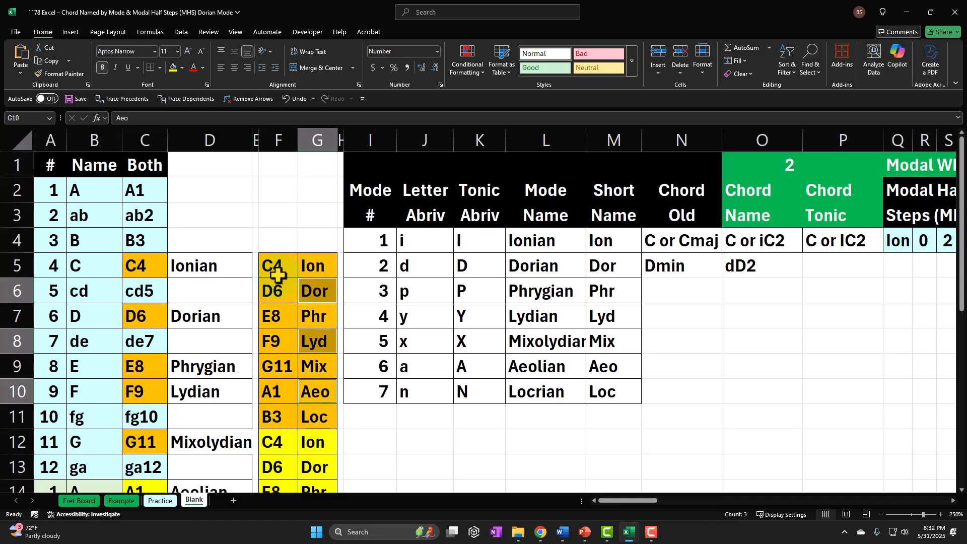
Enter DD2 as the Dorian Chord Tonic name in P5.
click(824, 283)
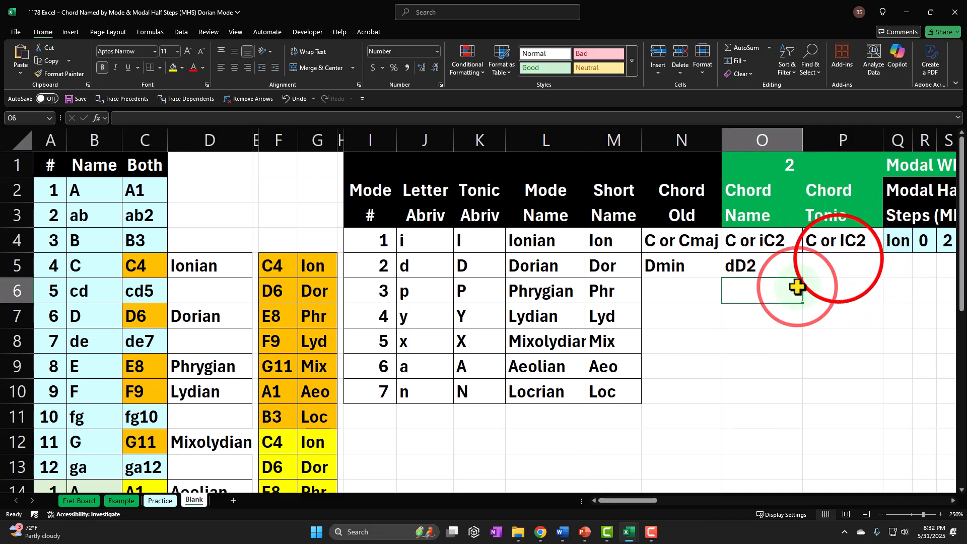
click(838, 256)
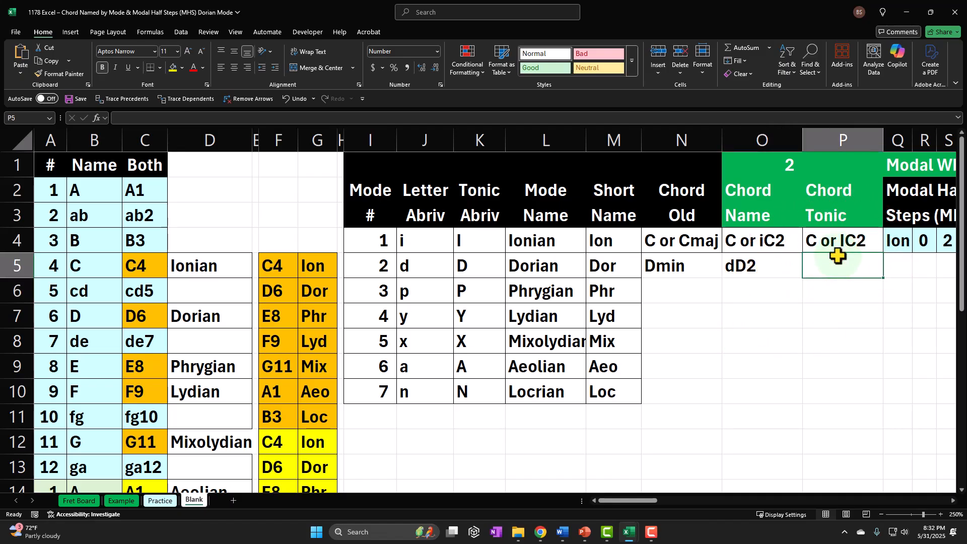
text(DD2)
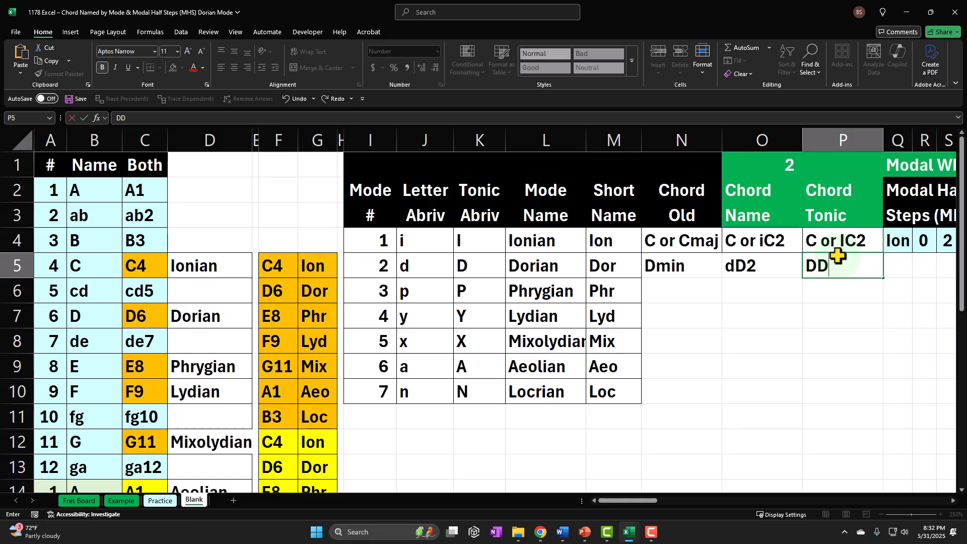
key(Return)
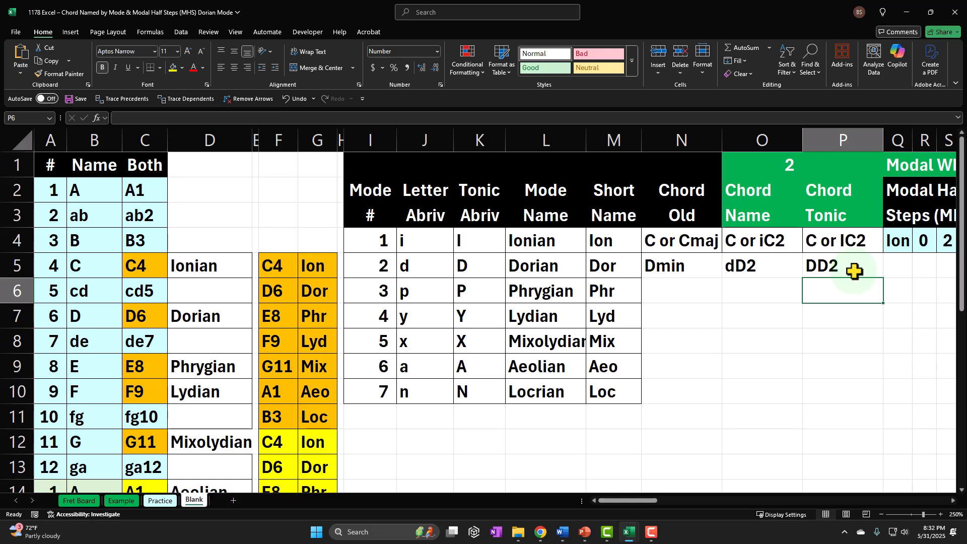
Link the Dorian row's first Modal Half Steps cell, Q5, to the mode's short name in M5 with a formula.
key(Right)
key(Right)
key(Right)
key(Right)
key(Right)
key(Right)
key(Right)
key(Right)
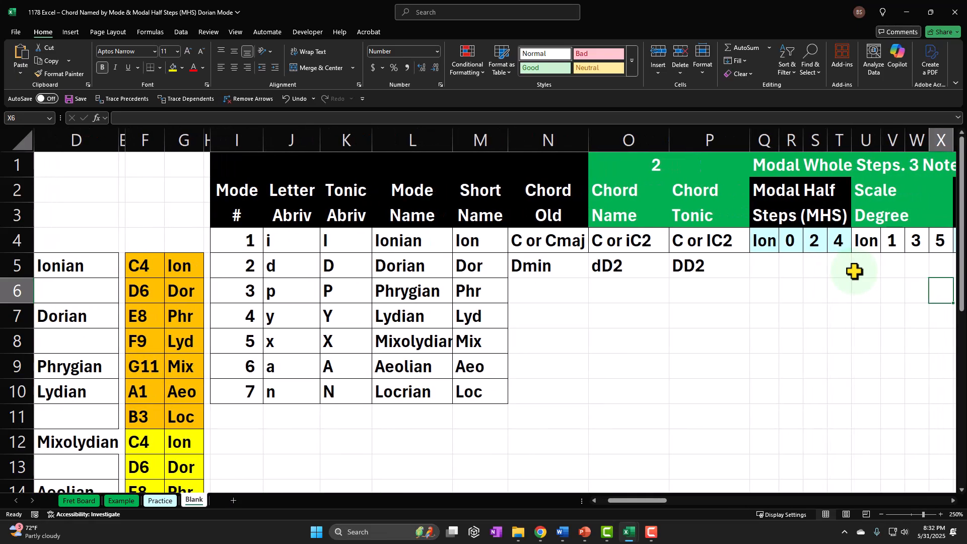
key(Right)
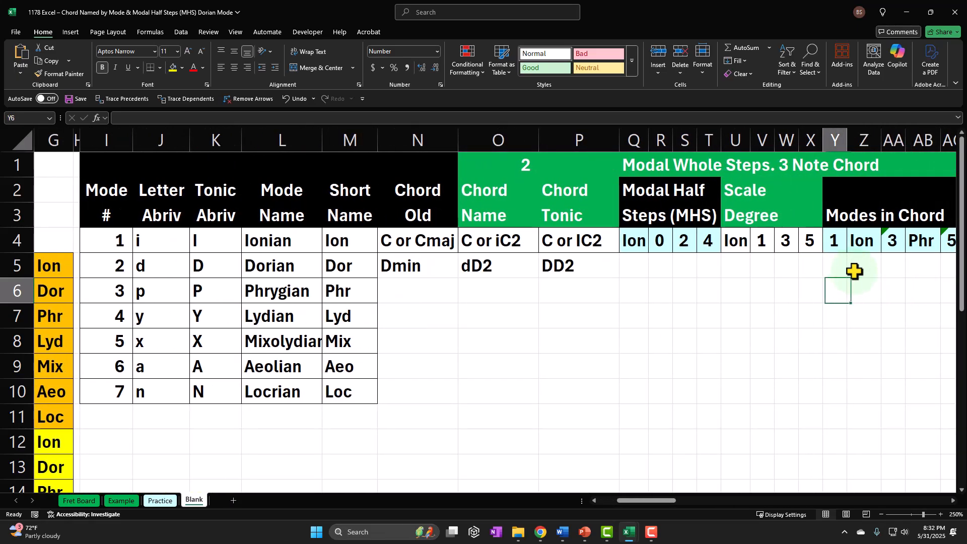
key(Left)
key(Left)
key(Left)
key(Left)
key(Left)
key(Left)
key(Left)
key(Left)
key(Up)
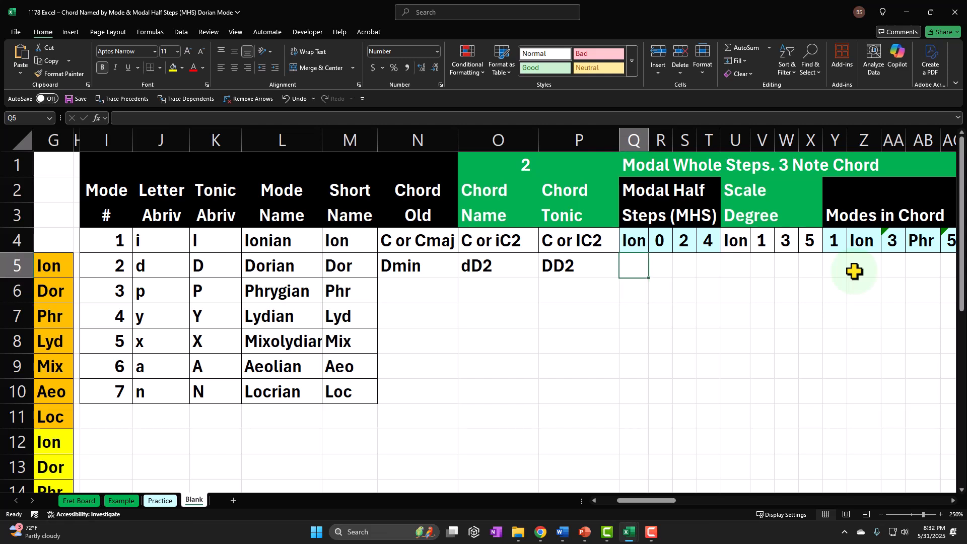
text(=)
key(Left)
key(Left)
key(Left)
key(Left)
key(Left)
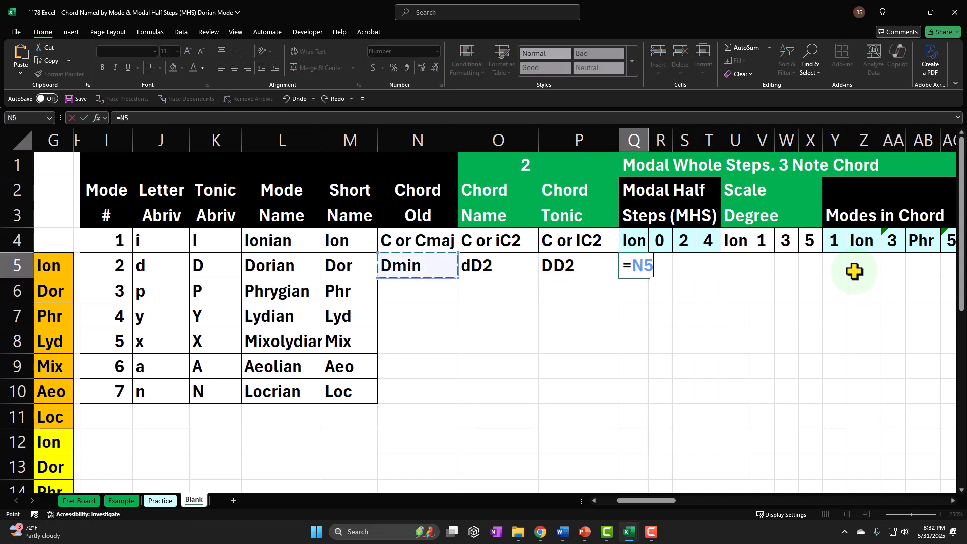
key(Return)
Highlight Dor, Lyd and Aeo in column G to examine the spacing between the Dorian chord's modes.
key(Right)
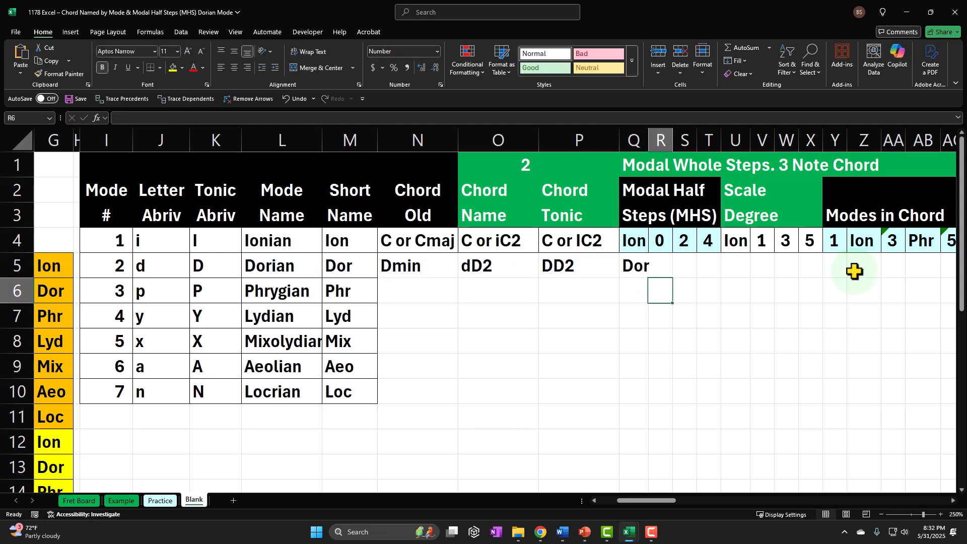
key(Up)
drag(645, 500, 627, 502)
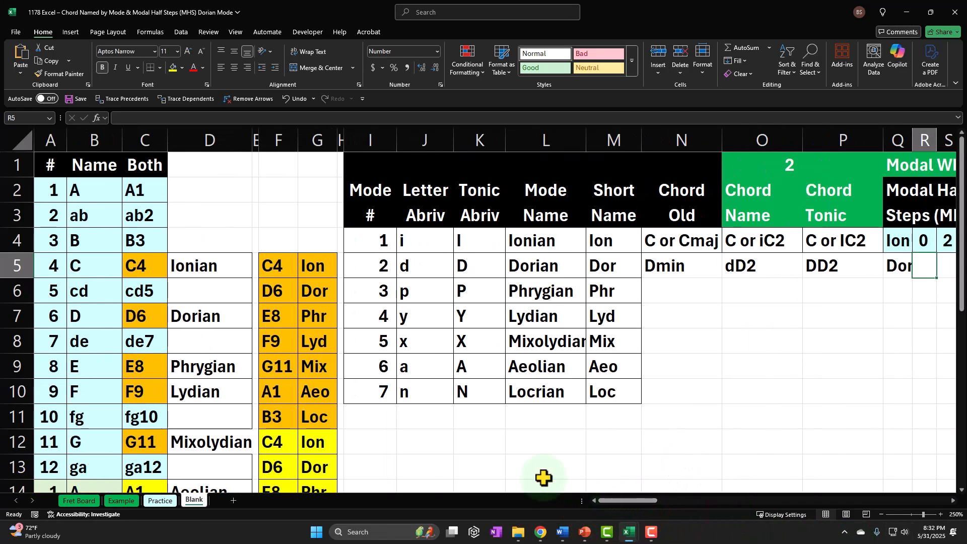
click(314, 292)
ctrl+click(316, 340)
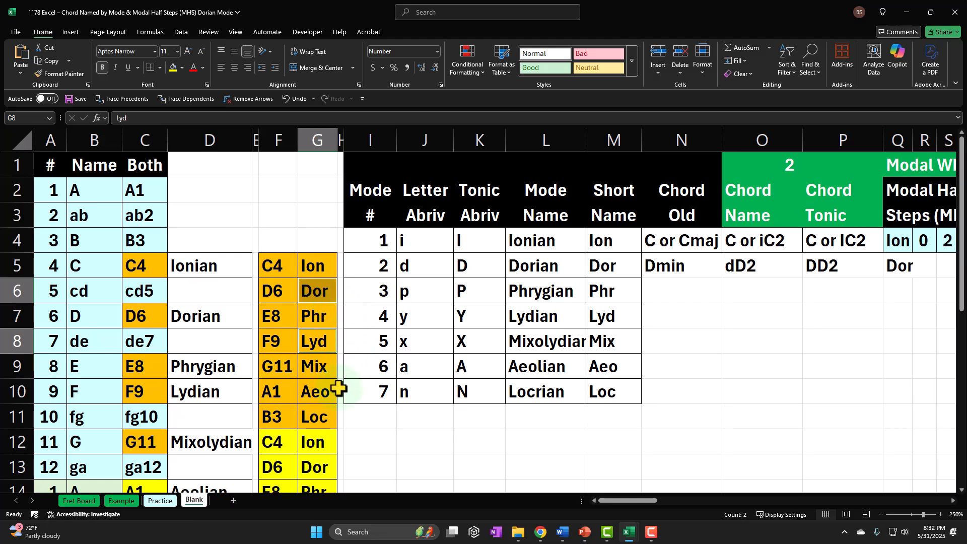
key(ctrl)
ctrl+click(322, 391)
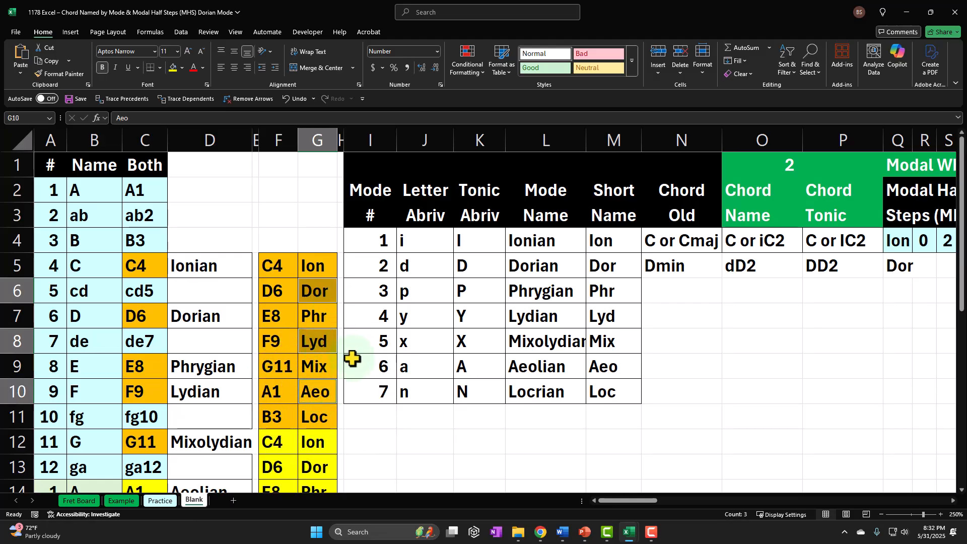
Enter 0, 2 and 4 as the Dorian row's Modal Half Steps in R5, S5 and T5.
click(809, 272)
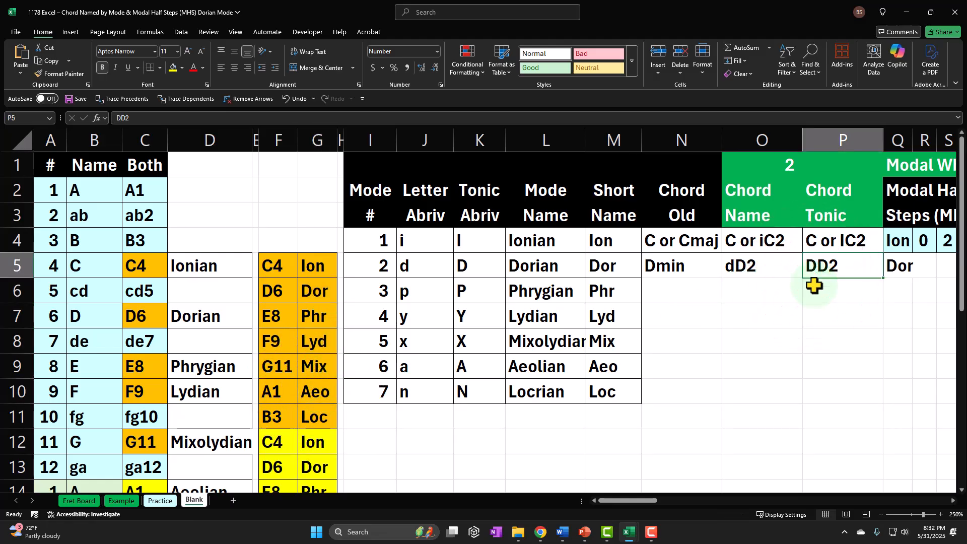
key(Right)
key(Right)
key(Right)
key(Right)
key(Right)
key(Right)
key(Right)
key(Right)
key(Right)
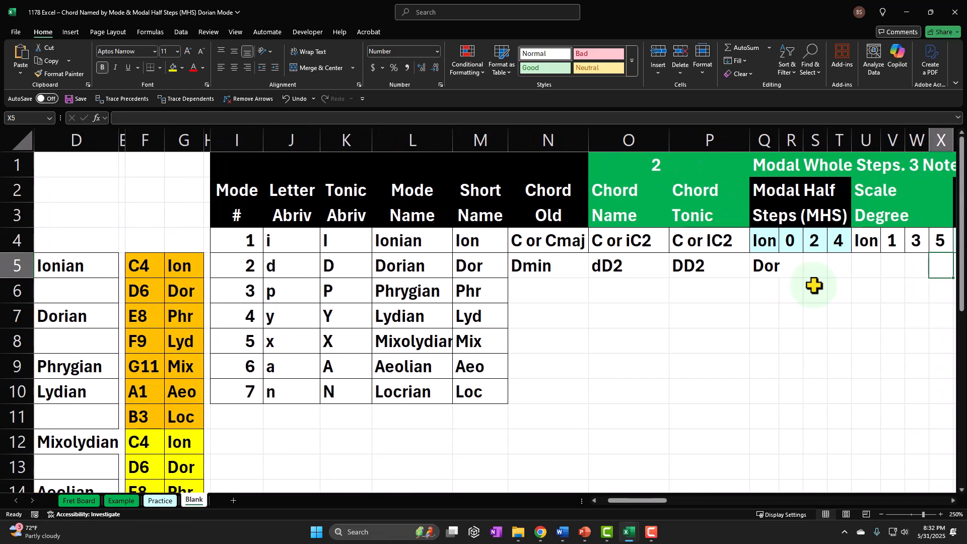
key(Left)
key(Left)
key(Left)
key(Left)
key(Left)
key(Left)
key(Left)
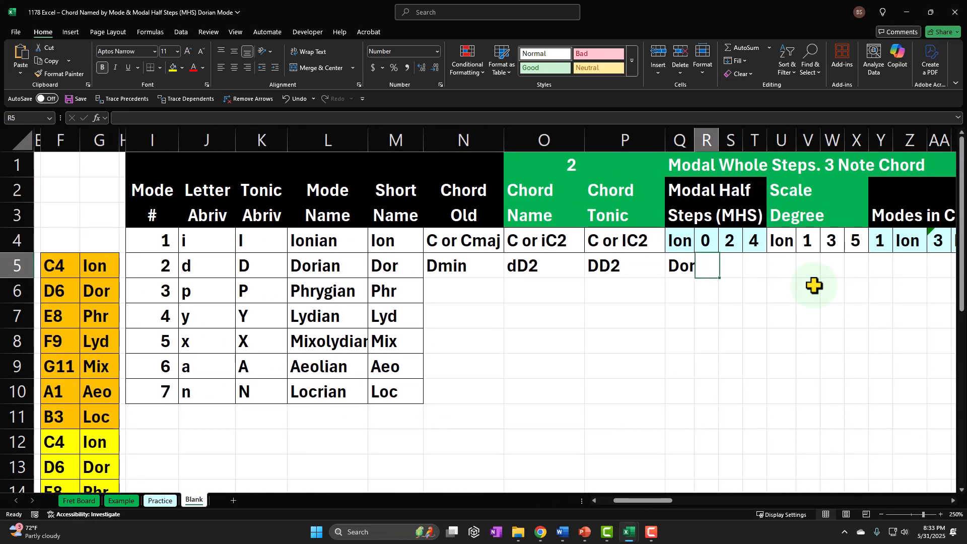
text(0)
key(Tab)
text(2)
key(Tab)
text(4)
key(Return)
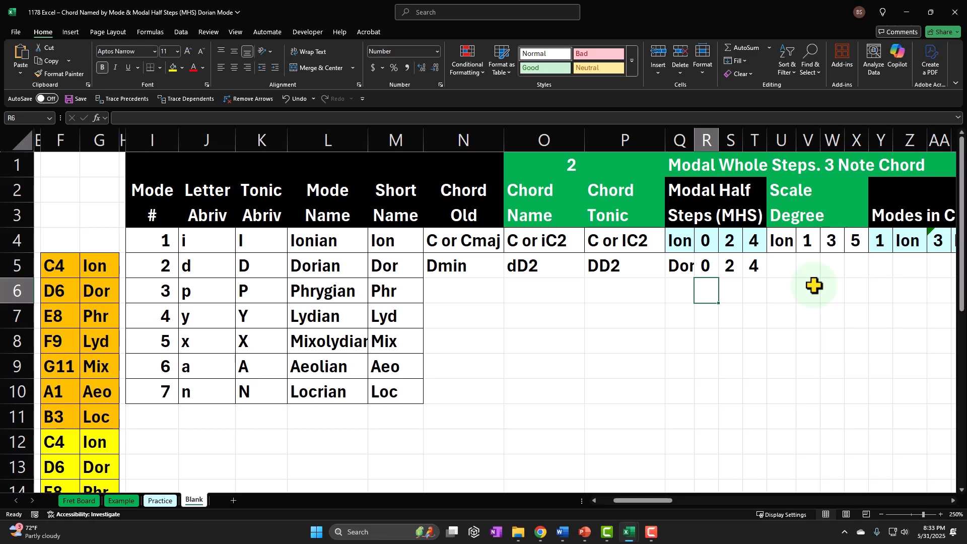
Link the Dorian row's first Scale Degree cell, U5, to the row's Dor label in Q5 with a formula.
key(Right)
key(Right)
key(Right)
key(Up)
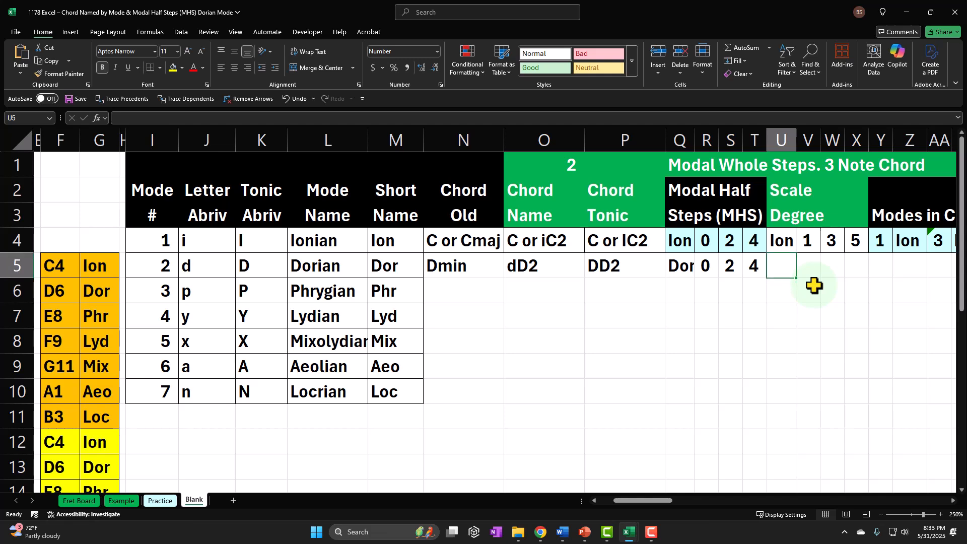
text(=)
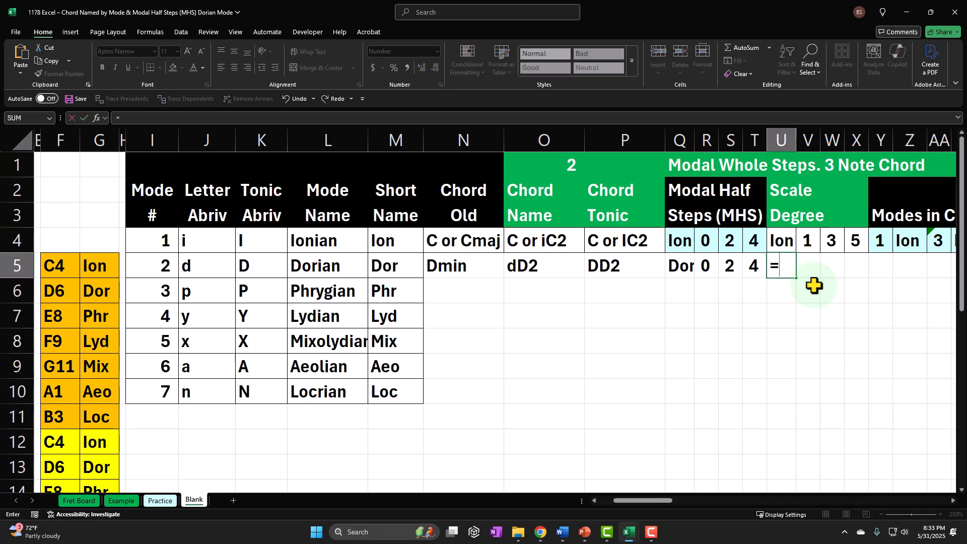
key(Left)
key(Left)
key(Left)
key(Left)
key(Return)
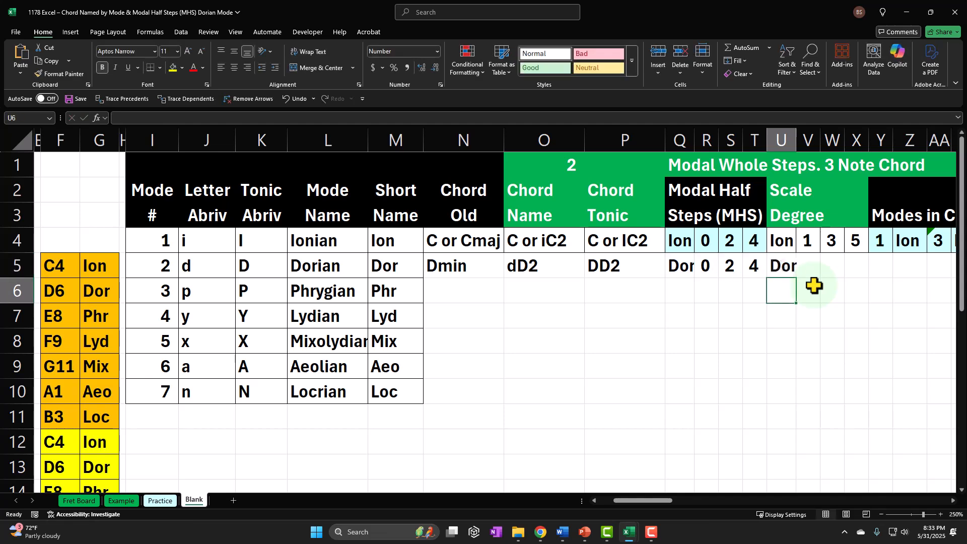
Set the Dorian row's first scale degree in V5 with the formula =V4.
key(Up)
key(Right)
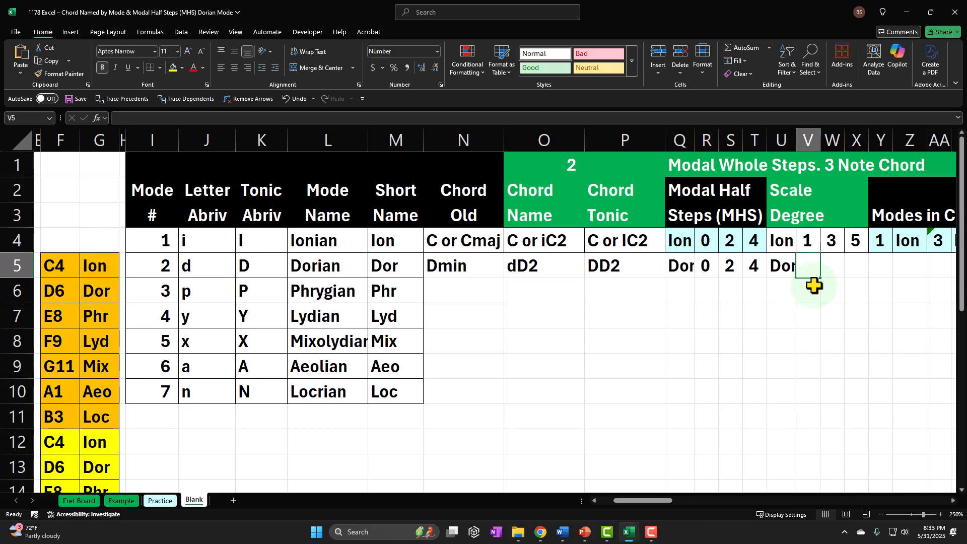
text(=V4)
key(Tab)
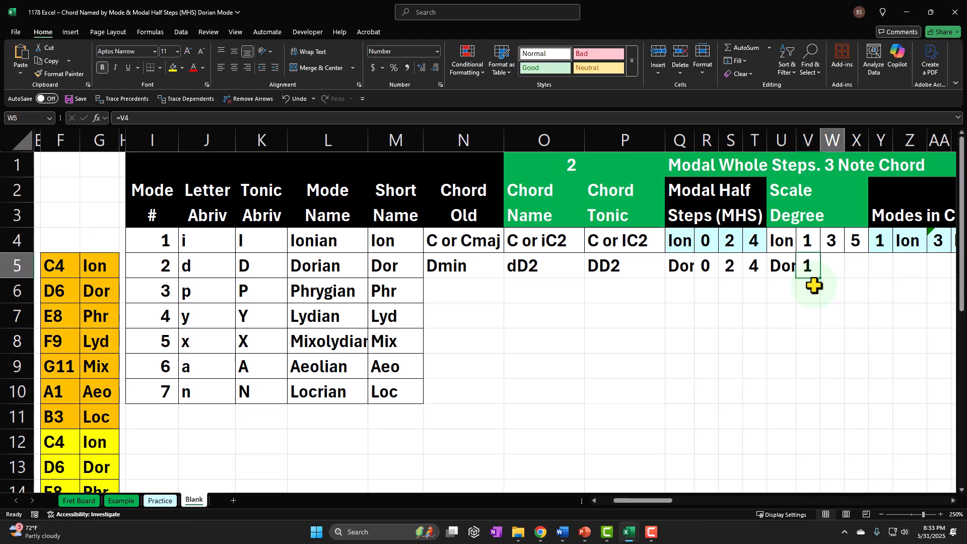
Calculate the Dorian row's second scale degree in W5 by adding the modal step in S5 to V5.
text(=)
key(Left)
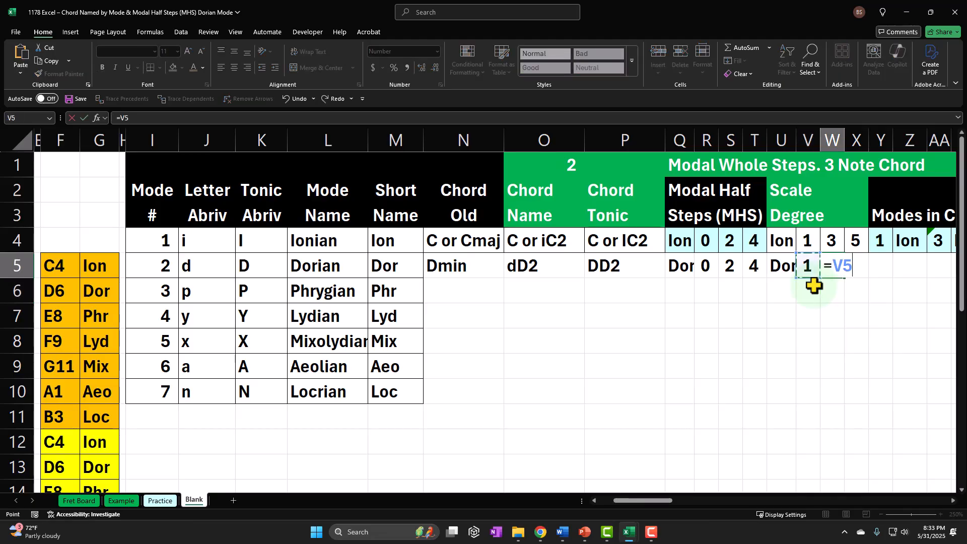
text(+)
key(Left)
key(Left)
key(Left)
key(Left)
key(Tab)
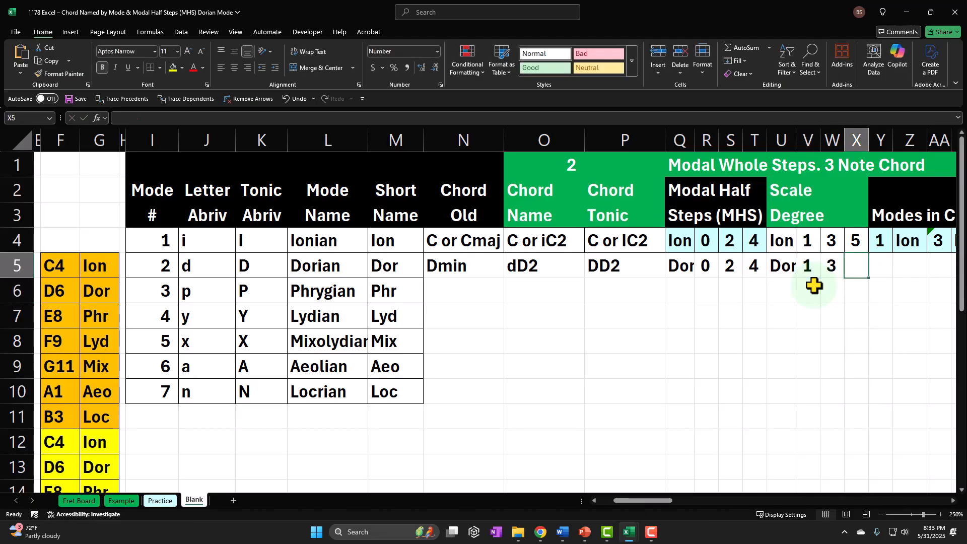
Calculate the Dorian row's third scale degree in X5 with the formula +V5+T5.
text(+)
key(Left)
key(Left)
text(+)
key(Left)
key(Left)
key(Left)
key(Left)
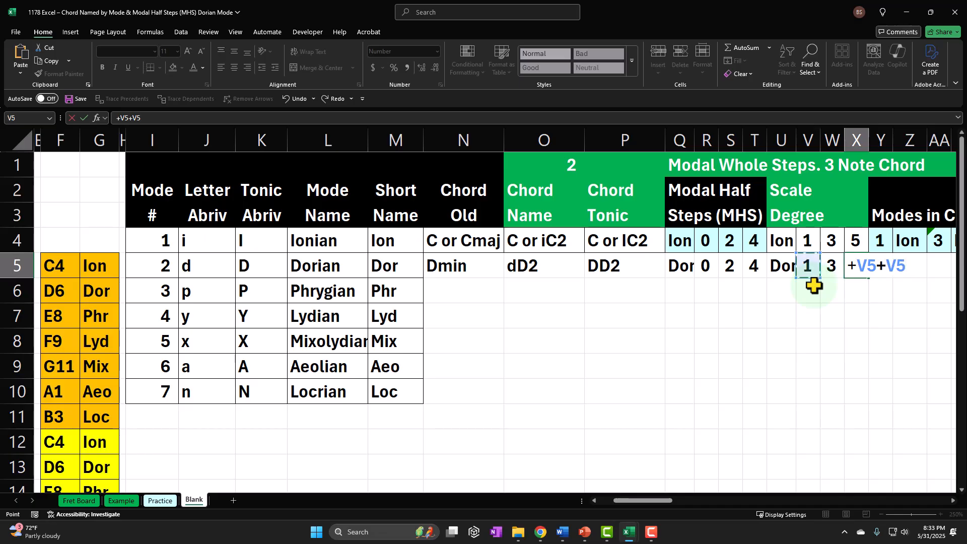
key(Return)
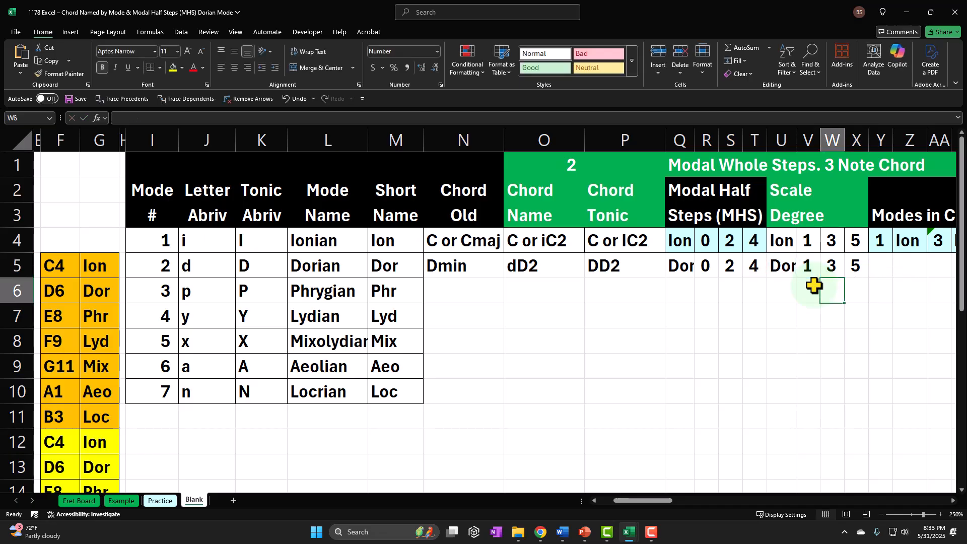
Examine the Dorian row's Modal Half Steps and Scale Degree values cell by cell.
click(713, 266)
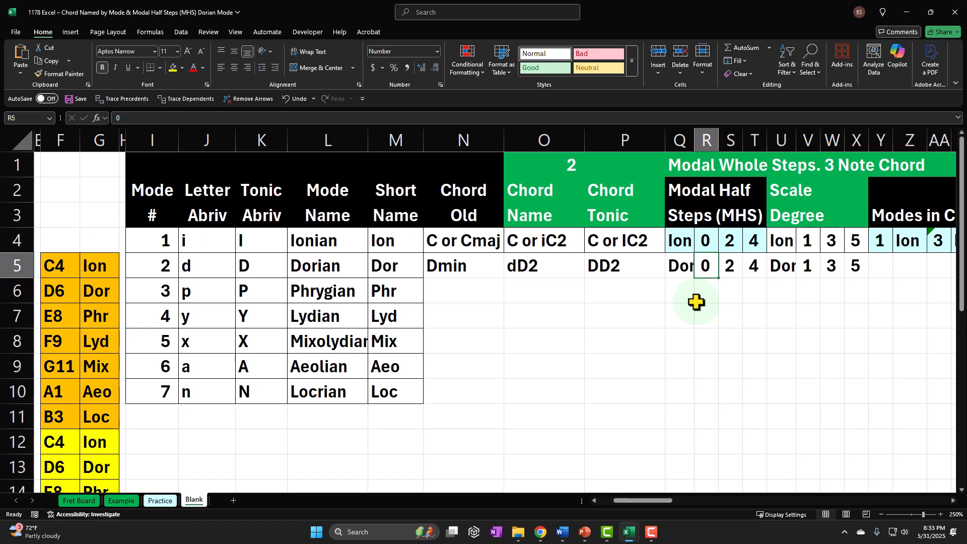
key(Right)
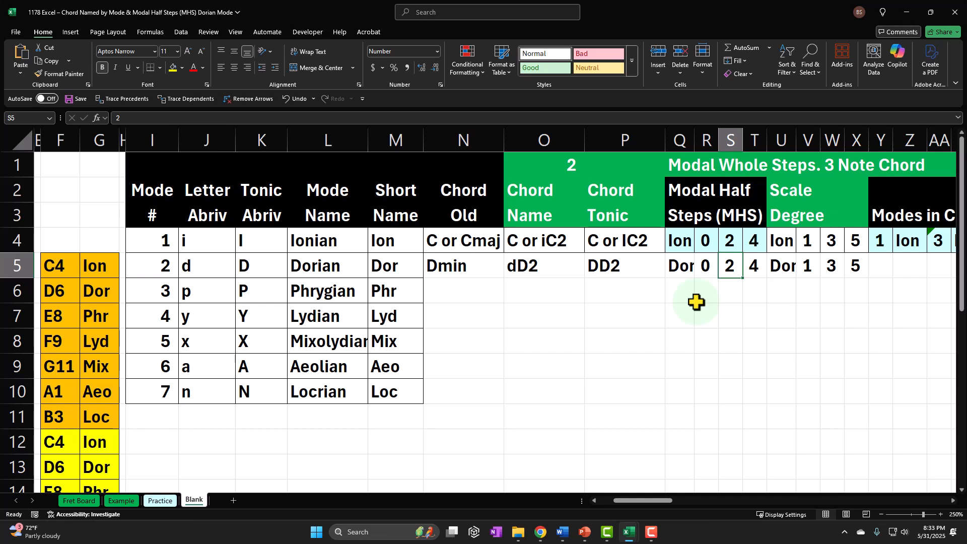
key(Right)
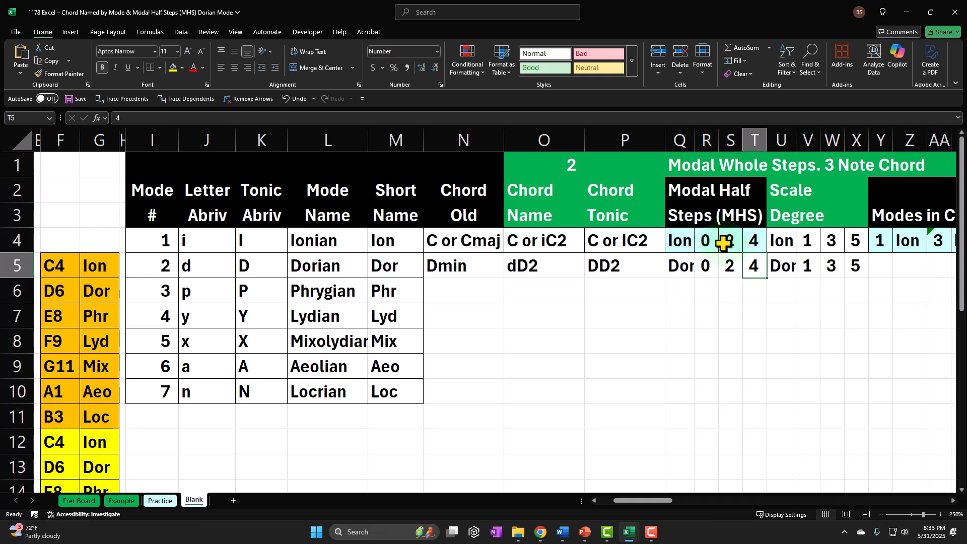
click(808, 267)
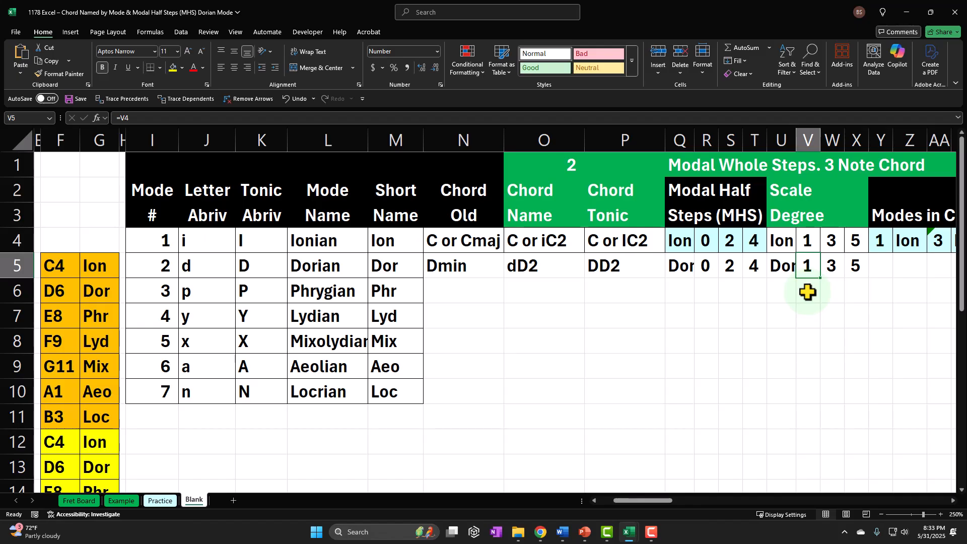
key(Right)
key(Right)
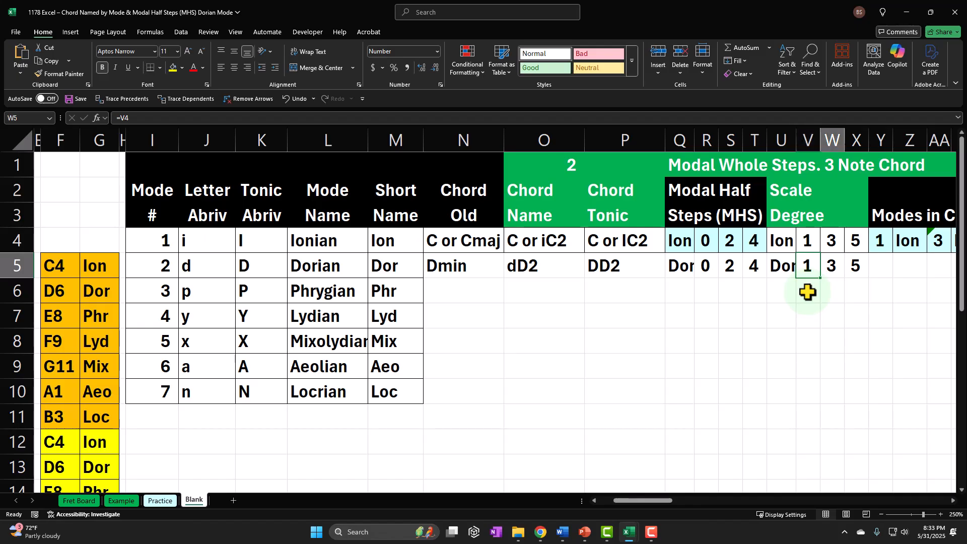
Fill the Dorian row's Modal Half Steps cells, Q5:T5, with the recently used light cyan colour.
drag(686, 270, 754, 267)
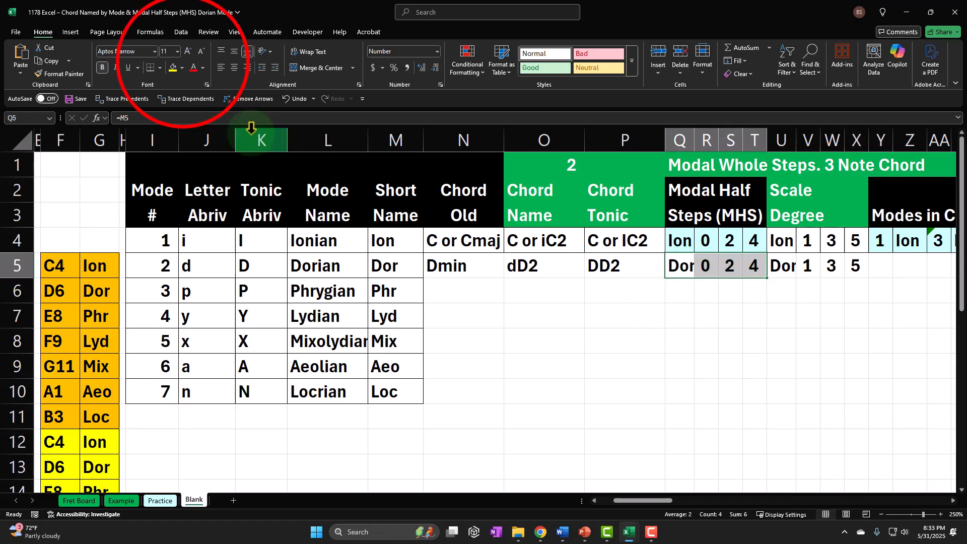
click(182, 68)
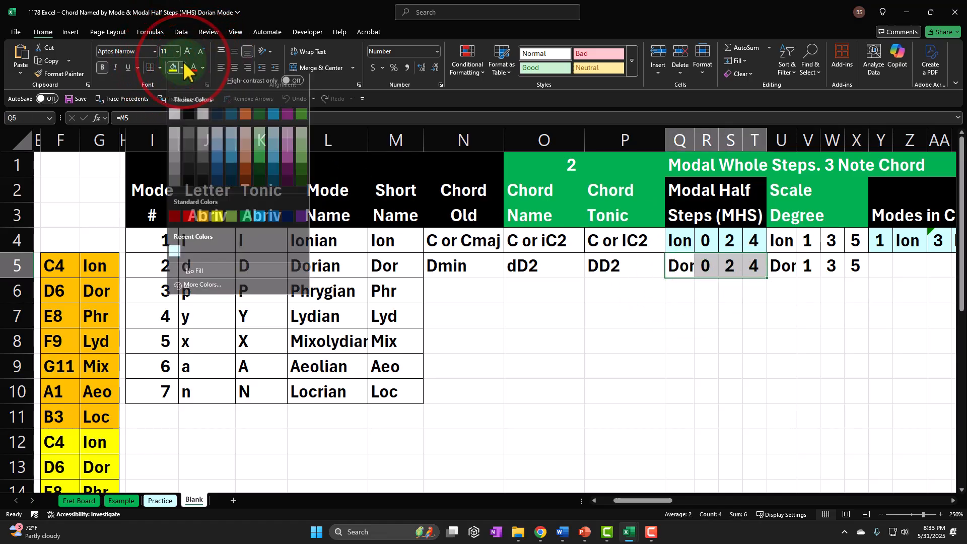
click(175, 256)
click(706, 266)
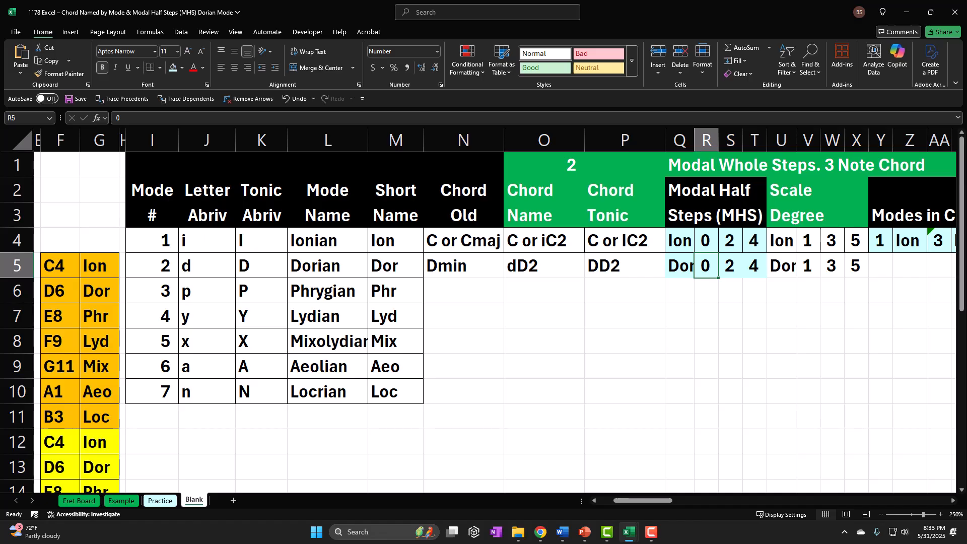
Link the Dorian row's first Modes in Chord number, Y5, to the mode number in I5 with a formula.
click(862, 269)
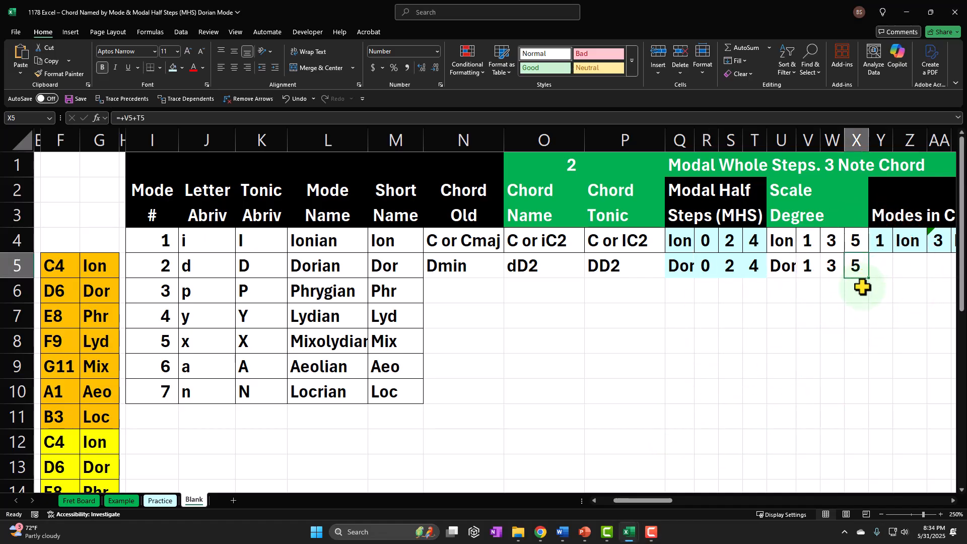
key(Right)
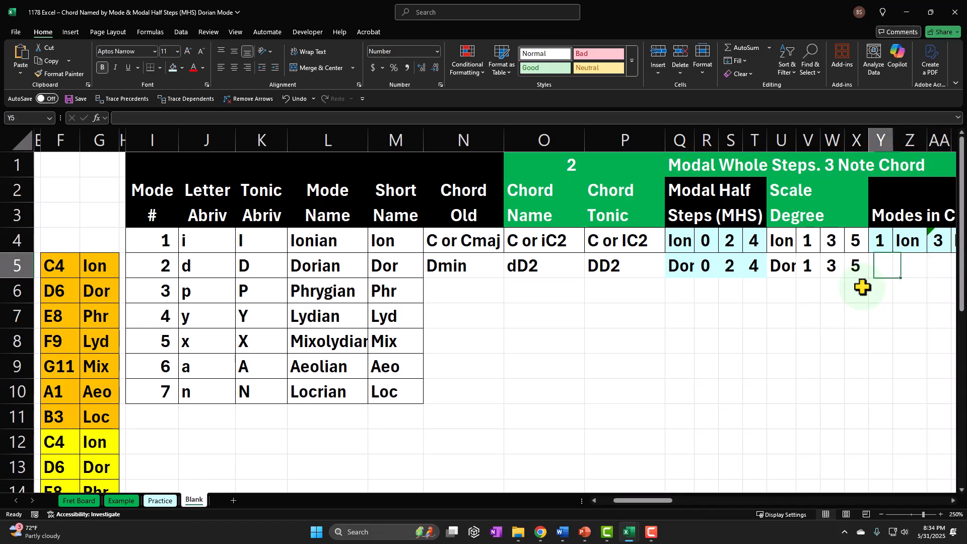
text(=)
key(Left)
key(Left)
key(Left)
key(Left)
key(Left)
key(Left)
key(Left)
key(Left)
key(Left)
key(Left)
key(Left)
key(Left)
key(Left)
key(Left)
key(Left)
key(Left)
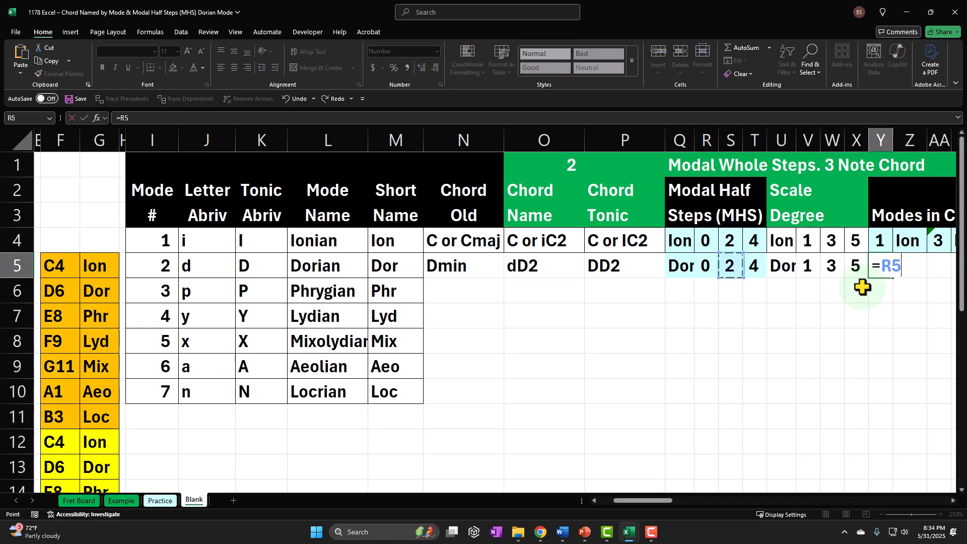
key(Tab)
key(Tab)
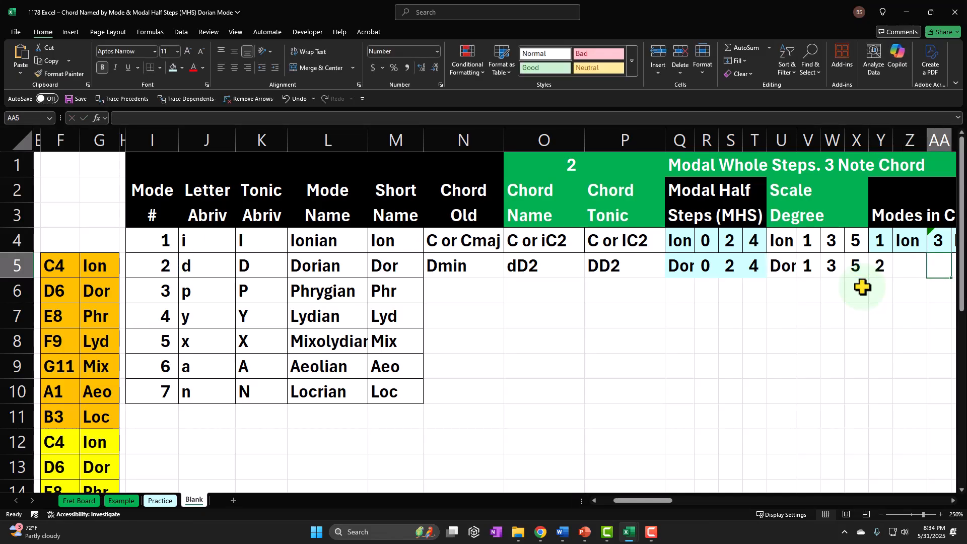
Calculate the second Modes in Chord number in AA5 by adding the modal step in S5 to Y5.
text(=)
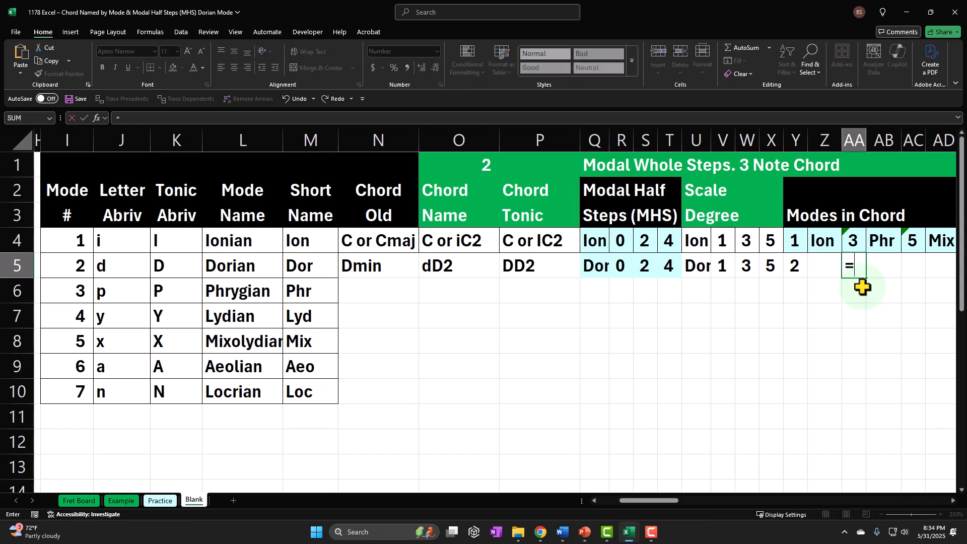
key(Left)
key(Left)
text(+)
key(Left)
key(Left)
key(Left)
key(Left)
key(Left)
key(Left)
key(Left)
key(Left)
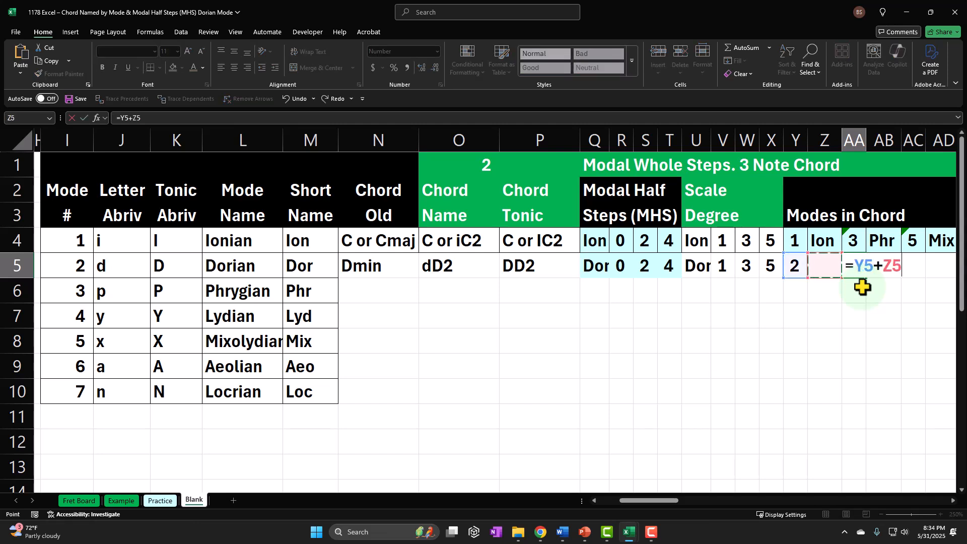
key(Tab)
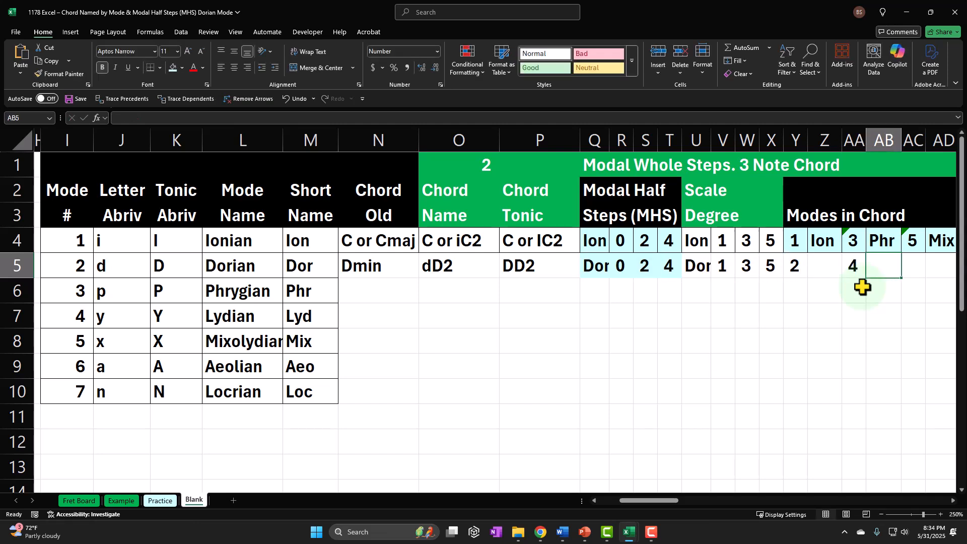
Calculate the third Modes in Chord number in AC5 by adding the modal step in T5 to Y5.
key(Tab)
text(+)
key(Left)
key(Left)
key(Left)
key(Left)
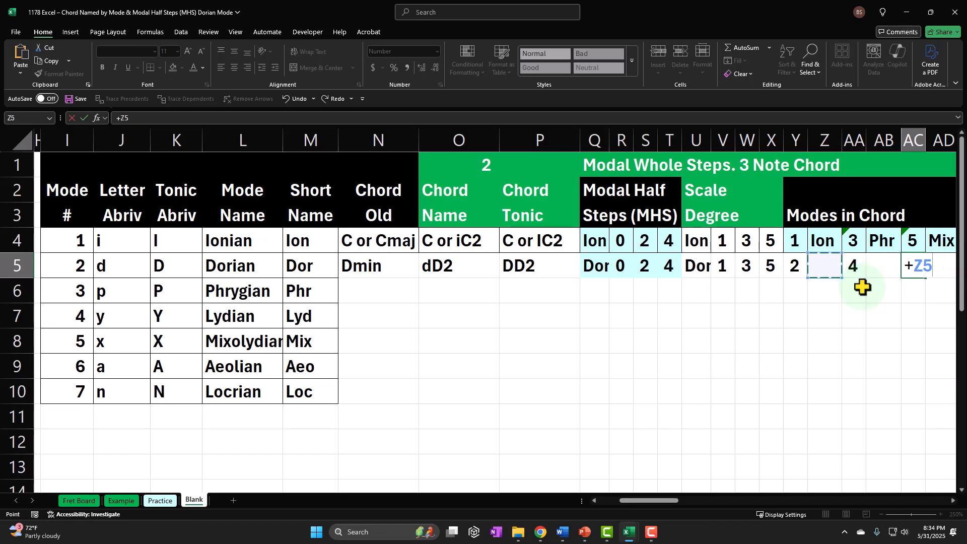
text(+)
key(Left)
key(Left)
key(Left)
key(Left)
key(Left)
key(Left)
key(Left)
key(Left)
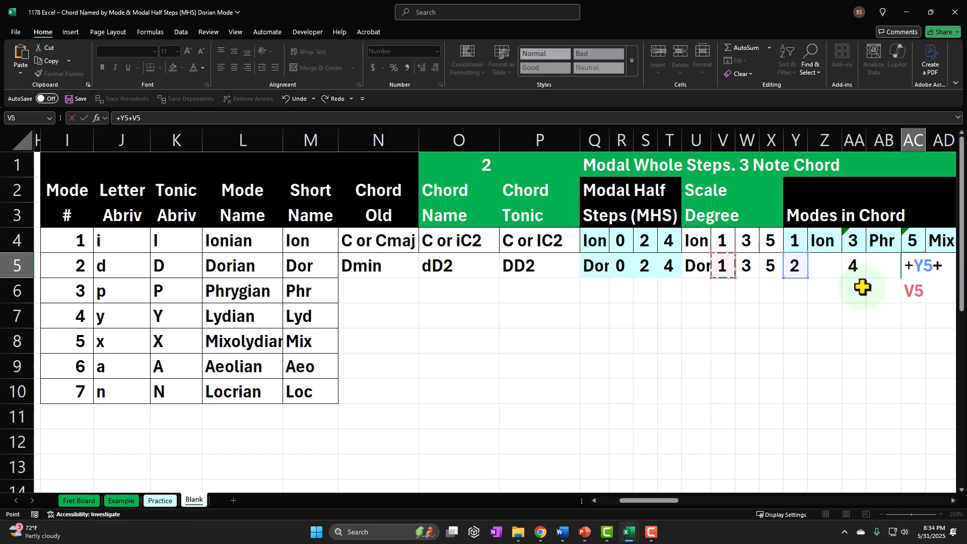
key(Left)
key(Return)
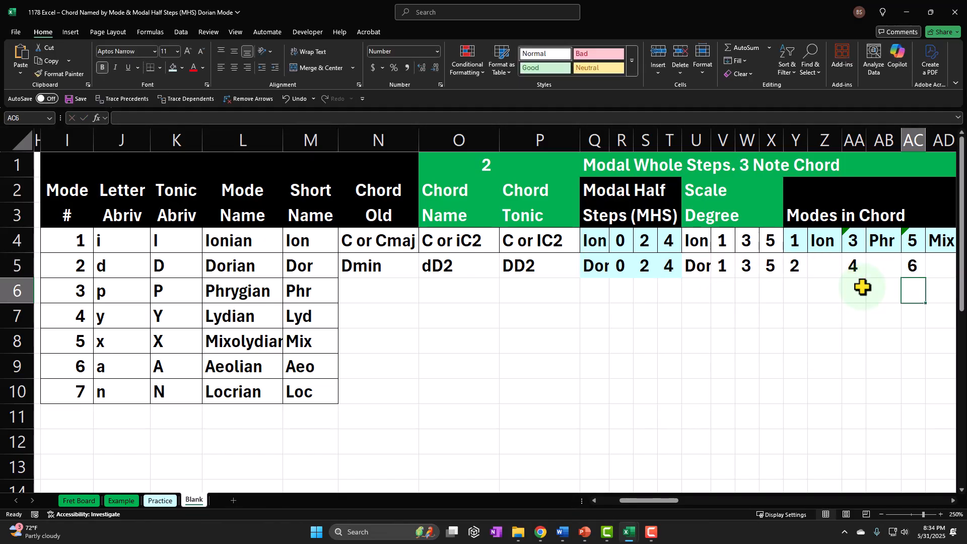
Look up the Dorian row's first mode abbreviation in Z5 with XLOOKUP, matching Y5 against I4:I10 and returning from M4:M10.
key(Right)
key(Right)
key(Right)
key(Right)
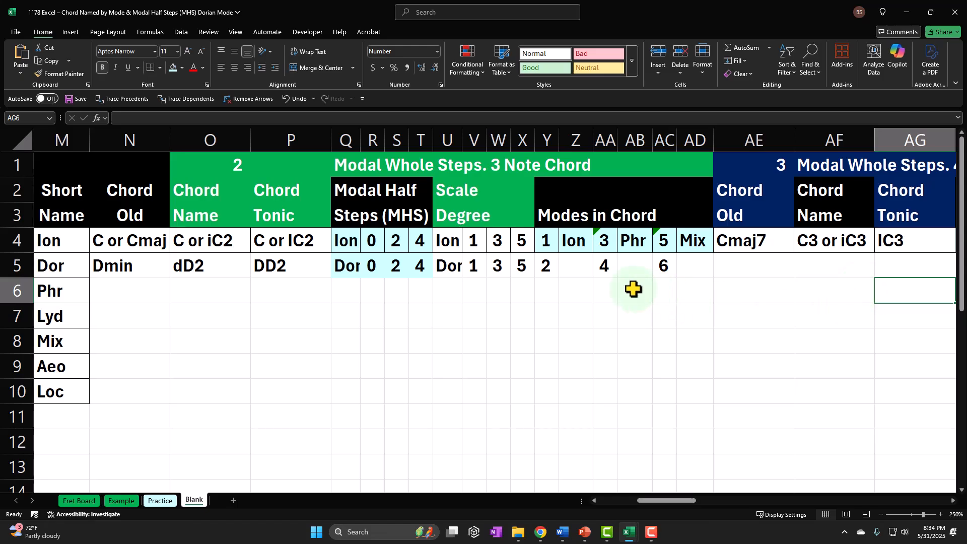
click(572, 241)
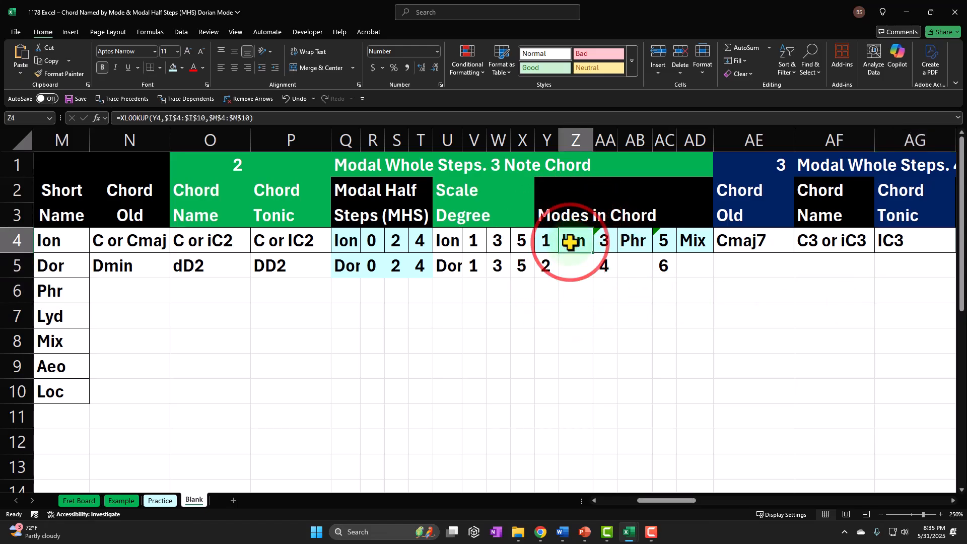
click(571, 269)
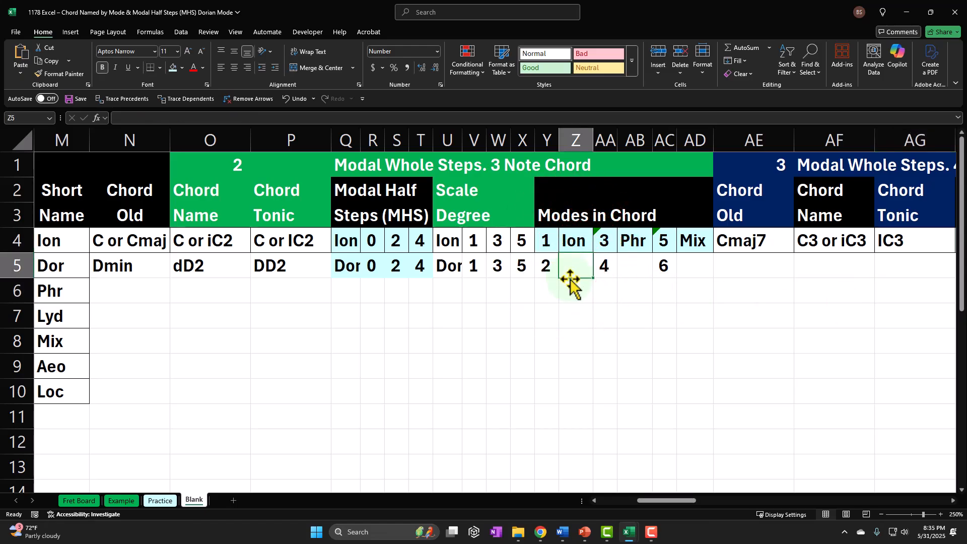
text(=xl)
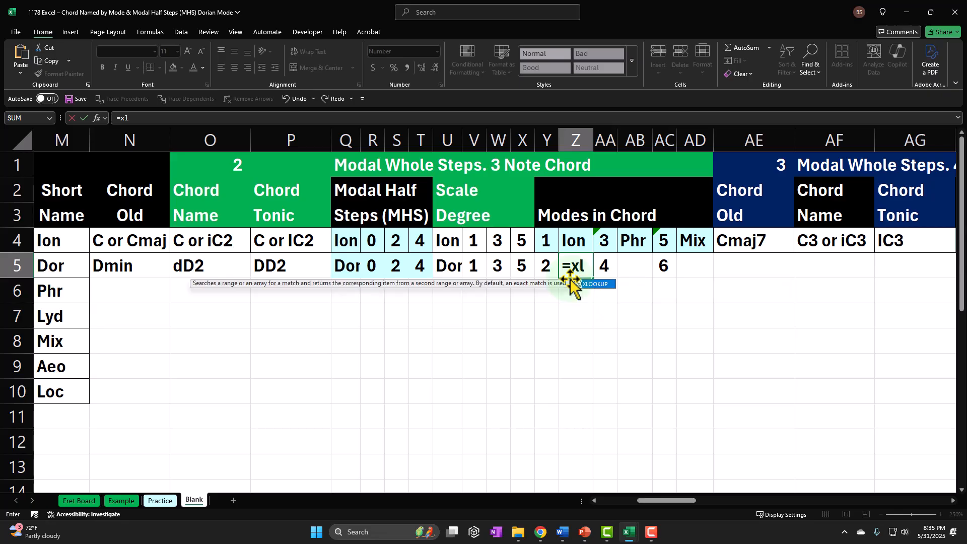
key(Tab)
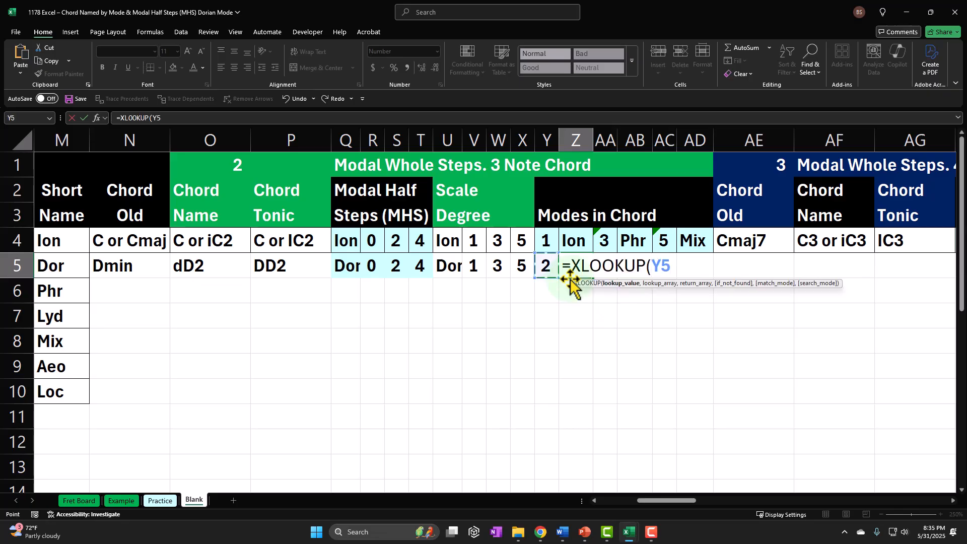
key(Left)
key(Left)
key(Left)
key(Left)
key(Left)
key(Left)
key(Left)
key(Left)
key(Left)
key(Left)
key(Left)
key(Left)
key(Left)
key(Left)
key(Left)
key(Left)
key(Left)
key(Left)
key(Left)
key(Left)
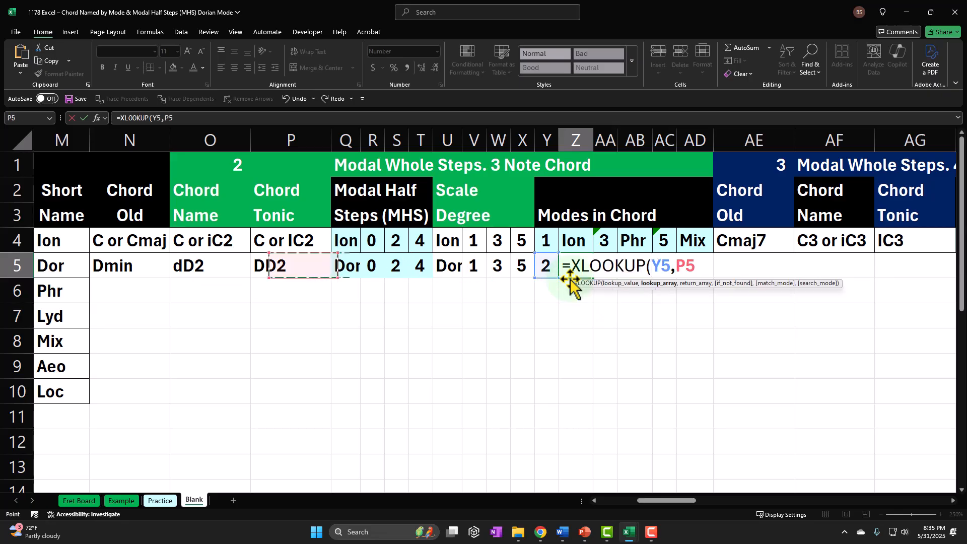
key(Right)
key(Right)
key(Right)
key(Right)
key(Up)
key(Right)
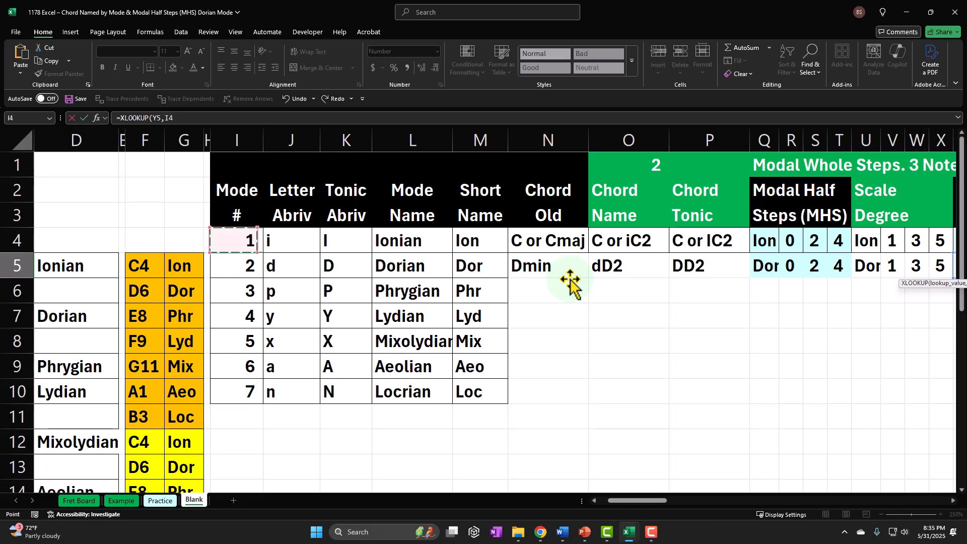
key(shift+Down)
key(shift+Down)
key(shift+Down)
key(shift+Down)
key(shift+Down)
key(shift+Down)
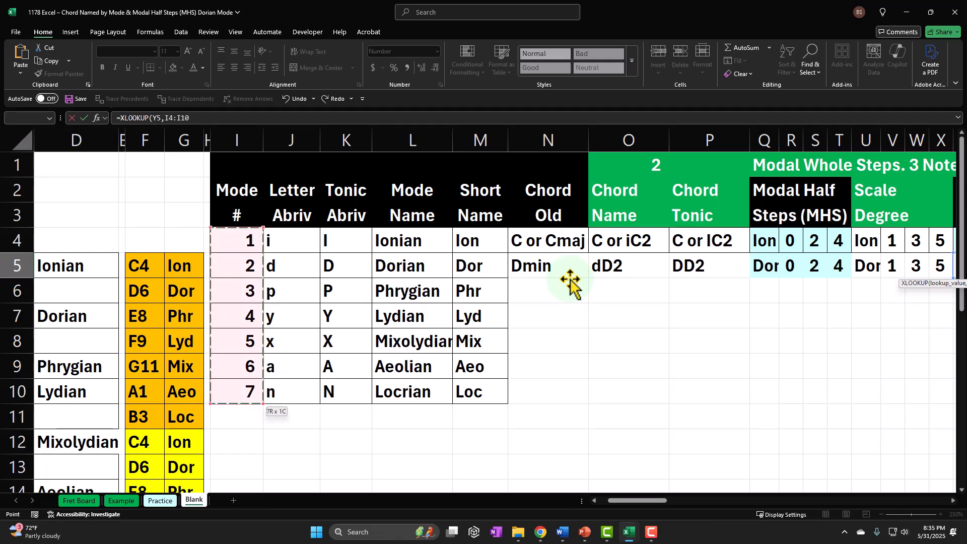
text(,)
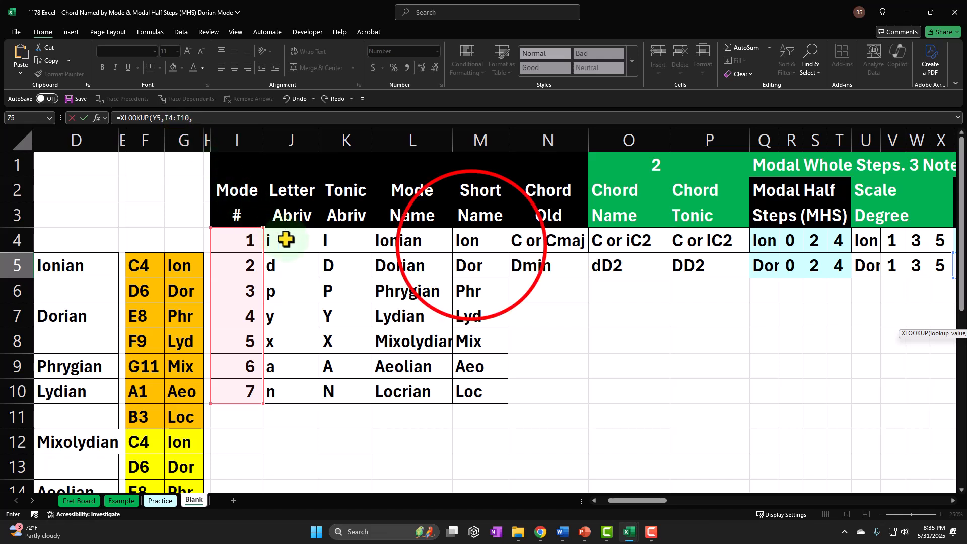
drag(466, 242, 477, 401)
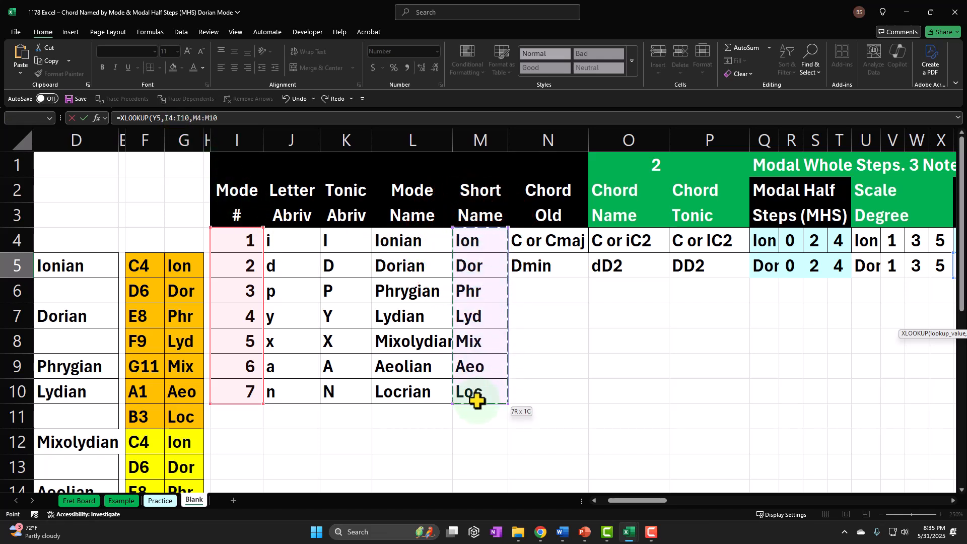
key(Return)
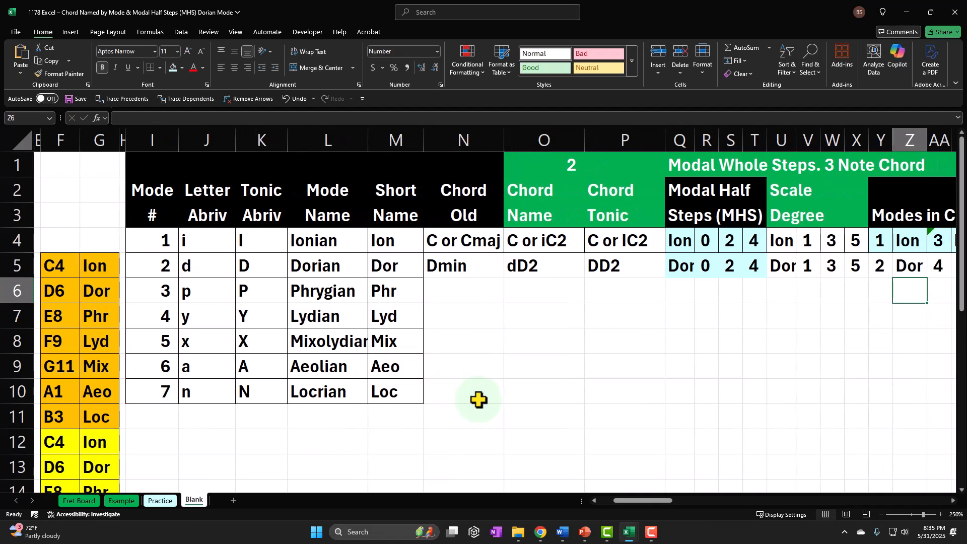
Make the lookup and return ranges in Z5's XLOOKUP formula absolute, as $I$4:$I$10 and $M$4:$M$10.
key(Right)
key(Right)
key(Right)
key(Right)
key(Right)
key(Right)
key(Right)
key(Right)
key(Right)
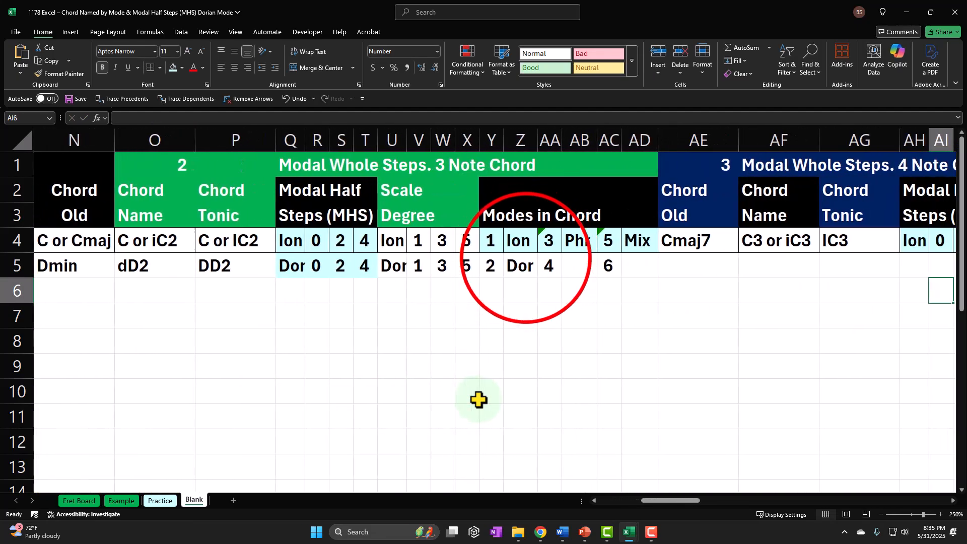
click(522, 266)
double_click(524, 266)
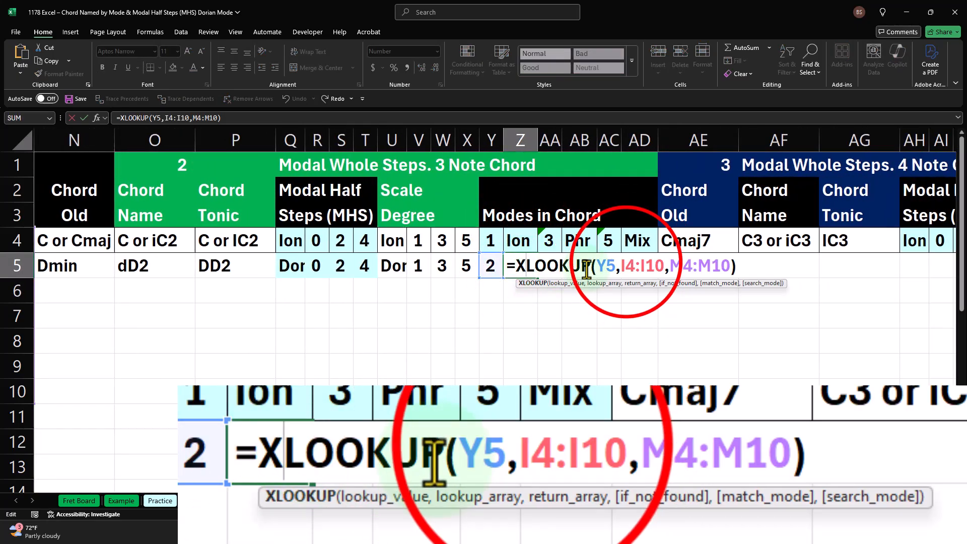
click(628, 275)
key(F4)
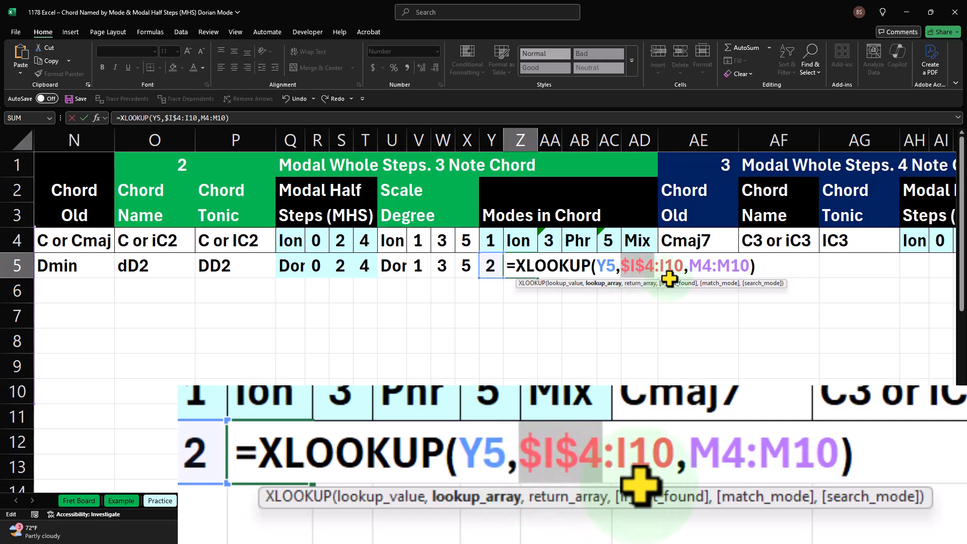
click(678, 265)
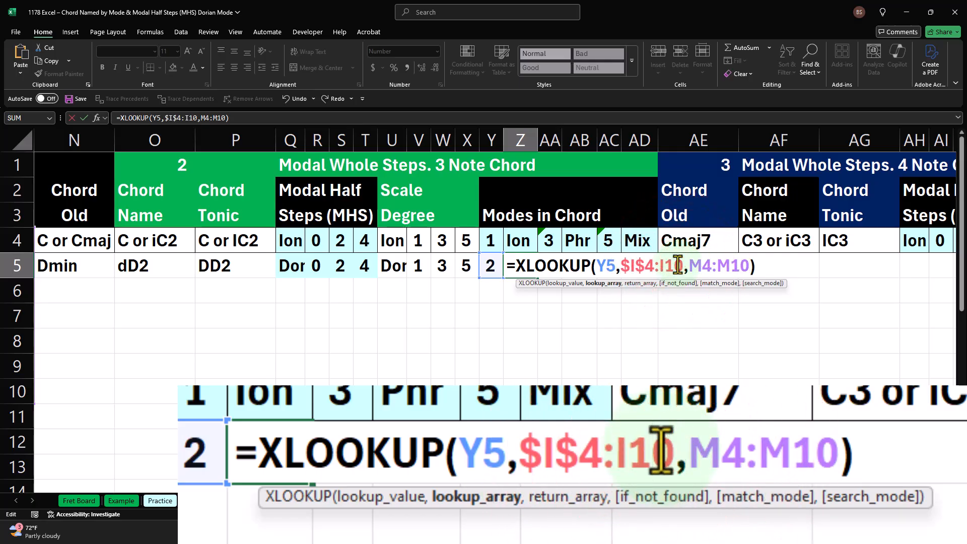
key(F4)
click(719, 266)
key(F4)
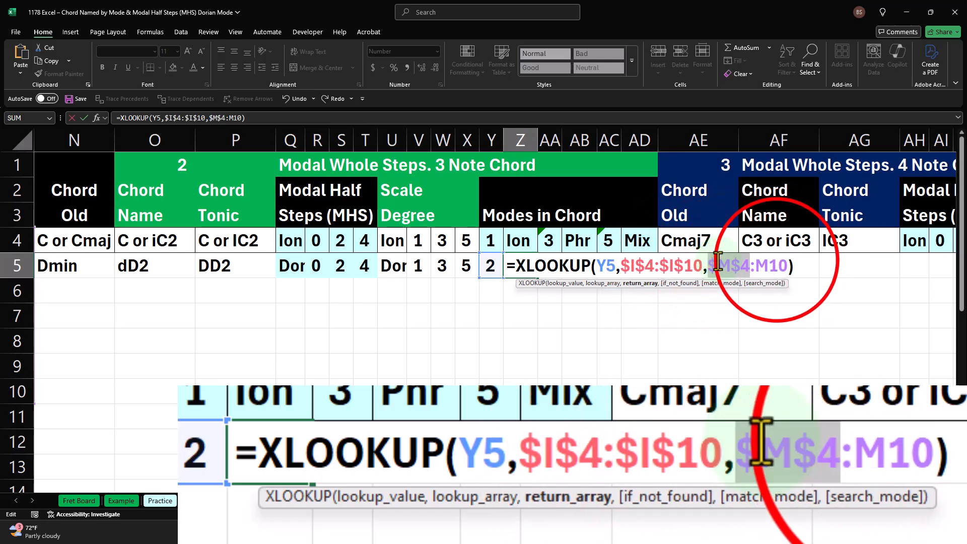
click(778, 265)
key(F4)
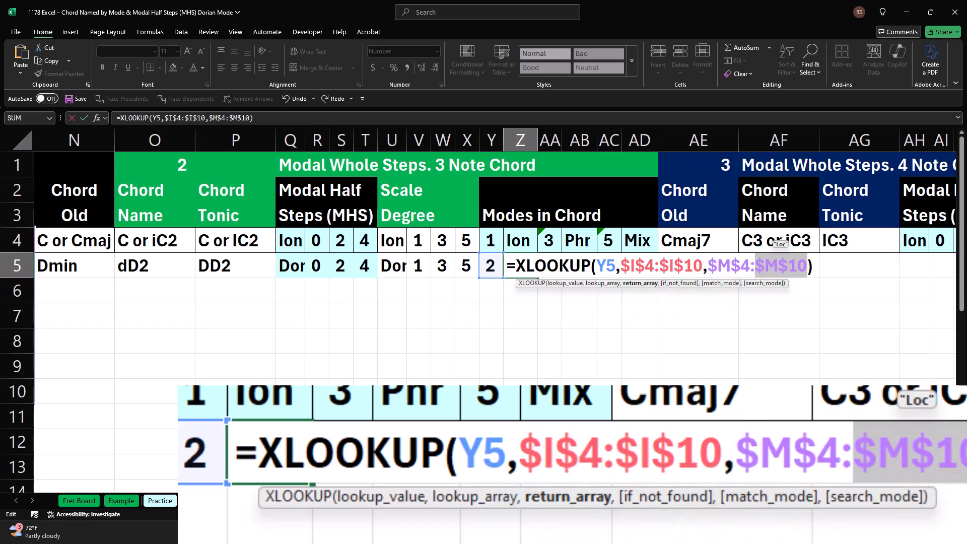
key(Return)
Copy the XLOOKUP formula from Z5 into the Dorian row's other mode abbreviation cells, AB5 and AD5.
click(522, 266)
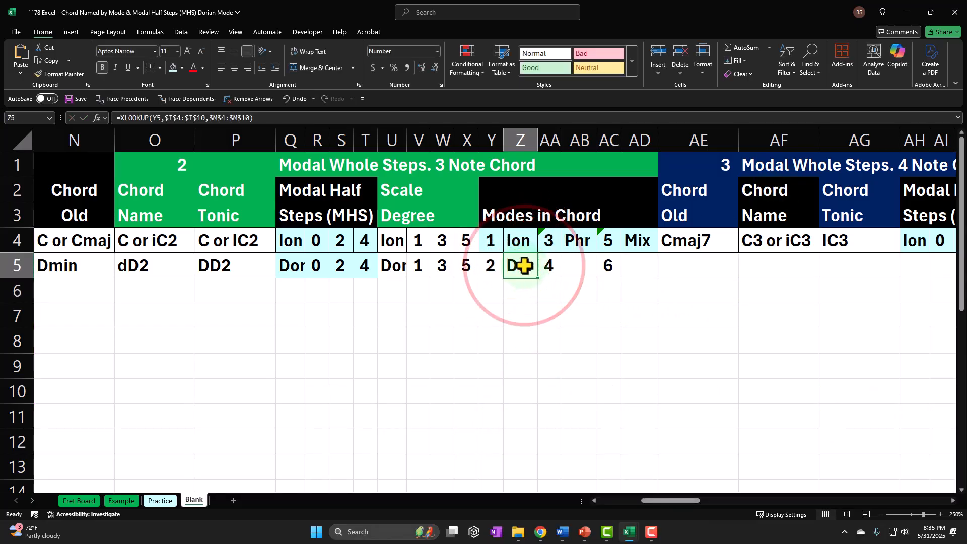
key(ctrl+c)
click(584, 264)
key(ctrl+v)
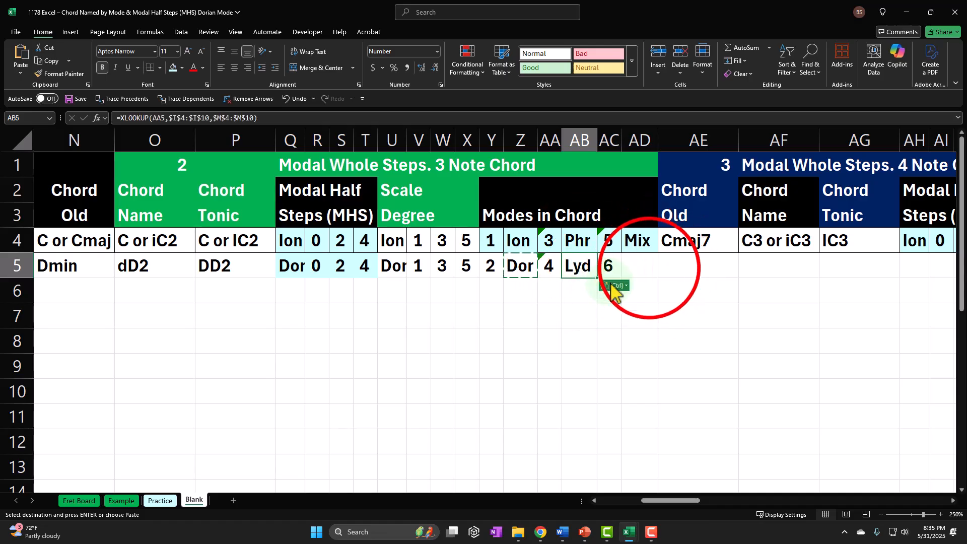
click(647, 267)
key(ctrl+v)
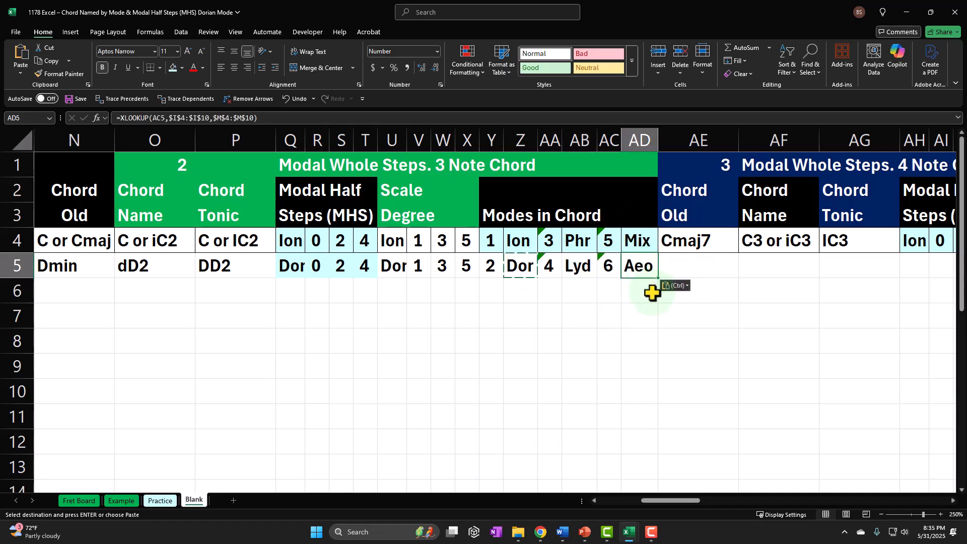
Fill the Dorian row's Modes in Chord cells, Y5:AD5, with light cyan.
drag(492, 259, 640, 260)
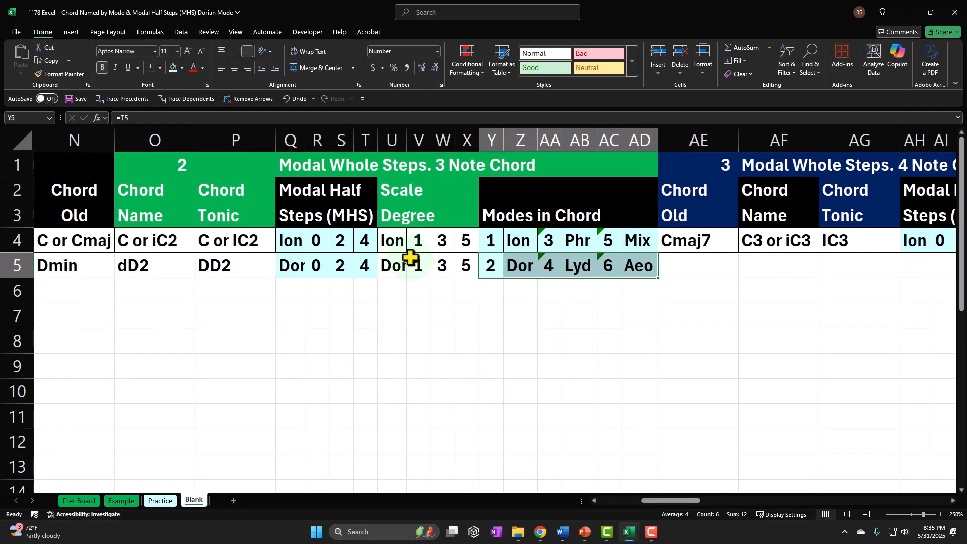
click(488, 264)
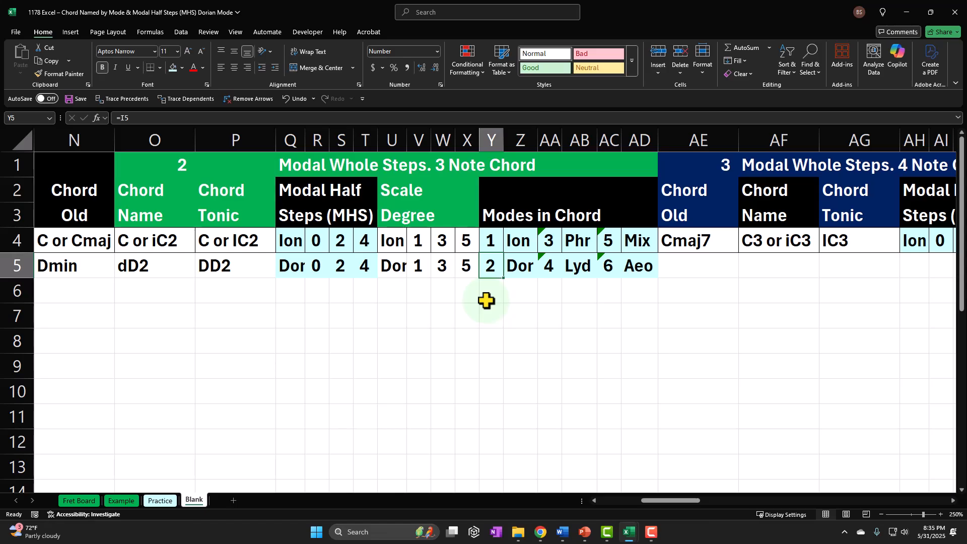
Enter Dmin7 as the Dorian row's Chord Old name in AE5 of the four-note chord section.
key(Right)
key(Right)
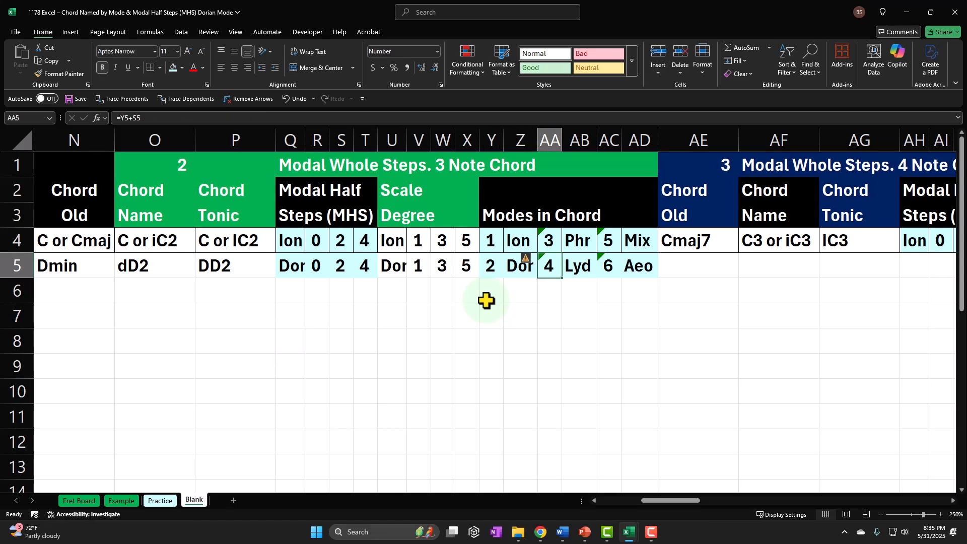
key(Right)
key(Right)
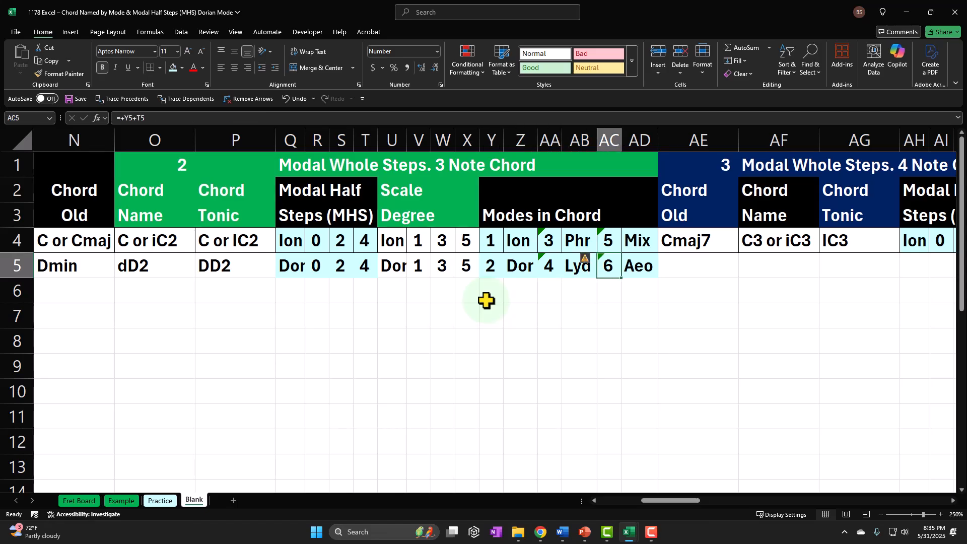
key(Right)
key(Right)
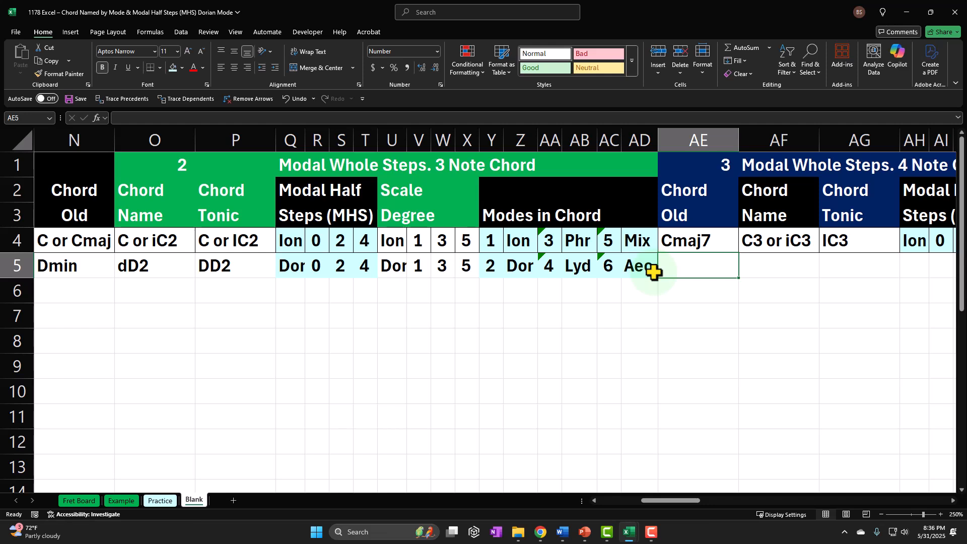
text(Dmi)
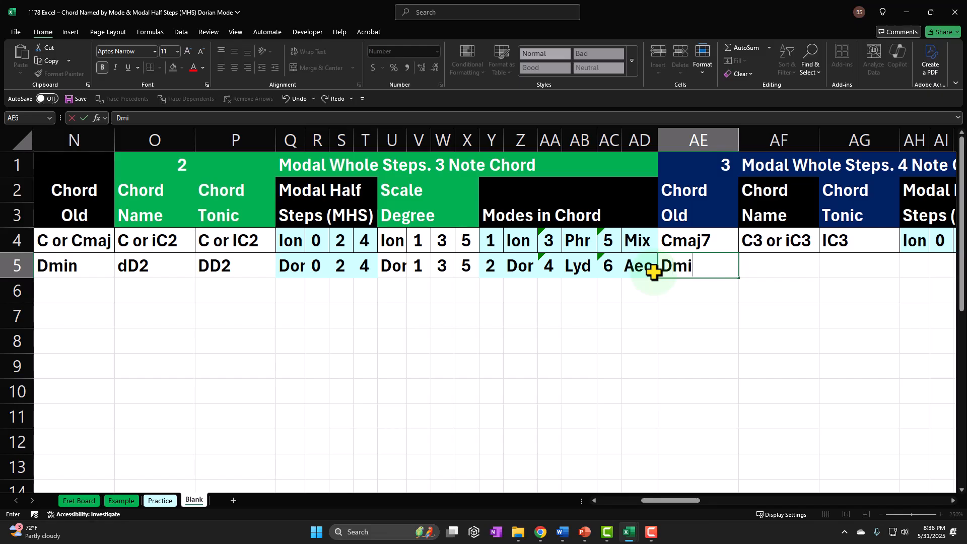
text(n7)
key(Return)
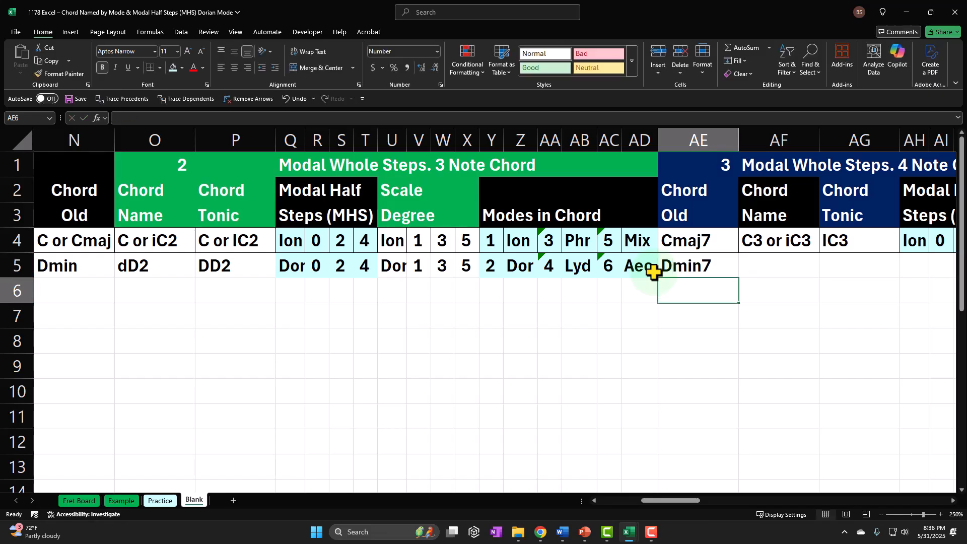
Highlight Dor, Lyd, Aeo and Ion in G6, G8, G10 and G12 to examine the four-note Dorian chord's mode sequence.
click(654, 272)
key(ctrl+[)
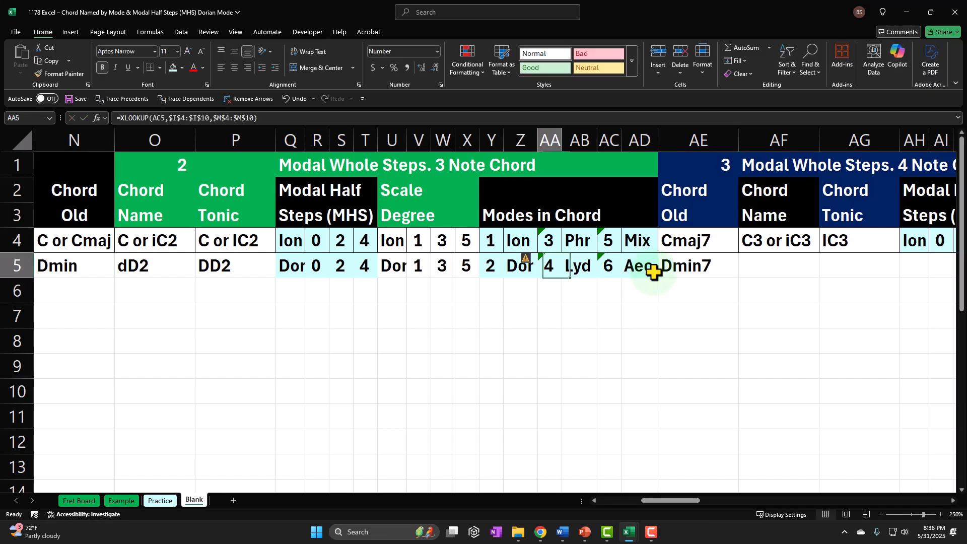
key(Right)
key(Right)
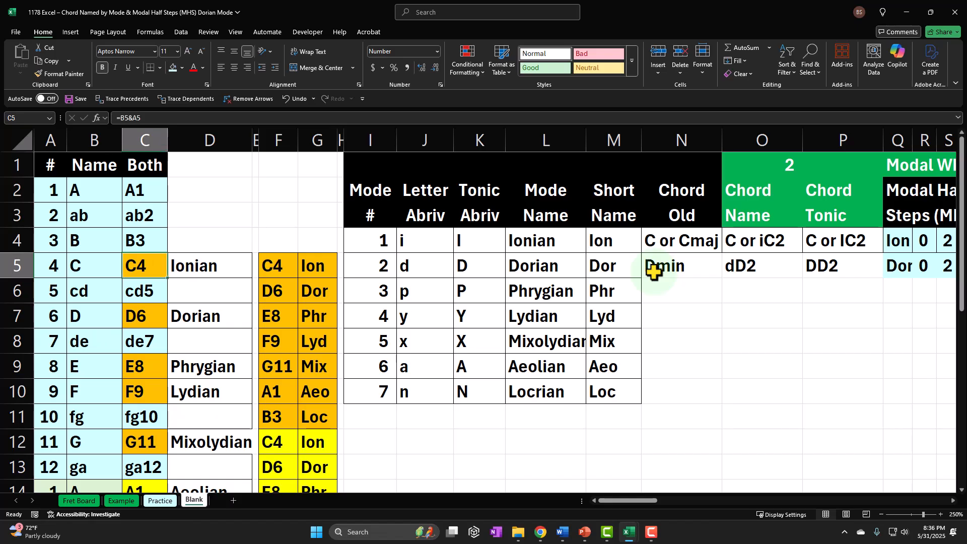
scroll(361, 255, down, 1)
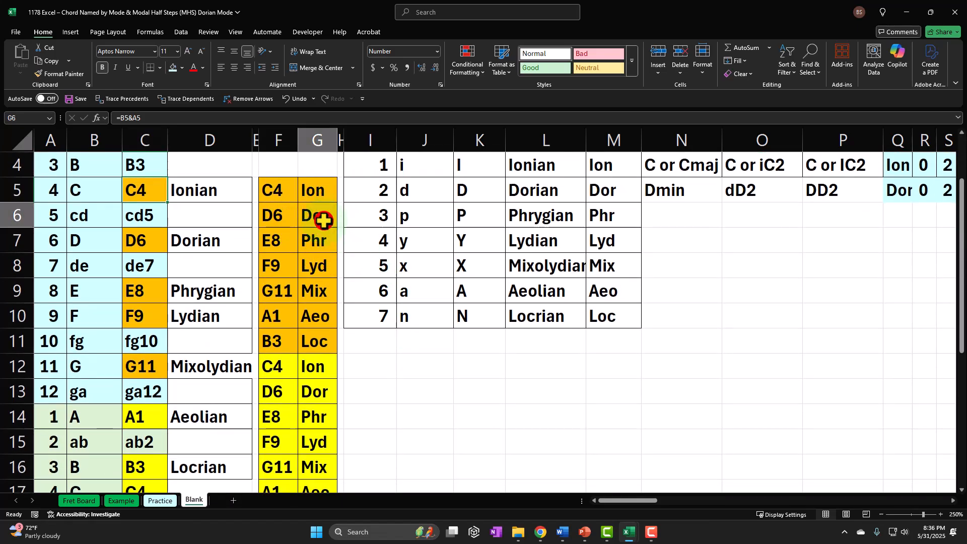
click(320, 216)
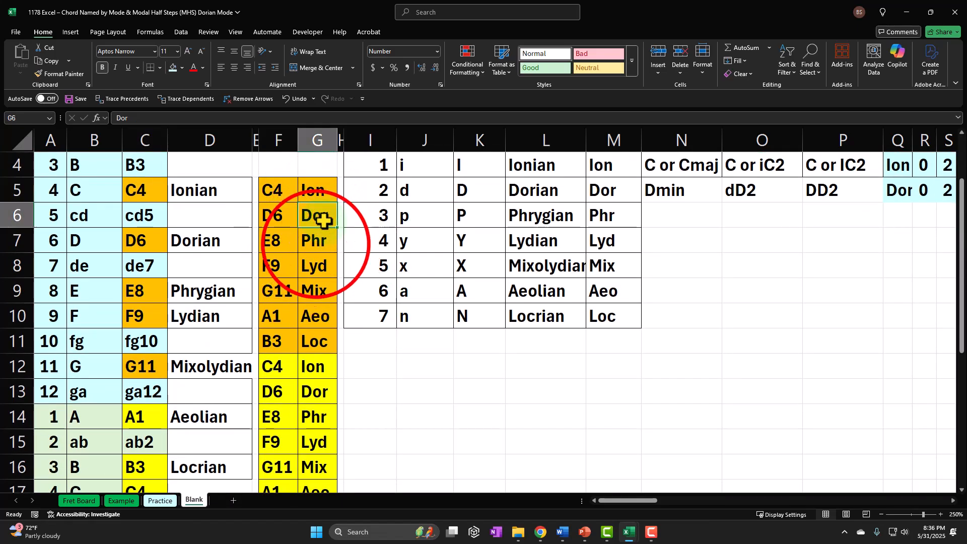
ctrl+click(320, 265)
ctrl+click(317, 316)
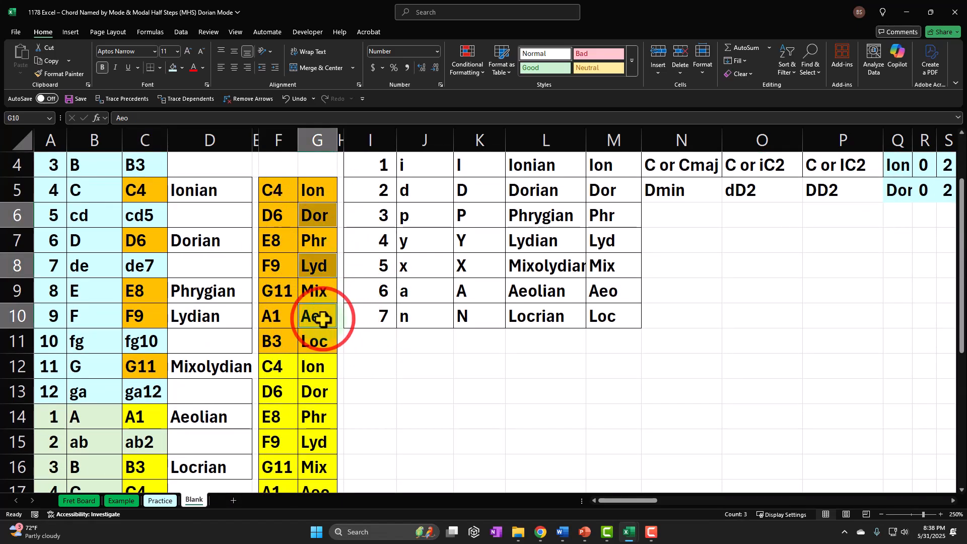
ctrl+click(328, 371)
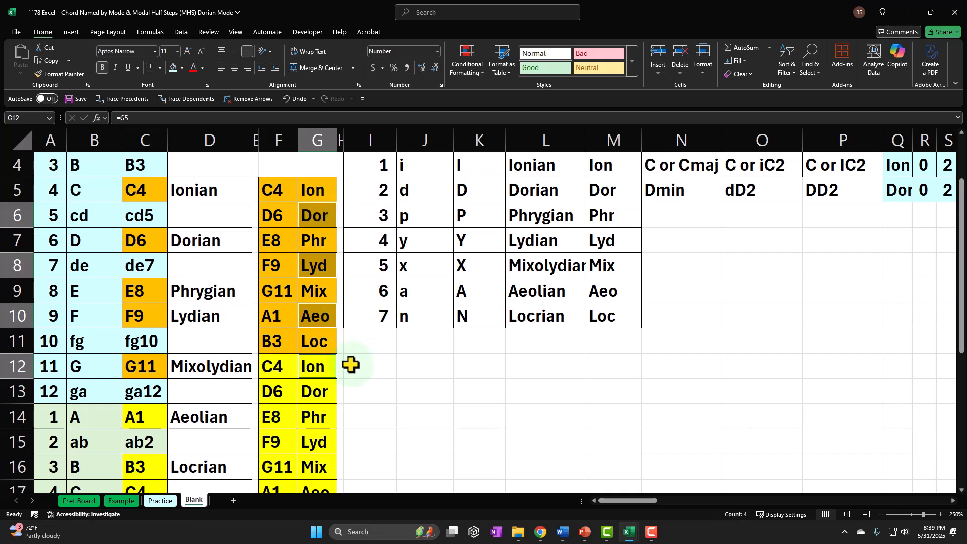
Enter dD3 as the Dorian row's Chord Name in AF5 of the four-note chord section.
scroll(697, 261, up, 1)
click(697, 265)
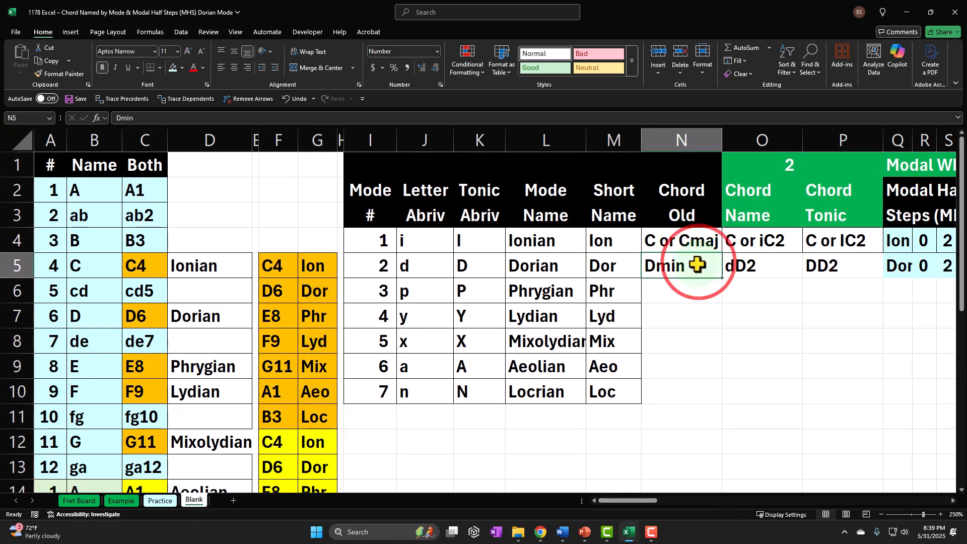
key(Right)
key(Right)
key(Right)
key(Right)
key(Right)
key(Right)
key(Right)
key(Right)
key(Right)
key(Right)
key(Right)
key(Right)
key(Right)
key(Right)
key(Right)
key(Right)
key(Right)
key(Right)
key(Right)
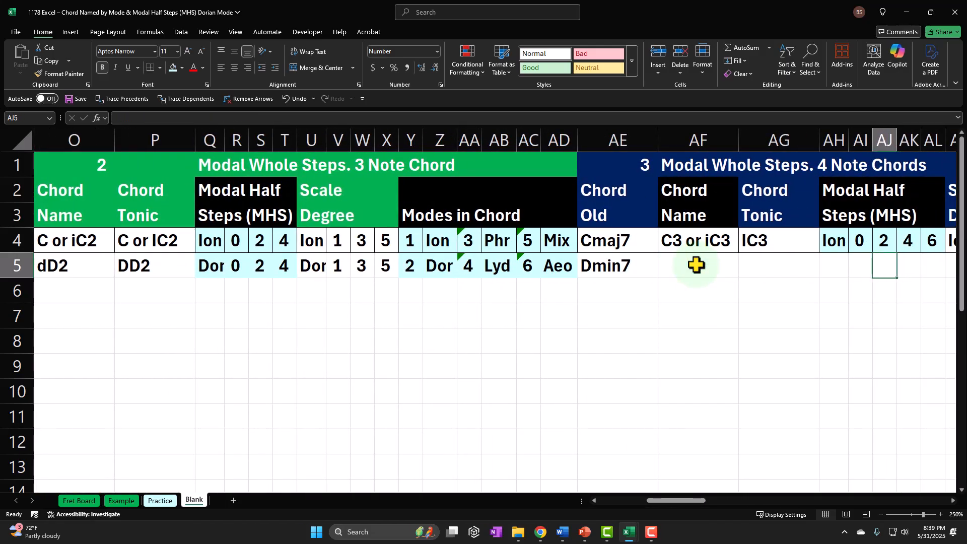
key(Left)
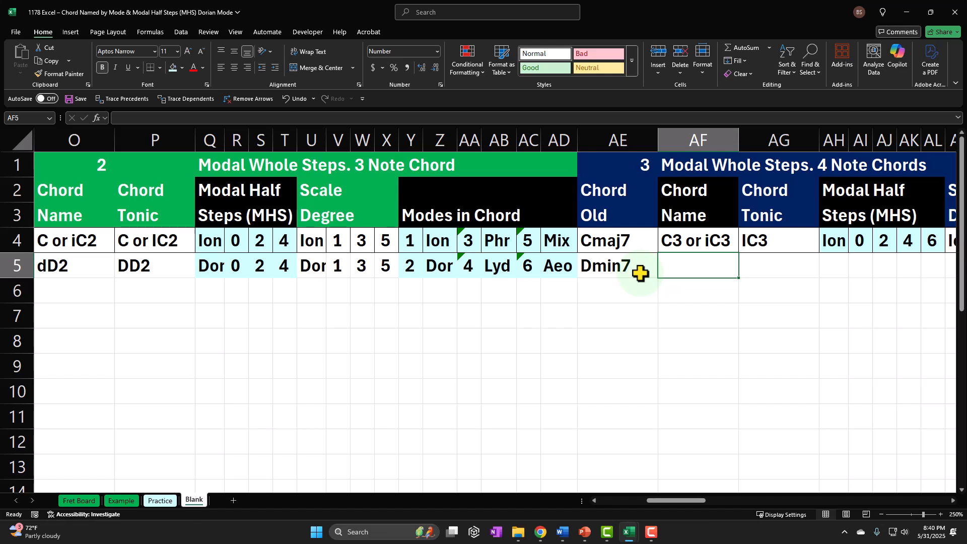
text(d)
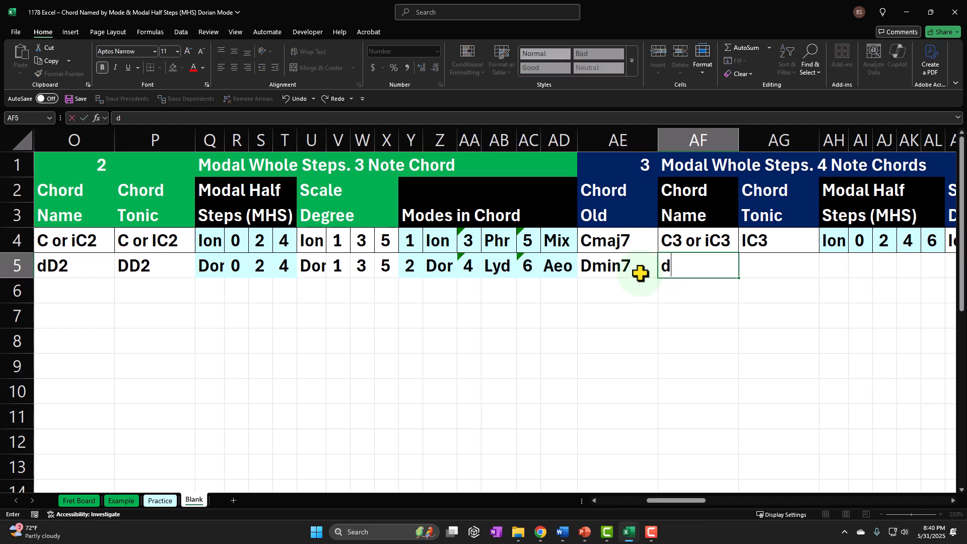
text(D3)
key(Return)
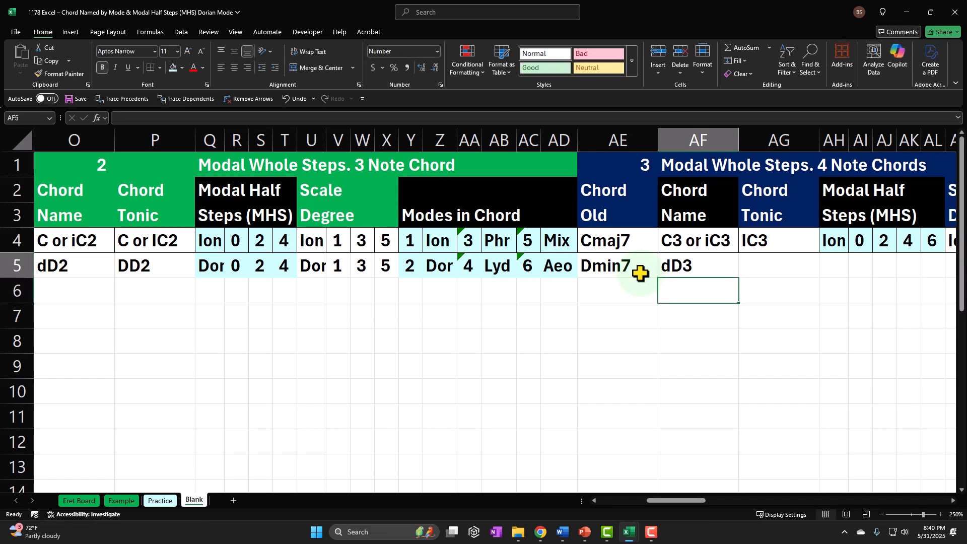
key(Up)
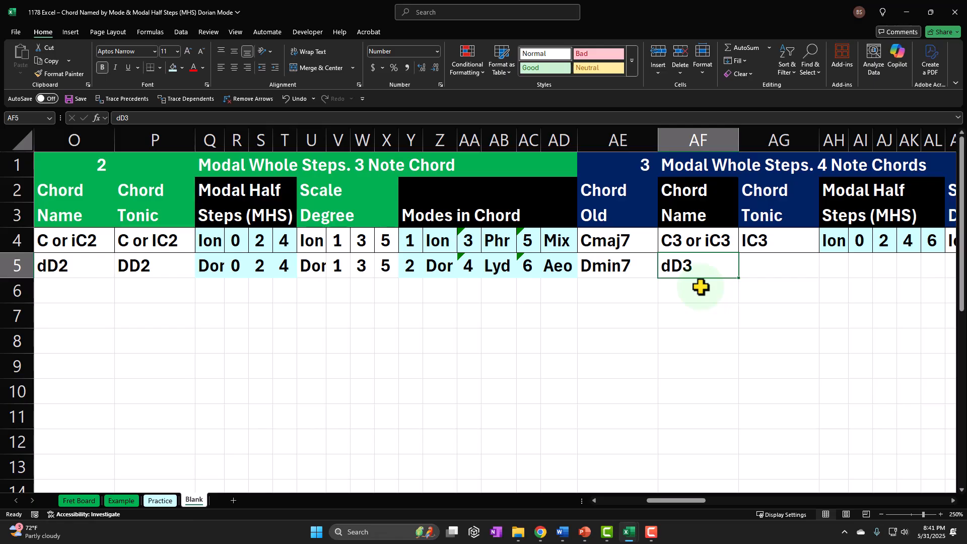
Enter DD3 as the Dorian row's four-note Chord Tonic in AG5.
key(Right)
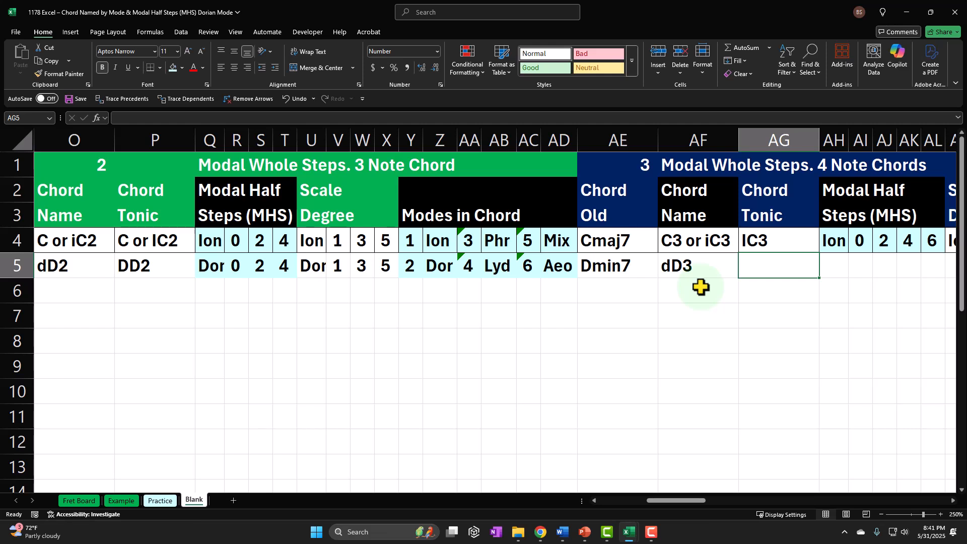
text(DD)
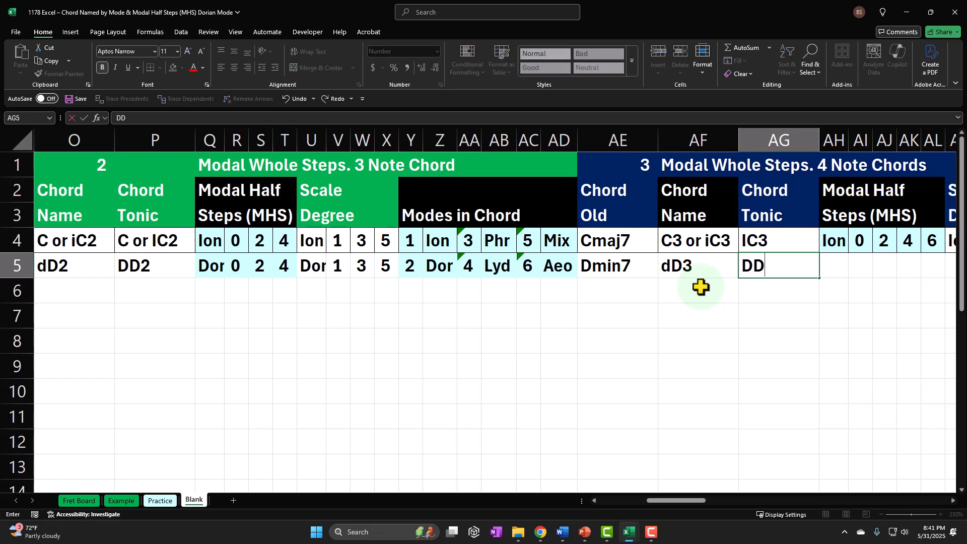
text(3)
key(Return)
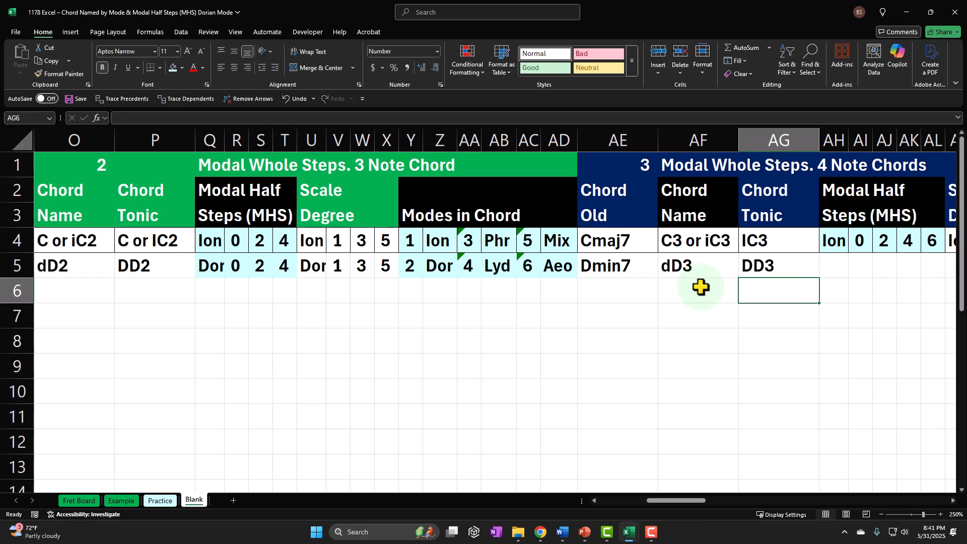
Link AH5 to the Dorian mode abbreviation in the three-note chord section of the same row.
key(Up)
key(Right)
text(=)
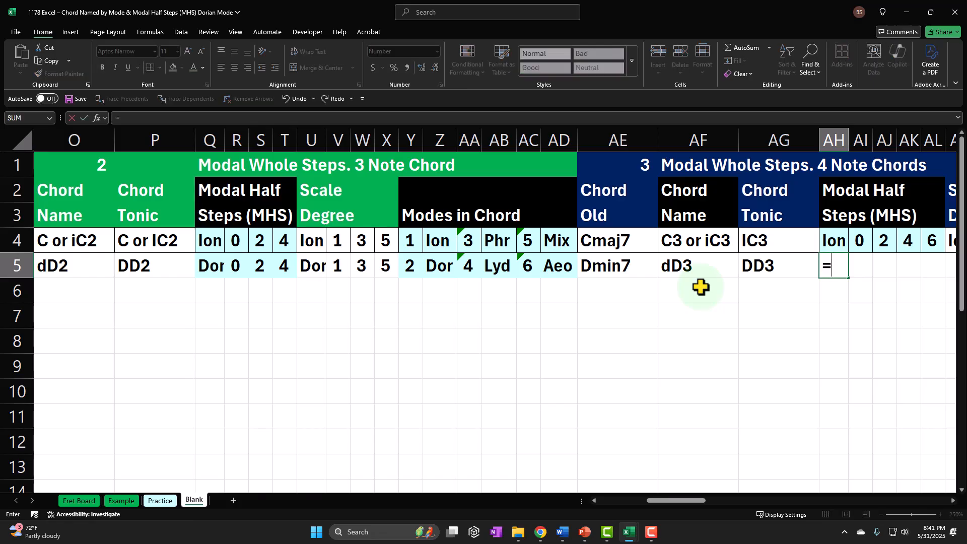
key(Left)
key(Left)
key(Left)
key(Left)
key(Left)
key(Left)
key(Left)
key(Left)
key(Left)
key(Left)
key(Left)
key(Left)
key(Left)
key(Left)
key(Left)
key(Left)
key(Left)
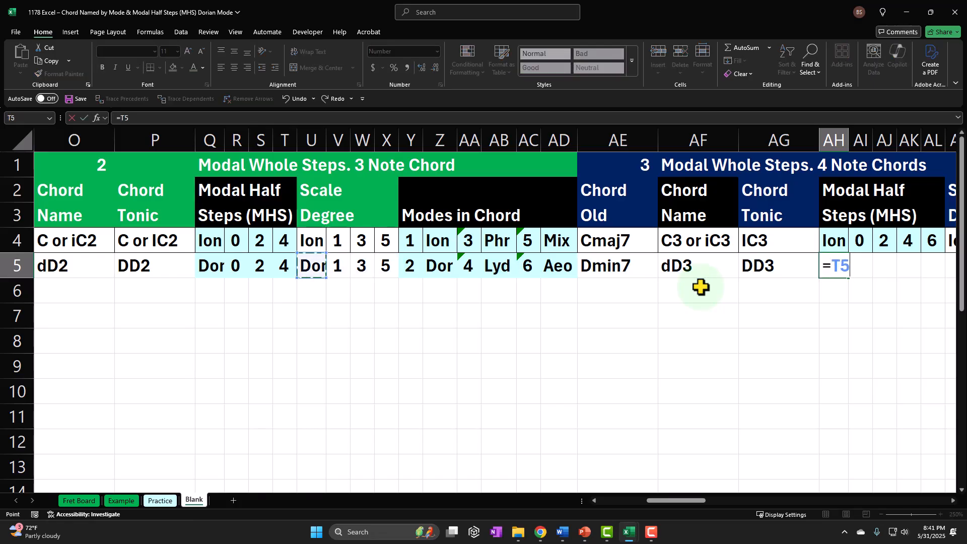
key(Tab)
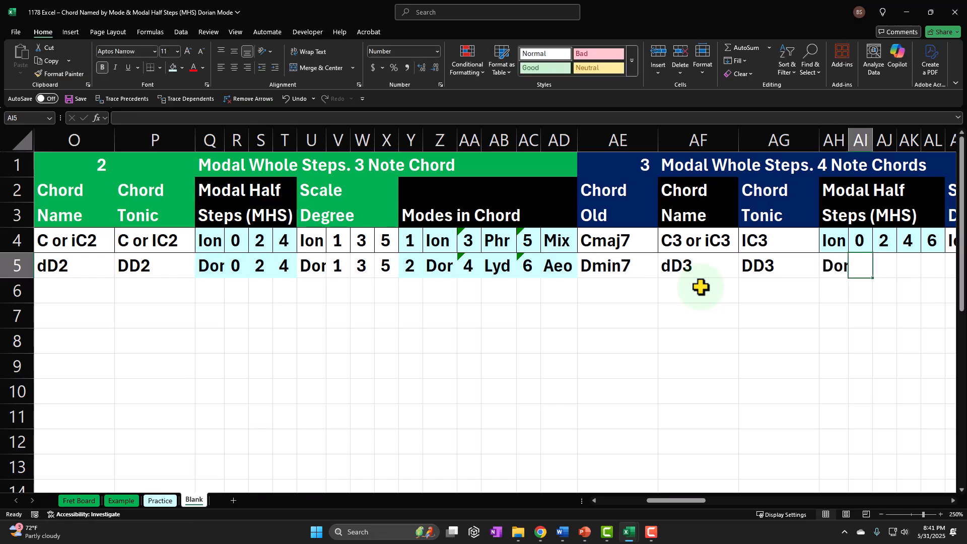
Enter 0, 2, 4 and 6 as the four-note Dorian chord's modal half steps in AI5:AL5.
text(2)
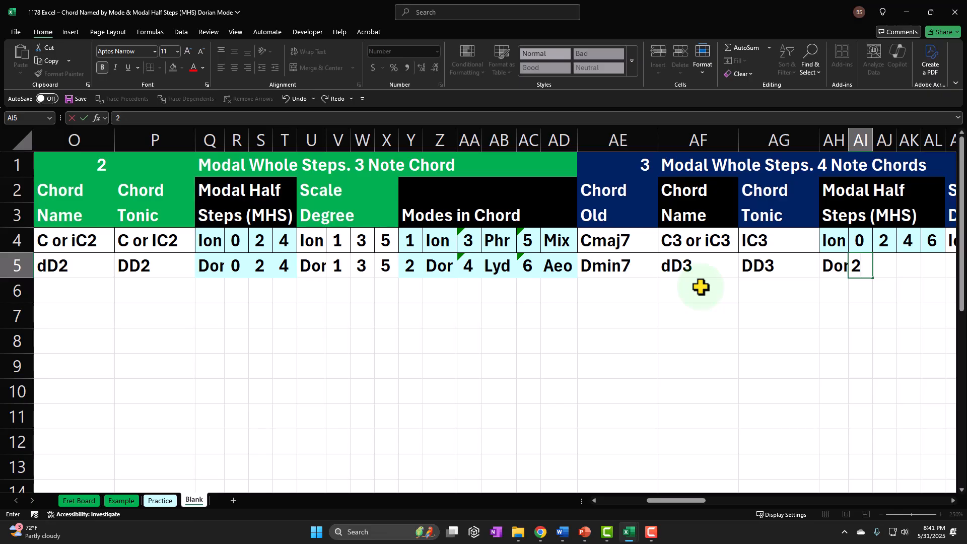
key(BackSpace)
text(0)
key(Tab)
text(2)
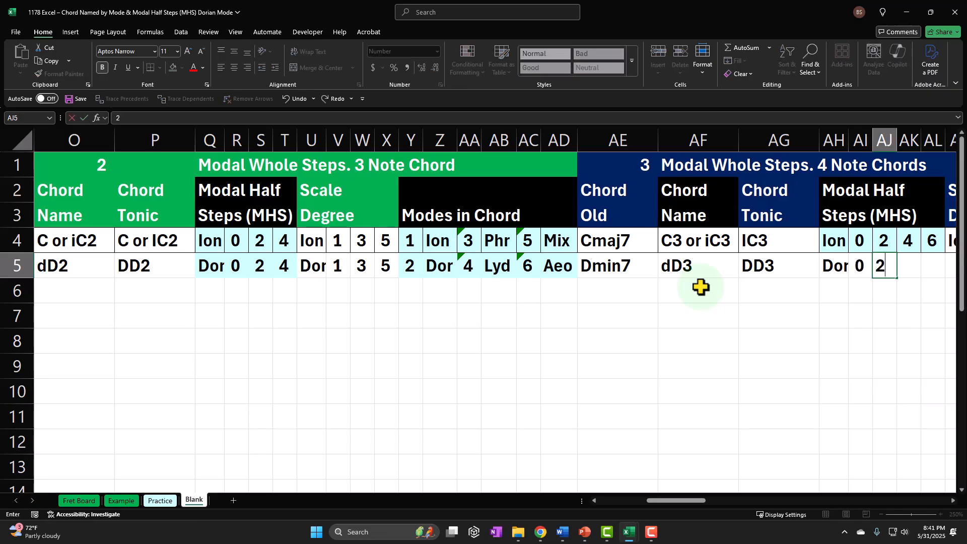
key(Tab)
text(4)
key(Tab)
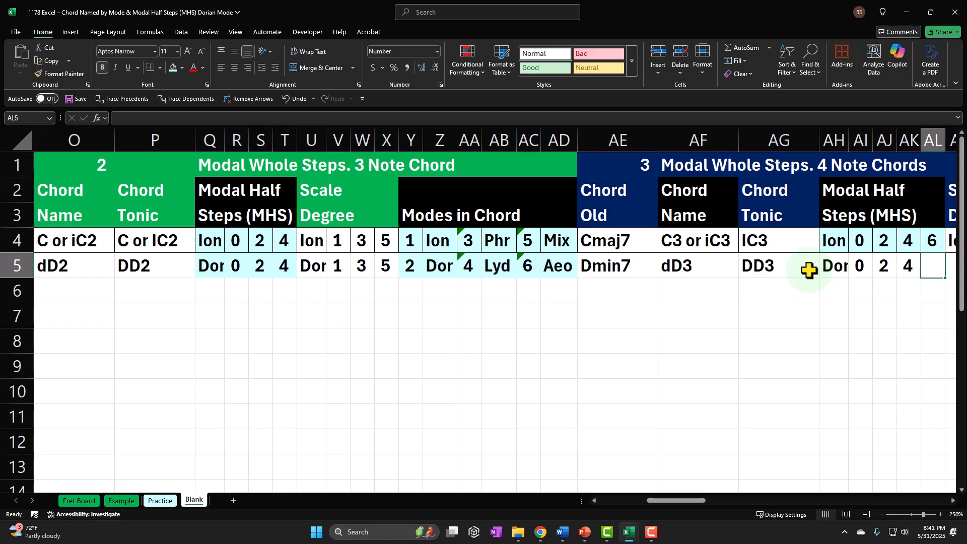
text(6)
key(Return)
Link the Scale Degree mode label in AM5 to the Dorian abbreviation with the formula =AH5.
key(Up)
key(Right)
key(Right)
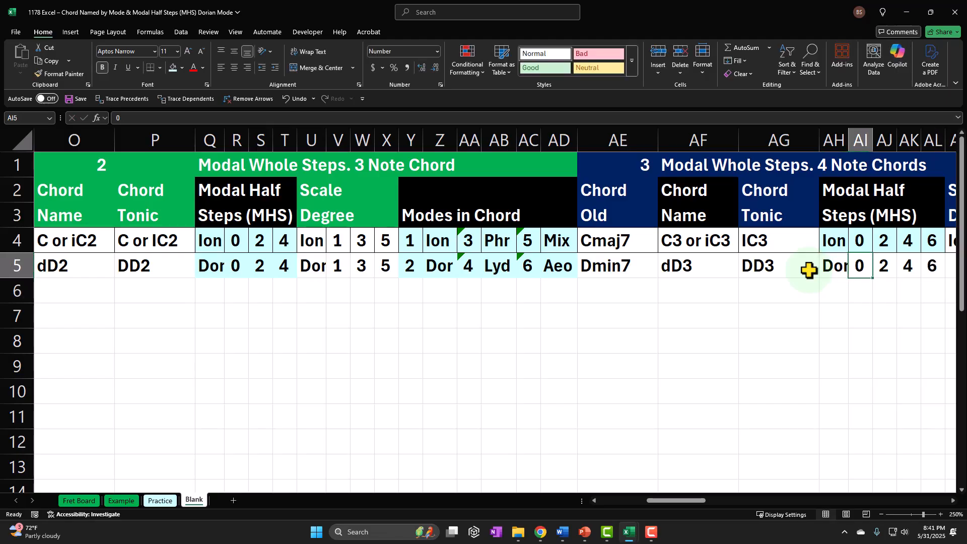
key(Right)
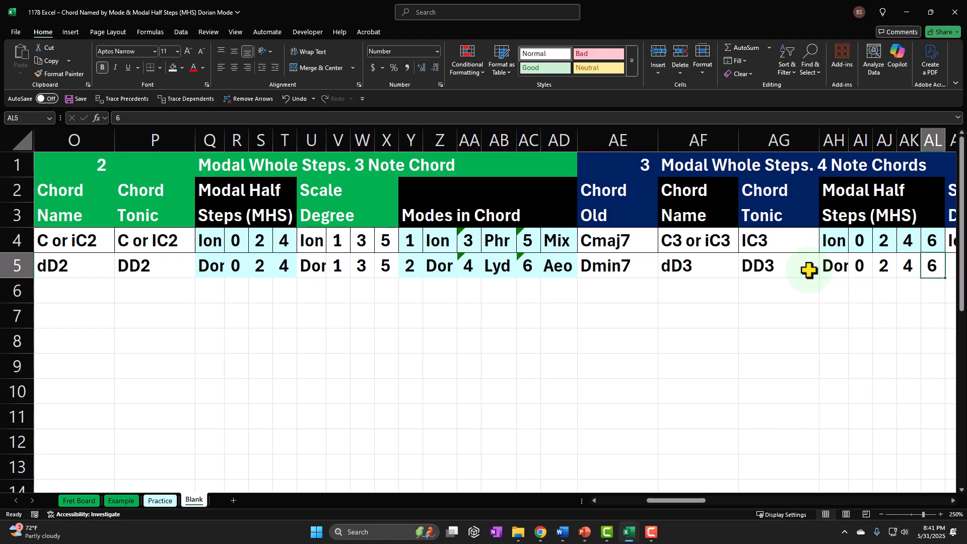
key(Right)
key(Right)
key(Right)
key(Right)
key(Right)
key(Right)
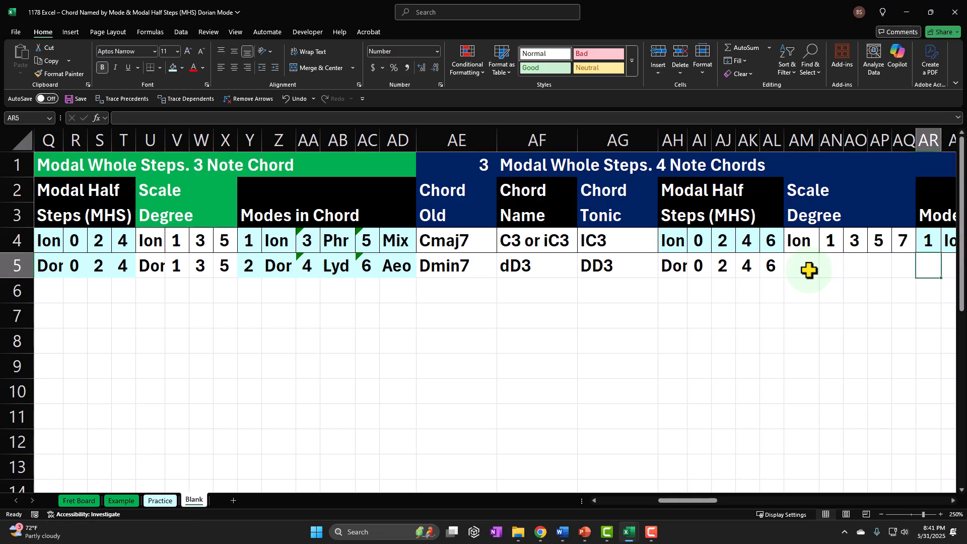
key(Left)
key(Left)
key(Left)
key(Left)
key(Left)
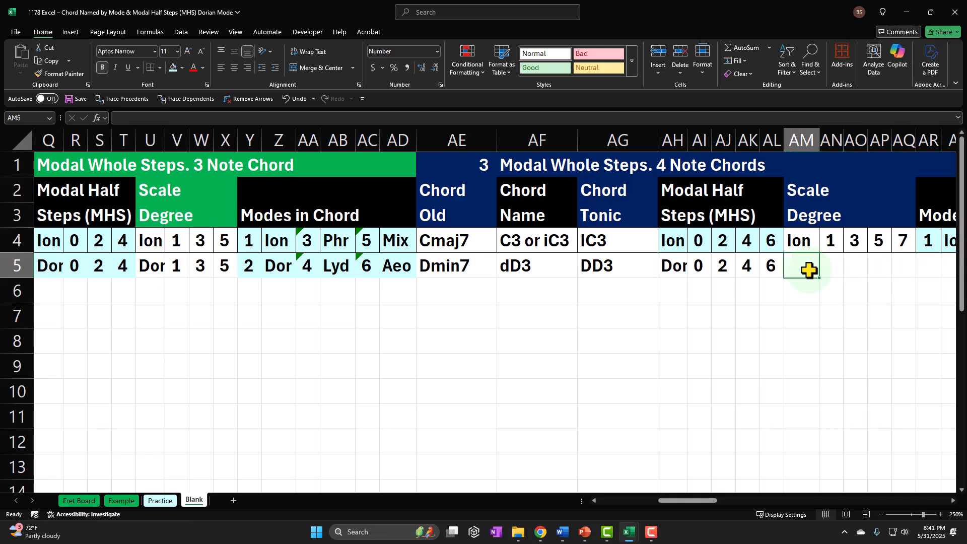
text(=)
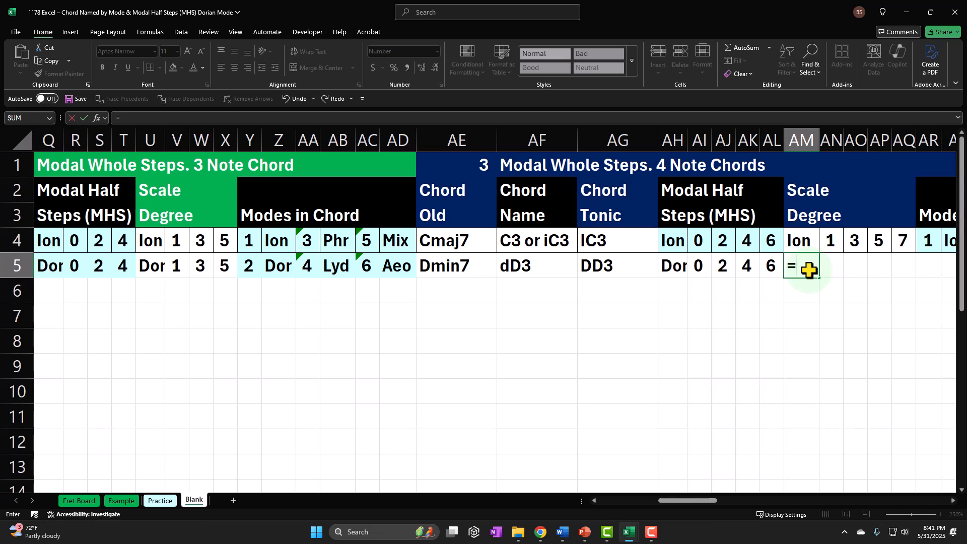
key(Left)
key(Left)
key(Left)
key(Left)
key(Left)
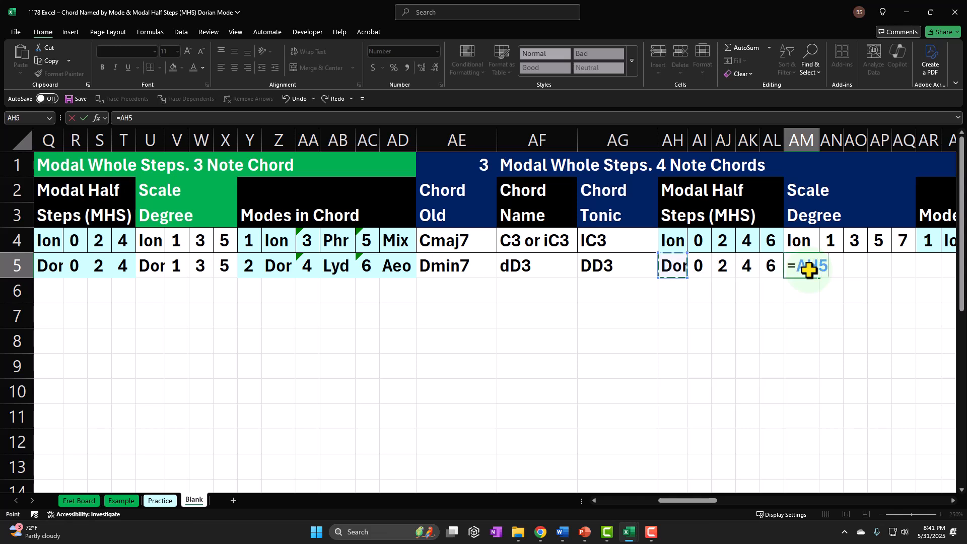
key(Return)
Link the first four-note scale degree in AN5 to the three-note one with the formula =V5.
key(Right)
key(Up)
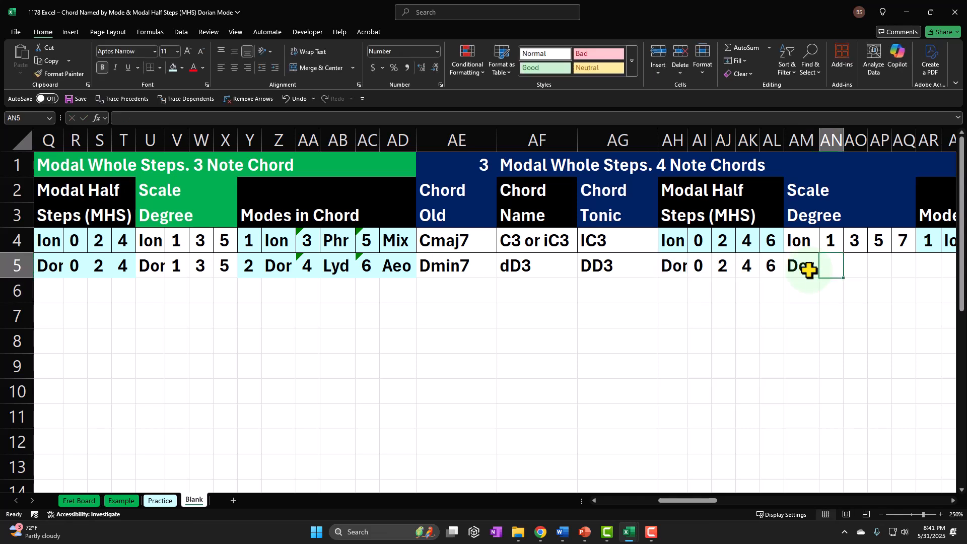
text(=)
key(Left)
key(Left)
key(Left)
key(Left)
key(Left)
key(Left)
key(Left)
key(Left)
key(Left)
key(Left)
key(Left)
key(Left)
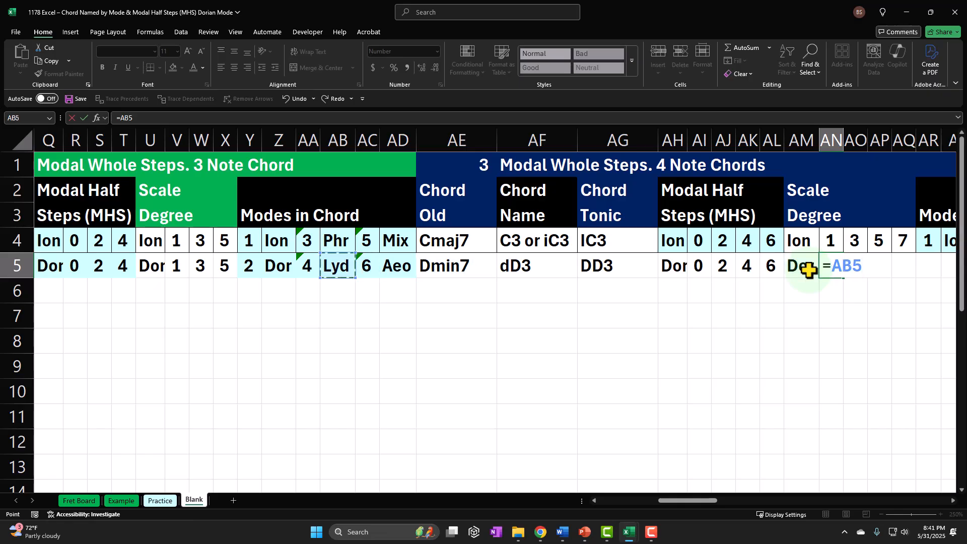
key(Left)
key(Left)
key(Left)
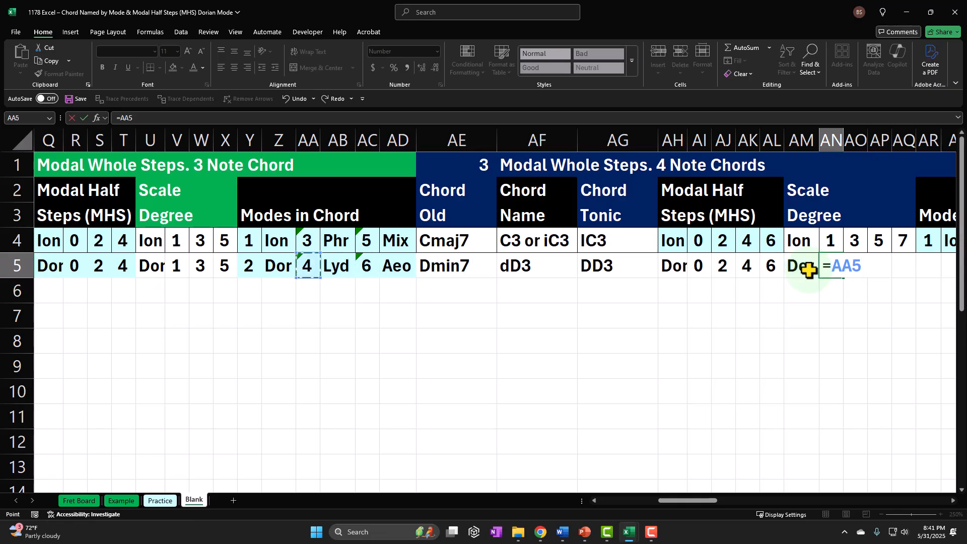
key(Left)
key(Left)
key(Left)
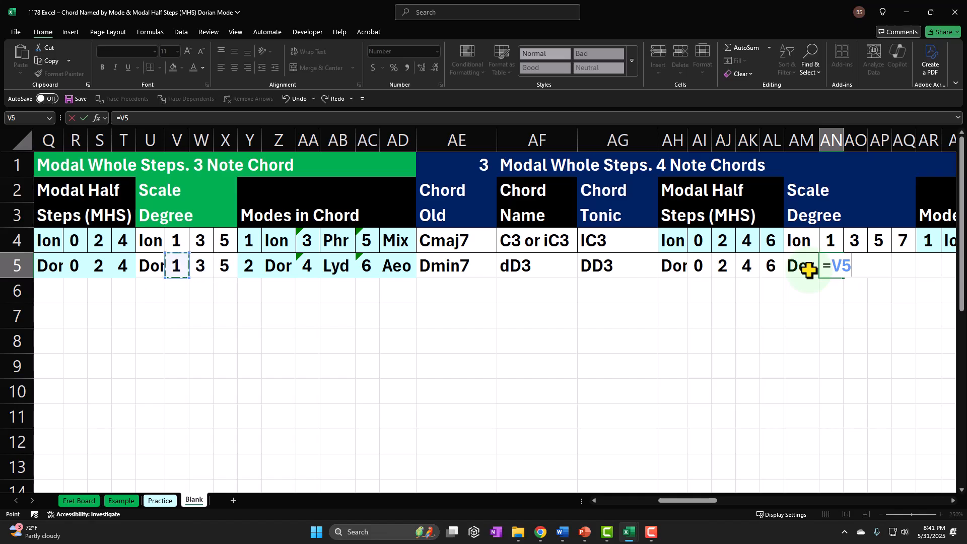
key(Tab)
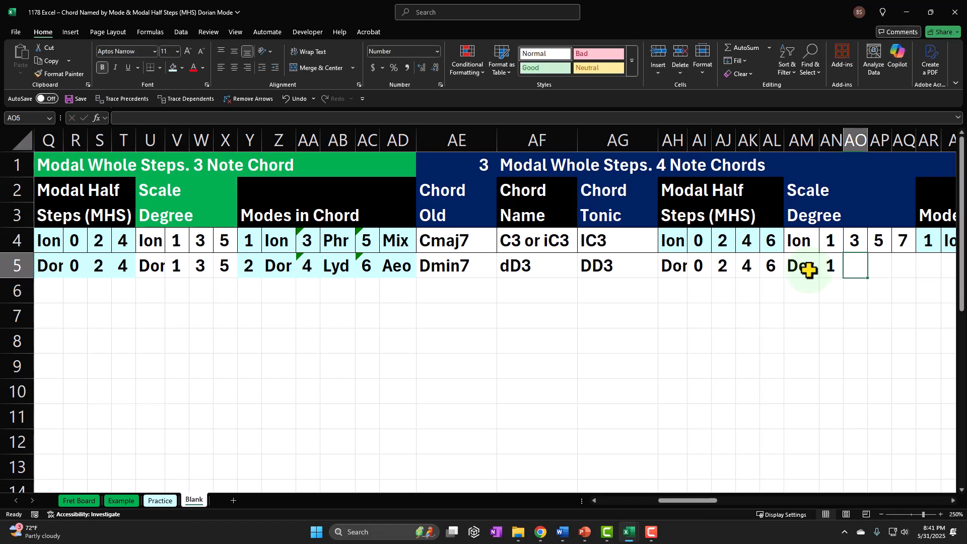
Calculate the second scale degree in AO5 by adding the modal half step in AJ5 to AN5.
text(=)
key(Left)
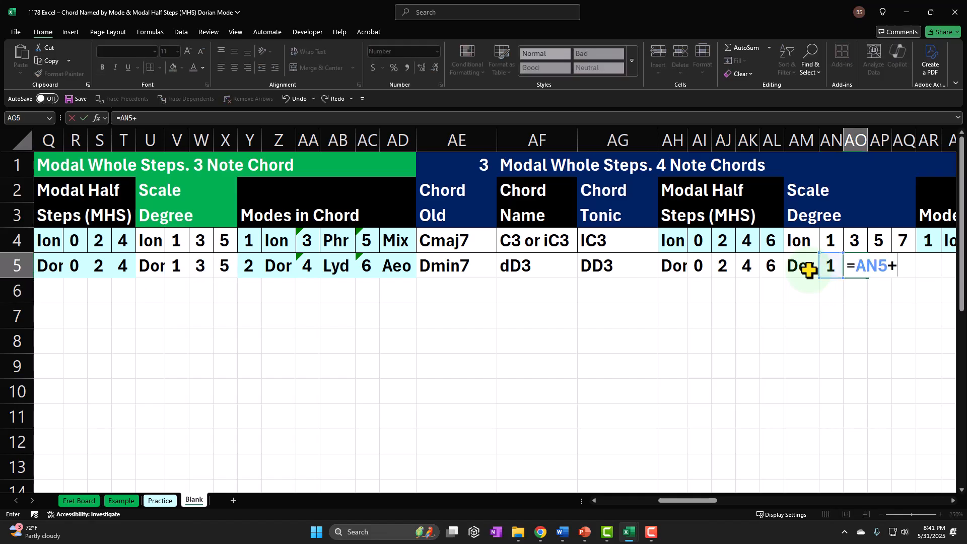
text(+)
key(Left)
key(Left)
key(Left)
key(Left)
key(Left)
key(Tab)
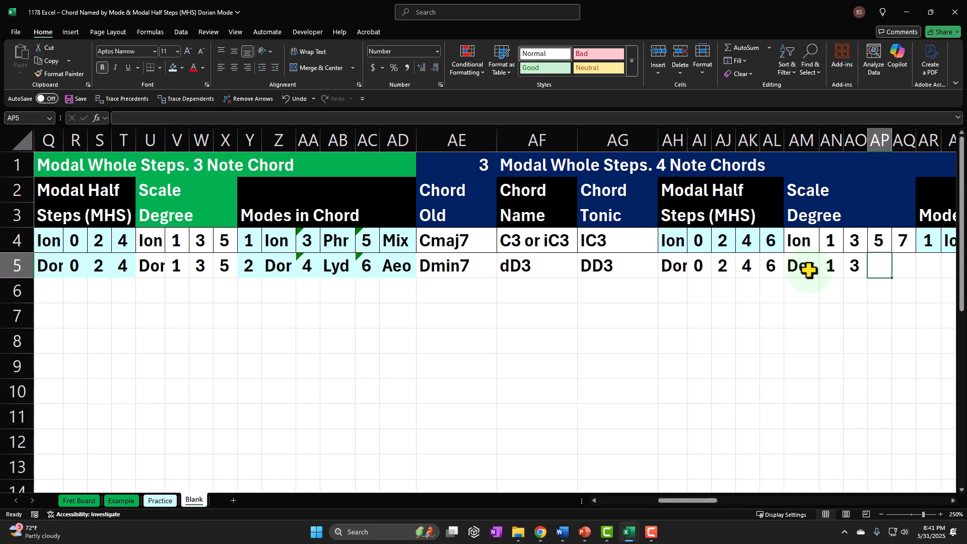
Calculate the third scale degree in AP5 by adding the modal half step in AK5 to AN5.
text(=)
key(Left)
key(Left)
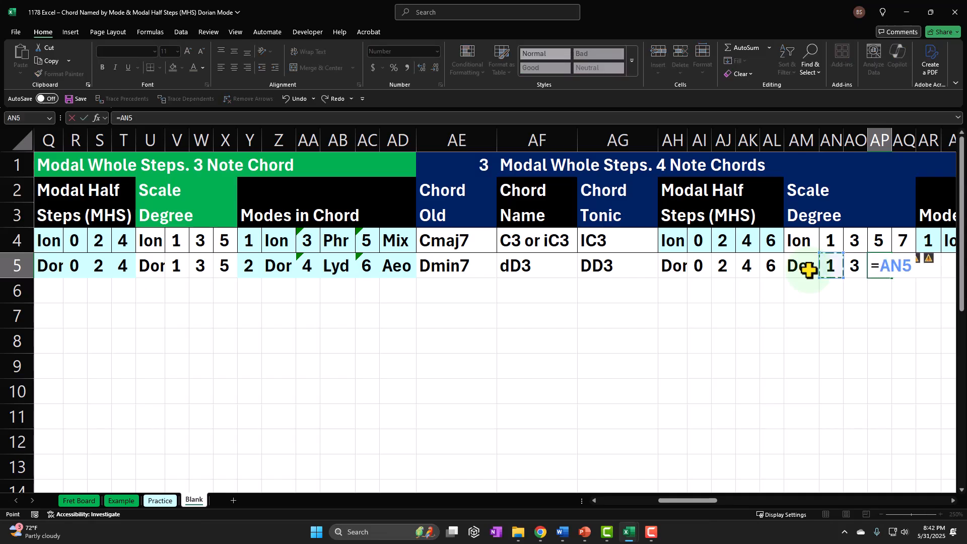
text(+)
key(Left)
key(Left)
key(Left)
key(Left)
key(Left)
key(Tab)
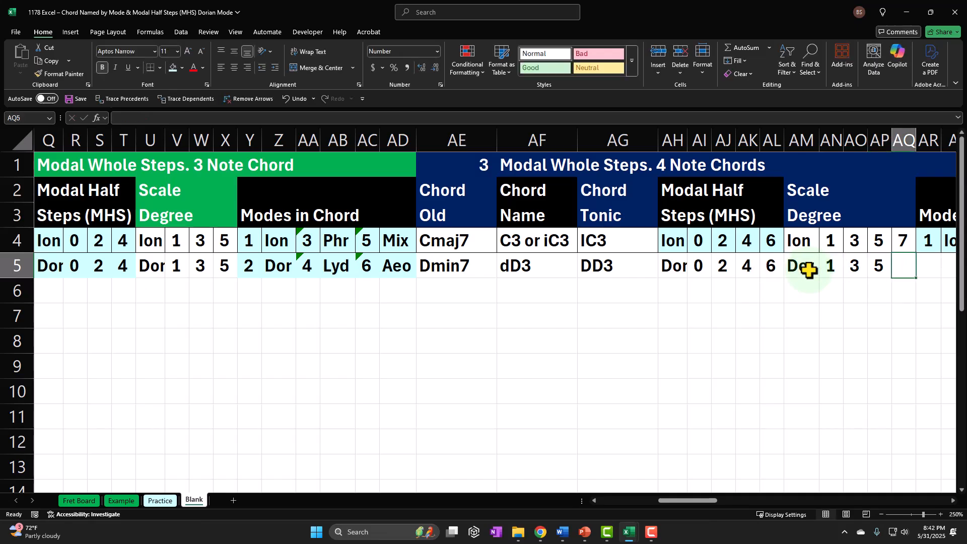
Calculate the fourth scale degree in AQ5 by adding the modal half step in AL5 to AN5.
text(+)
key(Left)
key(Left)
key(Left)
text(+)
key(Left)
key(Left)
key(Left)
key(Left)
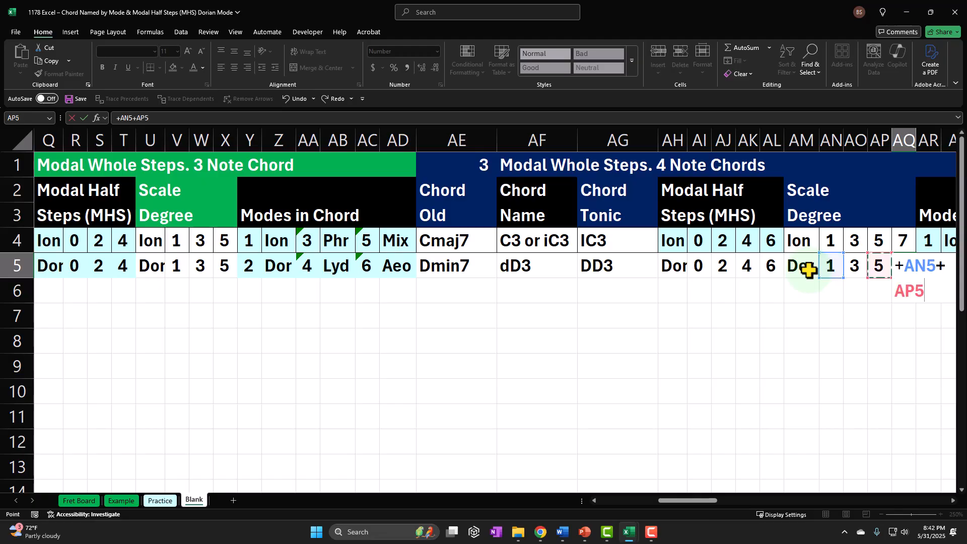
key(Left)
key(Return)
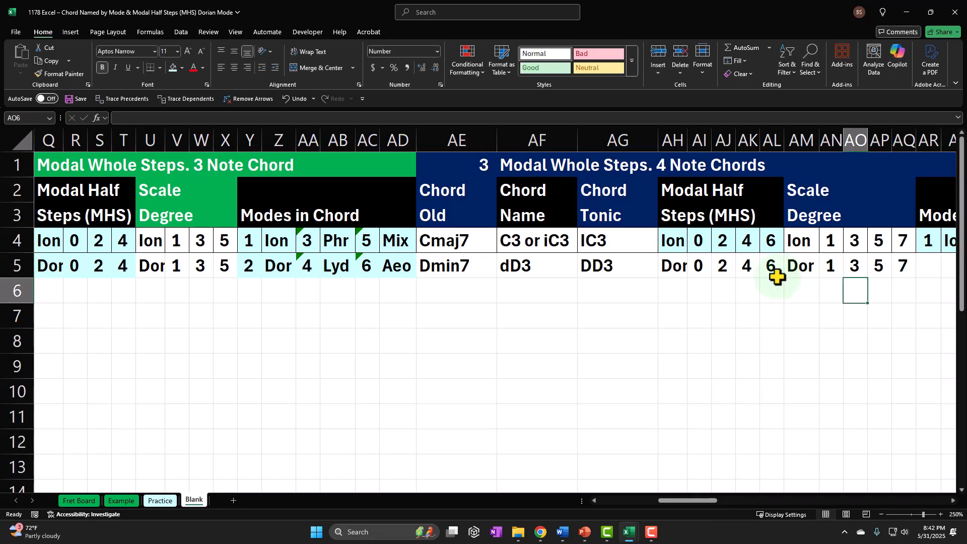
Apply the light blue fill to the Dorian four-note modal half-step cells AH5:AL5.
click(700, 269)
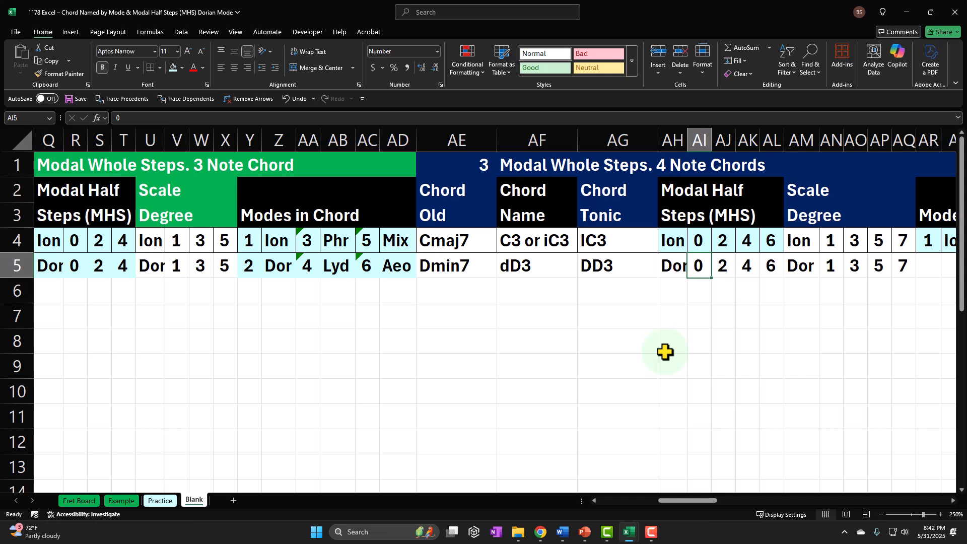
key(Right)
key(Right)
key(Right)
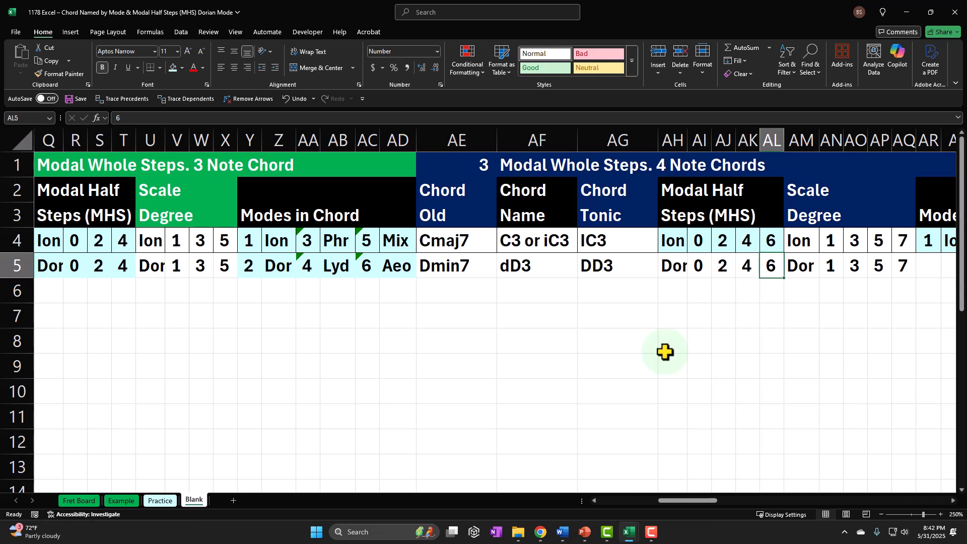
key(Right)
key(Right)
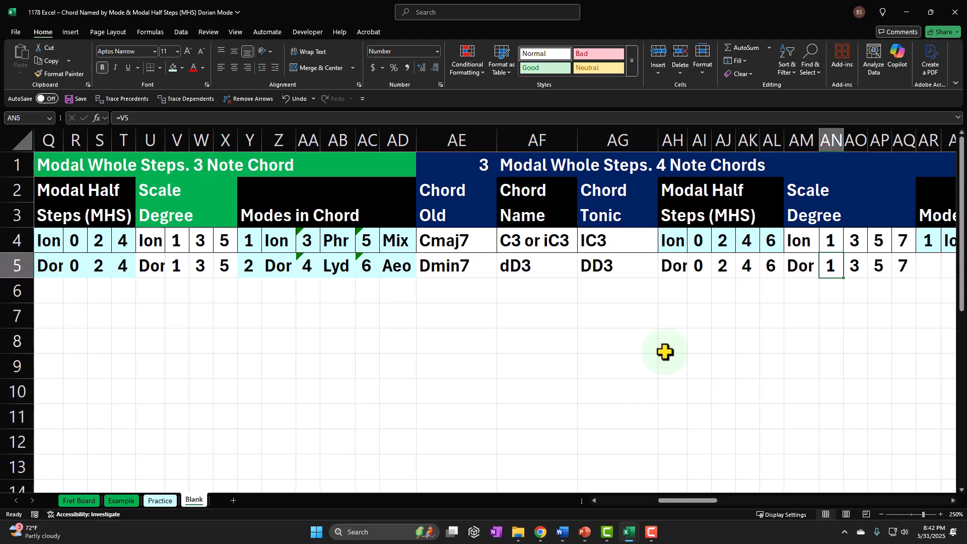
drag(671, 267, 763, 263)
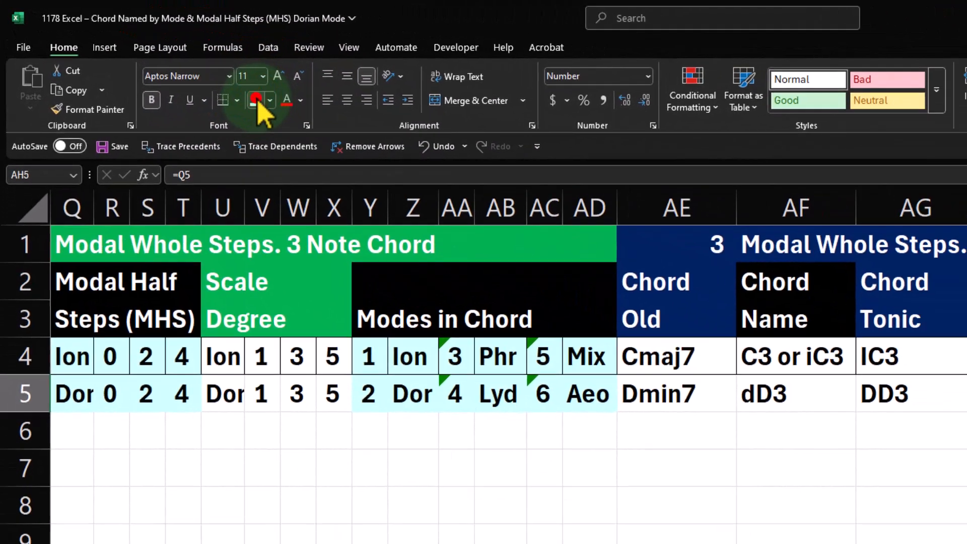
click(255, 100)
Examine the four-note scale degrees in AN5:AQ5 and compare them with the Modes in Chord section.
click(836, 268)
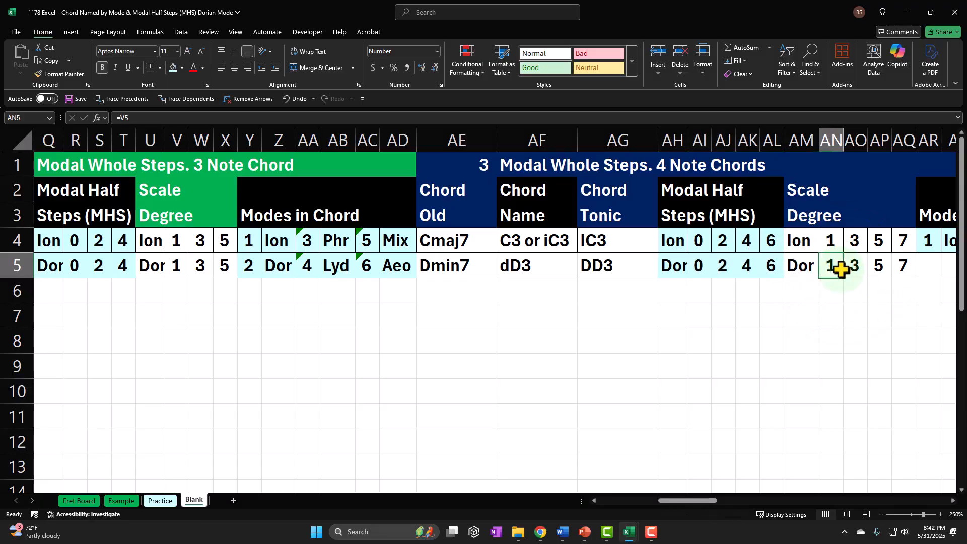
key(Right)
key(Right)
key(Right)
key(Right)
key(Right)
key(Right)
key(Right)
key(Right)
key(Right)
key(Right)
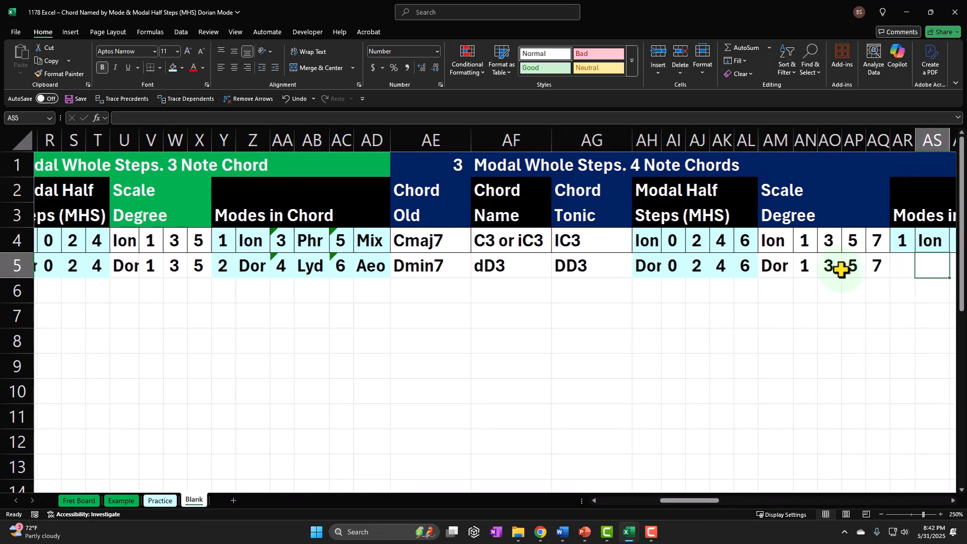
key(Left)
key(Left)
key(Left)
key(Left)
key(Left)
key(Left)
key(Left)
key(Left)
key(Left)
key(Left)
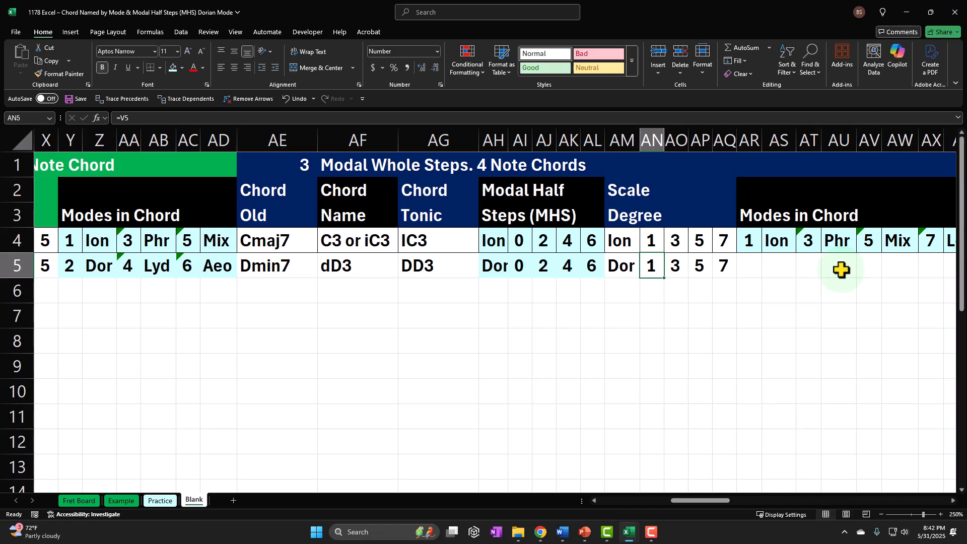
key(Right)
key(Right)
key(Right)
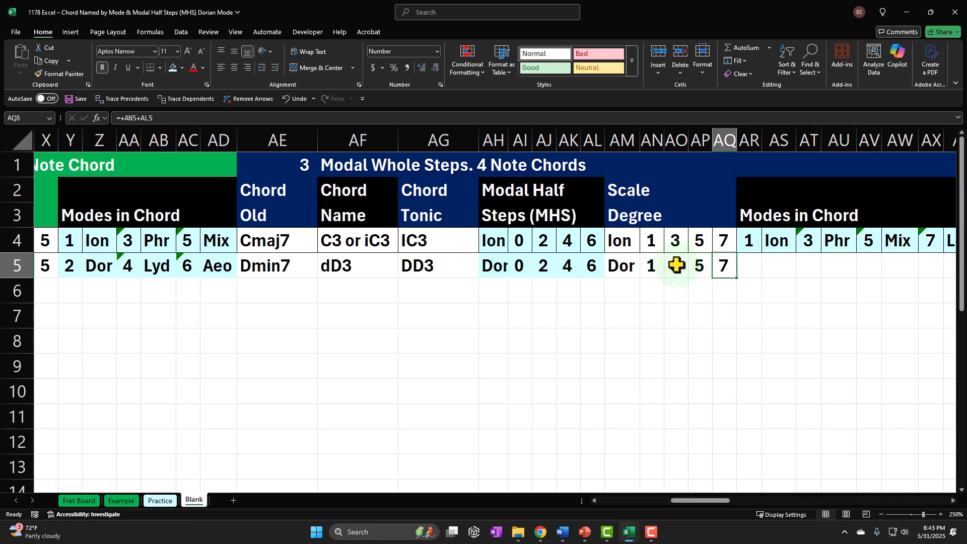
Link the first four-note mode number in AR5 to the three-note one with the formula =Y5.
key(Right)
key(Right)
key(Right)
key(Right)
key(Right)
key(Right)
key(Right)
key(Right)
key(Right)
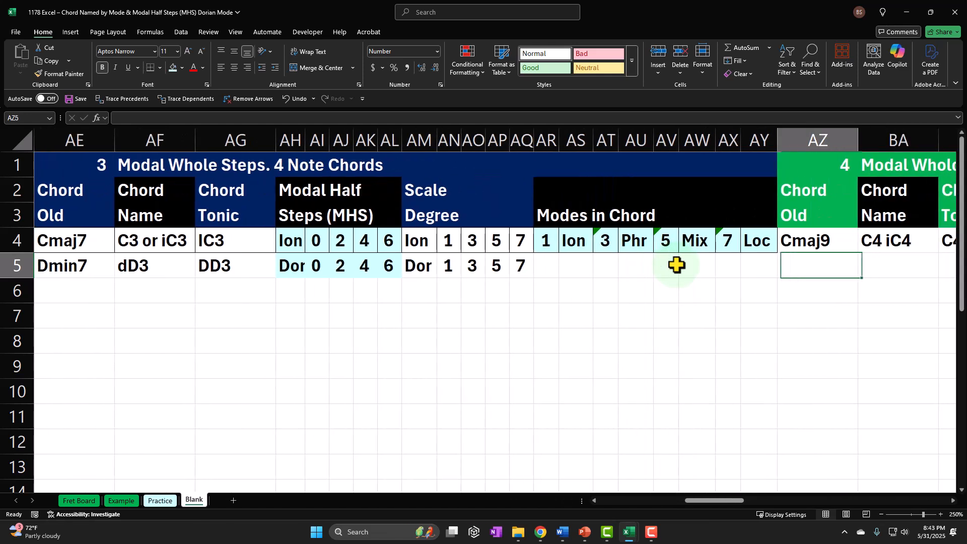
key(Left)
key(Left)
key(Left)
key(Left)
key(Left)
key(Left)
key(Left)
key(Left)
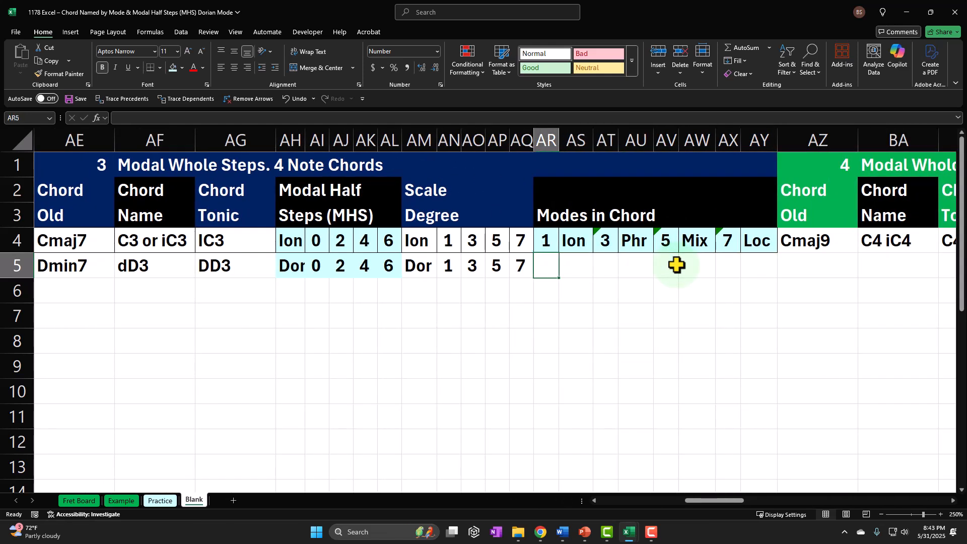
key(Up)
key(Down)
text(=)
key(Left)
key(Left)
key(Left)
key(Left)
key(Left)
key(Left)
key(Left)
key(Left)
key(Left)
key(Left)
key(Left)
key(Left)
key(Left)
key(Left)
key(Left)
key(Left)
key(Left)
key(Left)
key(Left)
key(Left)
key(Left)
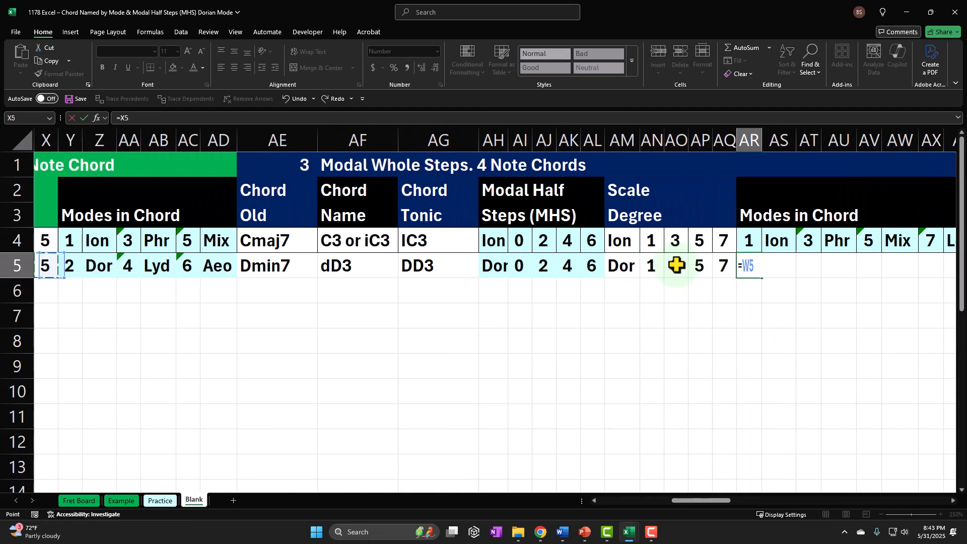
key(Right)
key(Right)
key(Return)
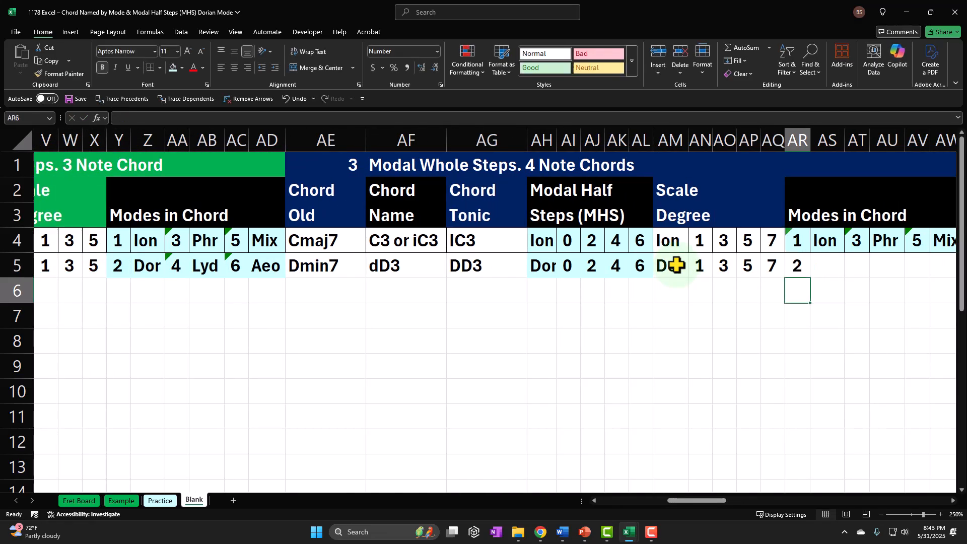
Copy the XLOOKUP mode-name formula from Z5 into AS5.
key(Right)
key(Right)
key(Right)
key(Right)
key(Right)
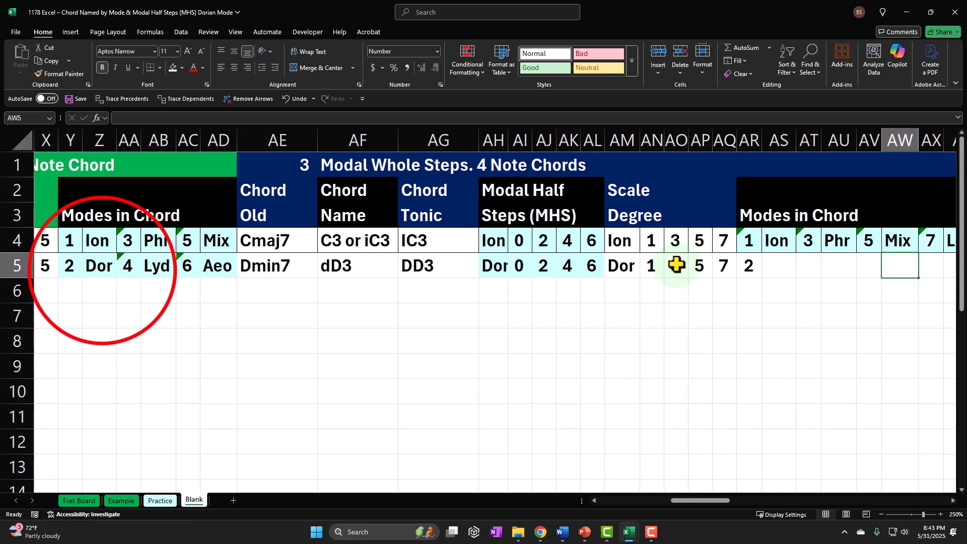
click(102, 270)
key(ctrl+c)
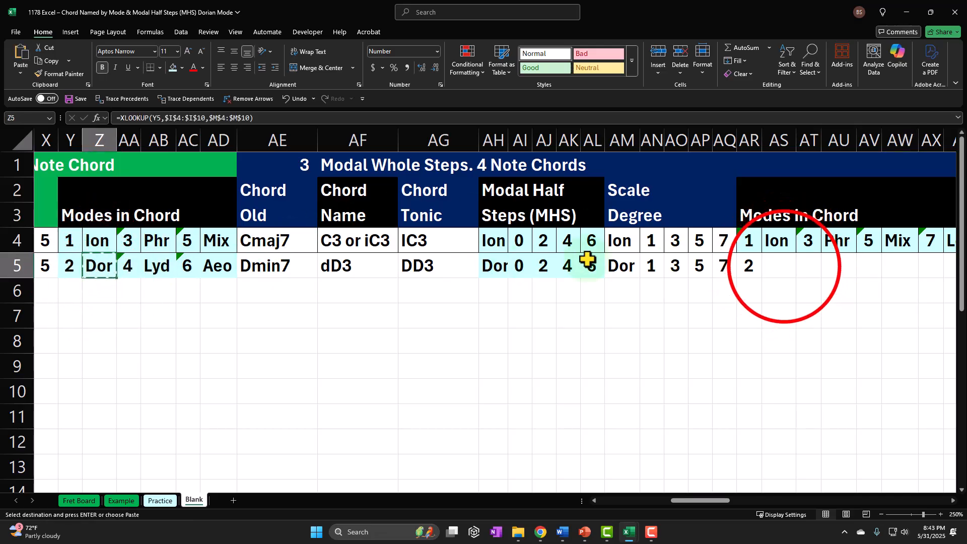
click(784, 266)
key(ctrl+v)
Calculate the second mode number in AT5 by adding the modal half step in AJ5 to AR5.
click(808, 263)
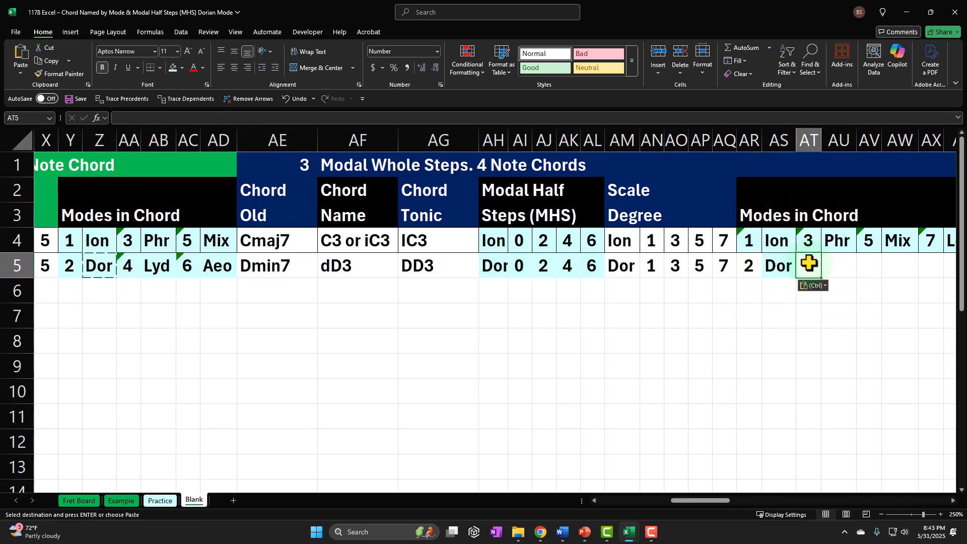
text(=)
key(Left)
key(Left)
text(+)
key(Left)
key(Left)
key(Left)
key(Left)
key(Left)
key(Left)
key(Left)
key(Left)
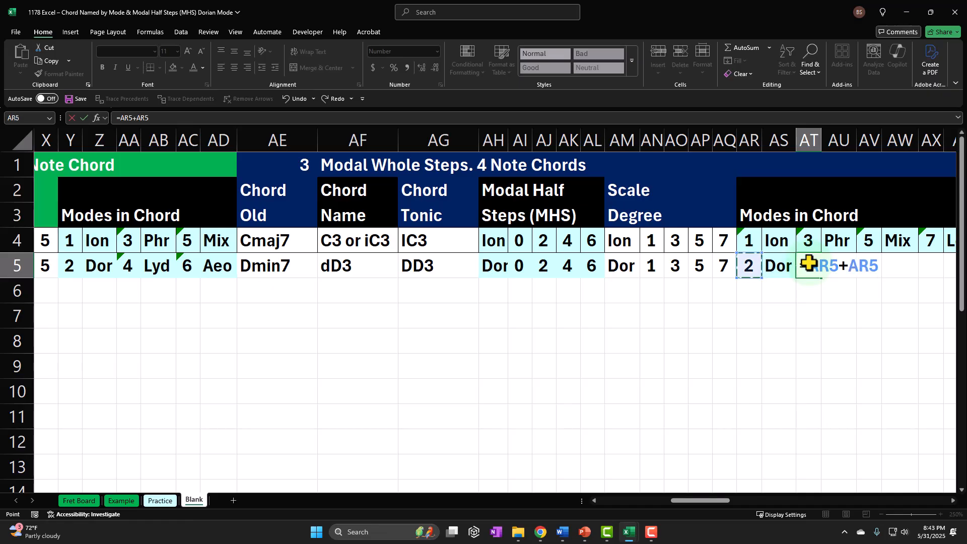
key(Left)
key(Left)
key(Tab)
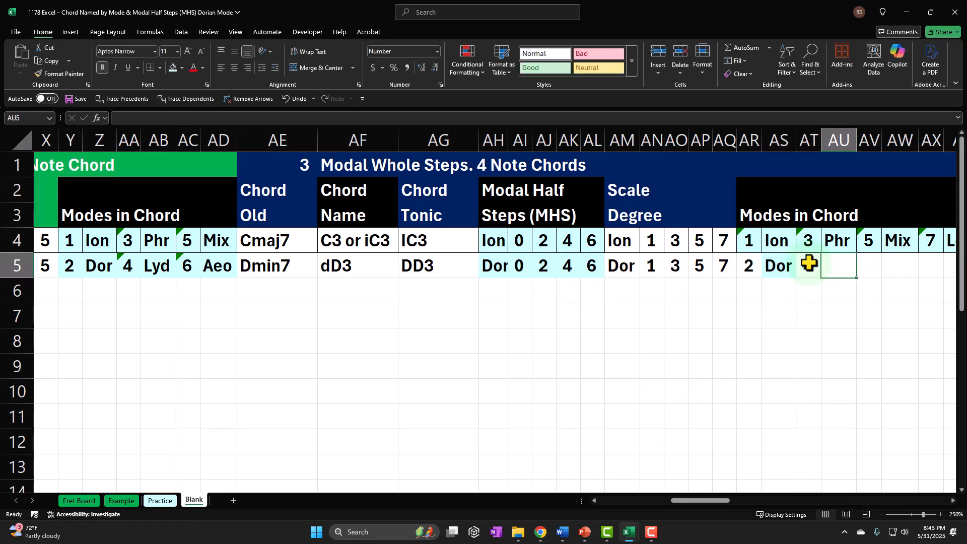
Calculate the third mode number in AV5 by adding the modal half step in AK5 to AR5.
key(Tab)
text(+)
key(Left)
key(Left)
key(Left)
key(Left)
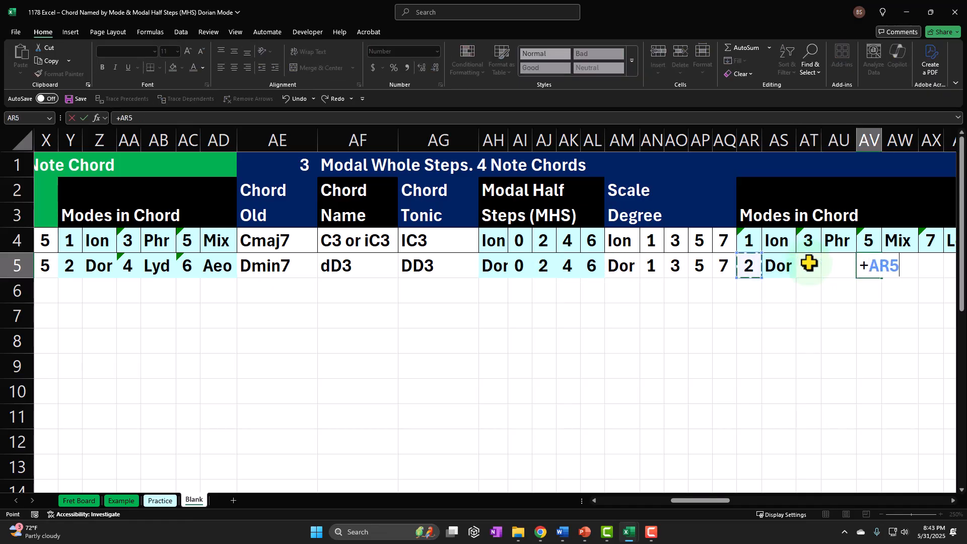
text(+)
key(Left)
key(Left)
key(Left)
key(Left)
key(Left)
key(Left)
key(Left)
key(Left)
key(Left)
key(Left)
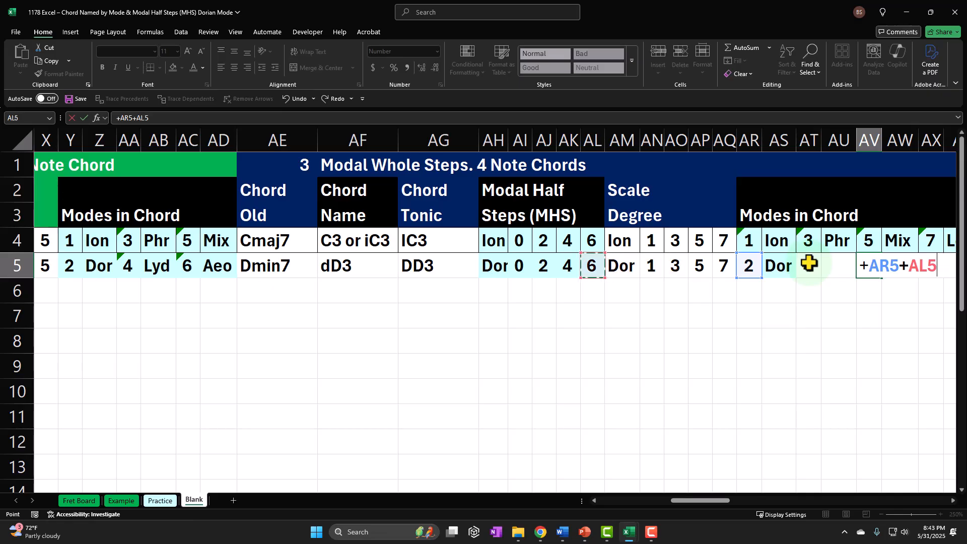
key(Tab)
Calculate the fourth mode number in AX5 by adding the modal half step in AL5 to AR5.
key(Tab)
text(+)
key(Left)
key(Left)
key(Left)
key(Left)
key(Left)
key(Left)
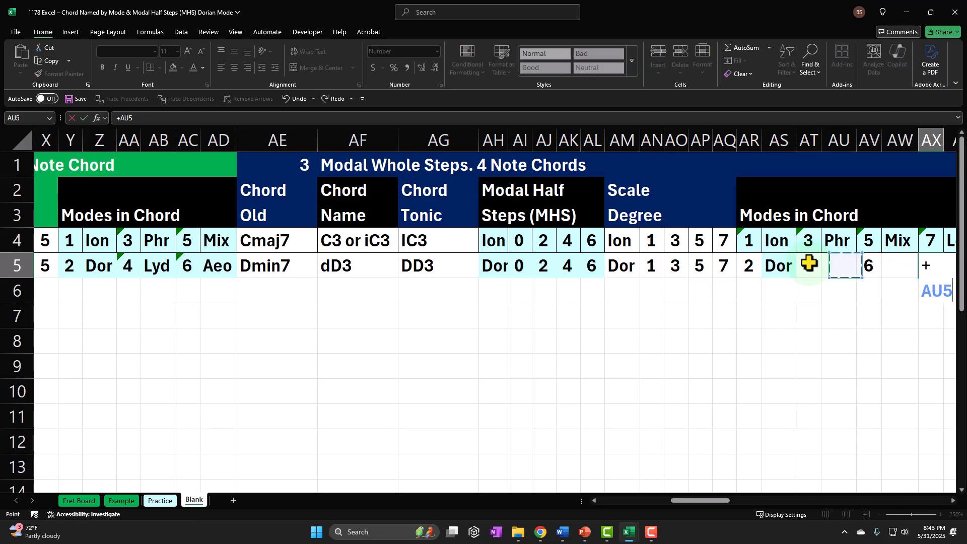
text(+)
key(Left)
key(Left)
key(Left)
key(Left)
key(Left)
key(Left)
key(Left)
key(Left)
key(Left)
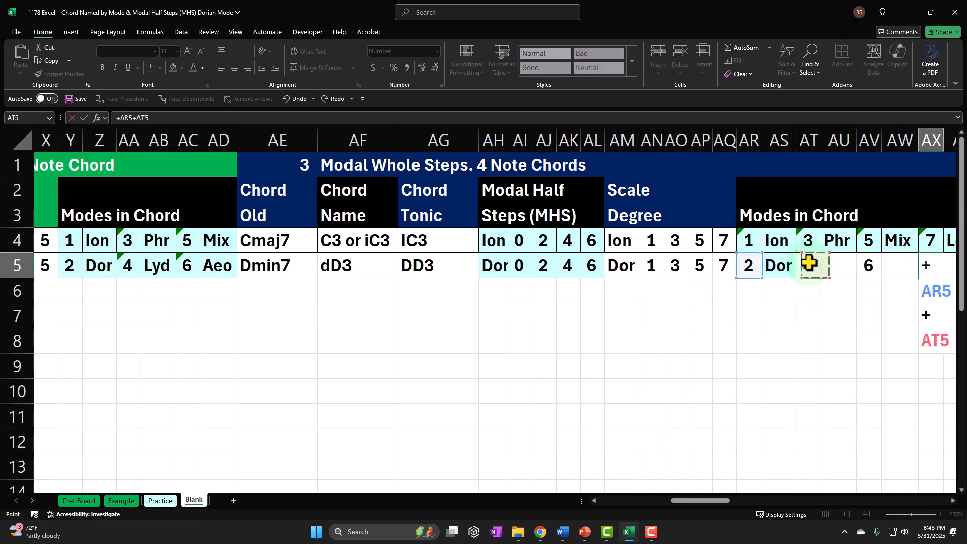
key(Left)
key(Left)
key(Left)
key(Return)
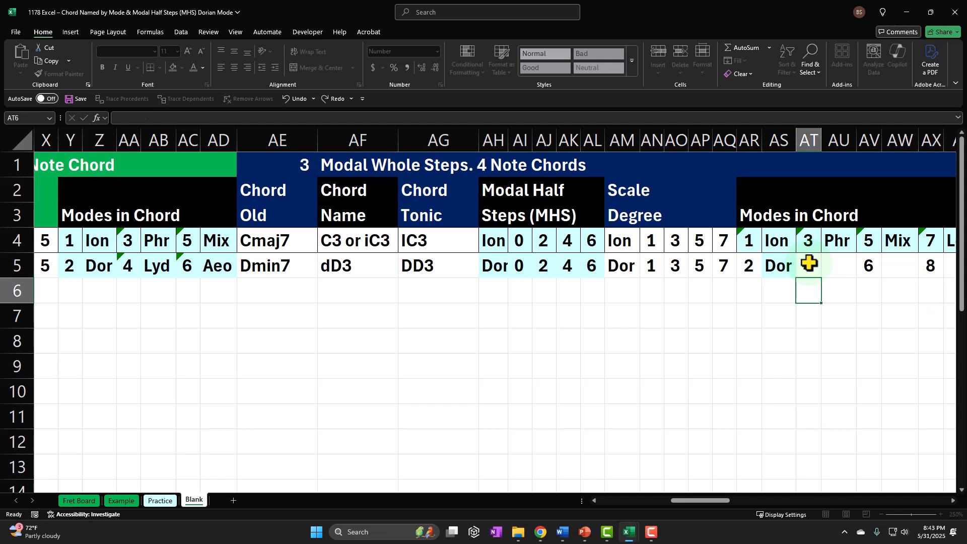
Copy the XLOOKUP mode-name formula from AS5 into AU5, AW5 and AY5.
key(Right)
key(Right)
key(Right)
key(Right)
key(Right)
key(Right)
key(Right)
click(571, 266)
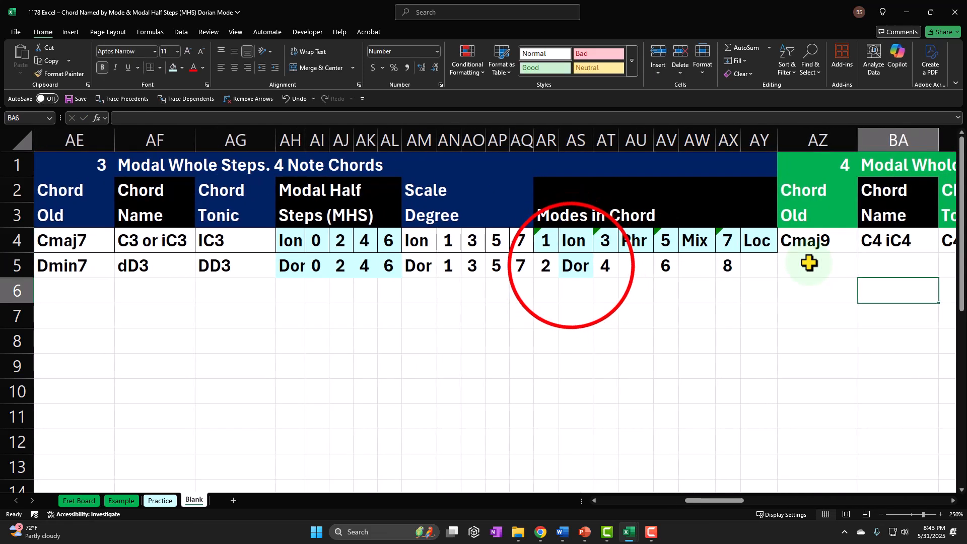
key(ctrl+c)
click(630, 267)
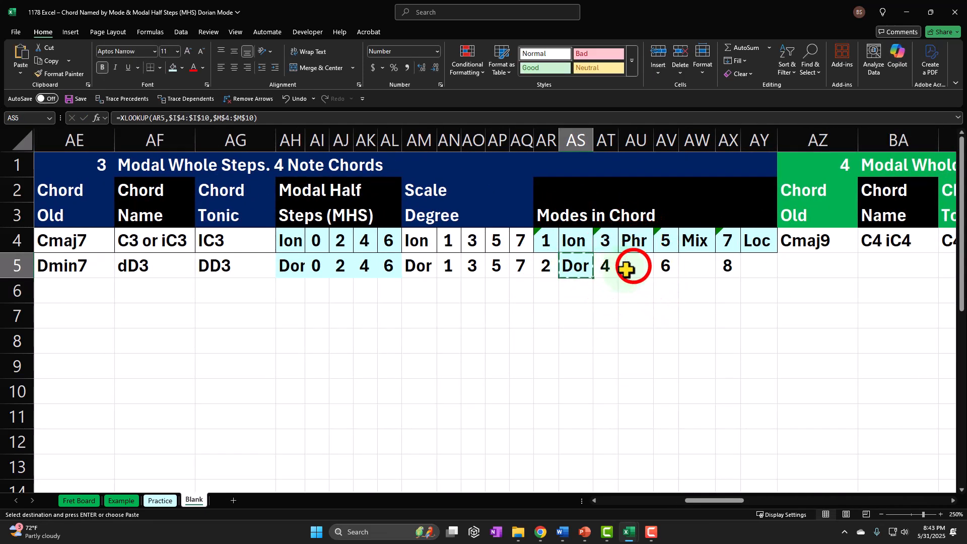
key(ctrl+v)
click(694, 267)
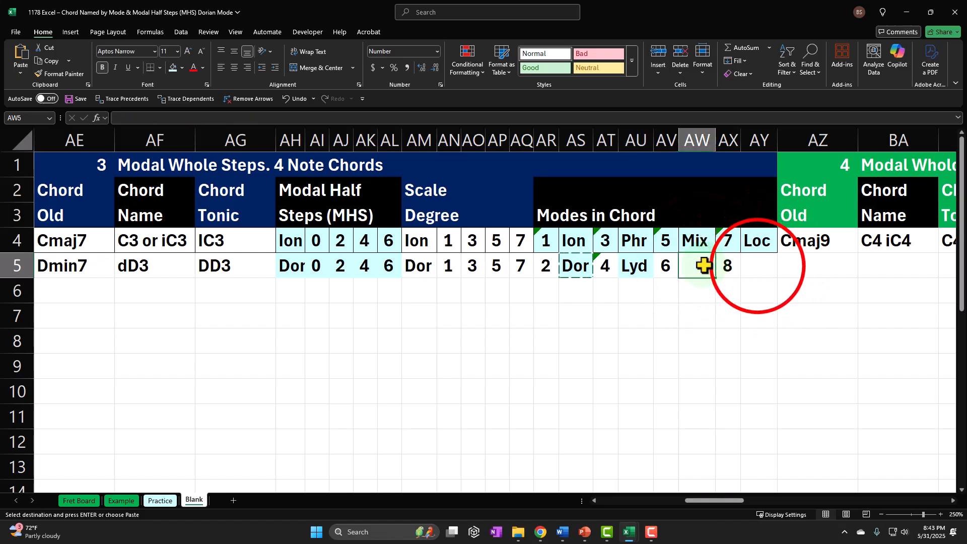
key(ctrl+v)
click(758, 267)
key(ctrl+v)
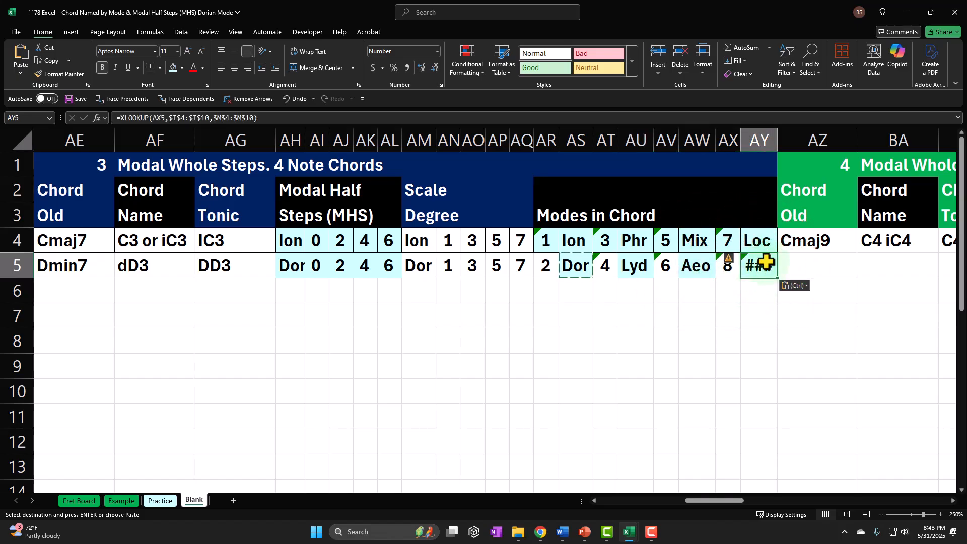
Widen column AY slightly to give the fourth mode name in AY5 more room.
mouse_move(781, 127)
mouse_down()
mouse_move(769, 134)
mouse_move(785, 134)
mouse_up()
click(745, 312)
key(ctrl+z)
key(ctrl+z)
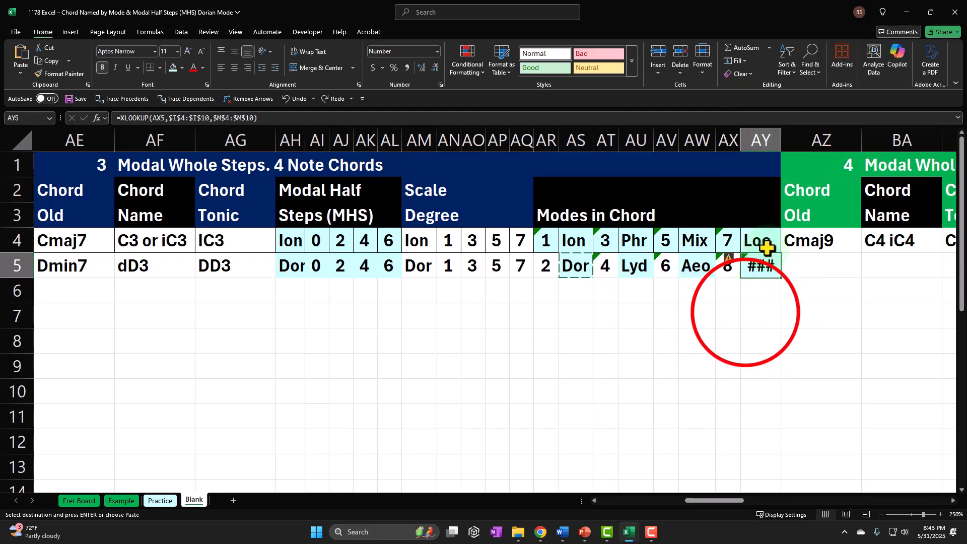
Subtract 7 from the fourth mode number formula in AX5, making it =+AR5+AL5-7.
double_click(731, 268)
click(804, 264)
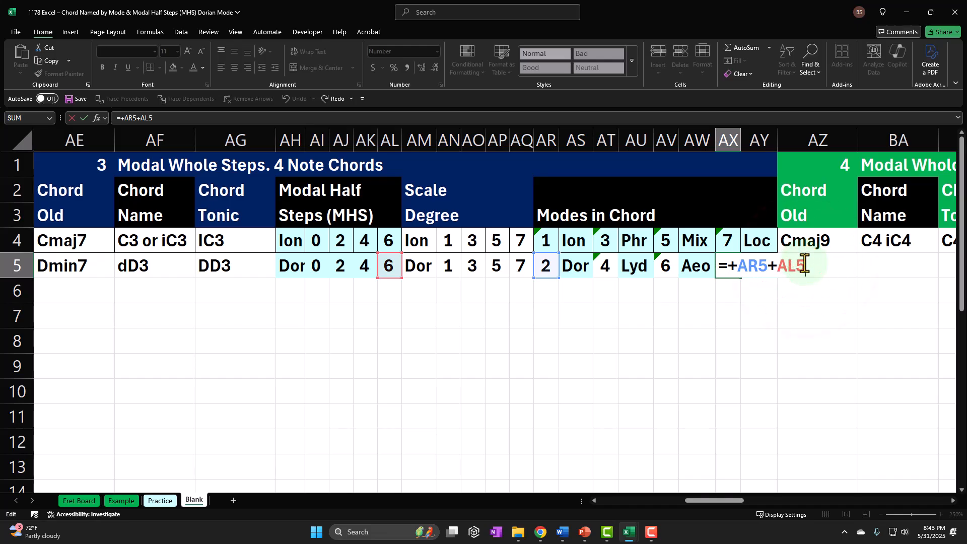
text(-7)
key(Return)
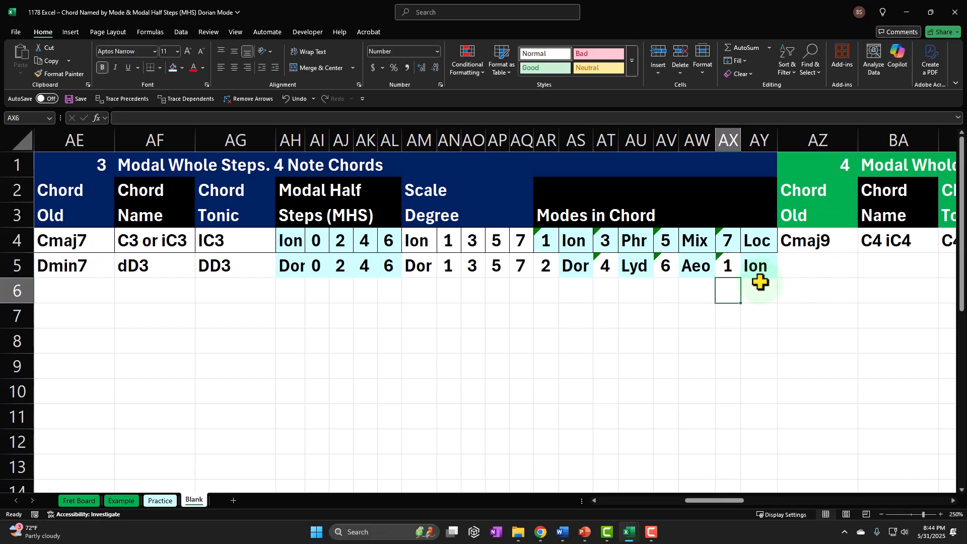
Enter Dmin9 as the old chord name in AZ5 of the five-note chord section.
click(808, 272)
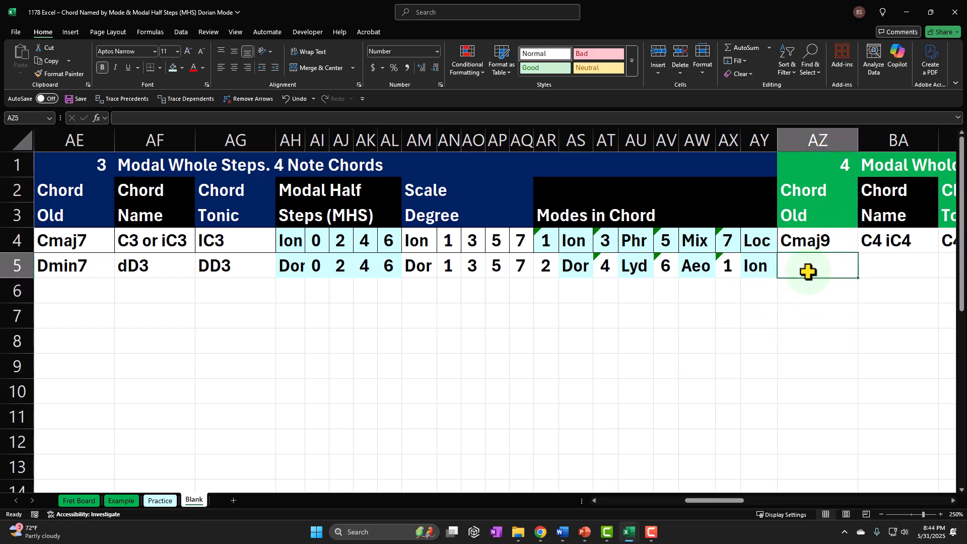
key(Tab)
key(Tab)
key(Tab)
key(Tab)
key(Tab)
key(Tab)
key(Tab)
key(Tab)
key(Tab)
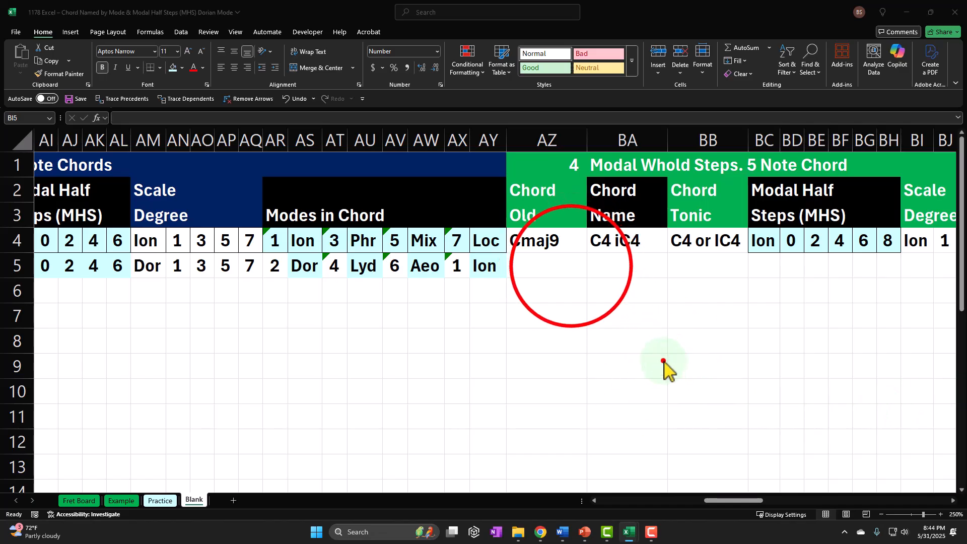
click(571, 266)
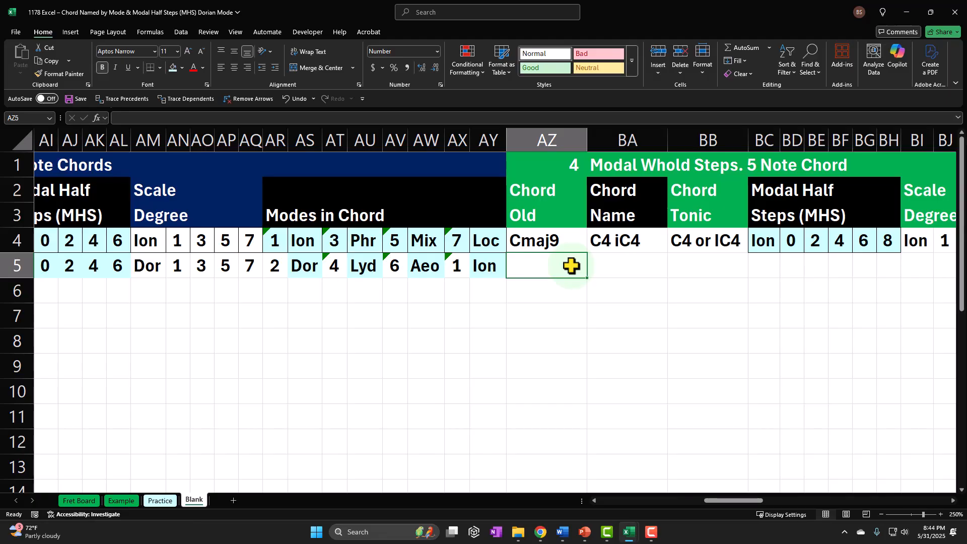
text(D)
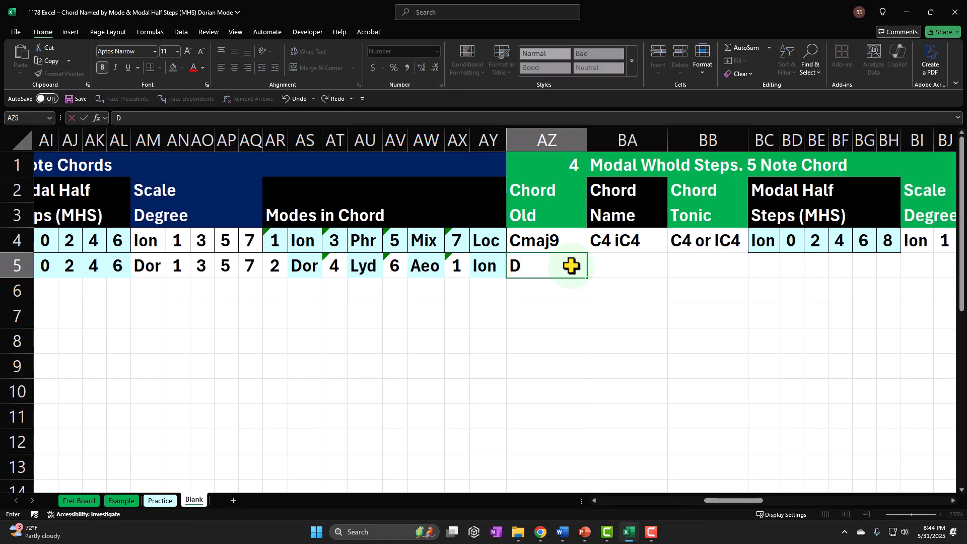
text(min9)
key(Return)
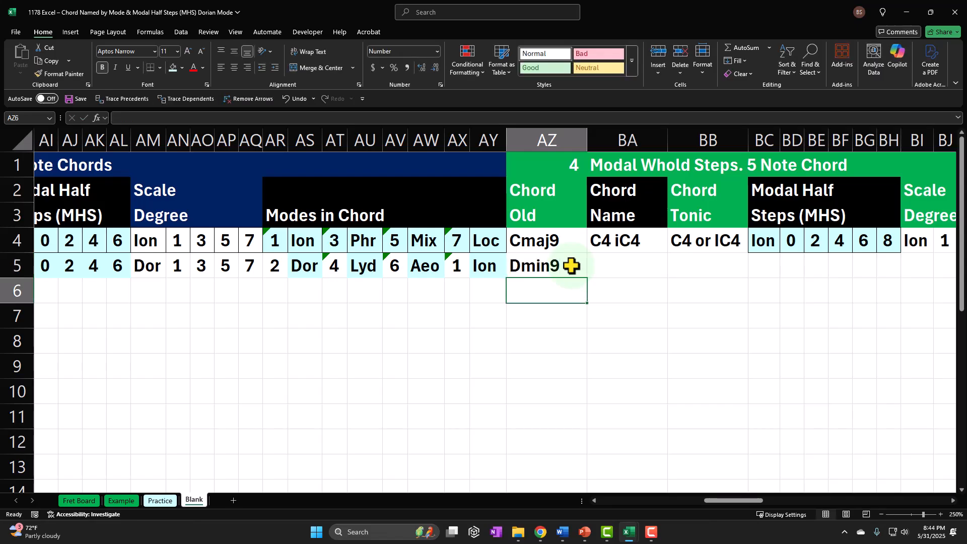
Trace the five-note Dorian chord in the column G mode list by selecting every second mode from Dor in G6 to Phr in G14.
click(571, 265)
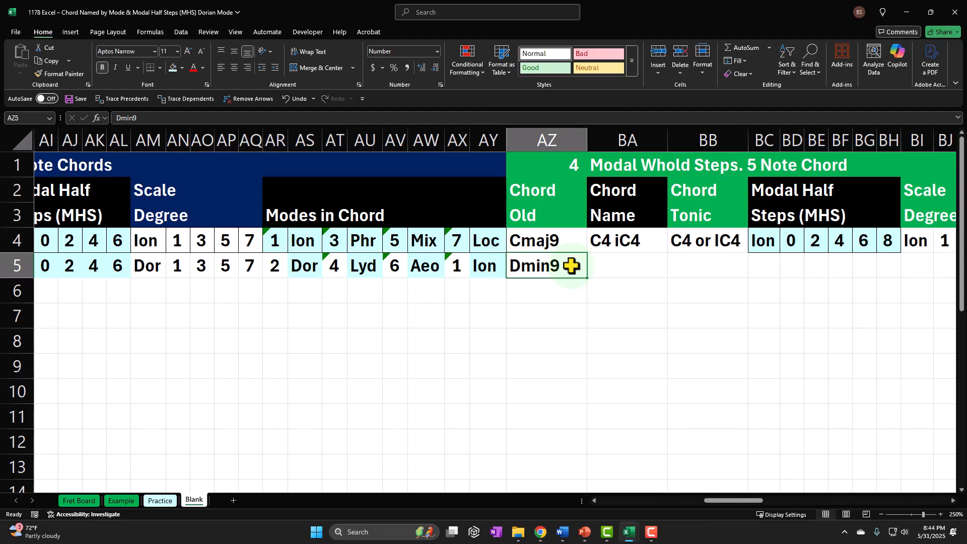
key(Left)
key(Left)
key(Left)
key(Left)
key(Left)
key(Left)
key(Left)
key(Left)
key(Left)
key(Left)
key(Left)
key(Left)
key(Left)
key(Left)
key(Left)
key(Left)
key(Left)
key(Left)
key(Left)
key(Left)
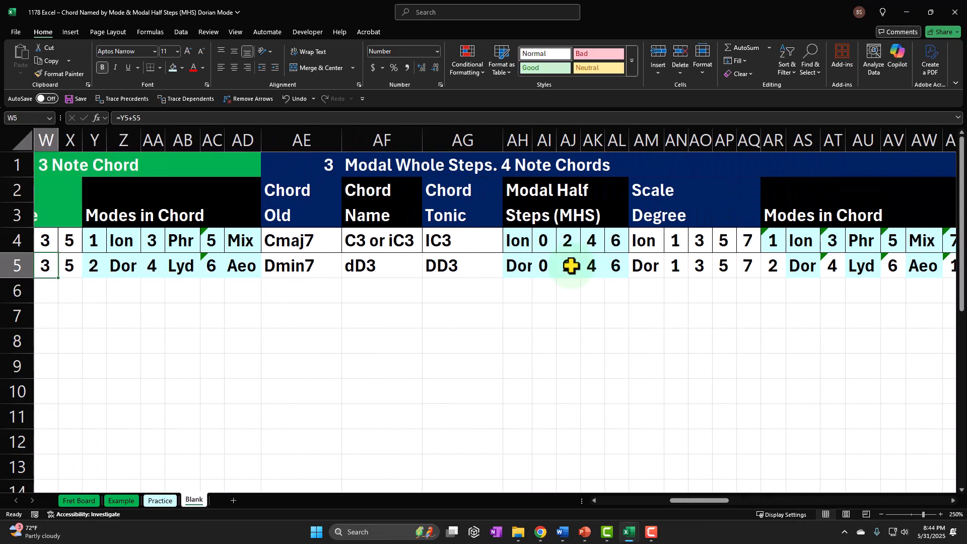
key(Left)
key(Left)
key(Left)
key(Left)
key(Left)
key(Left)
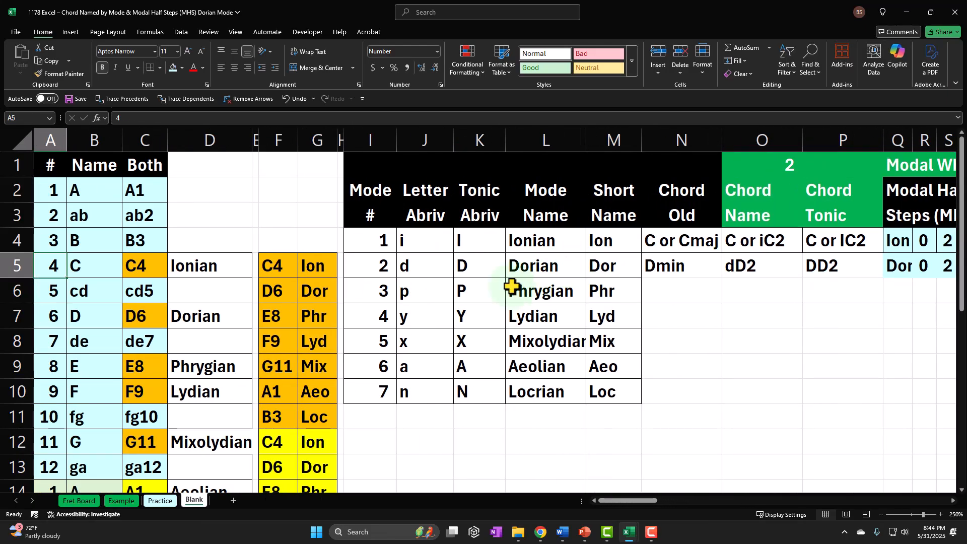
scroll(382, 302, down, 2)
scroll(381, 302, up, 1)
click(319, 214)
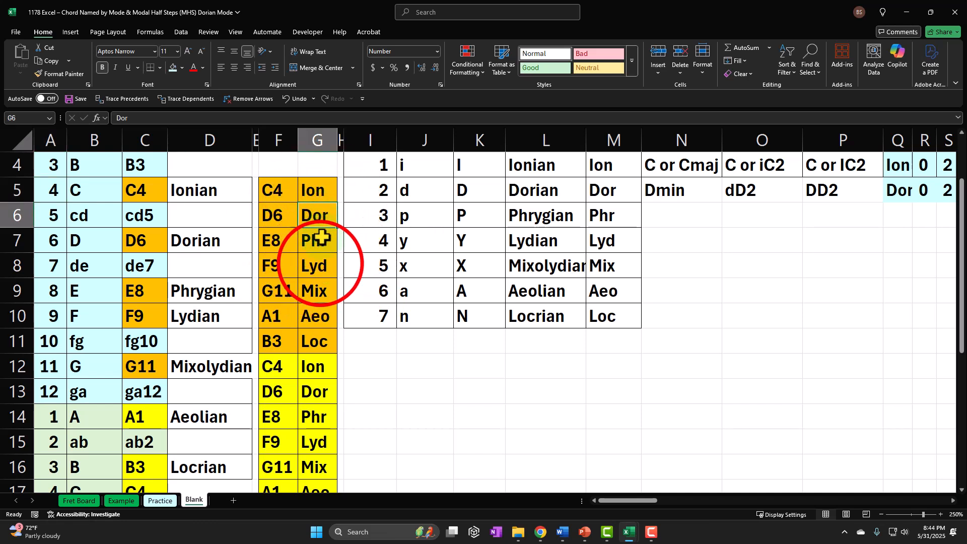
ctrl+click(321, 263)
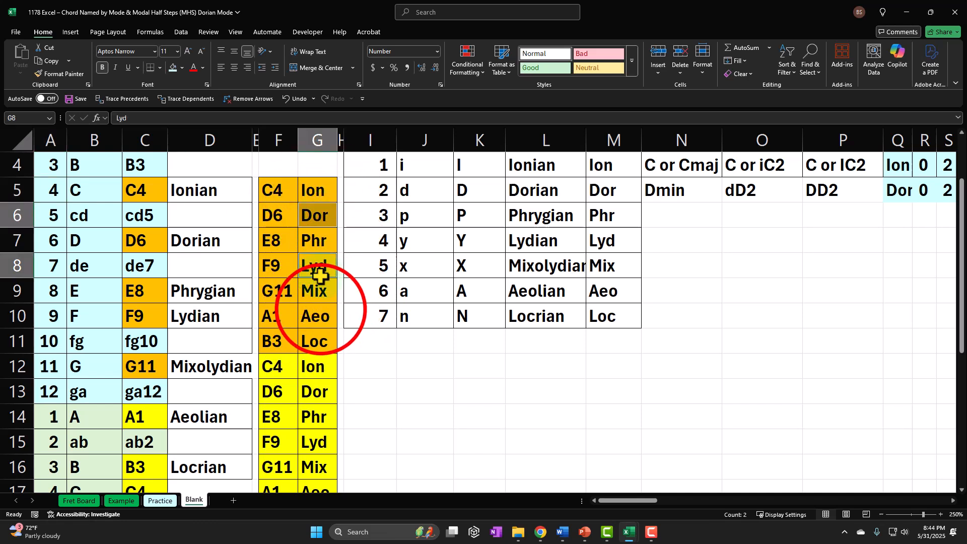
ctrl+click(320, 311)
ctrl+click(319, 363)
ctrl+click(320, 415)
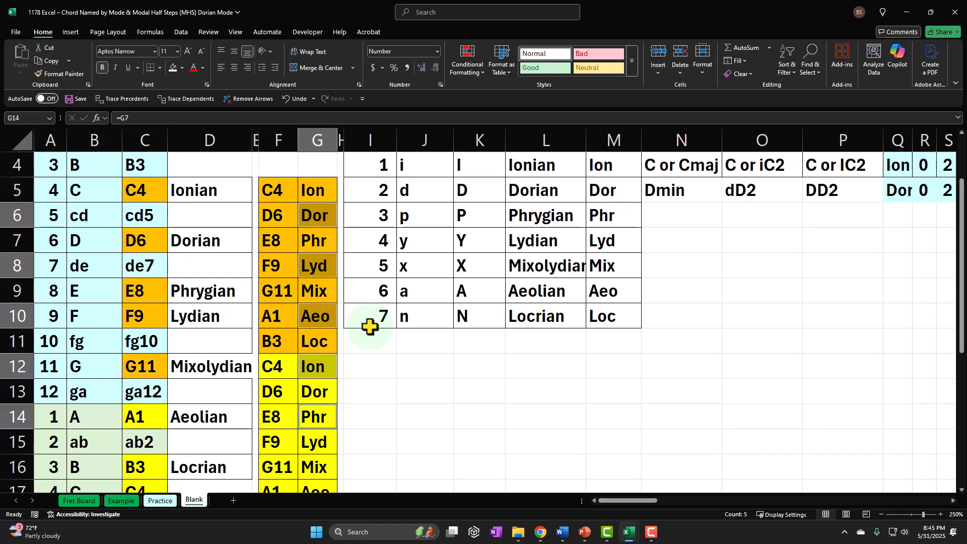
scroll(370, 326, up, 1)
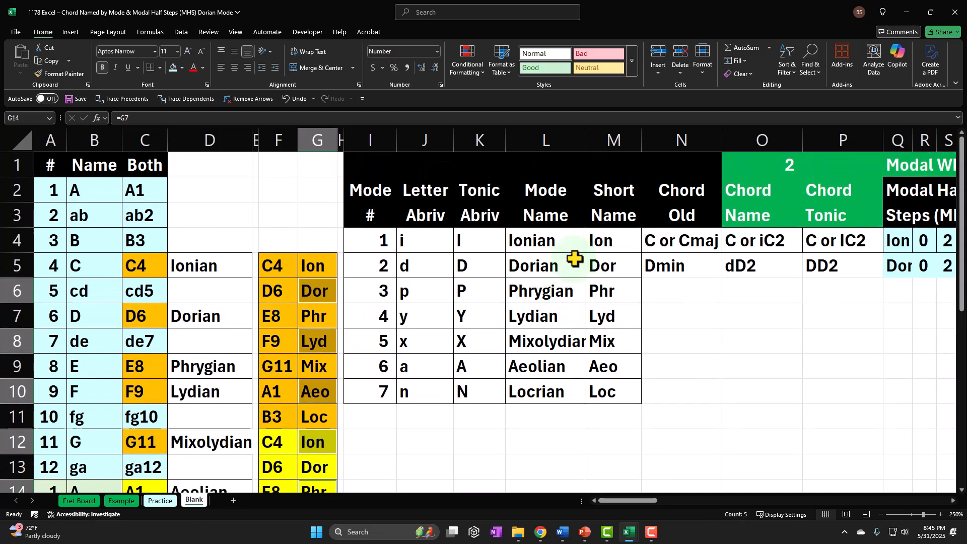
Enter dD4 as the Dorian chord name in BA5 of the five-note chord section.
click(573, 255)
key(Right)
key(Right)
key(Right)
key(Right)
key(Right)
key(Right)
key(Right)
key(Right)
key(Right)
key(Right)
key(Right)
key(Right)
key(Right)
key(Right)
key(Right)
key(Right)
key(Right)
key(Right)
key(Right)
key(Right)
key(Right)
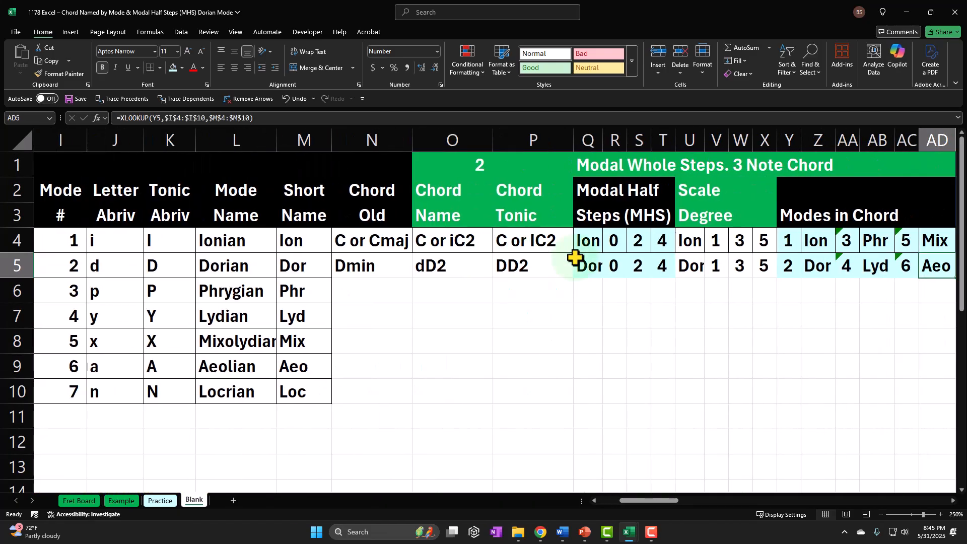
key(Right)
key(Right)
key(Right)
key(Right)
key(Right)
key(Right)
key(Right)
key(Right)
key(Right)
key(Right)
key(Right)
key(Right)
key(Right)
key(Right)
key(Right)
key(Right)
key(Right)
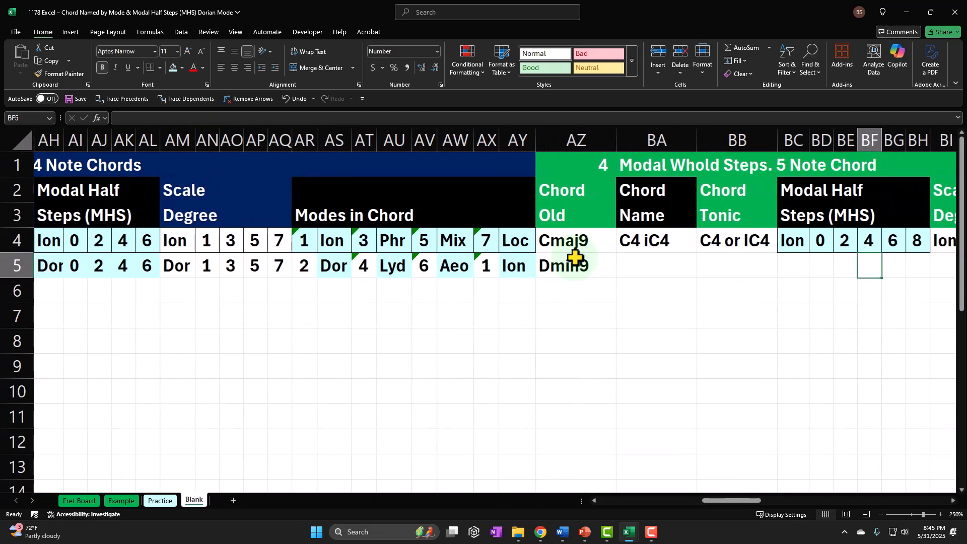
key(Left)
key(Left)
key(Left)
key(Left)
key(Left)
key(Left)
key(Left)
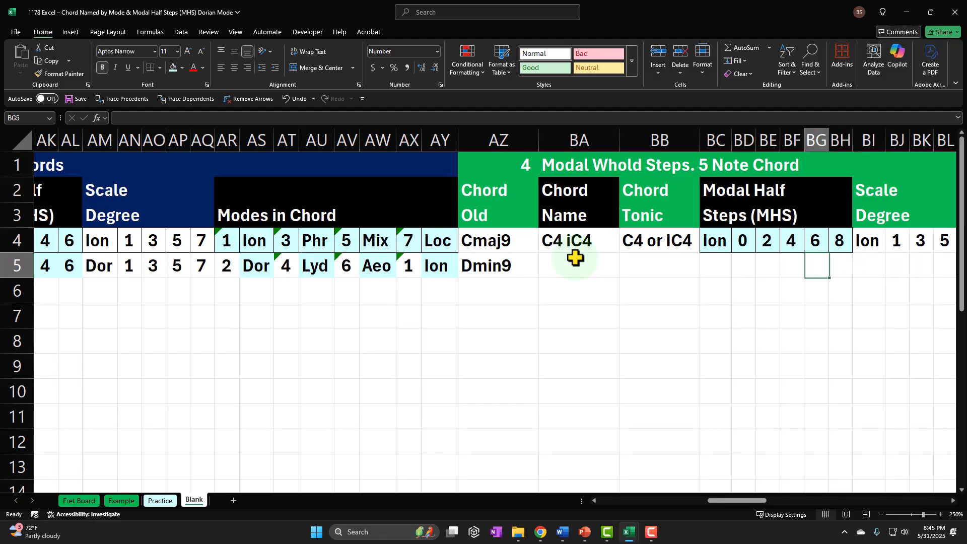
key(Left)
key(Left)
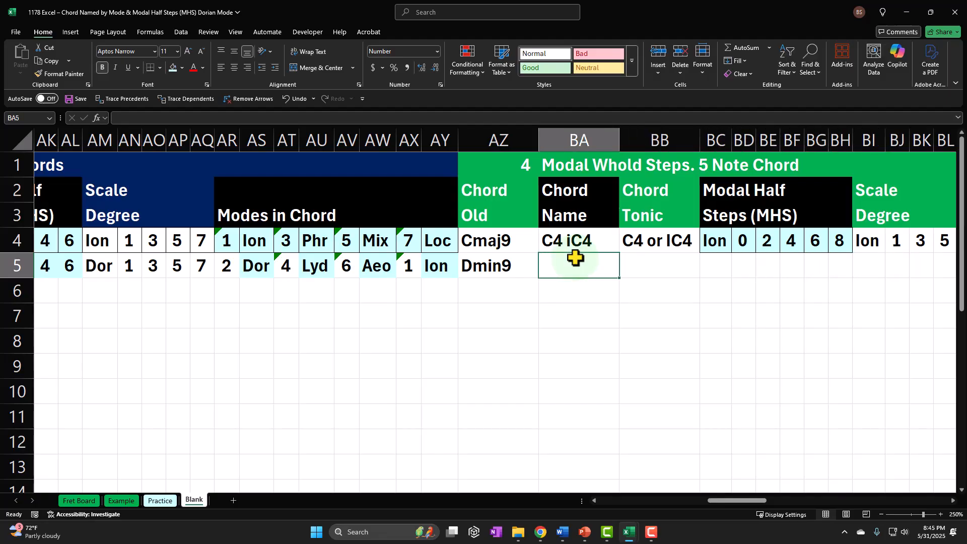
text(dD4)
key(Return)
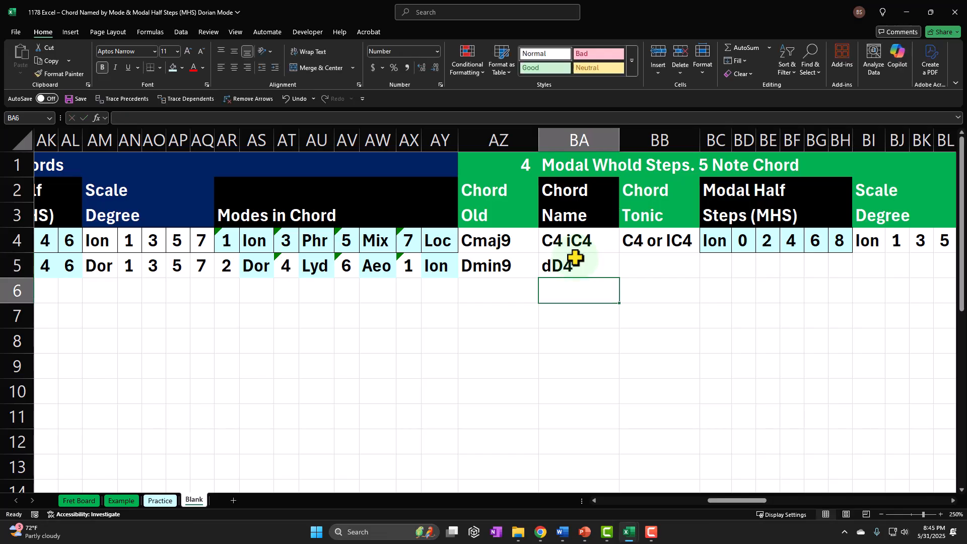
Enter DD4 as the Dorian chord tonic in BB5.
key(Up)
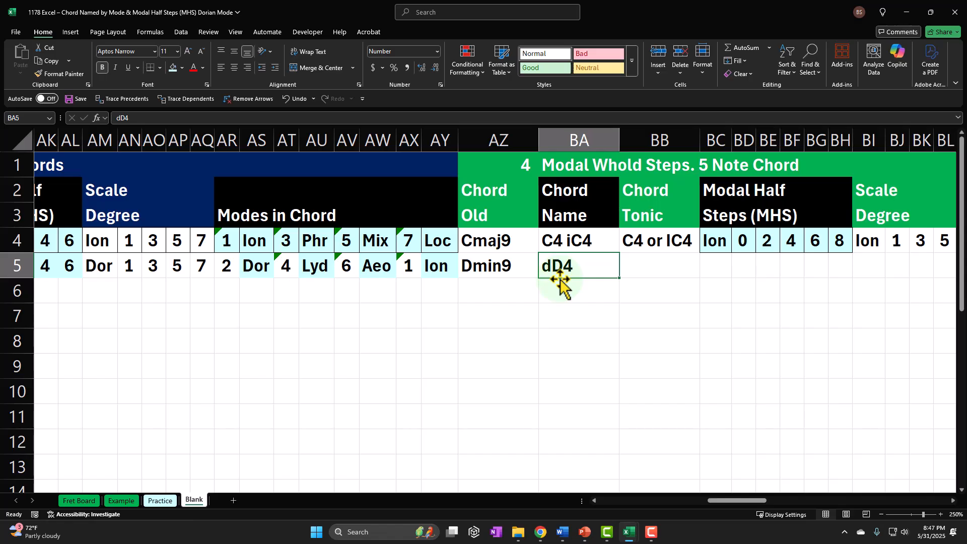
key(Right)
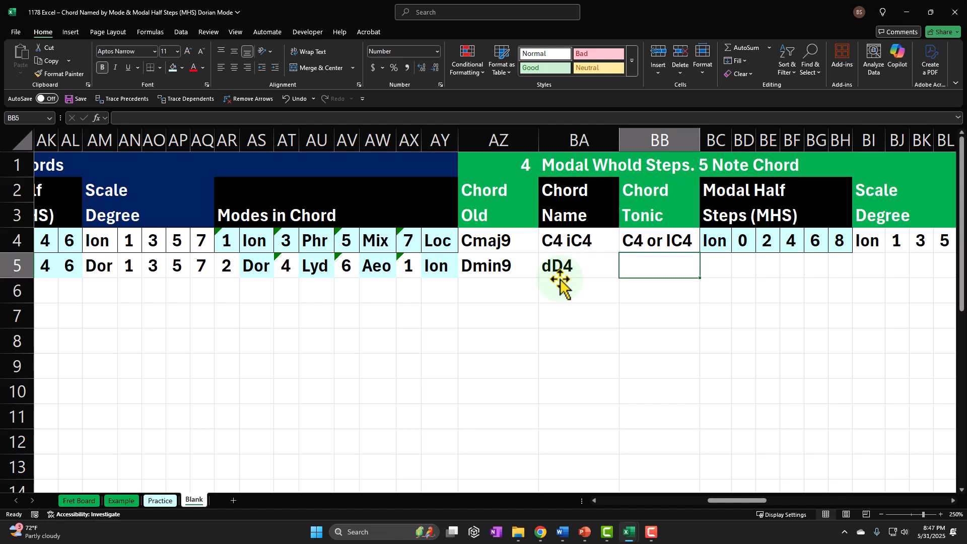
text(DD4)
key(Return)
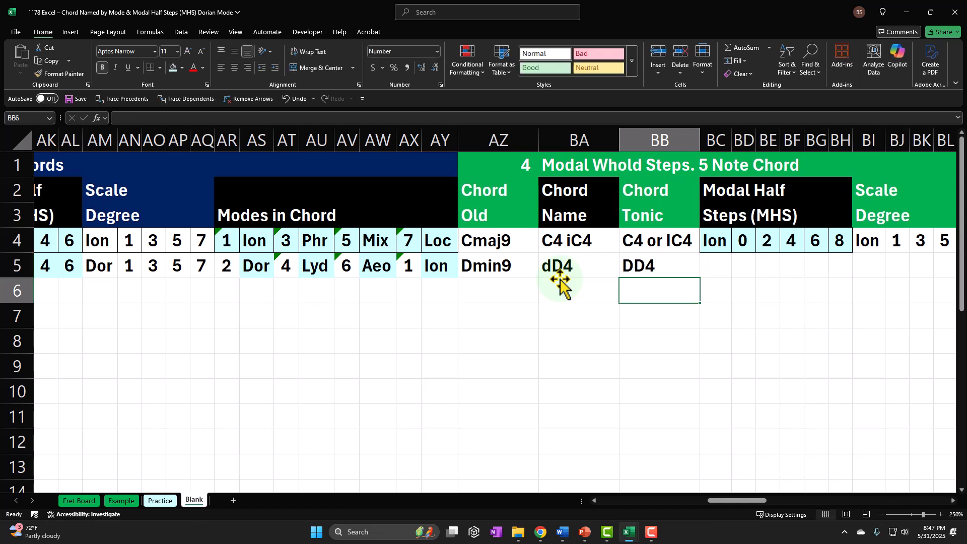
Link the mode label in BC5 to the Dorian short name with the formula =AS5.
key(Right)
text(=)
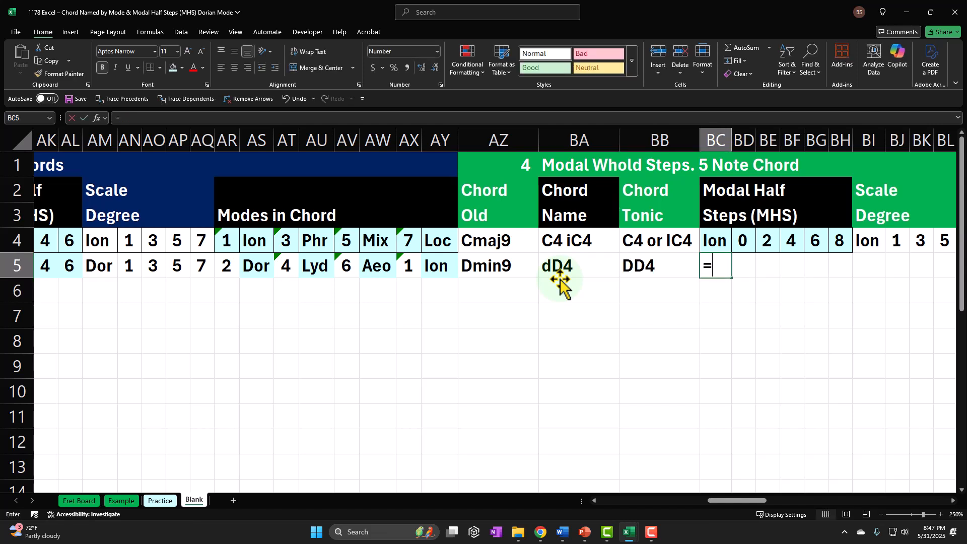
key(Left)
key(Left)
key(Left)
key(Left)
key(Left)
key(Left)
key(Left)
key(Left)
key(Left)
key(Left)
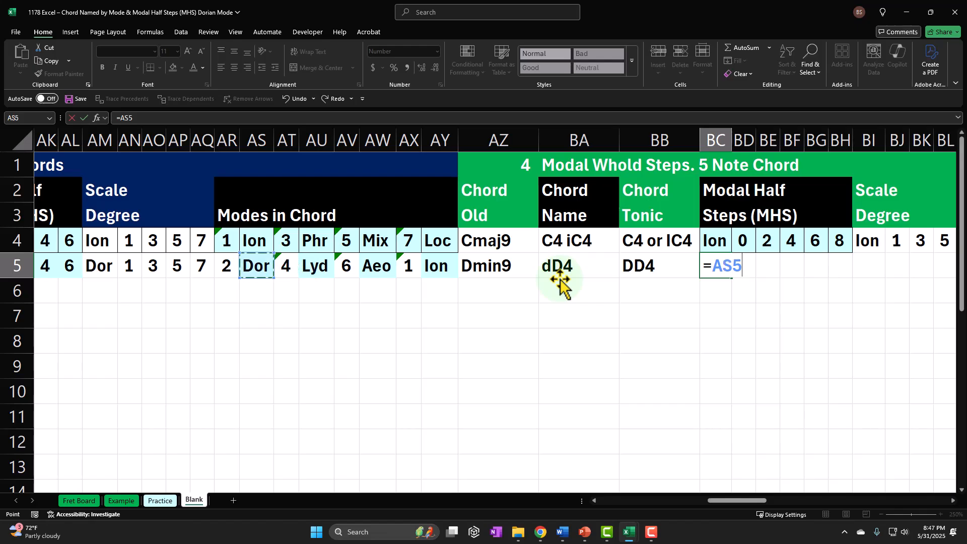
key(Return)
key(Up)
Enter the modal half steps 0, 2, 4, 6 and 8 in BD5 through BH5.
key(Right)
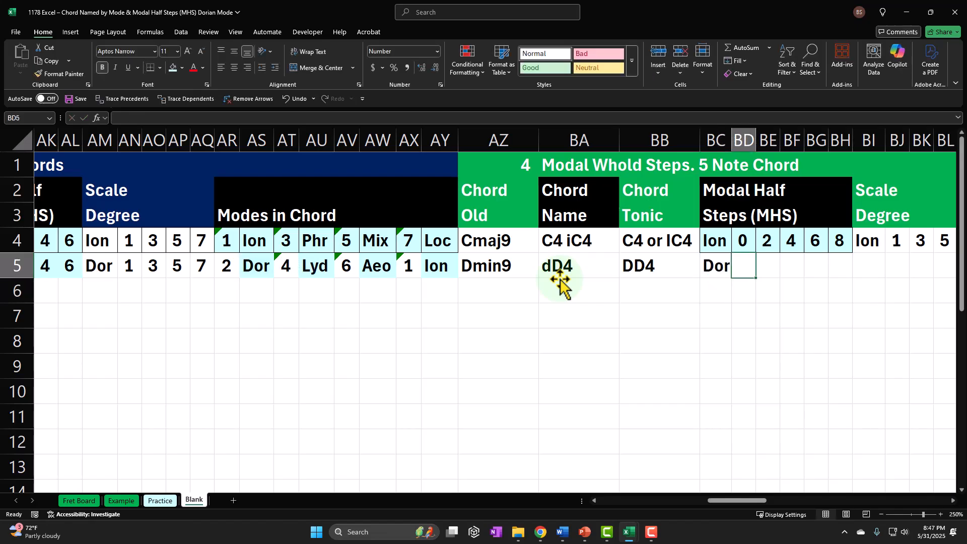
text(0)
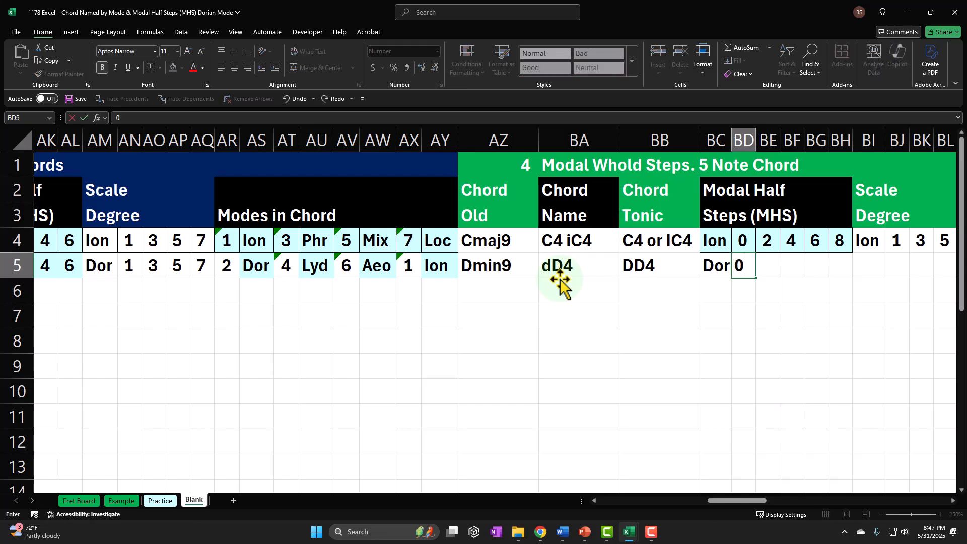
key(Right)
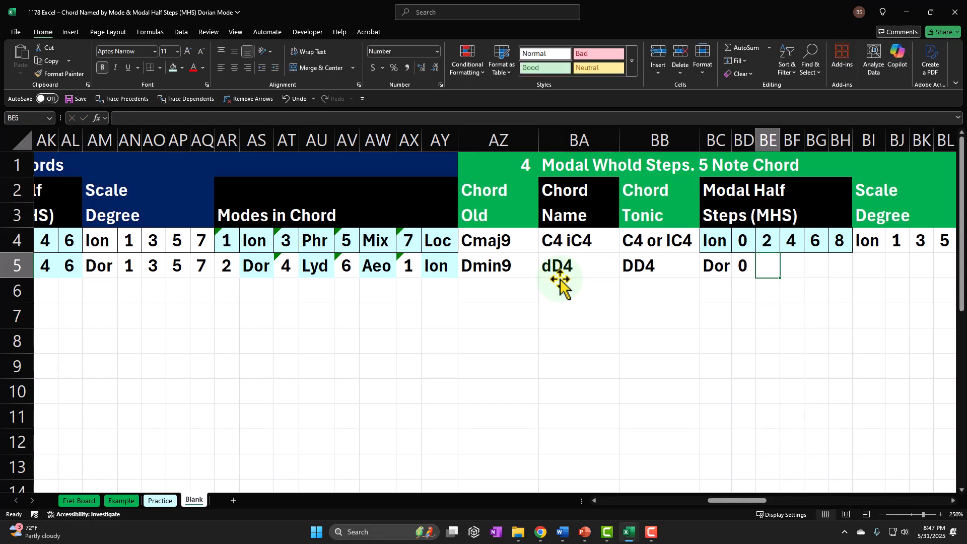
text(2)
key(Right)
text(4)
key(Right)
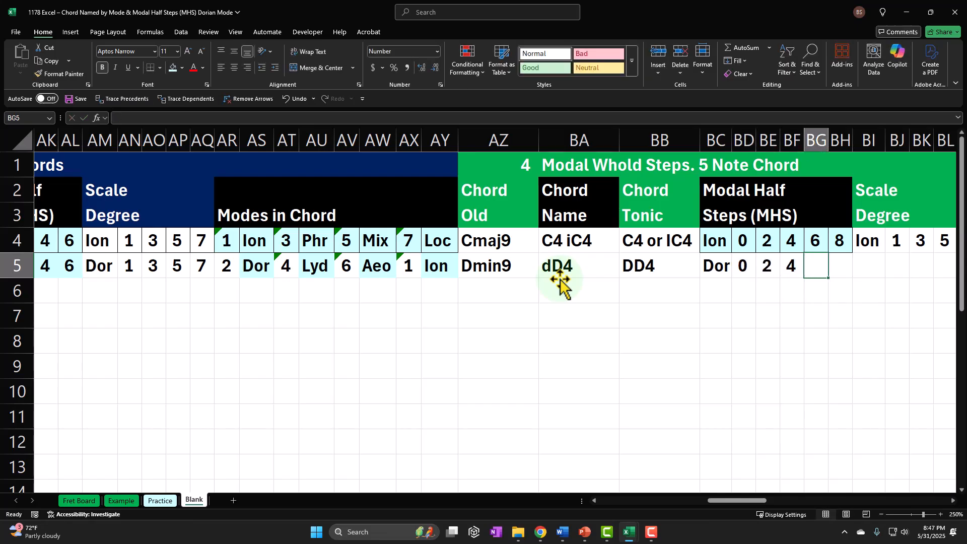
text(6)
key(Right)
text(8)
Review the Dorian row's modal half steps and the empty Scale Degree and Modes in Chord cells of the five-note section.
key(Left)
key(Left)
key(Left)
key(Left)
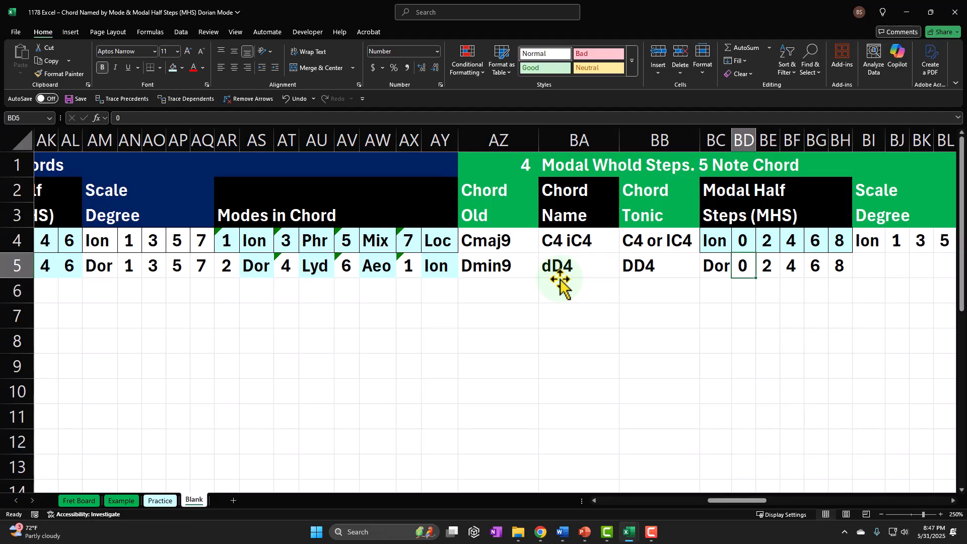
key(Right)
key(Right)
key(Right)
key(Right)
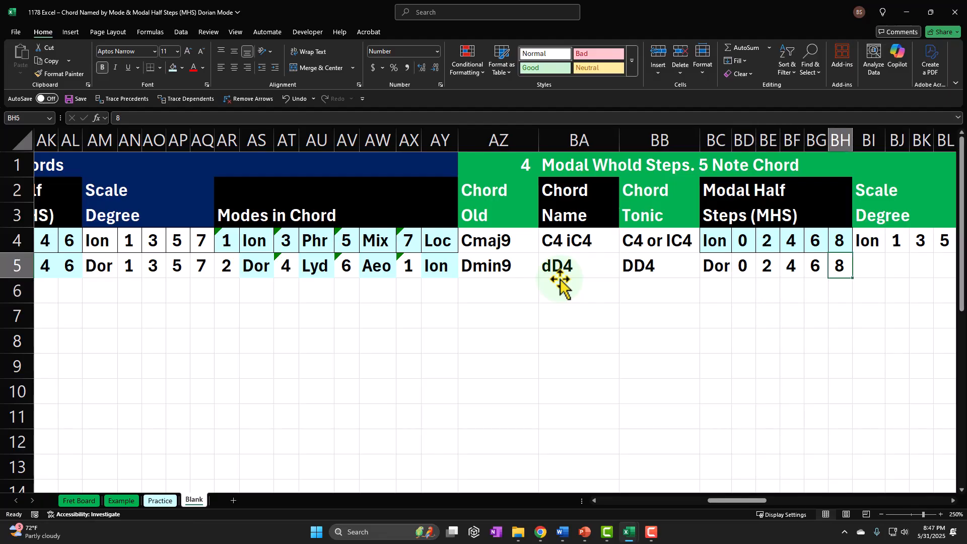
key(Right)
key(Right)
key(Right)
key(Right)
key(Right)
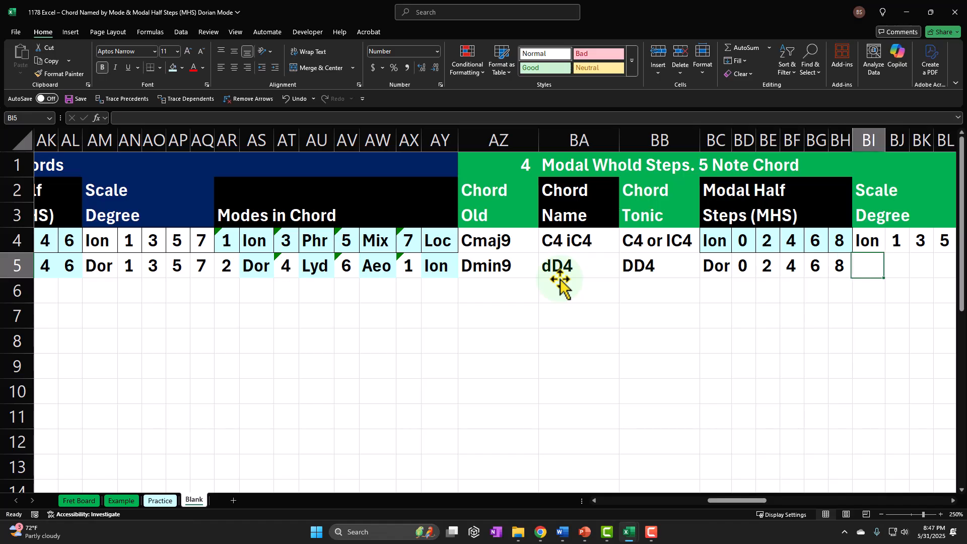
key(Right)
key(Right)
key(Right)
key(Right)
key(Right)
key(Right)
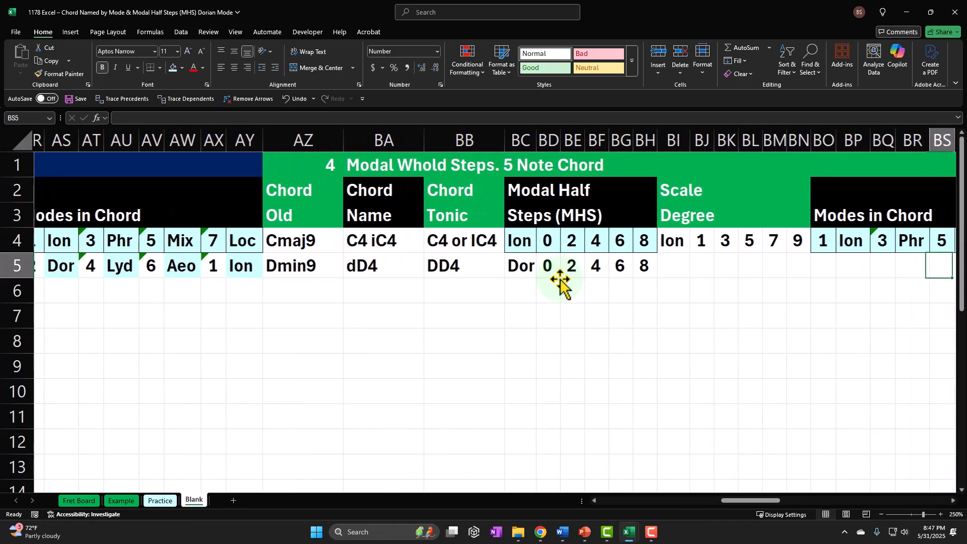
key(Left)
key(Left)
key(Left)
key(Left)
key(Left)
key(Left)
key(Left)
key(Left)
key(Left)
key(Left)
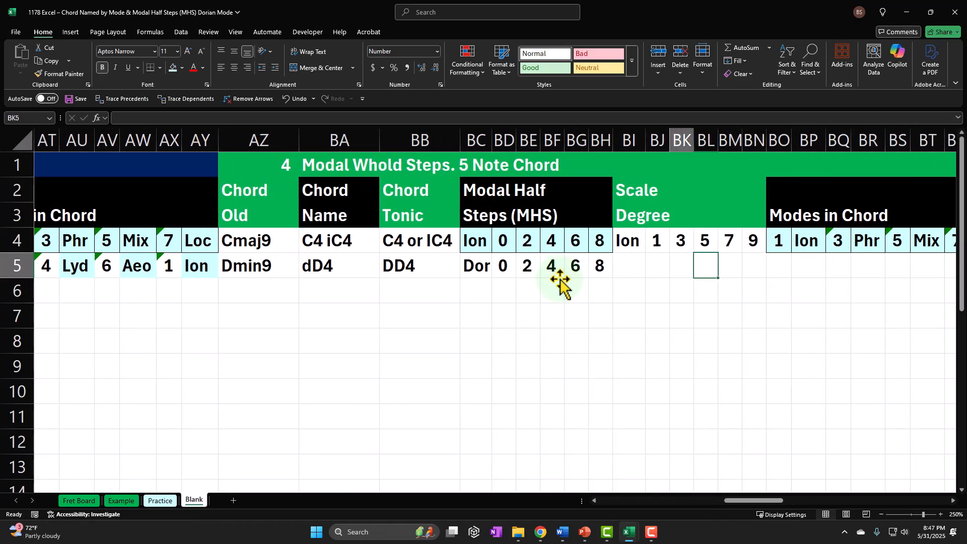
Link the scale-degree mode label in BI5 to the Dorian label with the formula =BC5.
text(=)
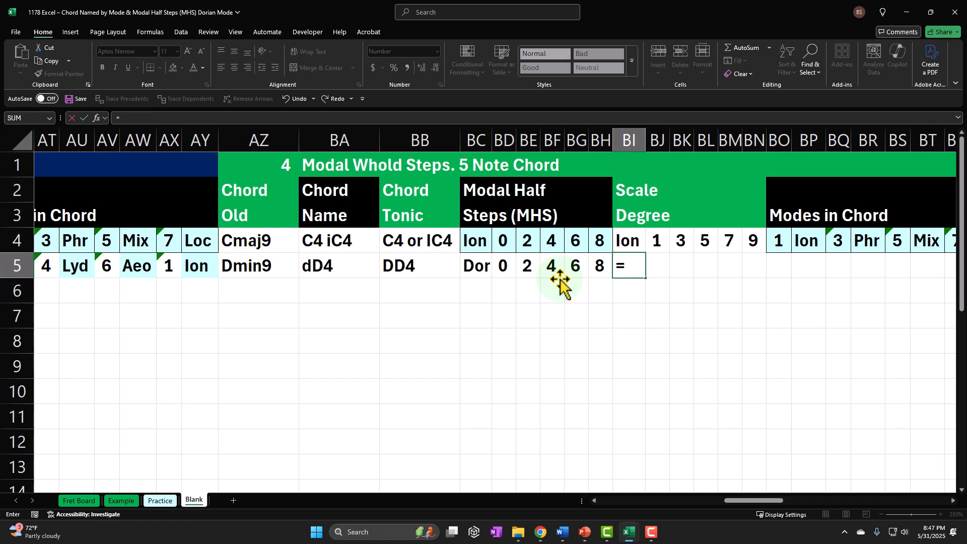
key(Left)
key(Left)
key(Left)
key(Left)
key(Left)
key(Left)
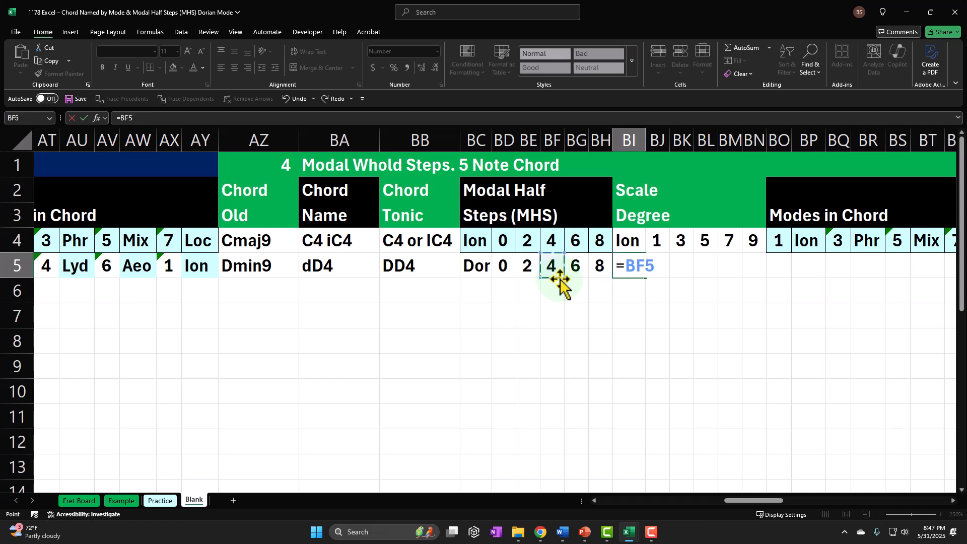
key(Tab)
Link the first Dorian scale degree in BJ5 to the Ionian degree above with the formula =BJ4.
text(=)
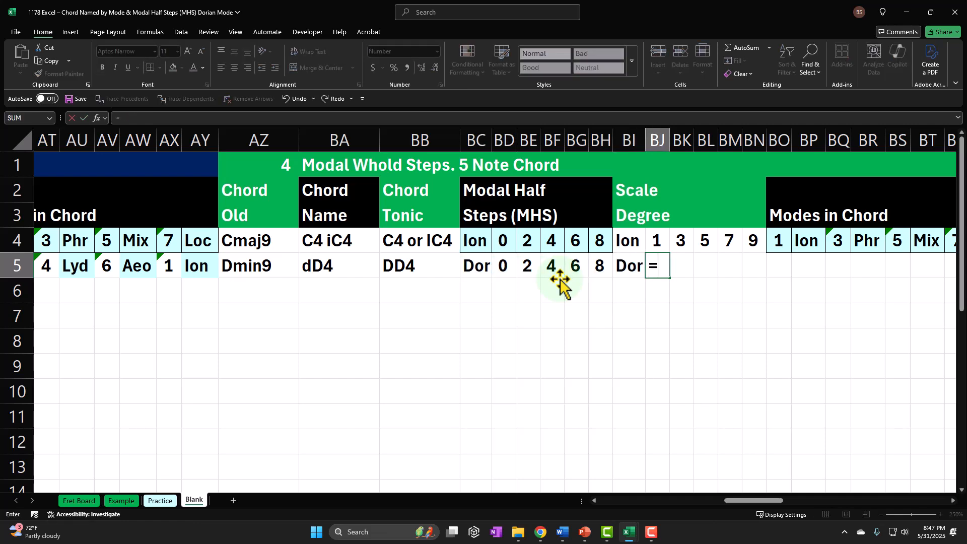
key(Up)
key(Return)
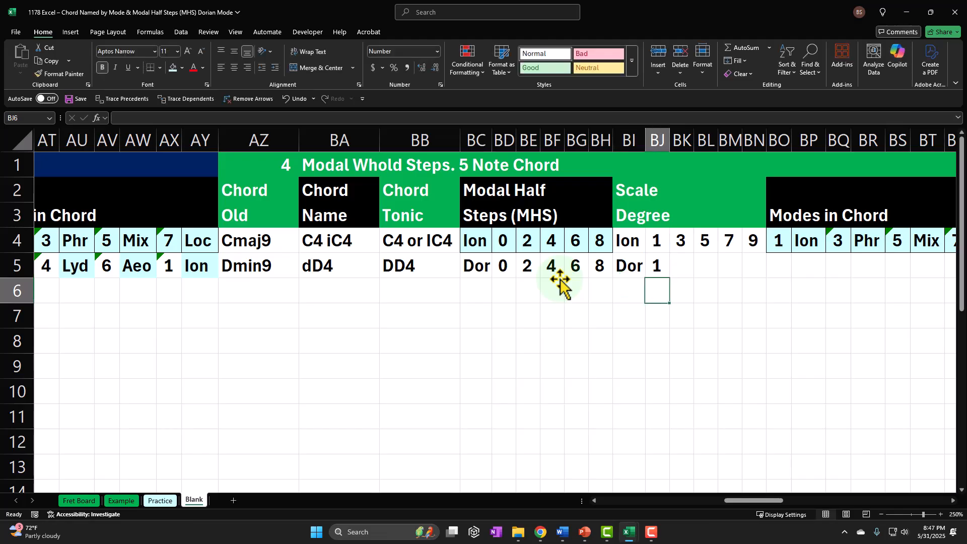
Calculate the second scale degree in BK5 by adding the modal half step in BE5 to the first degree in BJ5.
key(Up)
key(Right)
text(=)
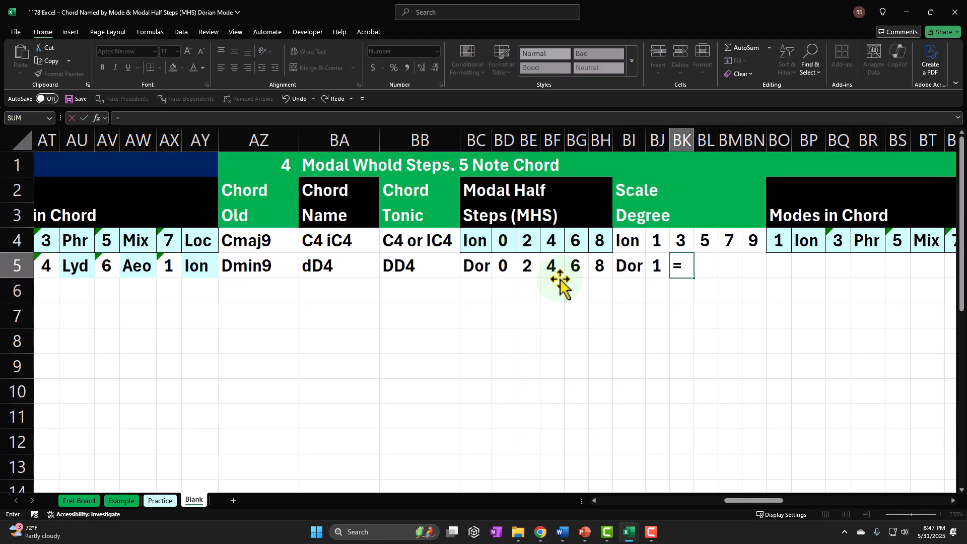
key(Left)
text(+)
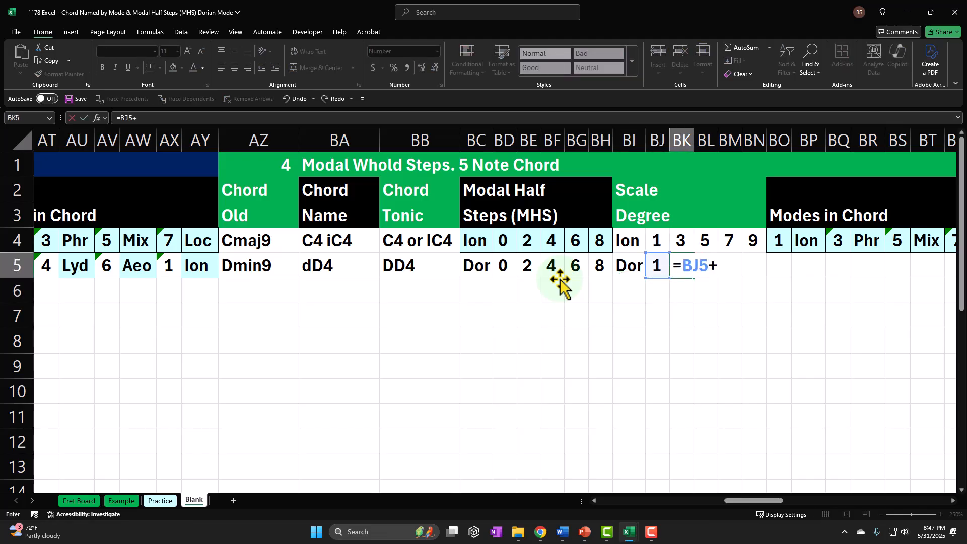
key(Left)
key(Left)
key(Left)
key(Left)
key(Left)
key(Left)
key(Tab)
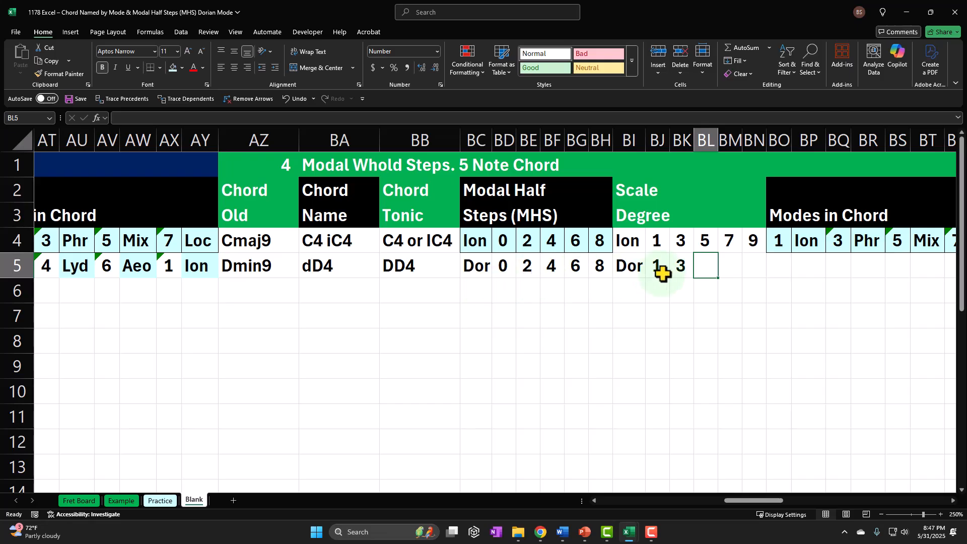
Calculate the third scale degree in BL5 by adding the modal half step in BF5 to BJ5.
text(+)
key(Left)
key(Left)
text(+)
key(Left)
key(Left)
key(Left)
key(Left)
key(Left)
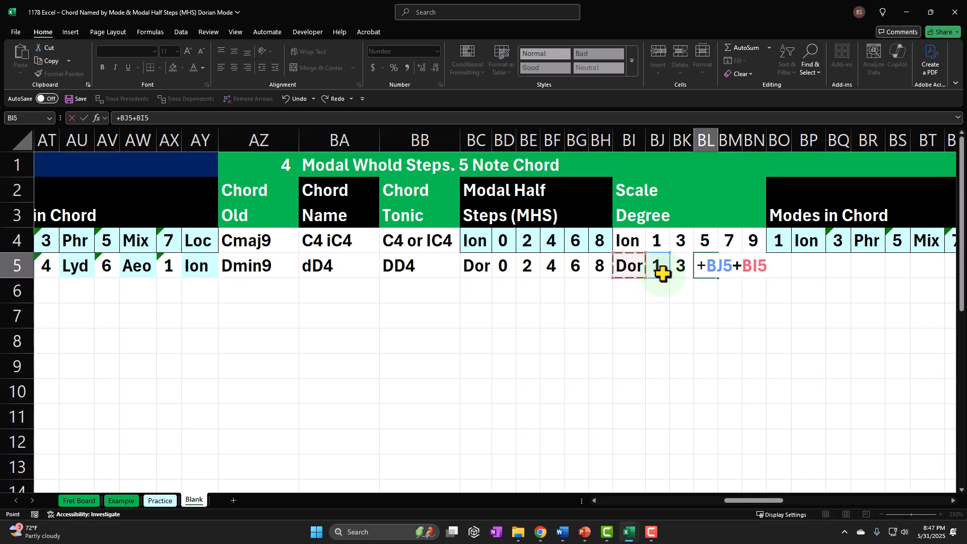
key(Left)
key(Tab)
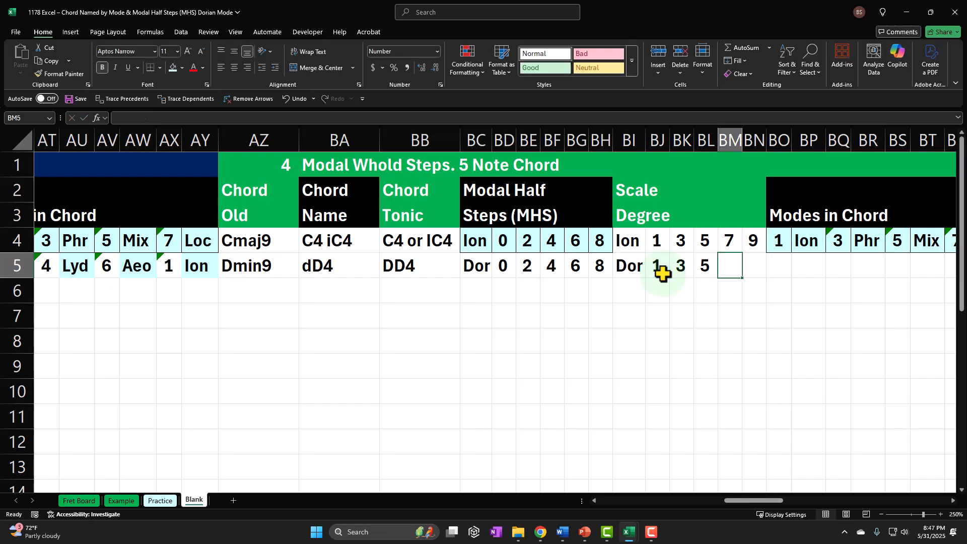
Calculate the fourth scale degree in BM5 by adding the modal half step in BG5 to BJ5.
text(+)
key(Left)
key(Left)
key(Left)
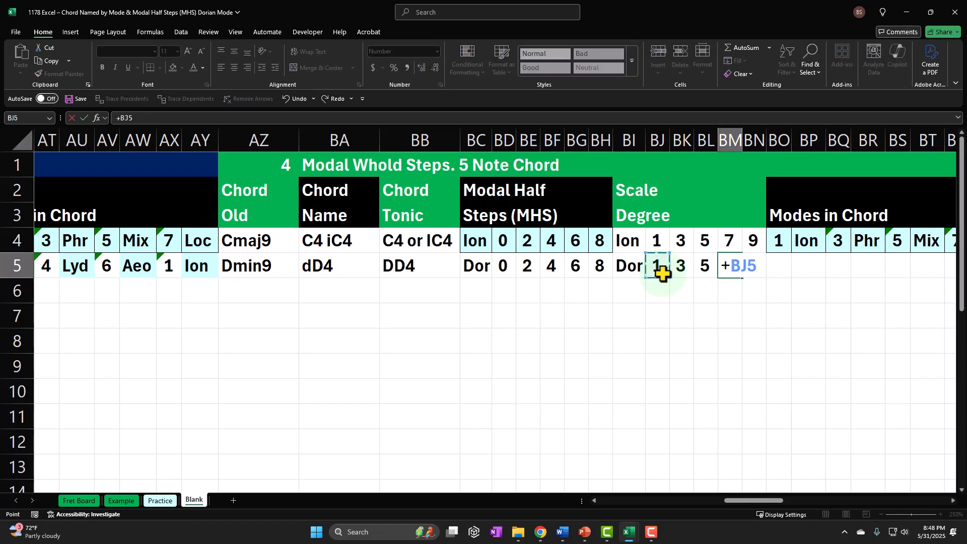
text(+)
key(Left)
key(Left)
key(Left)
key(Left)
key(Left)
key(Left)
key(Tab)
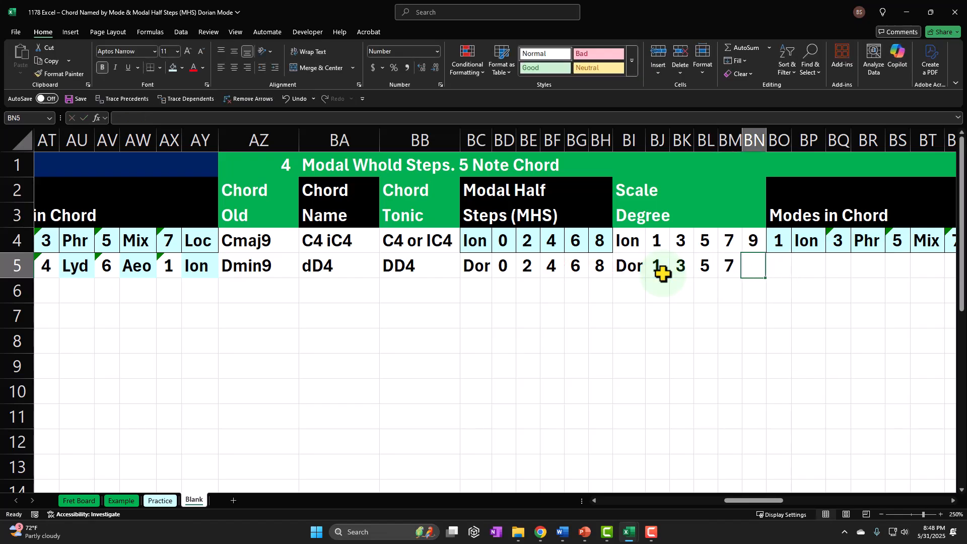
Calculate the fifth scale degree in BN5 with the formula +BJ5+BH5.
text(+)
key(Left)
key(Left)
key(Left)
key(Left)
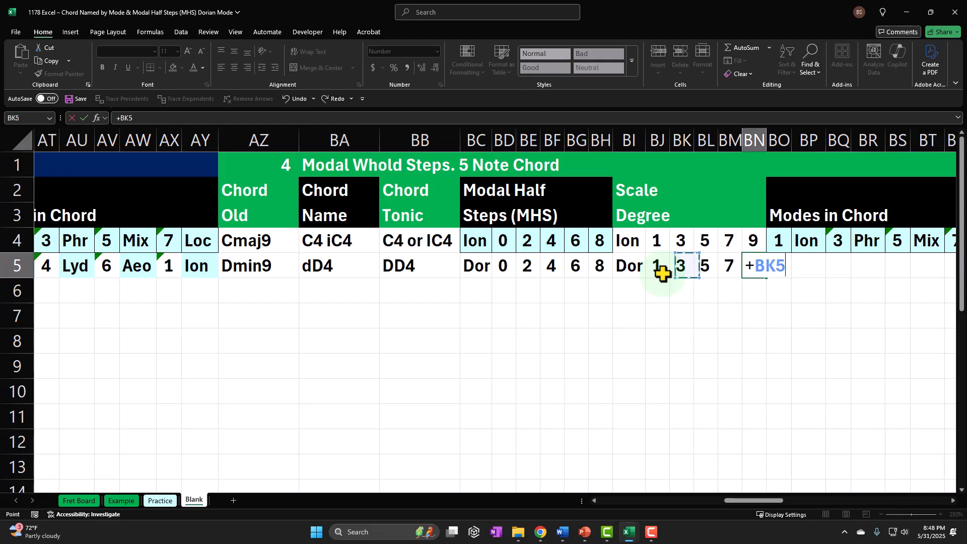
text(+)
key(Left)
key(Left)
key(Left)
key(Left)
key(Left)
key(Left)
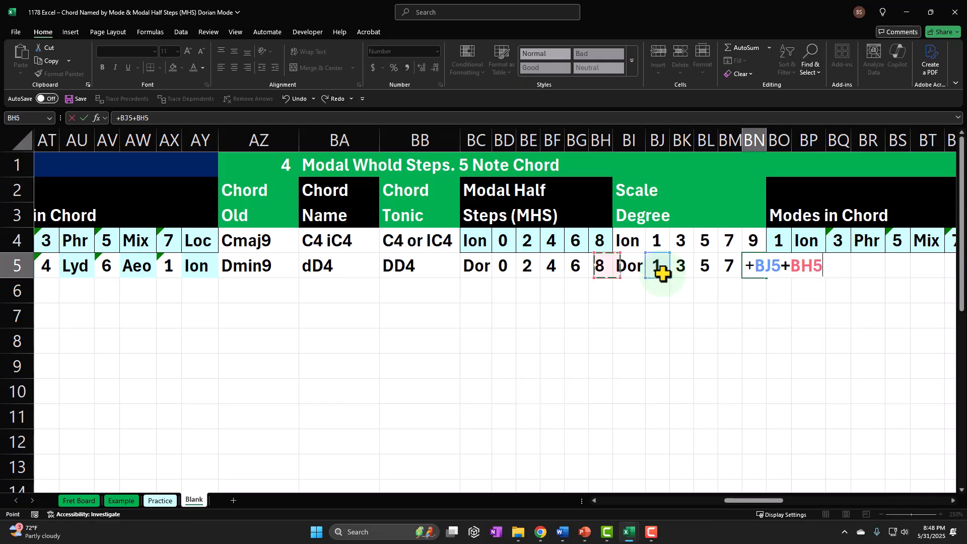
key(Return)
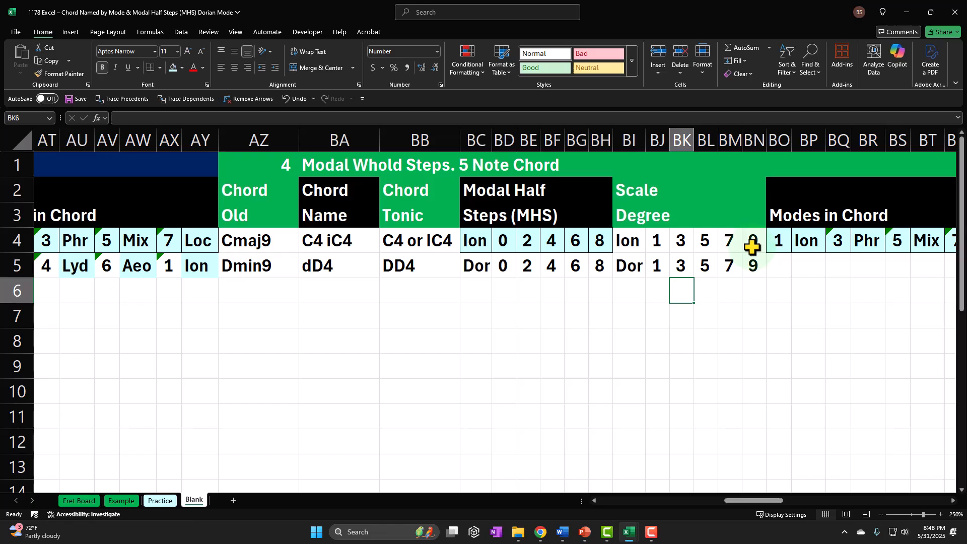
Link the first mode number in BO5 to the four-note chord's Dorian mode number in AR5.
click(784, 267)
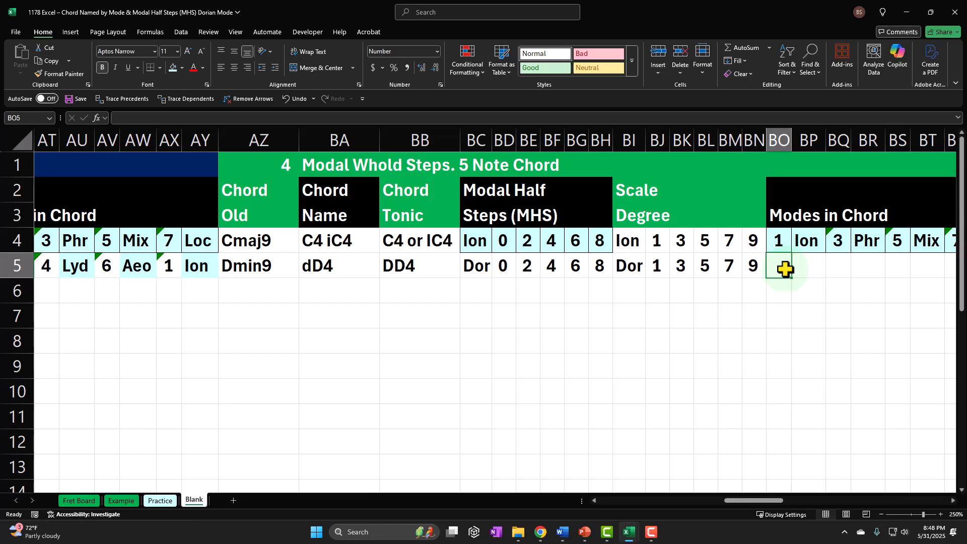
text(=)
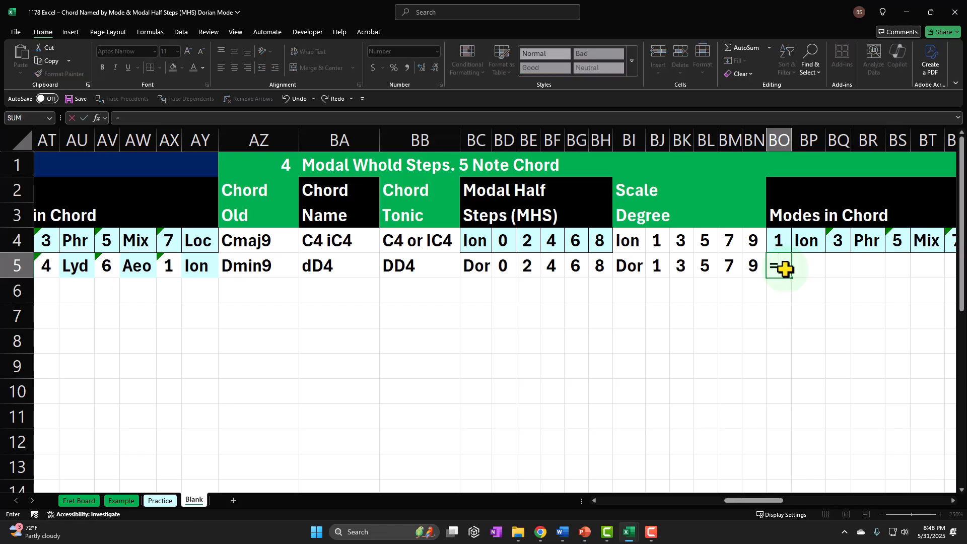
key(Left)
key(Left)
key(Left)
key(Left)
key(Left)
key(Left)
key(Left)
key(Left)
key(Left)
key(Left)
key(Left)
key(Left)
key(Left)
key(Left)
key(Left)
key(Left)
key(Left)
key(Left)
key(Left)
key(Left)
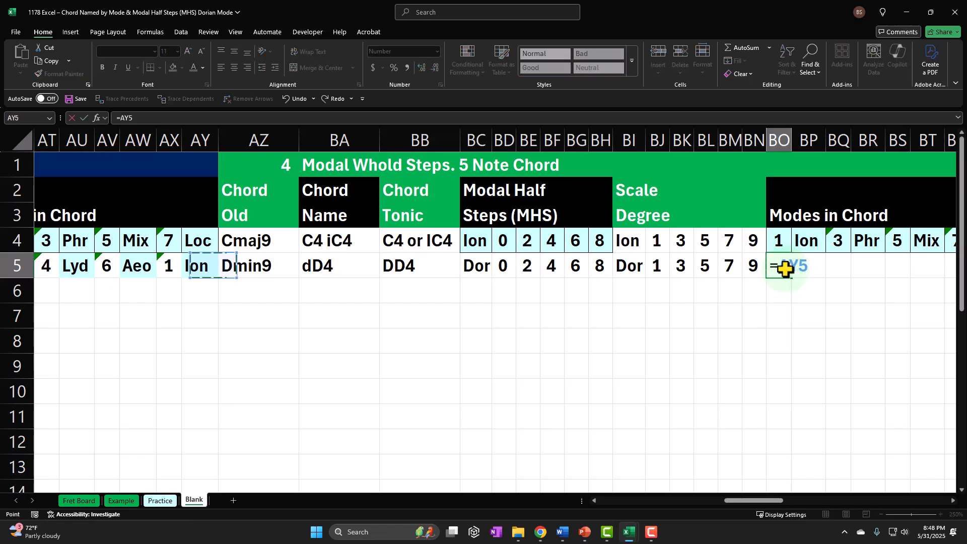
key(Right)
key(Return)
Copy the XLOOKUP mode-name formula from AY5 into BP5 of the five-note Modes in Chord section.
key(Right)
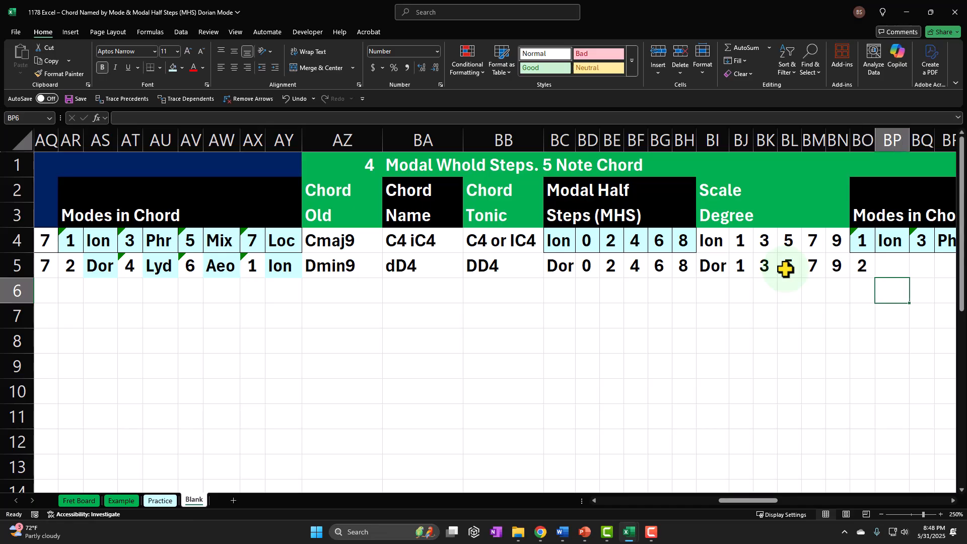
key(Right)
key(Right)
click(261, 266)
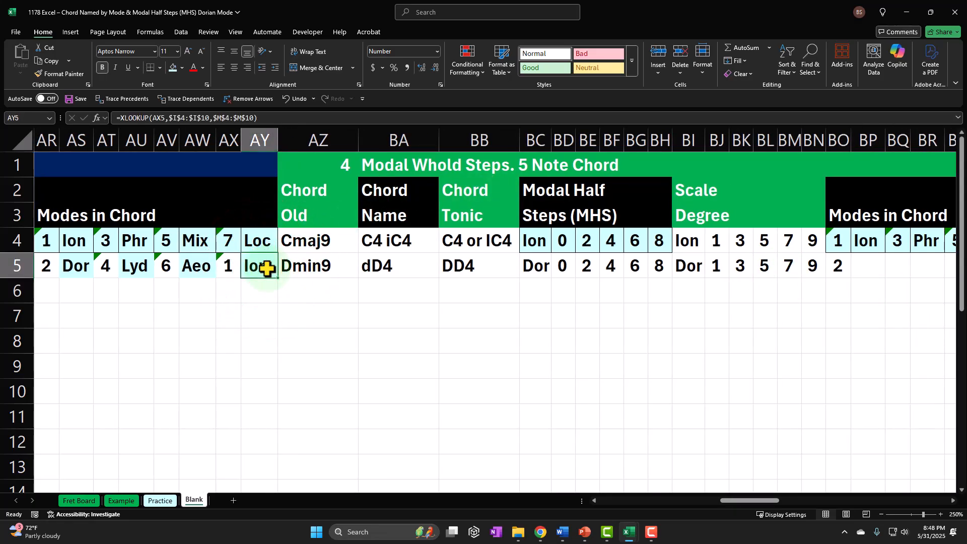
key(ctrl+c)
click(859, 242)
key(Right)
key(Right)
key(Right)
key(Right)
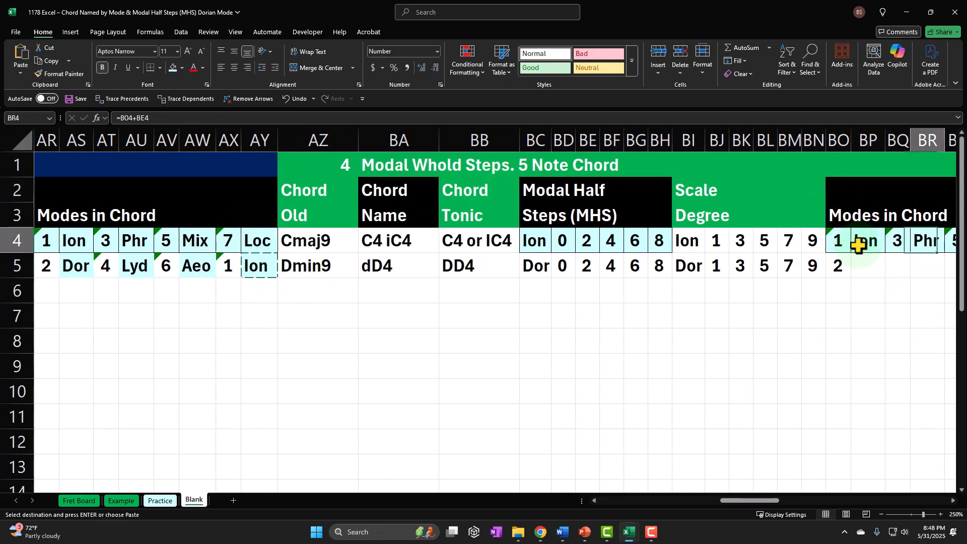
key(Right)
key(Right)
key(Right)
key(Right)
key(Right)
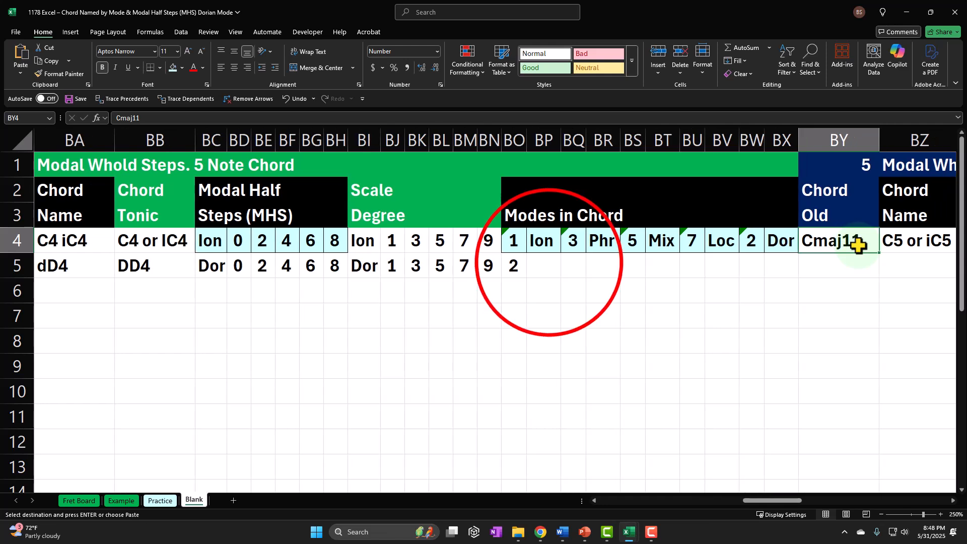
click(549, 262)
key(ctrl+v)
Calculate the second mode number in BQ5 by adding the modal half step in BE5 to BO5.
click(576, 266)
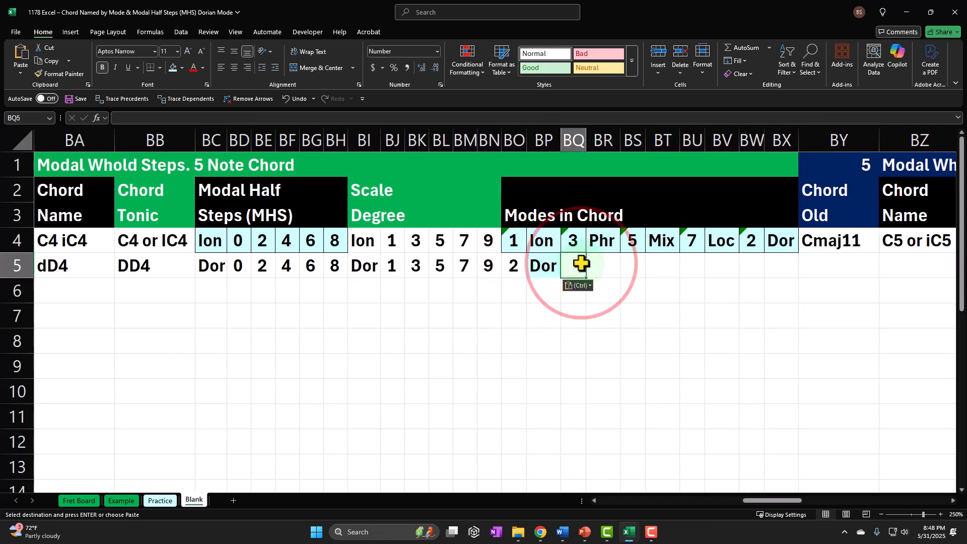
text(=)
key(Left)
key(Left)
text(+)
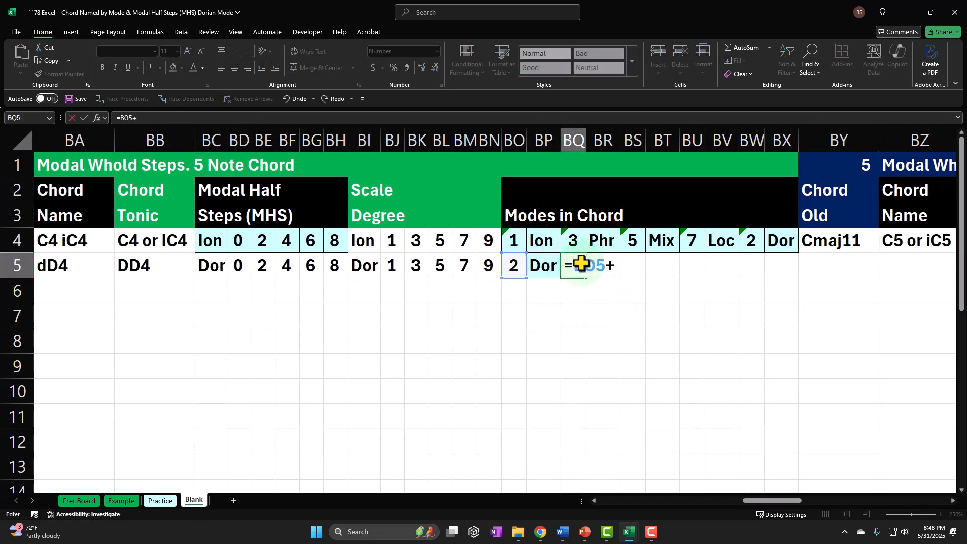
key(Left)
key(Left)
key(Left)
key(Left)
key(Left)
key(Left)
key(Left)
key(Left)
key(Left)
key(Left)
key(Left)
key(Left)
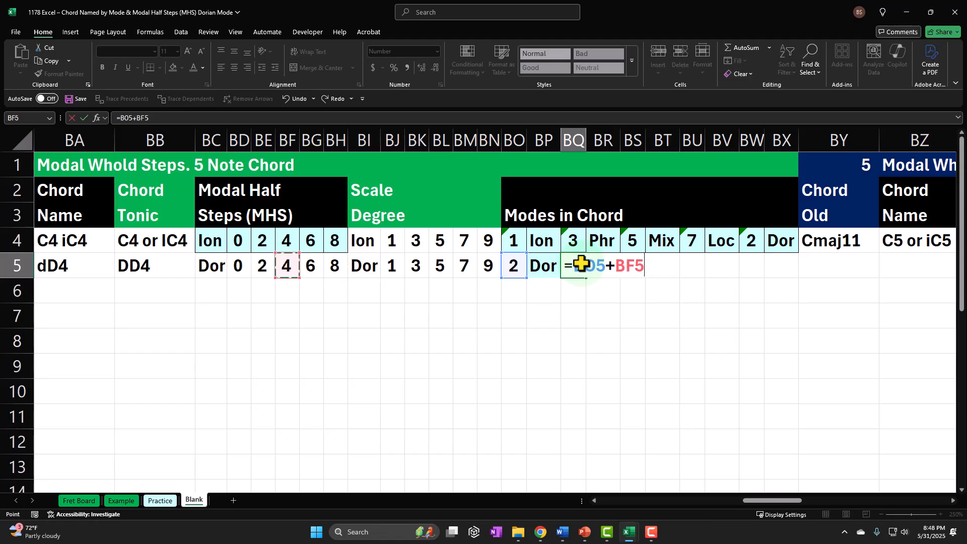
key(Tab)
Calculate the third mode number in BS5 by adding the modal half step in BF5 to BO5.
key(Right)
text(+)
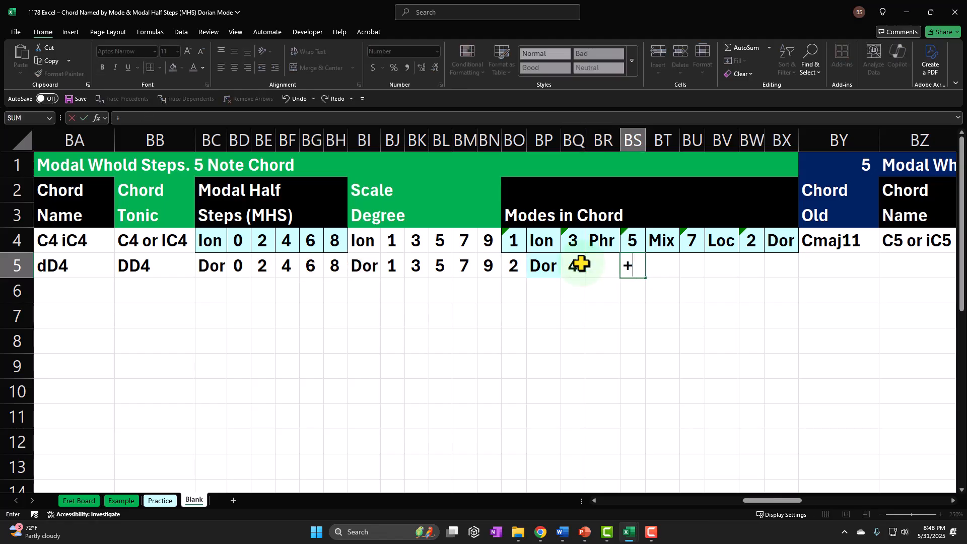
key(Left)
key(Left)
key(Left)
key(Left)
text(+)
key(Left)
key(Left)
key(Left)
key(Left)
key(Left)
key(Left)
key(Left)
key(Left)
key(Left)
key(Left)
key(Left)
key(Left)
key(Left)
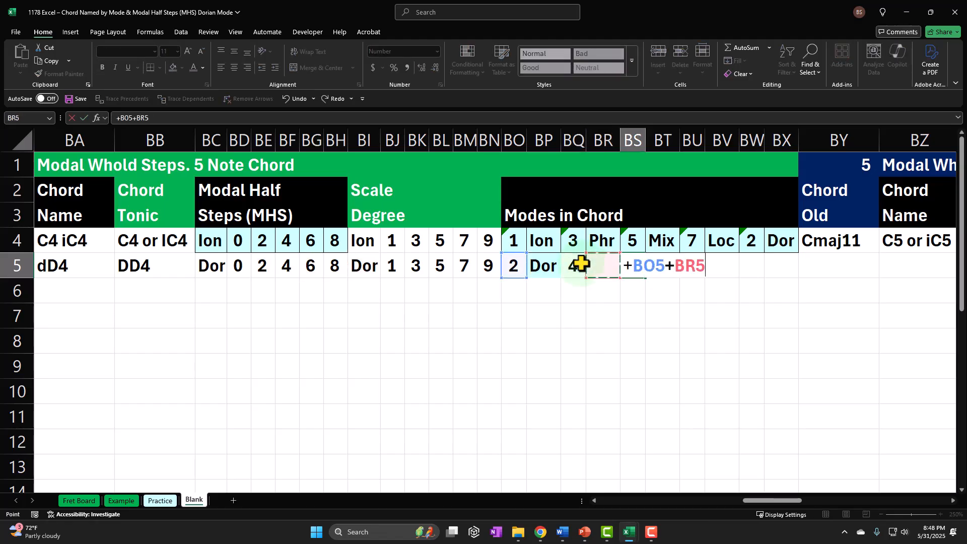
key(Tab)
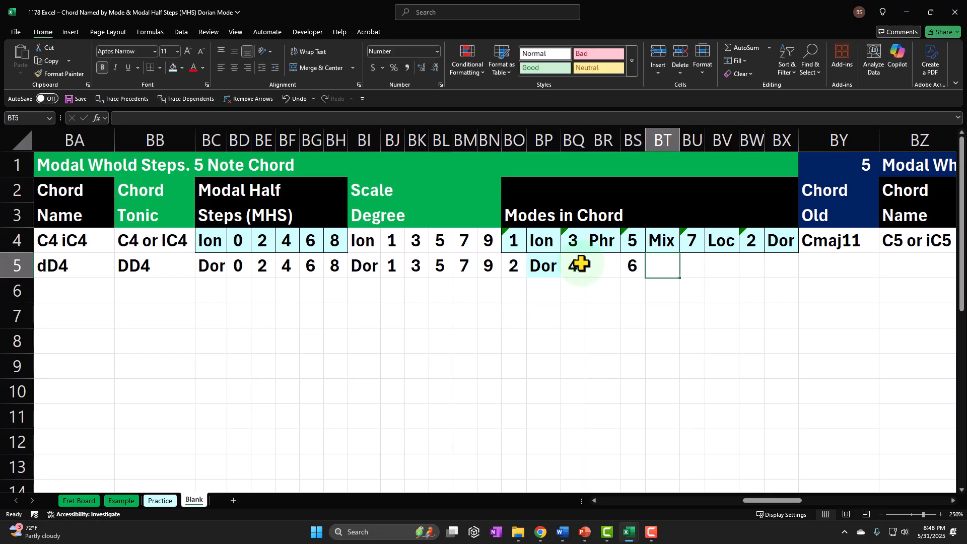
Calculate the fourth mode number in BU5 by adding the modal half step in BG5 to BO5.
key(Right)
text(+)
key(Left)
key(Left)
key(Left)
key(Left)
key(Left)
key(Left)
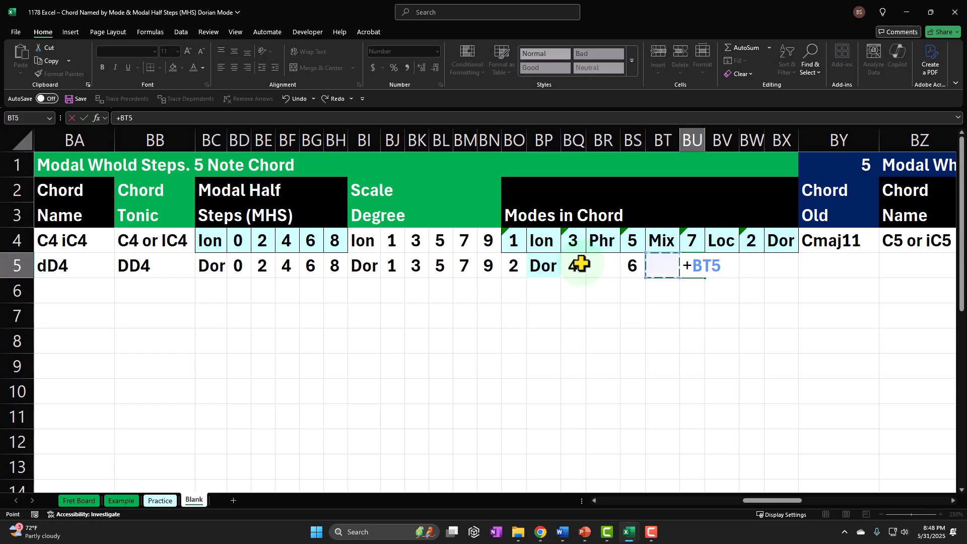
text(+)
key(Left)
key(Left)
key(Left)
key(Left)
key(Left)
key(Left)
key(Left)
key(Left)
key(Left)
key(Left)
key(Left)
key(Left)
key(Left)
key(Left)
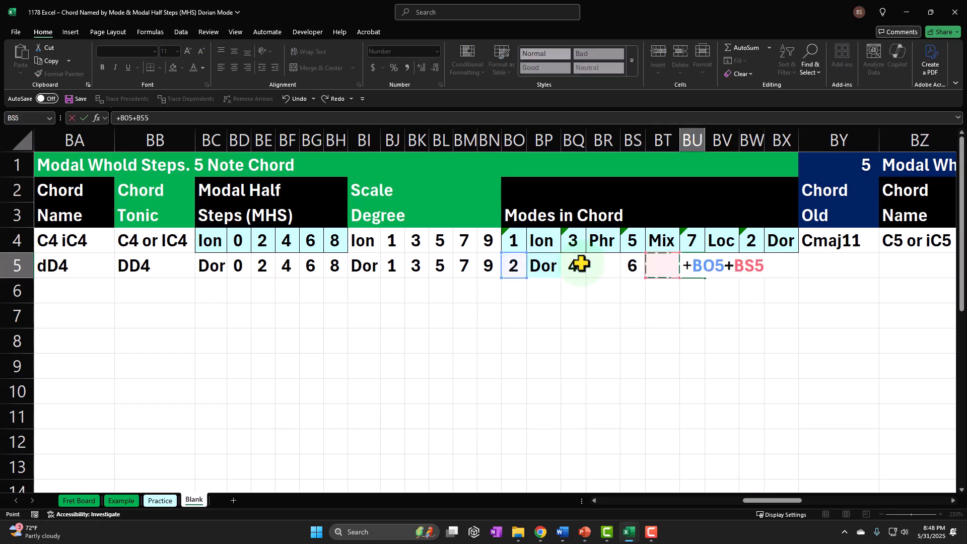
key(Tab)
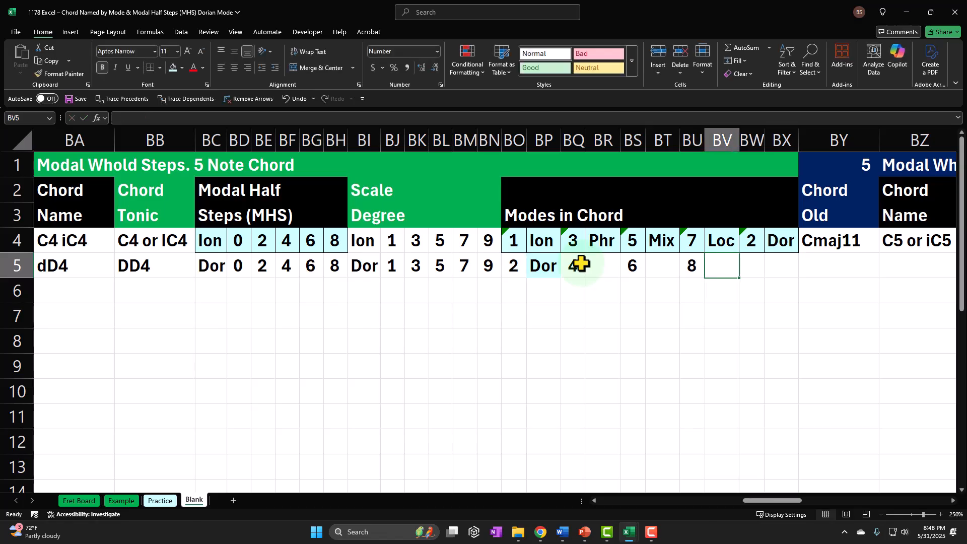
Calculate the fifth mode number in BW5 by adding the modal half step in BH5 to BO5.
key(Right)
text(=)
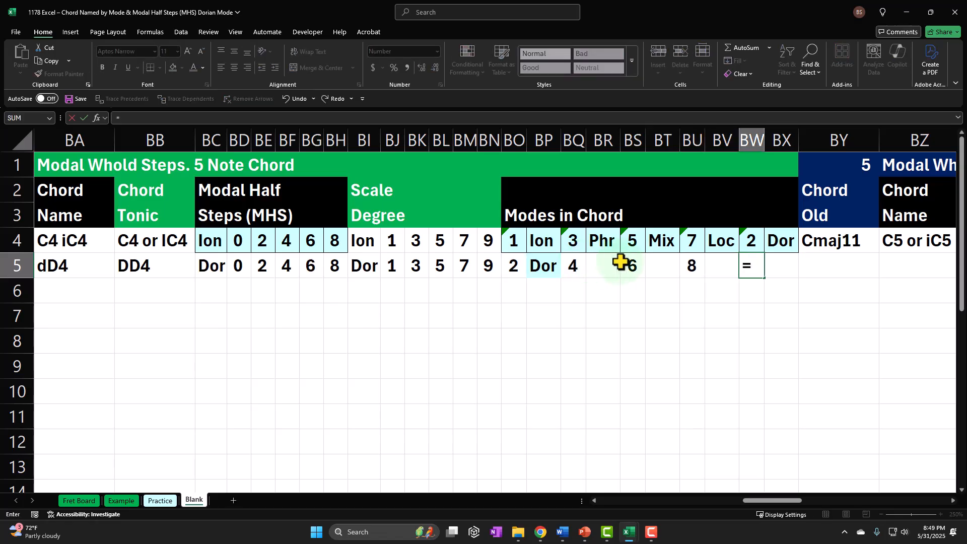
key(Left)
key(Left)
key(Left)
key(Left)
key(Left)
key(Left)
key(Left)
key(Left)
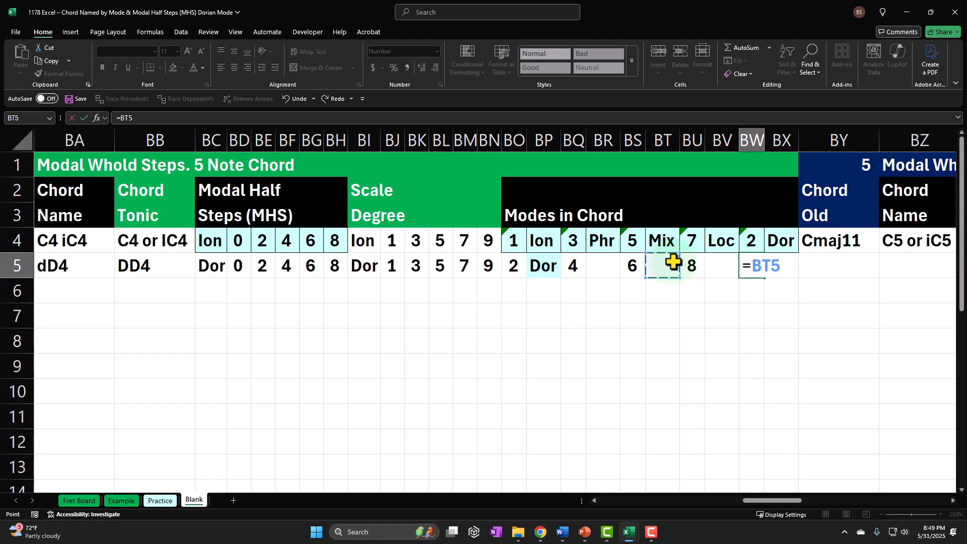
key(Right)
key(Left)
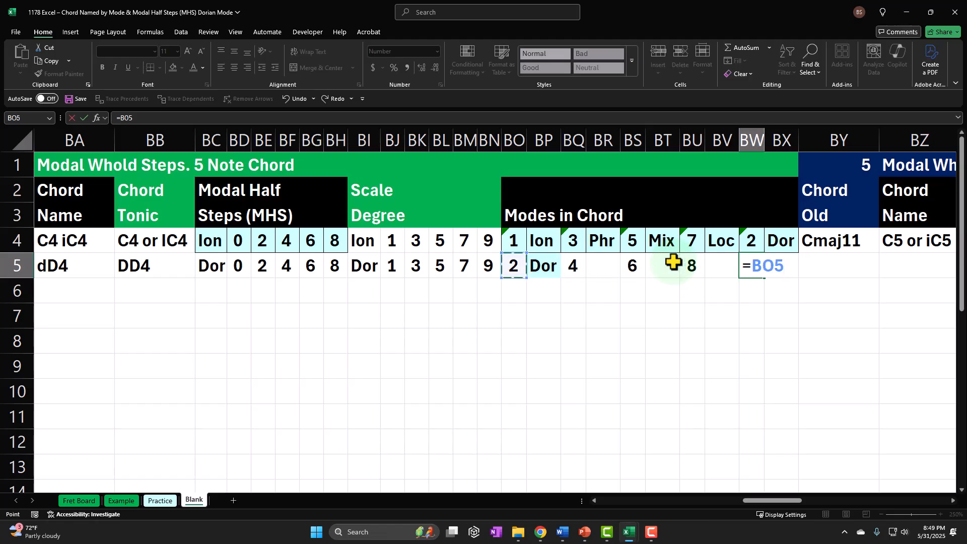
text(+)
key(Left)
key(Left)
key(Left)
key(Left)
key(Left)
key(Left)
key(Left)
key(Left)
key(Left)
key(Left)
key(Left)
key(Left)
key(Left)
key(Left)
key(Left)
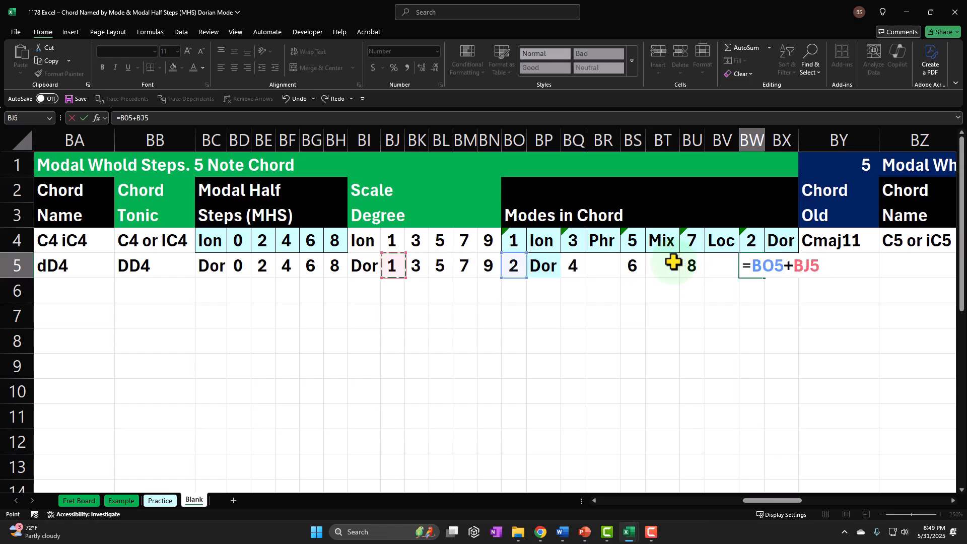
key(Return)
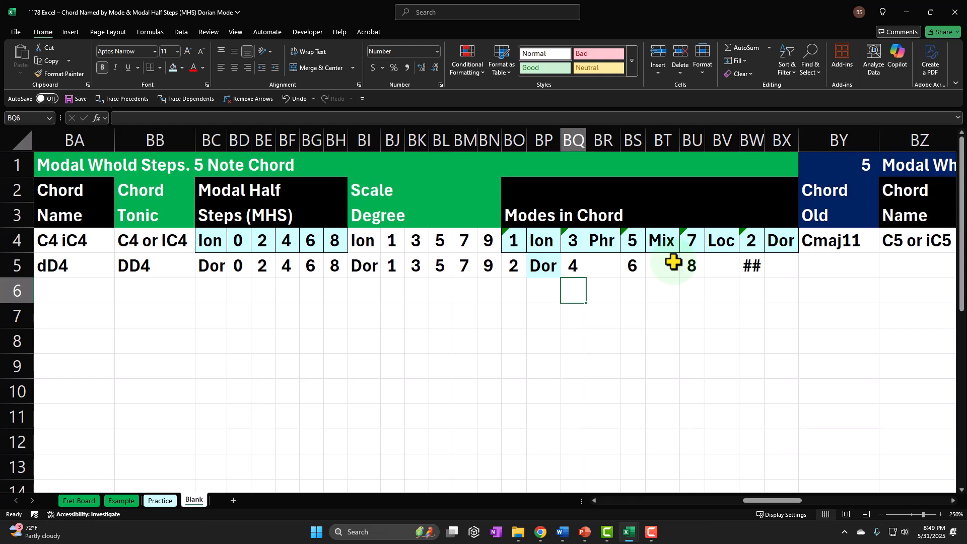
key(Right)
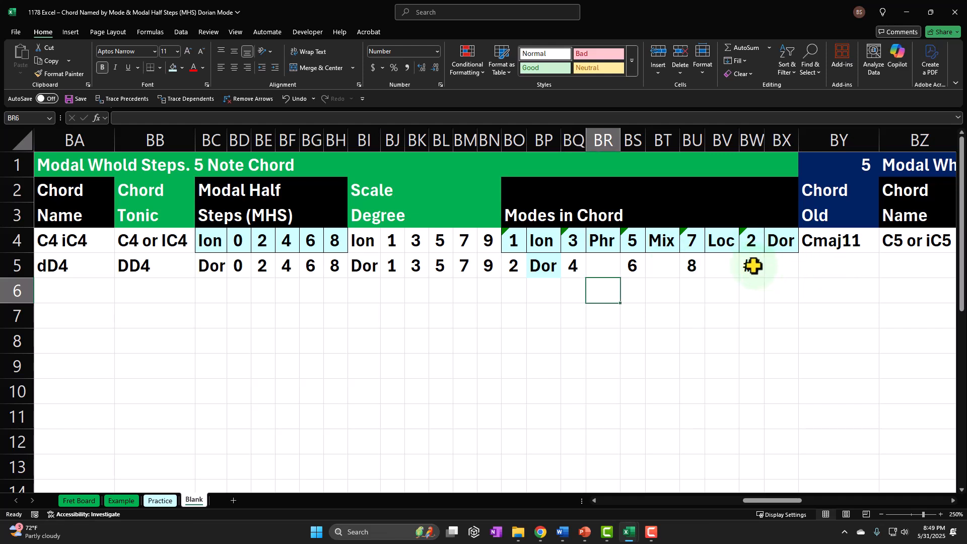
Subtract 7 at the end of the fourth and fifth mode number formulas in BU5 and BW5.
mouse_move(756, 263)
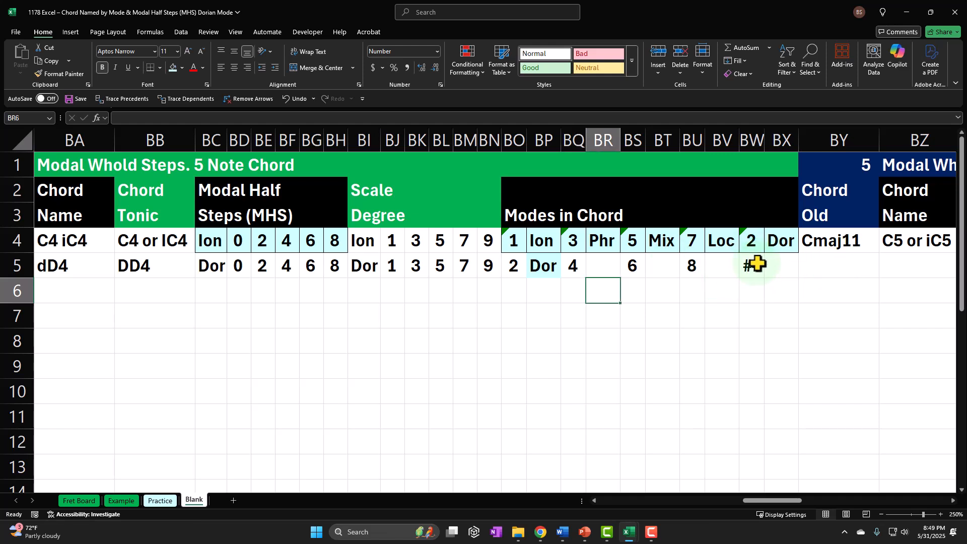
click(693, 265)
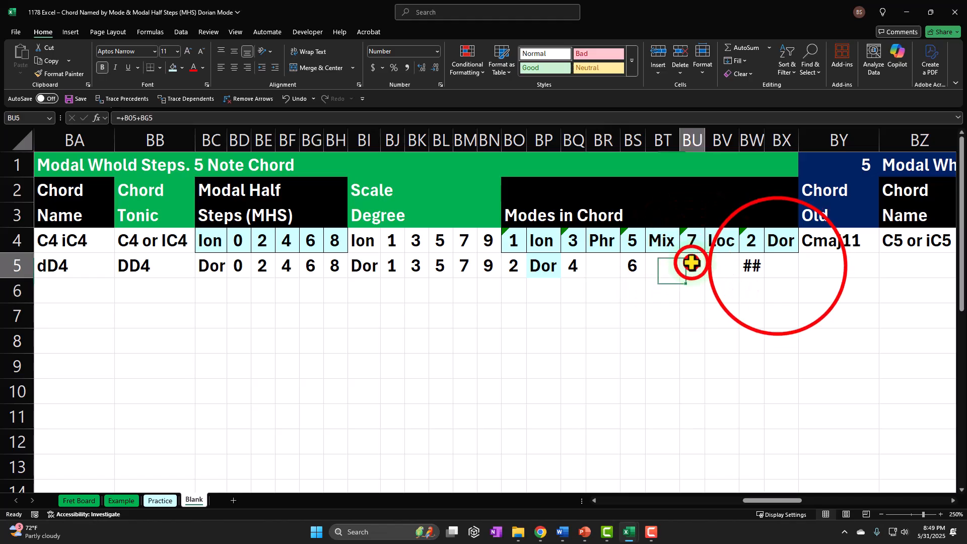
double_click(691, 263)
click(776, 259)
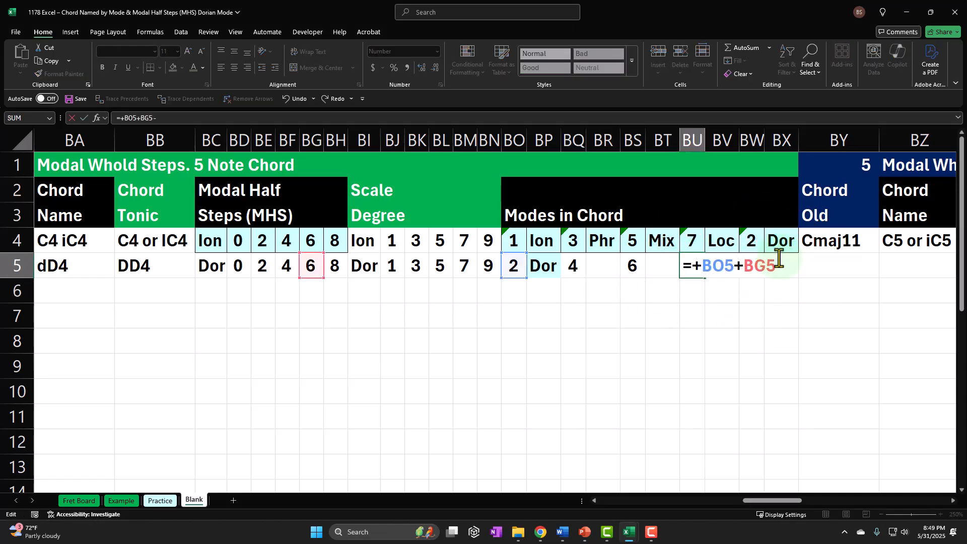
text(-7)
key(Return)
double_click(754, 267)
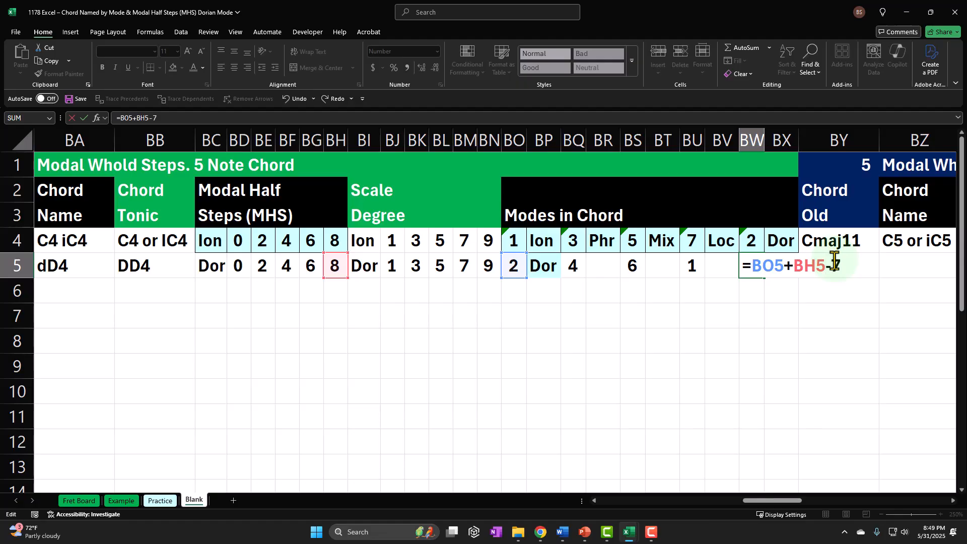
text(-7)
key(Return)
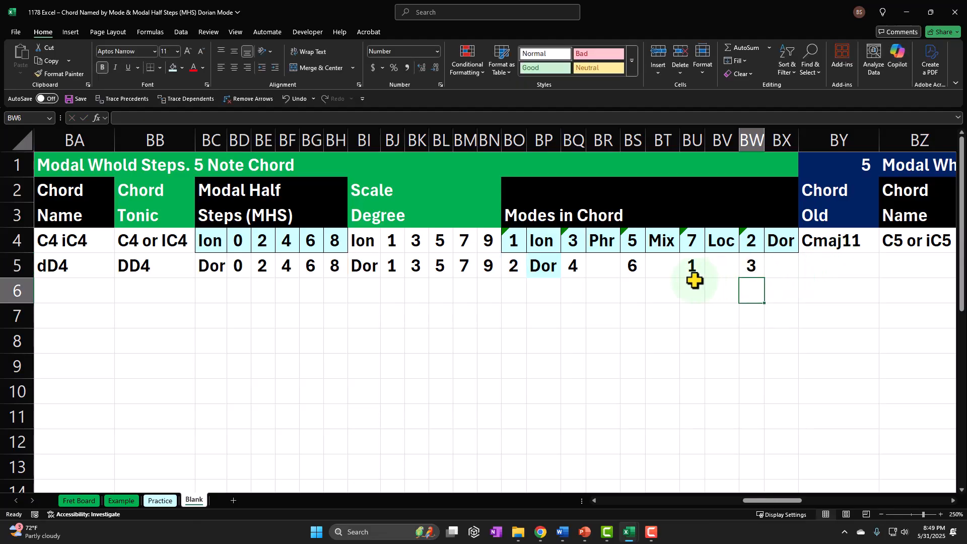
Copy the XLOOKUP mode-name formula from BP5 into BR5, BT5, BV5 and BX5 of the five-note Modes in Chord section.
click(542, 269)
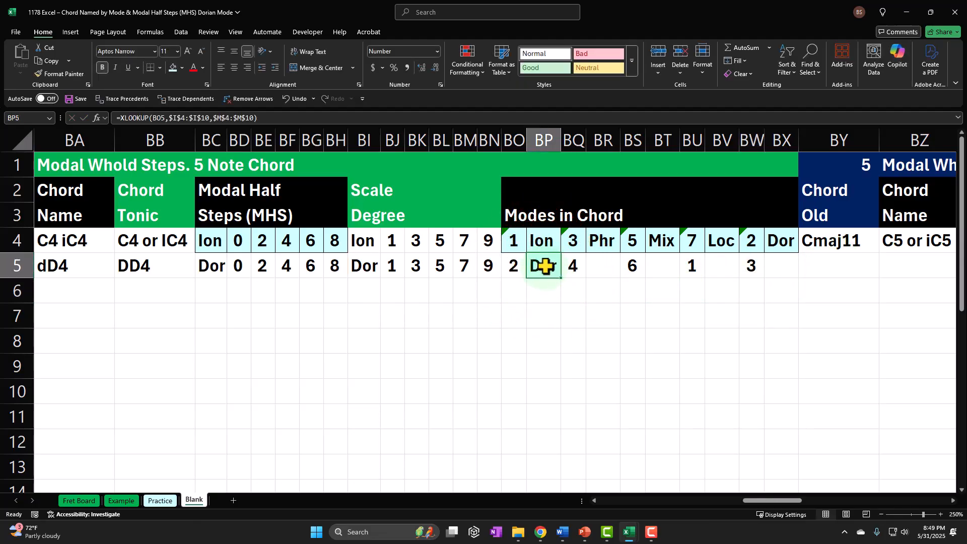
key(ctrl+c)
click(605, 265)
key(ctrl+v)
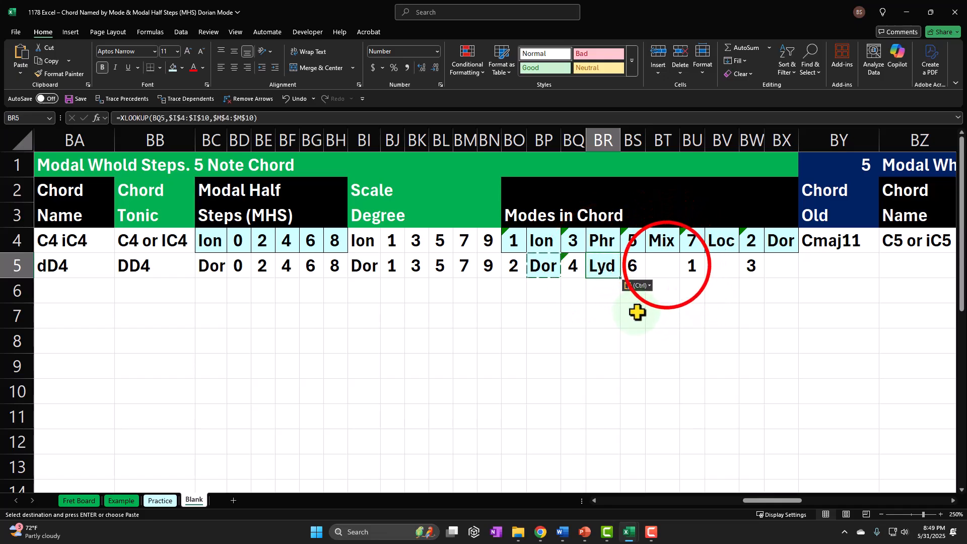
click(663, 266)
key(ctrl+v)
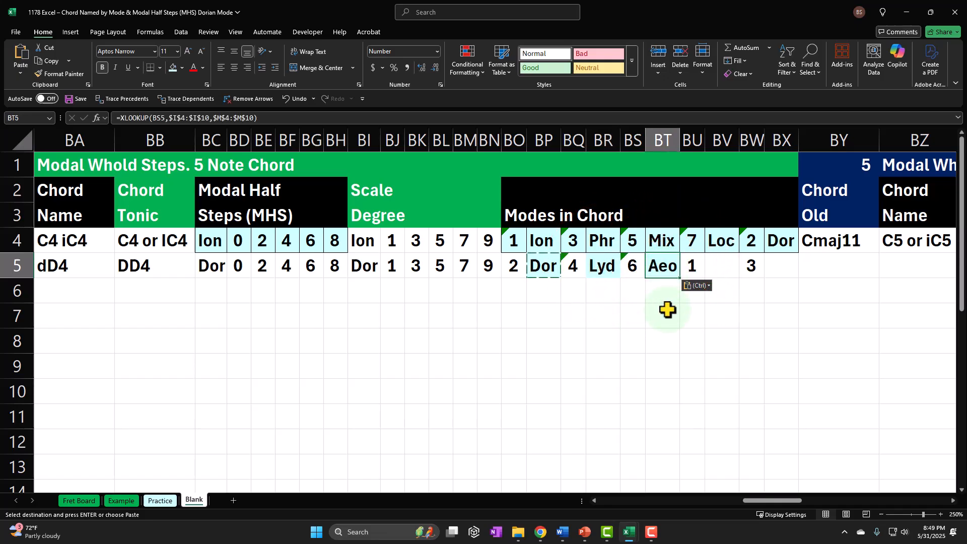
click(711, 265)
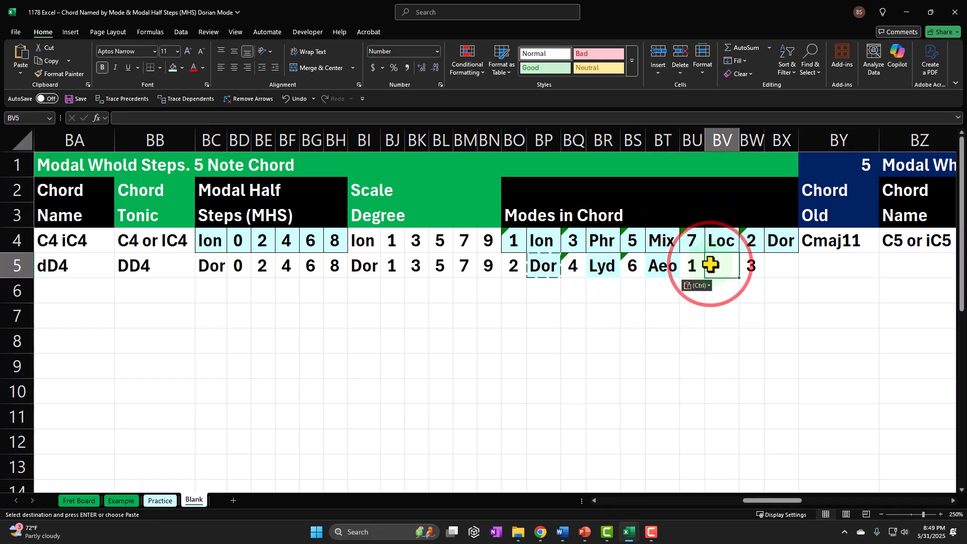
key(ctrl+v)
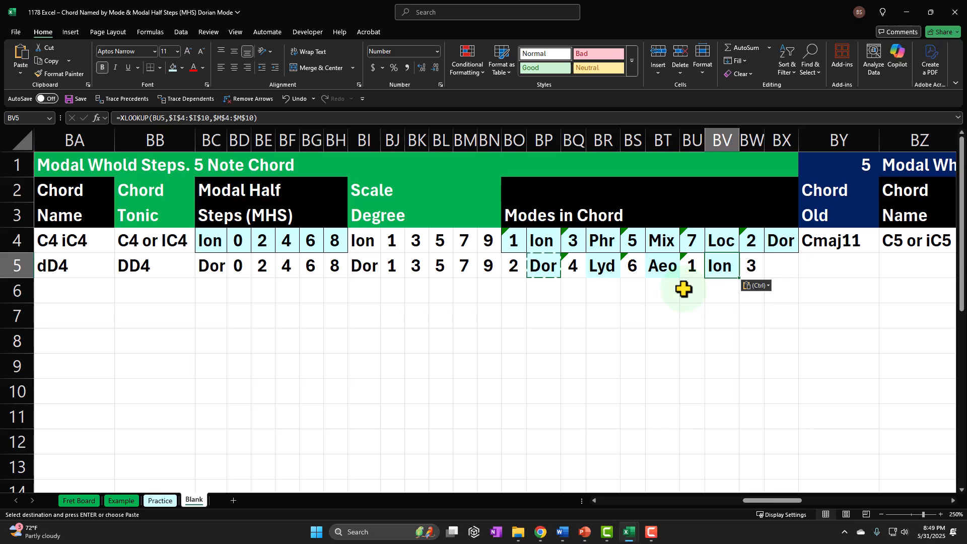
click(788, 265)
key(ctrl+v)
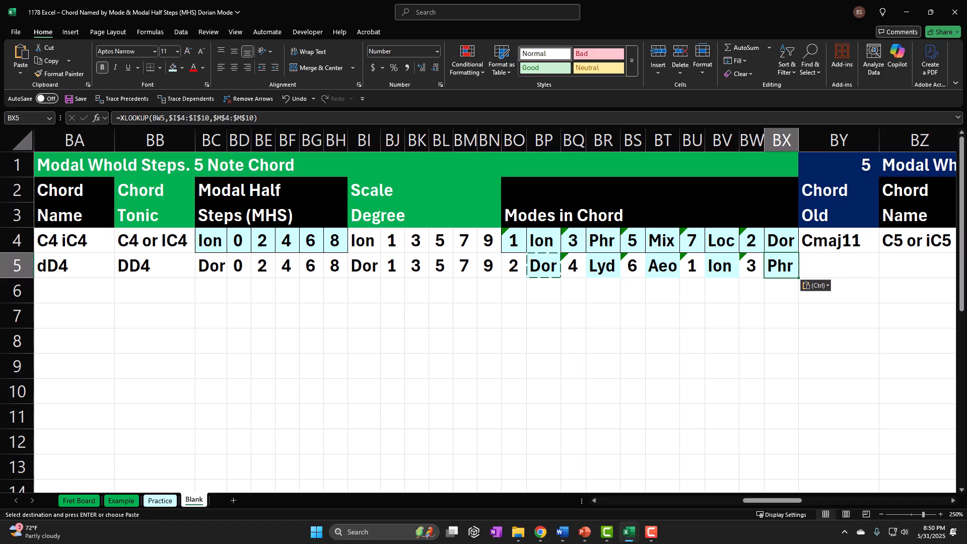
Select the empty Chord Old cell BY5 in the Dorian row.
click(852, 261)
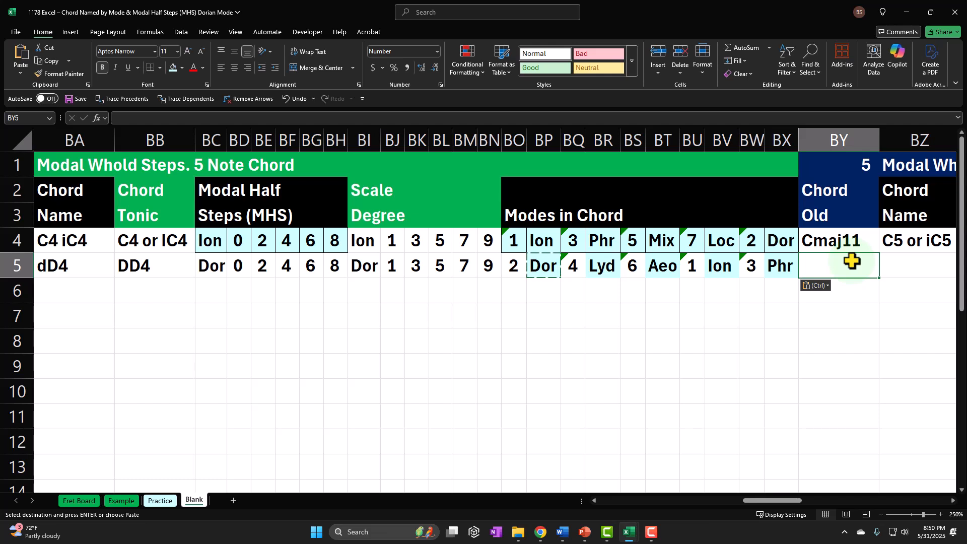
Enter Dmin11 as the old chord name in cell BY5 of the Dorian row.
text(Dmin)
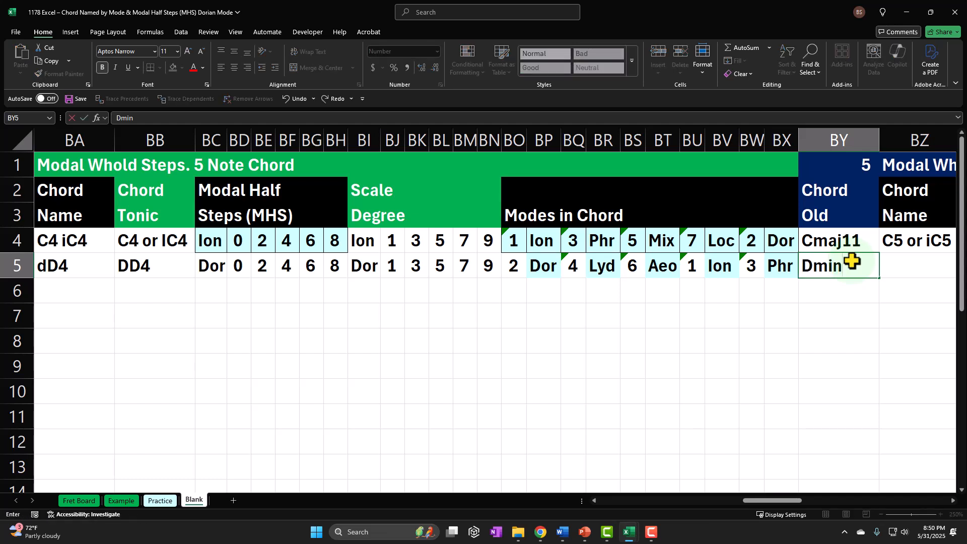
text(11)
key(Return)
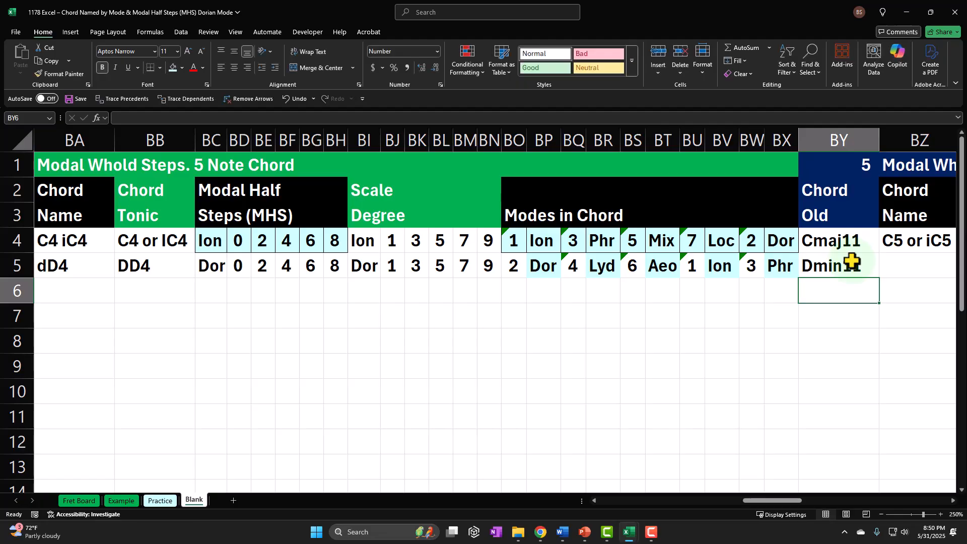
Trace the Dorian six-note chord in the column G mode list by selecting Dor, Lyd, Aeo, Ion, Phr and Mix together.
key(Up)
key(Left)
key(Left)
key(Left)
key(Left)
key(Left)
key(Left)
key(Left)
key(Left)
key(Left)
key(Left)
key(Left)
key(Left)
key(Left)
key(Left)
key(Left)
key(Left)
key(Left)
key(Left)
key(Left)
key(Left)
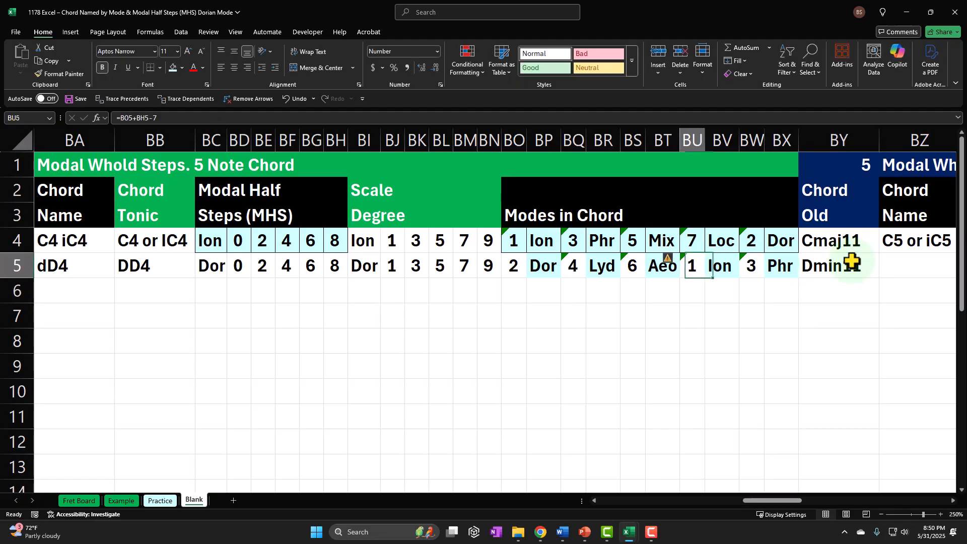
key(Left)
key(Left)
key(Left)
key(Left)
key(Left)
key(Left)
key(Left)
key(Left)
key(Left)
key(Left)
key(Left)
key(Left)
key(Left)
key(Left)
key(Left)
key(Left)
key(Left)
key(Left)
key(Left)
key(Left)
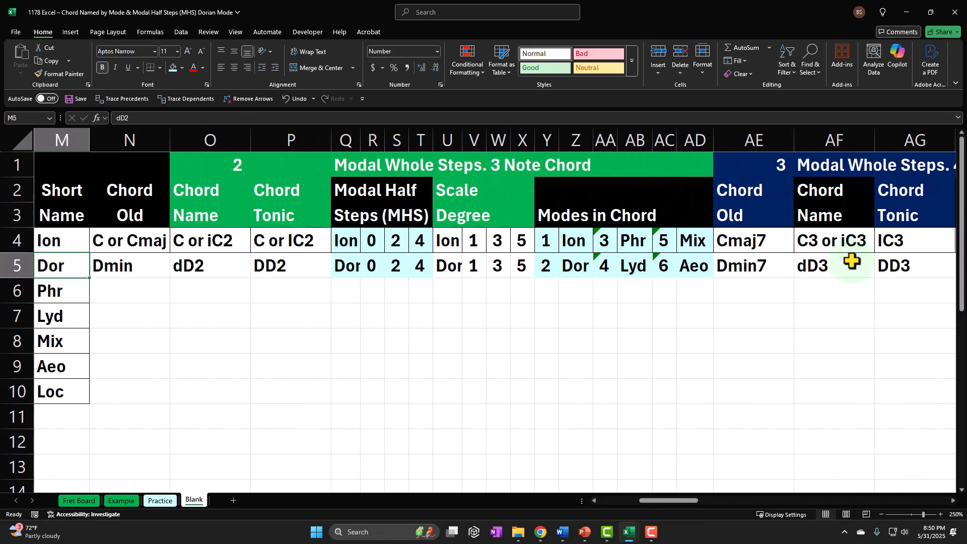
scroll(831, 281, down, 2)
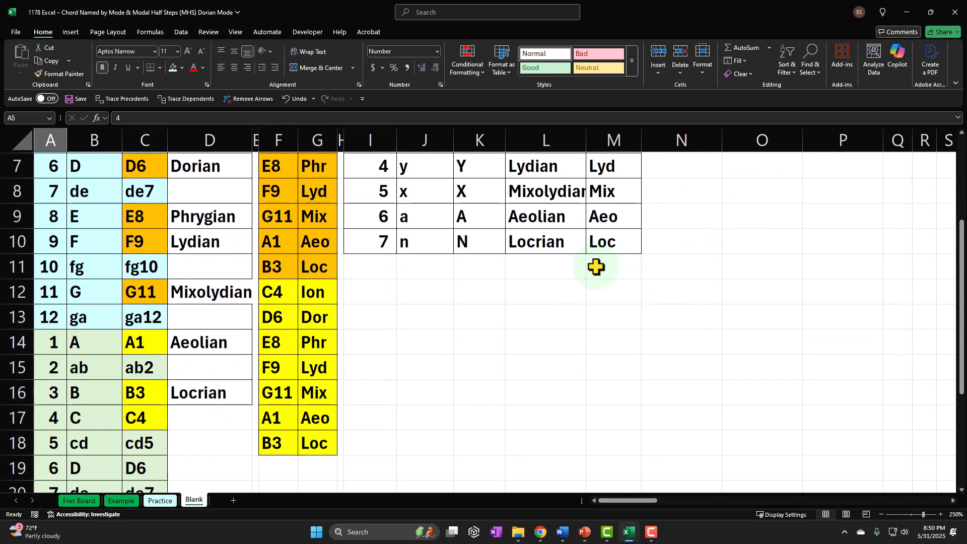
scroll(596, 265, up, 2)
click(307, 297)
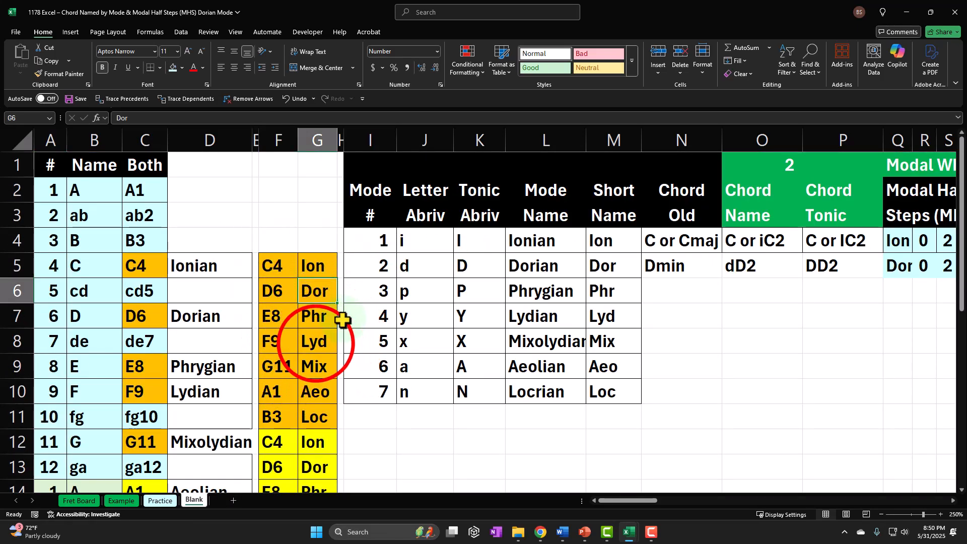
ctrl+click(318, 343)
ctrl+click(321, 391)
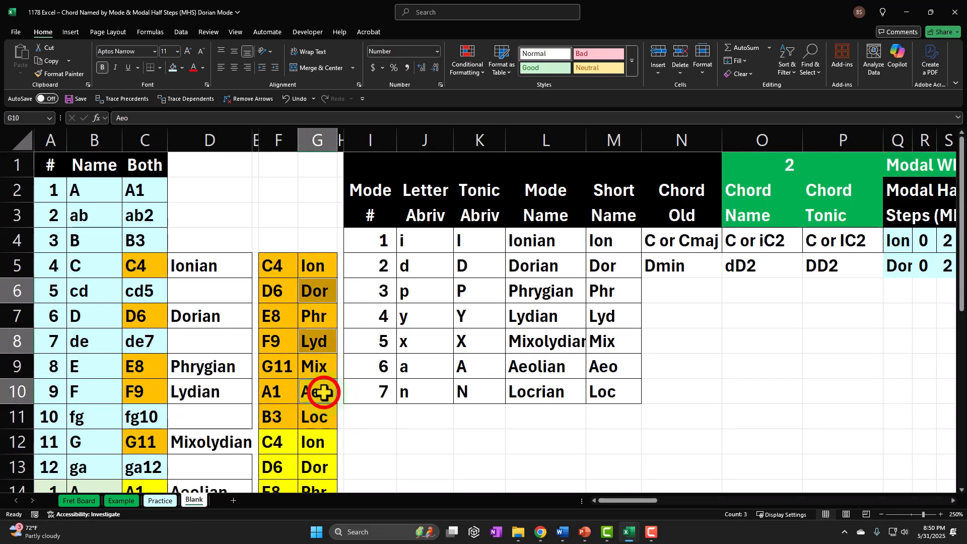
scroll(324, 391, down, 1)
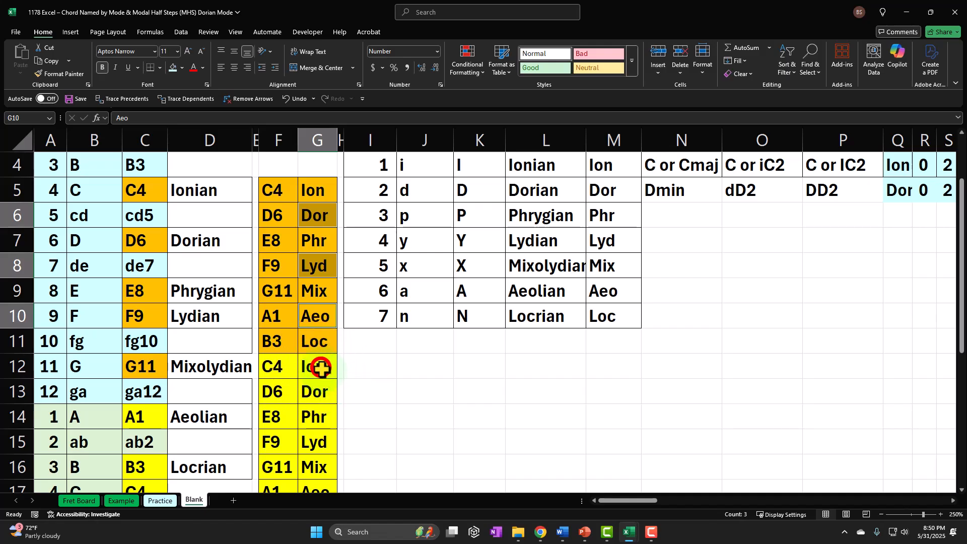
ctrl+click(320, 369)
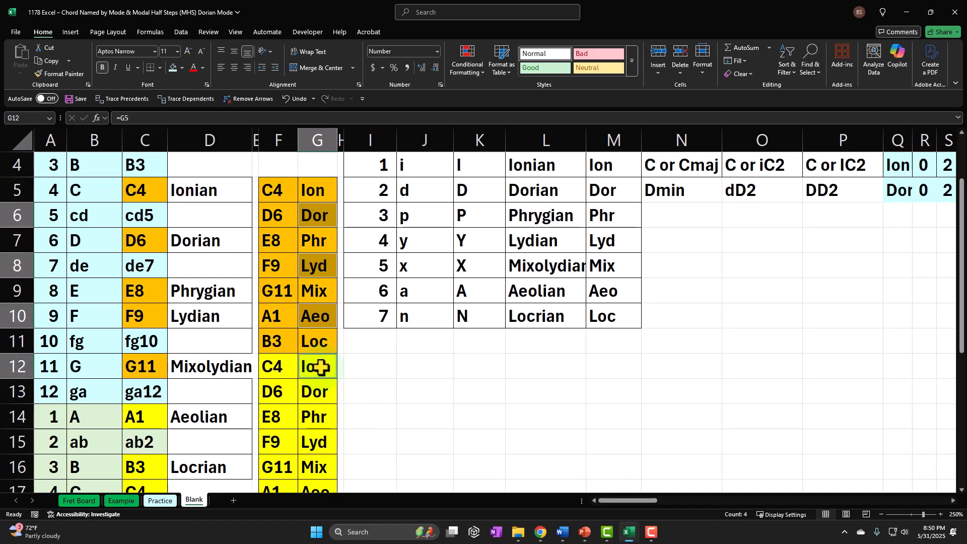
ctrl+click(316, 418)
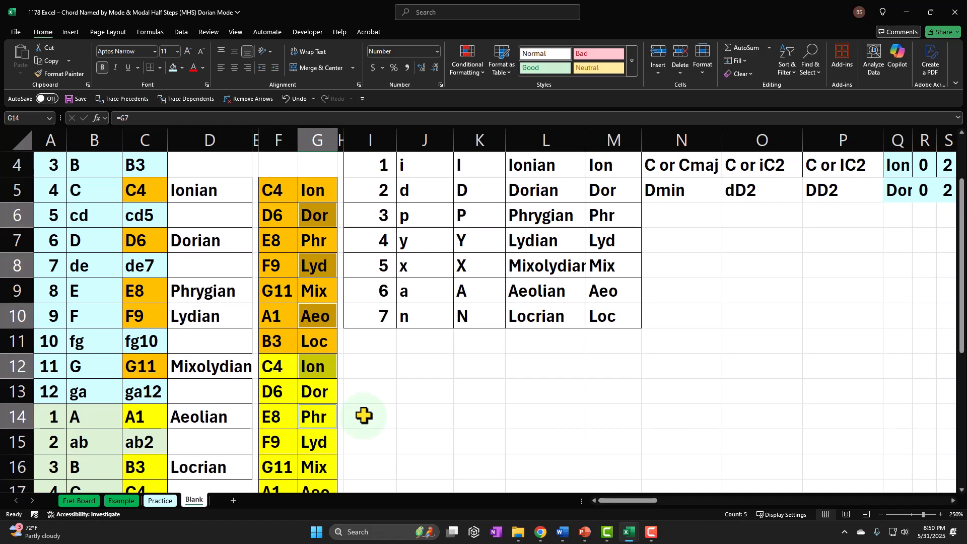
ctrl+click(322, 461)
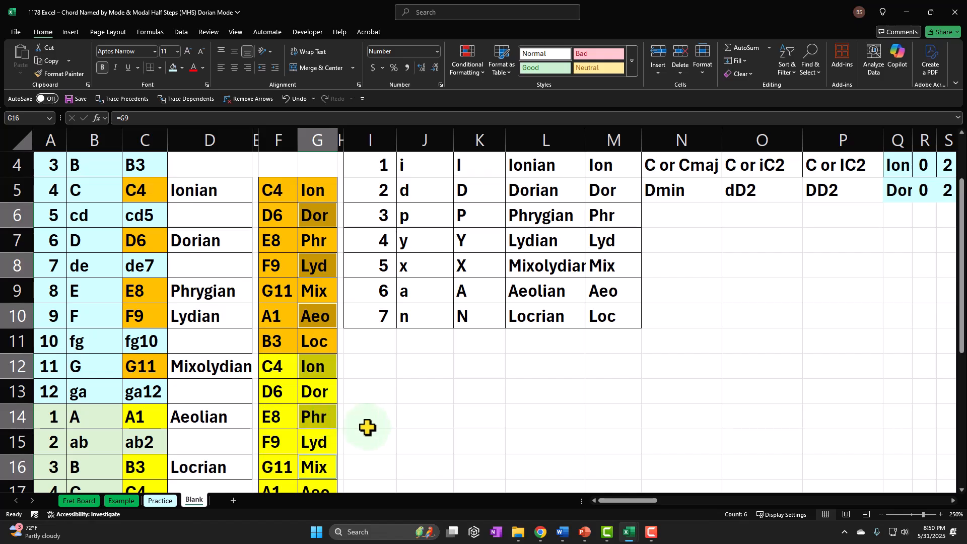
scroll(342, 464, down, 1)
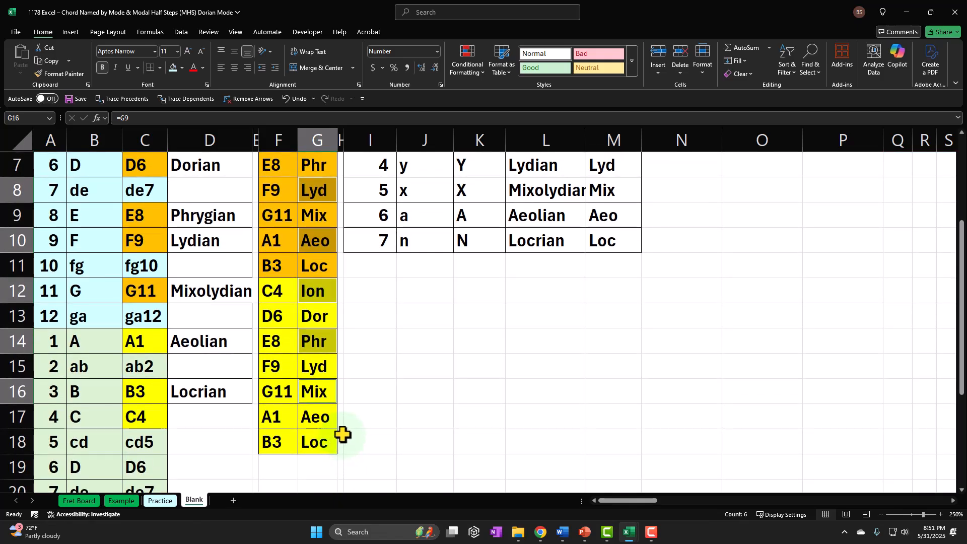
scroll(343, 434, up, 2)
Enter dD5 as the Dorian chord name in cell BZ5 of the 6 Note Chord section.
click(664, 253)
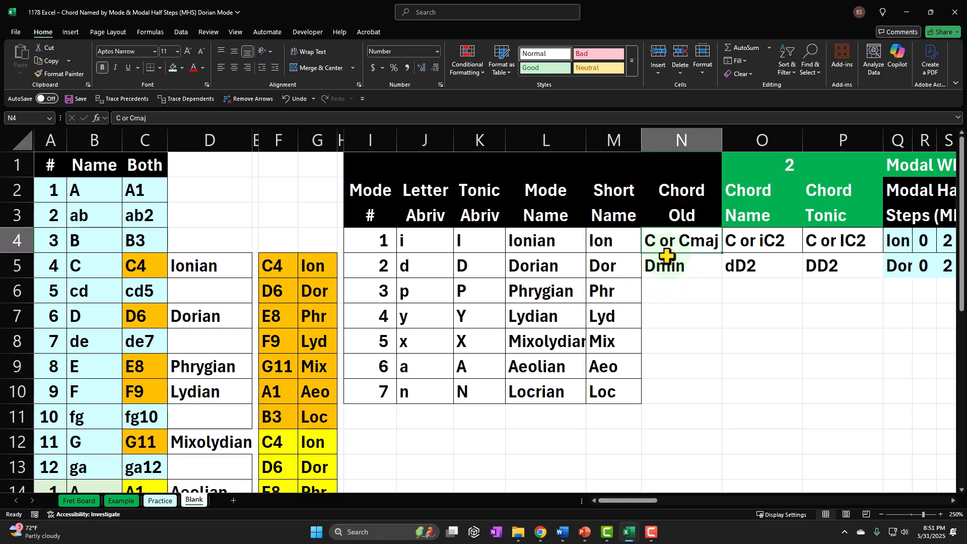
key(Right)
key(Right)
key(Right)
key(Right)
key(Right)
key(Right)
key(Right)
key(Right)
key(Right)
key(Right)
key(Right)
key(Right)
key(Right)
key(Right)
key(Right)
key(Right)
key(Right)
key(Right)
key(Right)
key(Right)
key(Right)
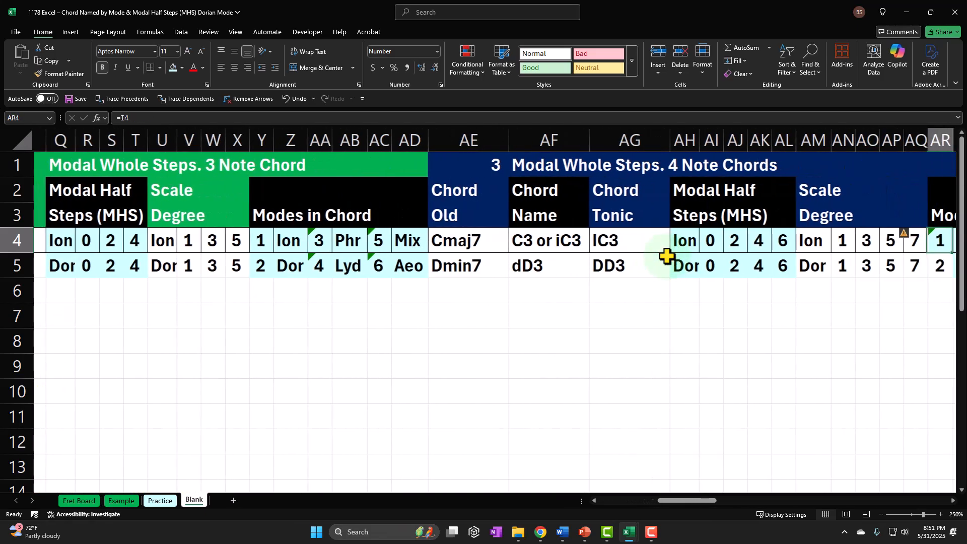
key(Right)
key(Right)
key(Right)
key(Right)
key(Right)
key(Right)
key(Right)
key(Right)
key(Right)
key(Right)
key(Right)
key(Right)
key(Right)
key(Right)
key(Right)
key(Right)
key(Right)
key(Right)
key(Right)
key(Right)
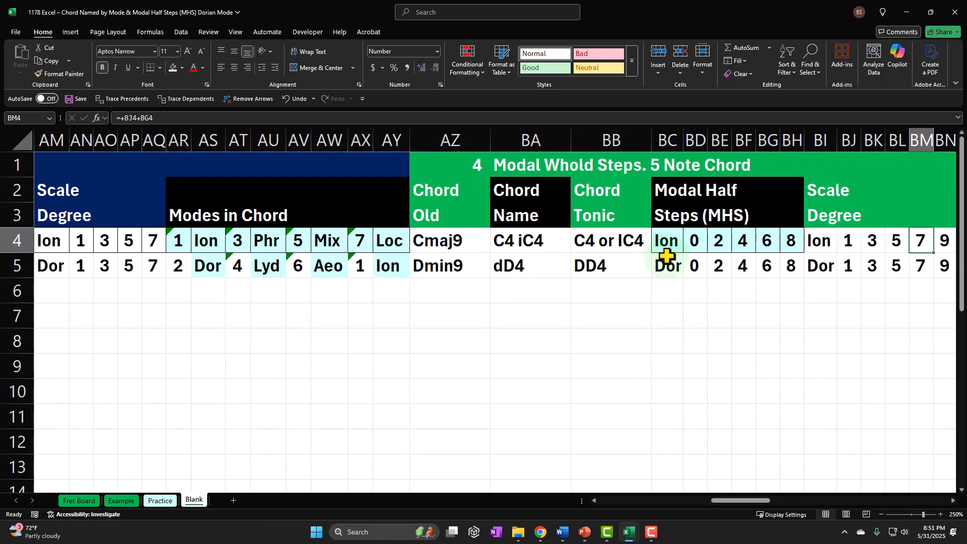
key(Right)
key(Right)
key(Right)
key(Right)
key(Right)
key(Left)
key(Left)
key(Left)
key(Left)
key(Left)
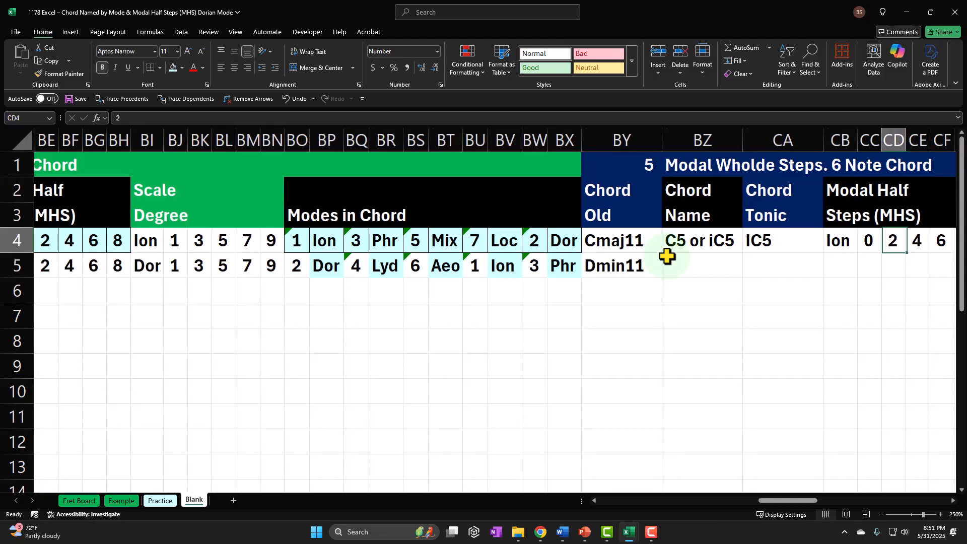
key(Left)
key(Down)
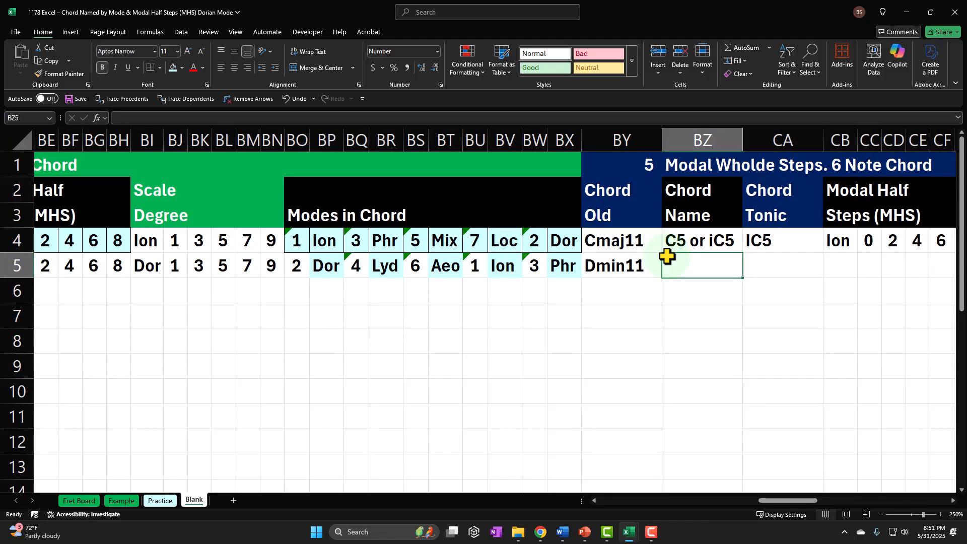
text(d)
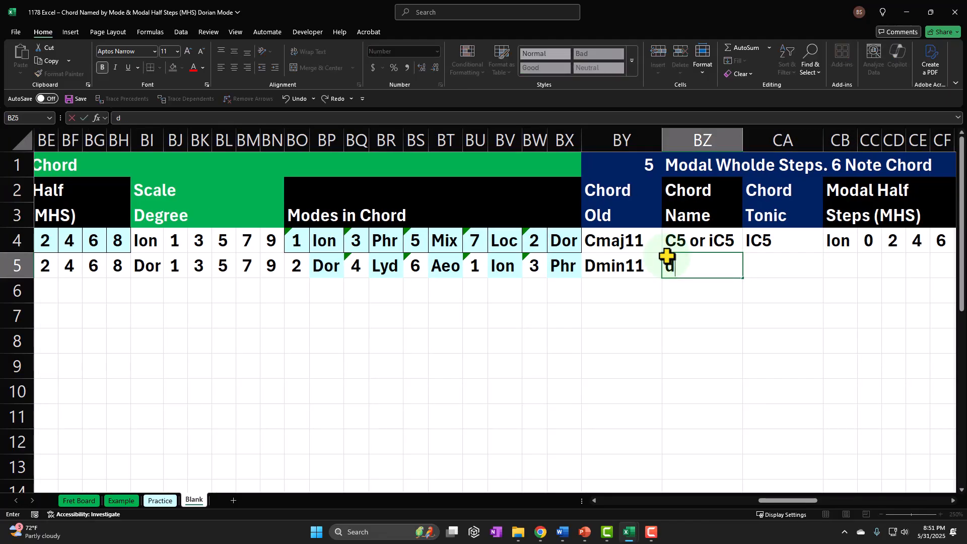
text(D5)
key(Return)
key(Up)
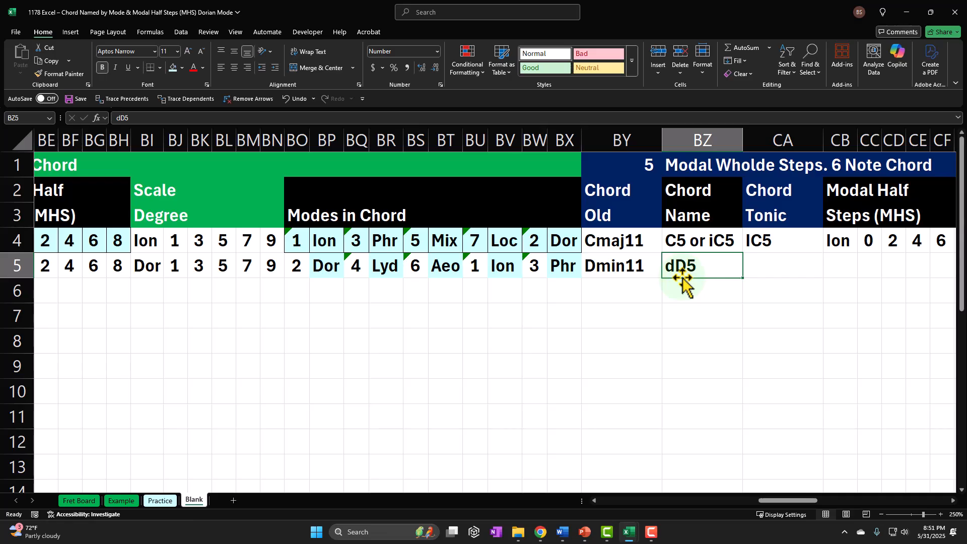
Enter DD5 as the Dorian chord tonic in cell CA5.
key(Right)
key(Right)
key(Right)
key(Right)
key(Right)
key(Right)
key(Right)
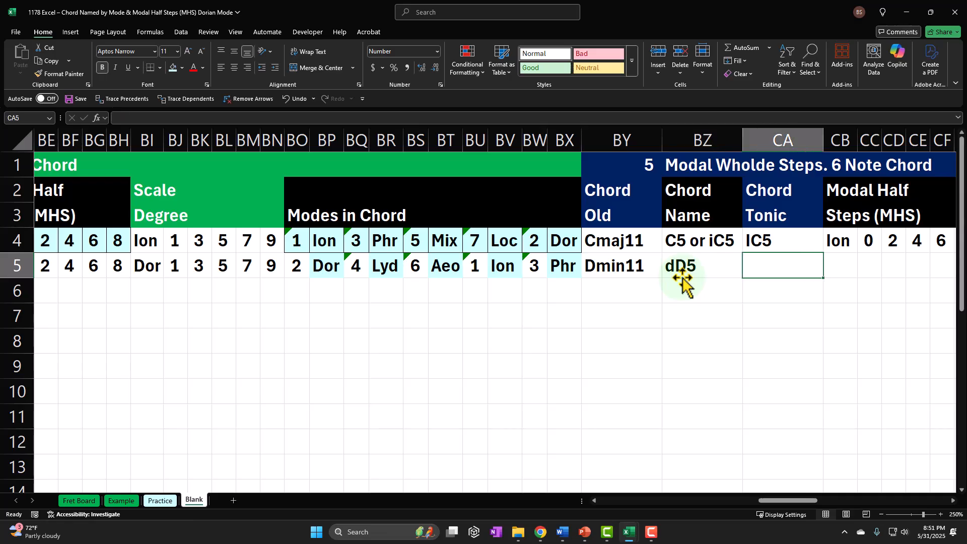
key(Right)
key(Right)
key(Right)
key(Right)
key(Right)
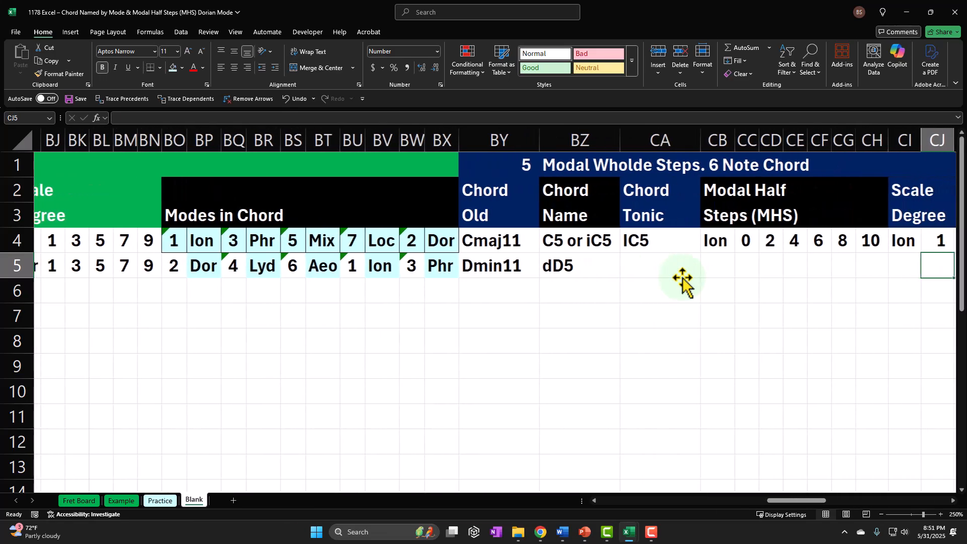
key(Left)
key(Left)
key(Left)
key(Left)
key(Left)
key(Left)
key(Left)
key(Left)
key(Left)
key(Left)
key(Left)
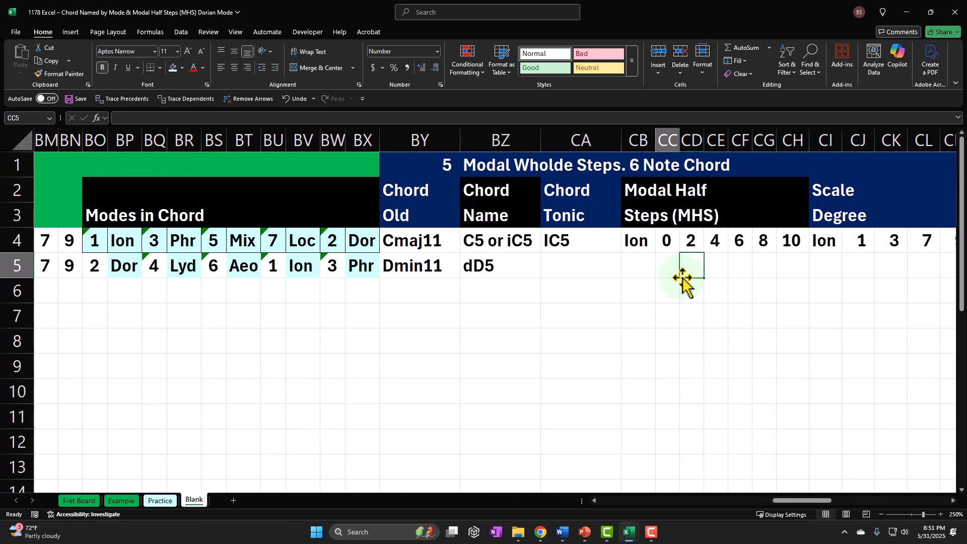
text(DD)
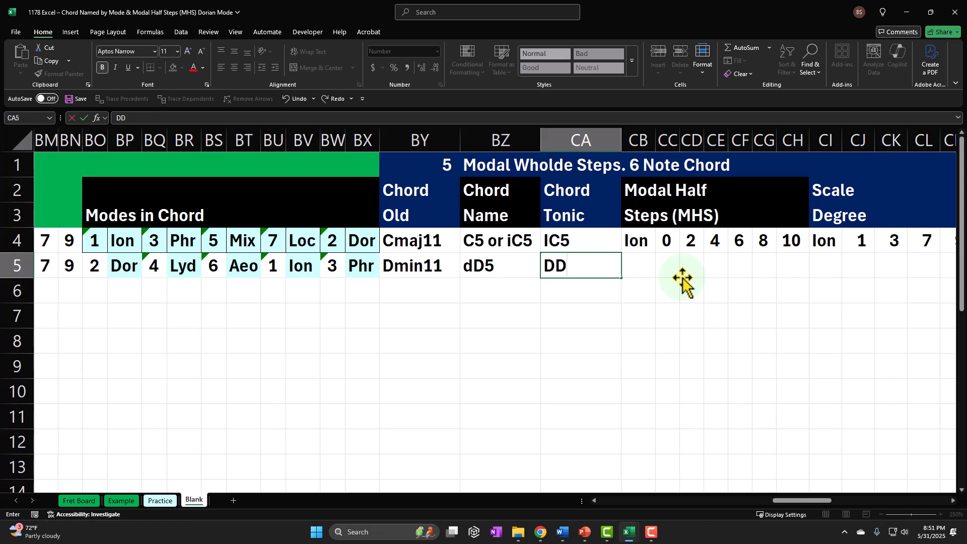
text(5)
key(Return)
Start the Dorian modal half steps by linking CB5 to the Dor cell with =BP5 and entering 0 in CC5.
key(Right)
key(Up)
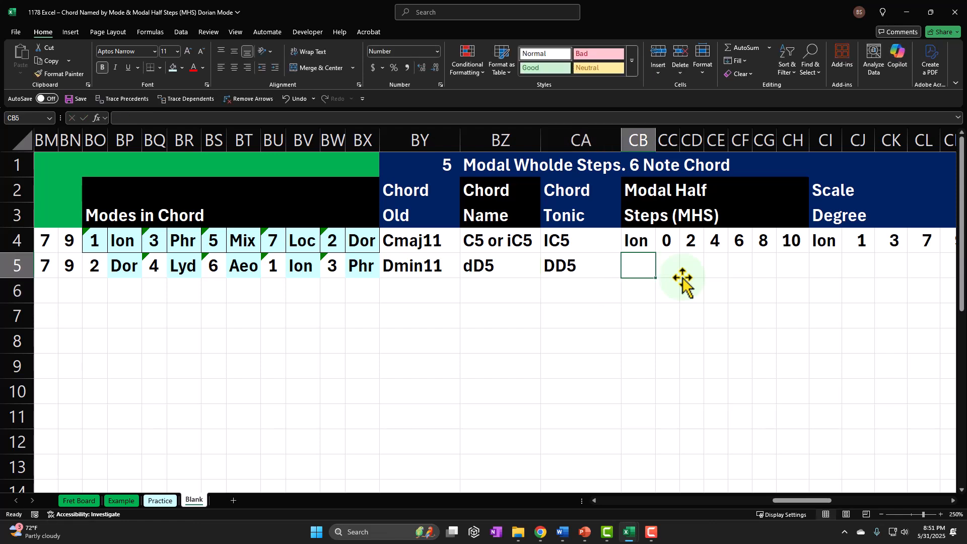
text(=)
key(Left)
key(Left)
key(Left)
key(Left)
key(Left)
key(Left)
key(Left)
key(Left)
key(Left)
key(Left)
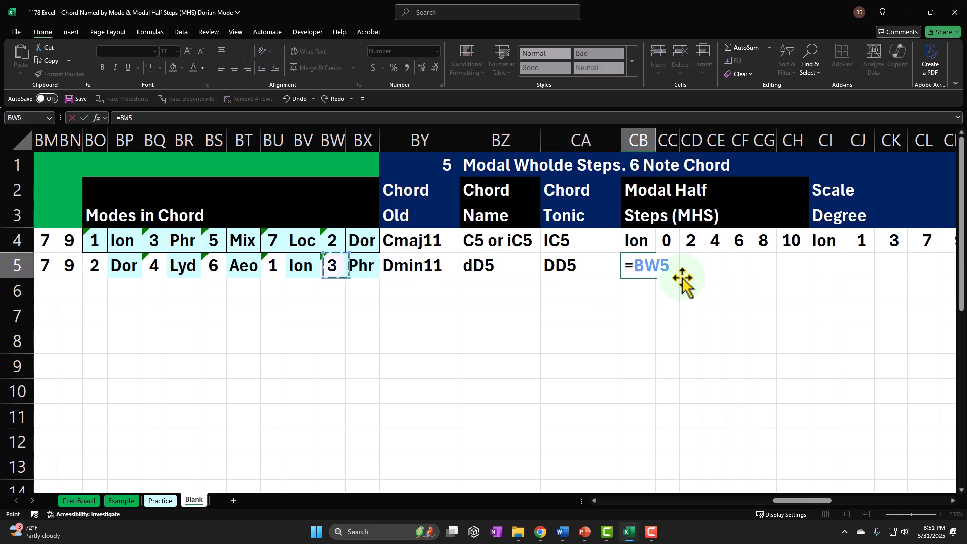
key(Left)
key(Left)
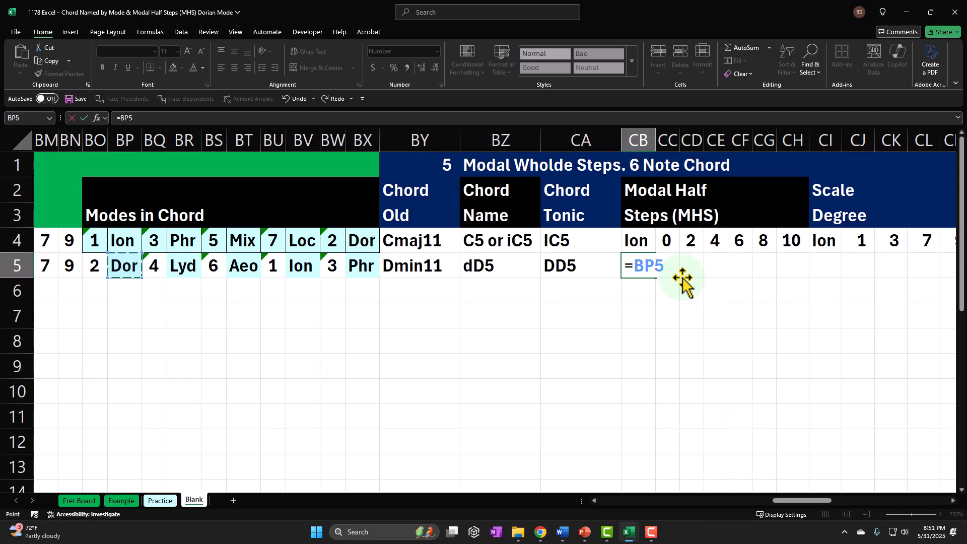
key(Tab)
text(0)
key(Tab)
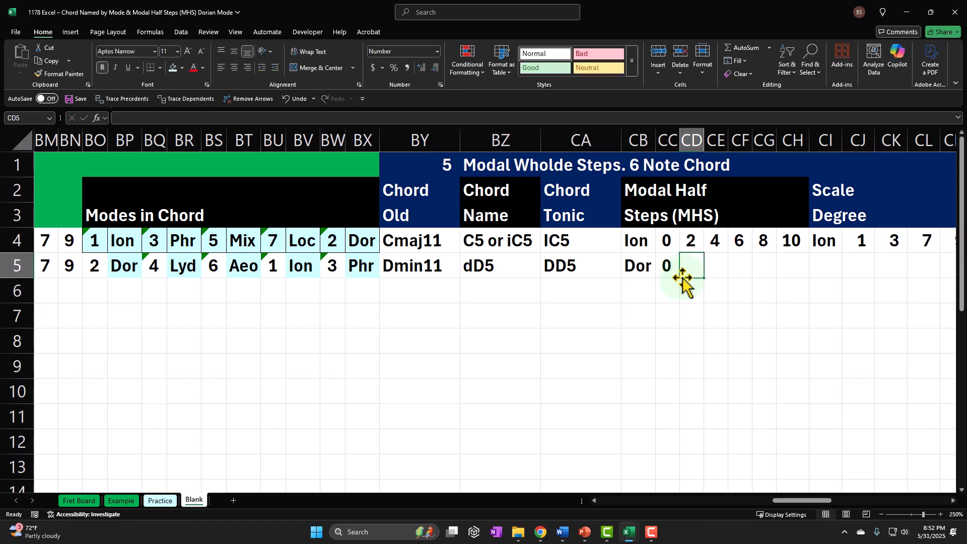
Complete the Dorian modal half steps by entering 2, 4, 6, 8 and 10 in cells CD5 through CH5.
text(2)
key(Tab)
text(4)
key(Tab)
text(6)
key(Tab)
text(8)
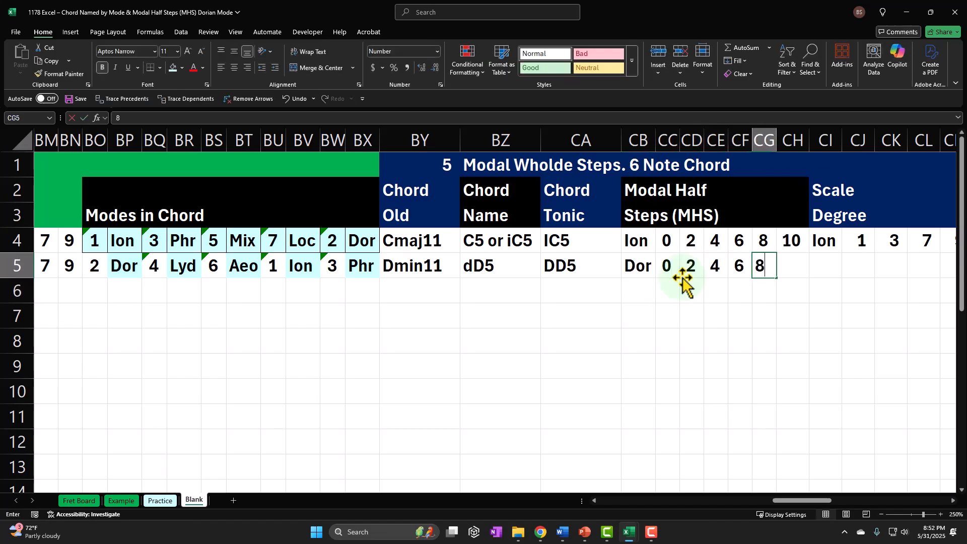
key(Tab)
text(10)
key(Return)
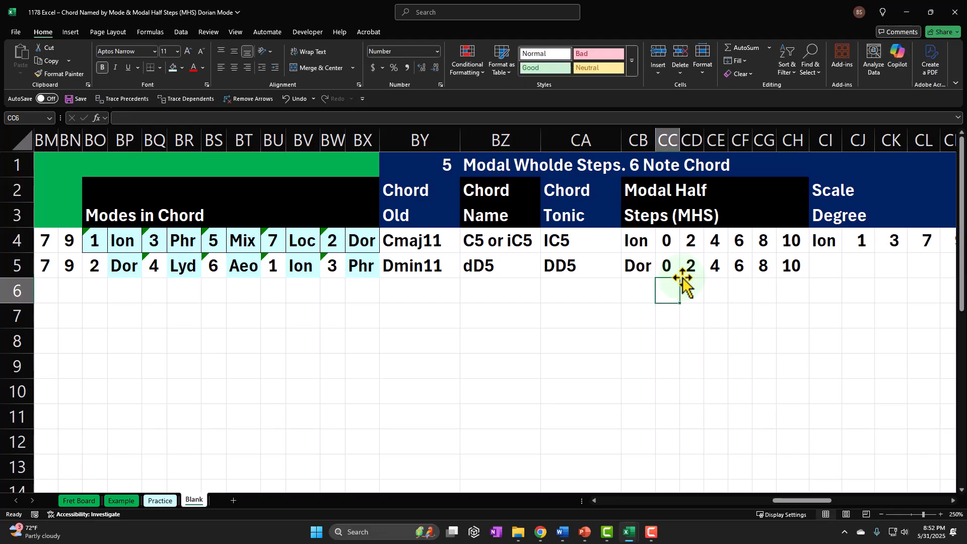
Link cell CI5 of the Scale Degree section to the Dor label with =CB5.
key(Right)
key(Right)
key(Right)
key(Right)
key(Right)
key(Right)
key(Up)
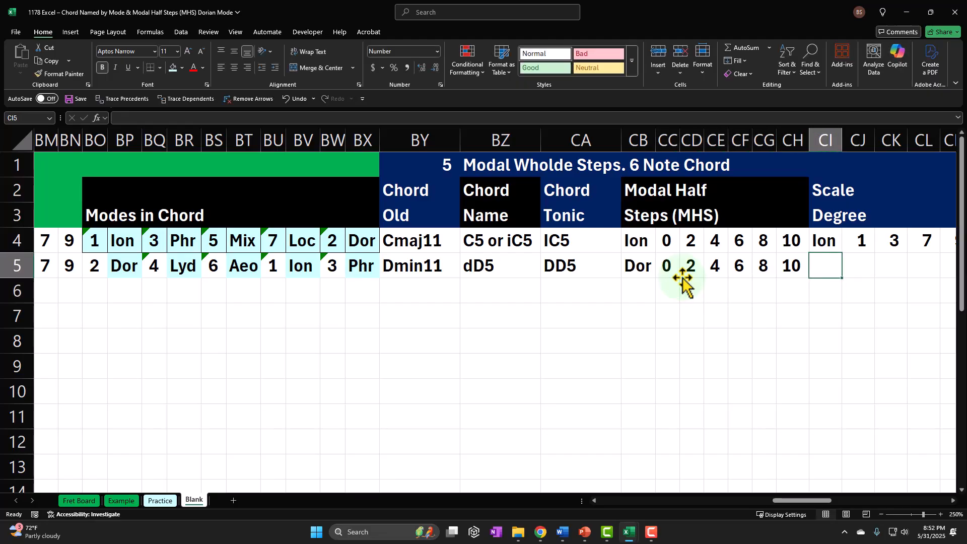
text(=)
key(Left)
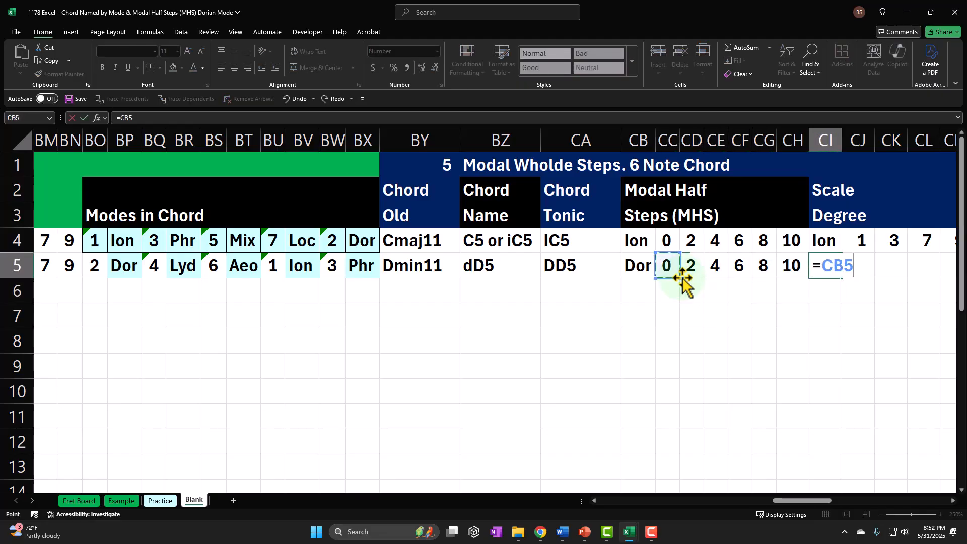
key(Tab)
Set the first Dorian scale degree in CJ5 by linking it to the Ionian cell with =CJ4.
text(=)
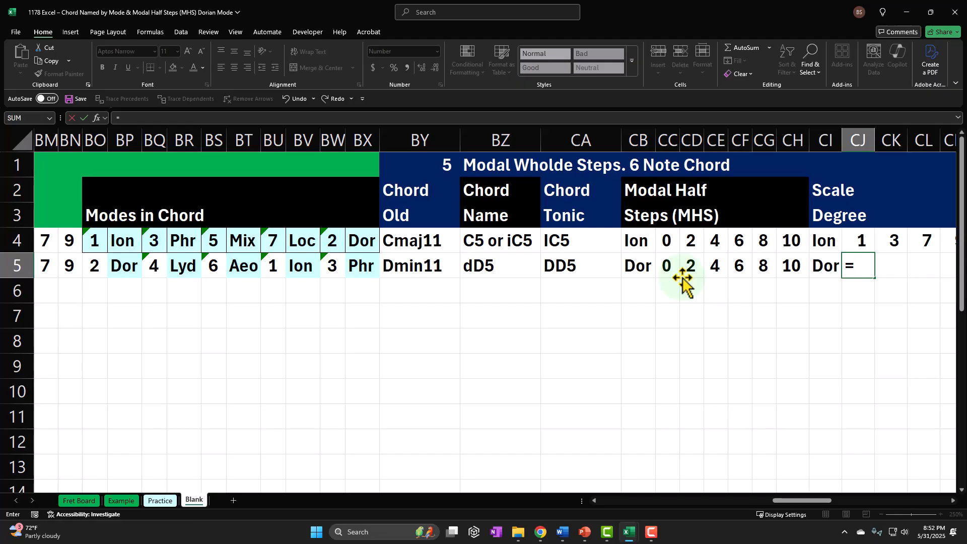
key(Up)
key(Return)
Calculate the second Dorian scale degree in CK5 with =CJ5+CD5.
key(Right)
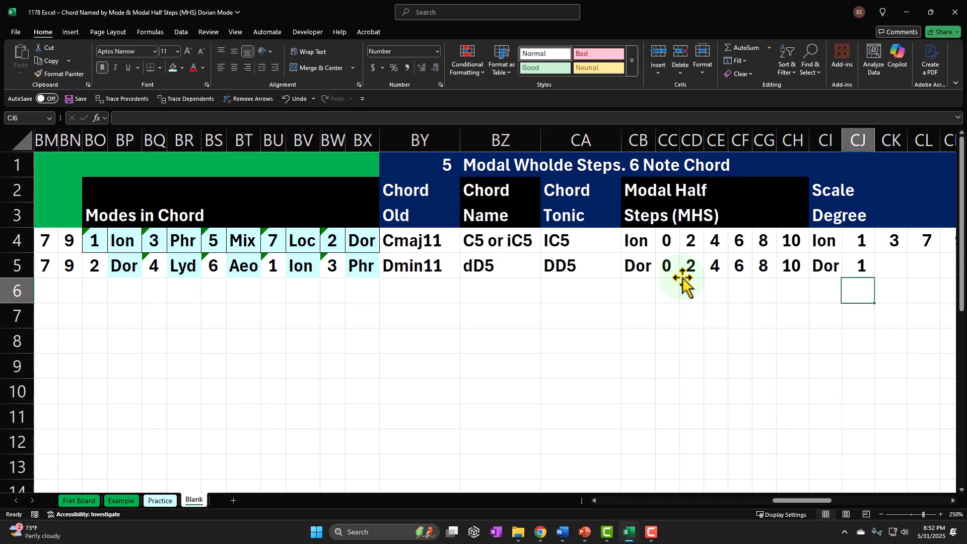
key(Right)
key(Up)
text(=)
key(Left)
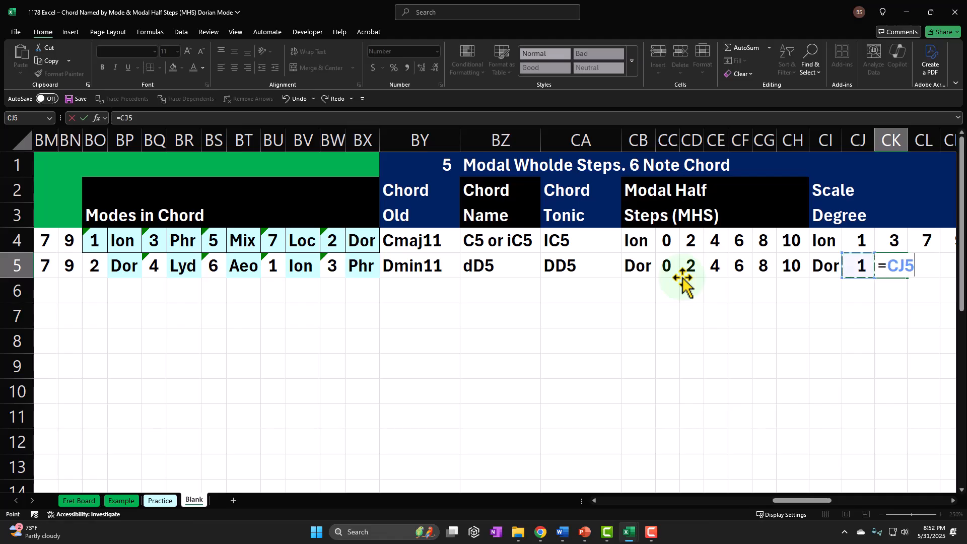
text(+)
key(Left)
key(Left)
key(Left)
key(Left)
key(Left)
key(Left)
key(Left)
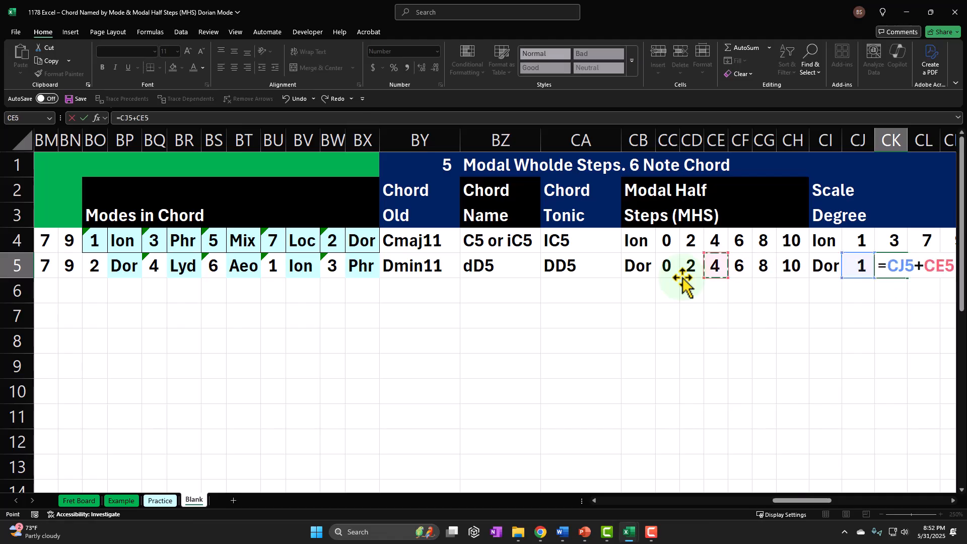
key(Tab)
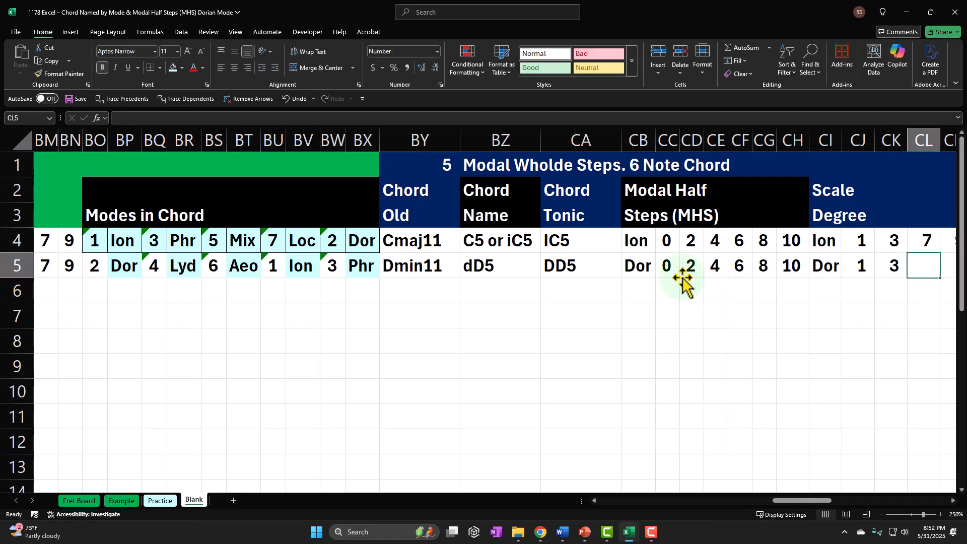
Calculate the third Dorian scale degree in CL5 with +CJ5+CE5.
text(+)
key(Left)
key(Left)
text(+)
key(Left)
key(Left)
key(Left)
key(Left)
key(Left)
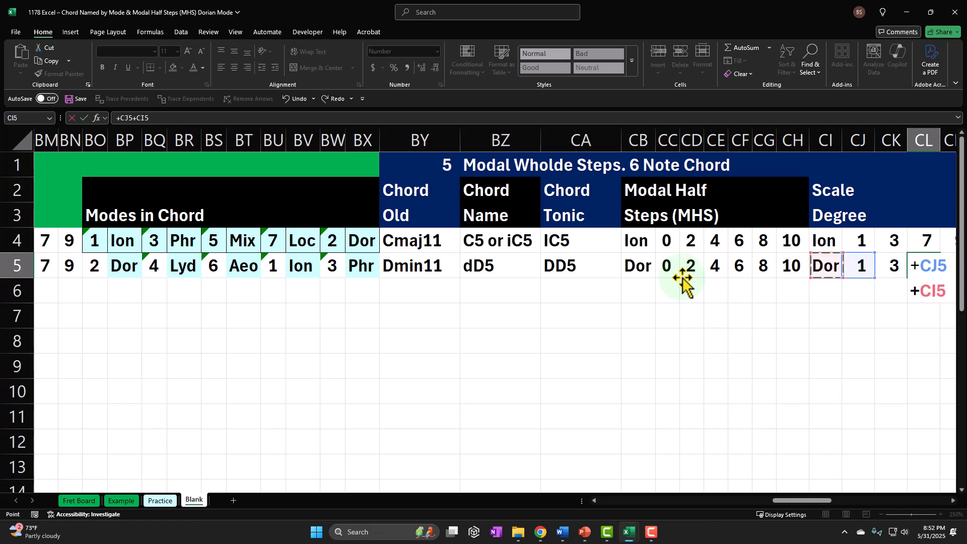
key(Tab)
Calculate the fourth Dorian scale degree by adding CJ5 and CF5 with +CJ5+CF5.
text(+)
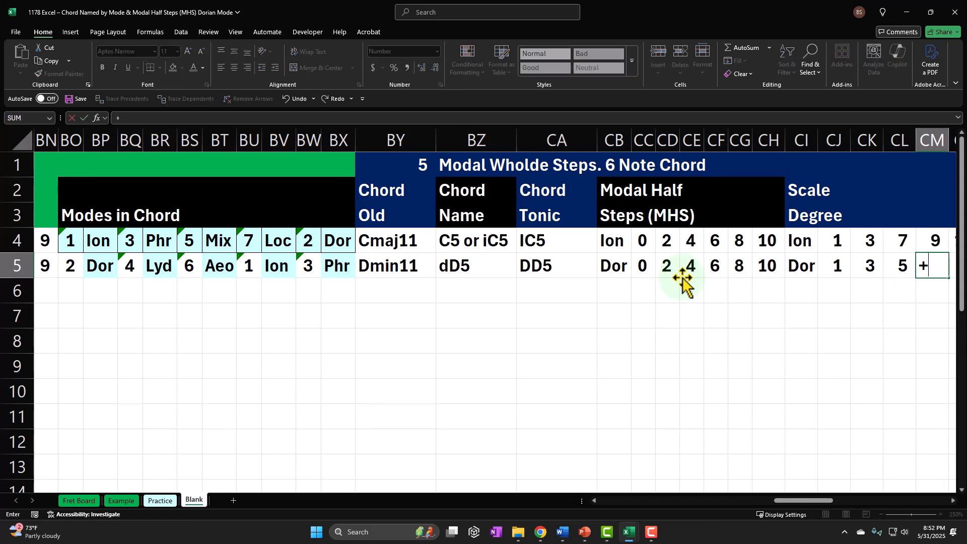
key(Left)
key(Left)
key(Left)
text(+)
key(Left)
key(Left)
key(Left)
key(Left)
key(Left)
key(Left)
key(Left)
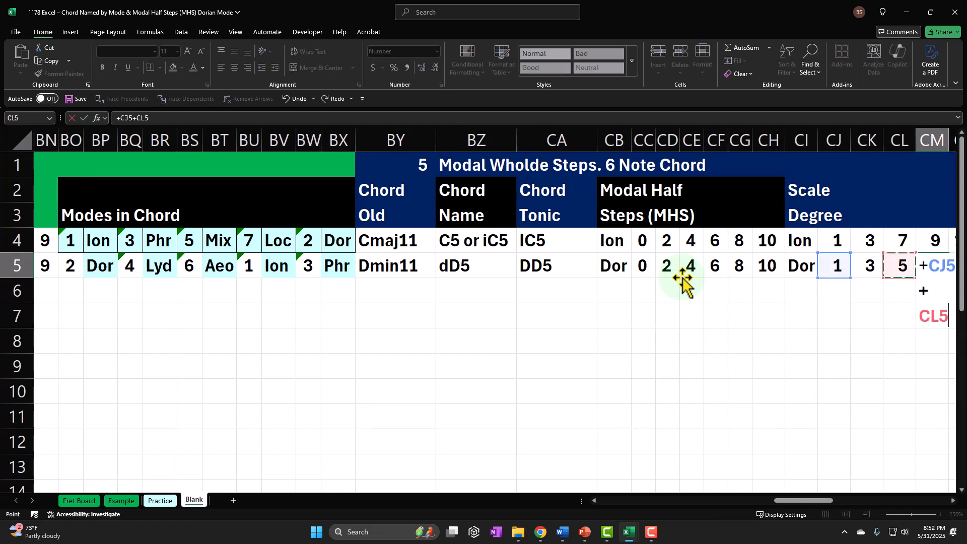
key(Tab)
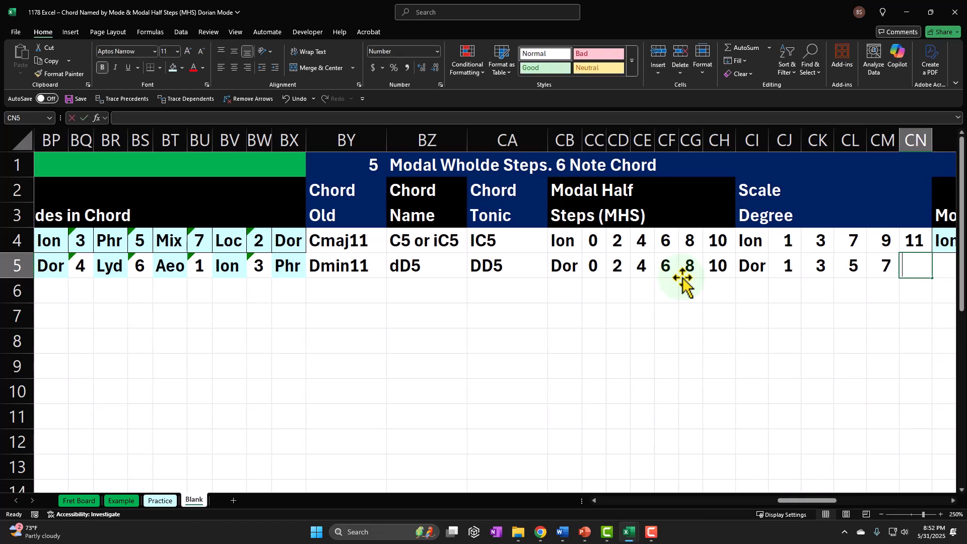
Calculate the fifth Dorian scale degree by adding CJ5 and CG5 with +CJ5+CG5.
text(+)
key(Left)
key(Left)
key(Left)
key(Left)
key(Left)
key(Left)
key(Left)
key(Left)
key(Left)
key(Left)
key(Left)
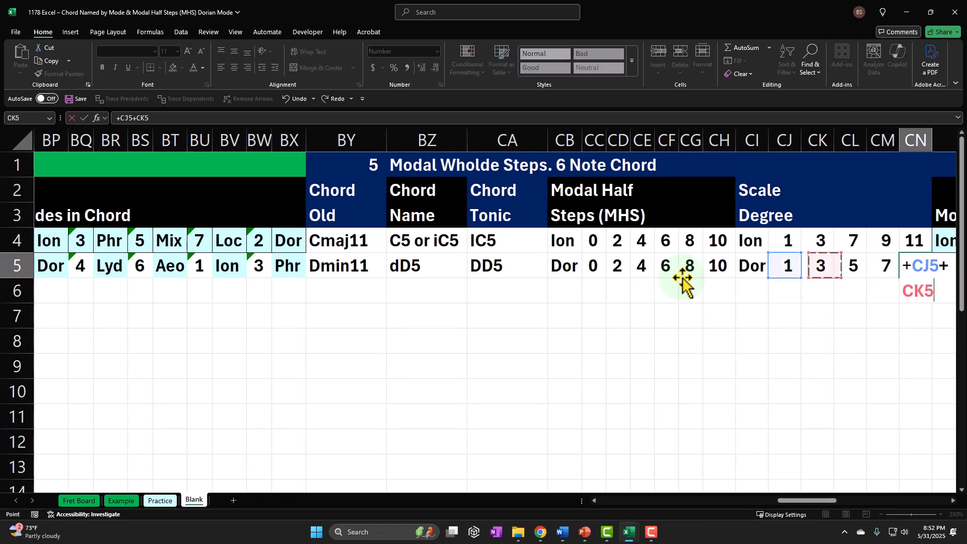
key(Tab)
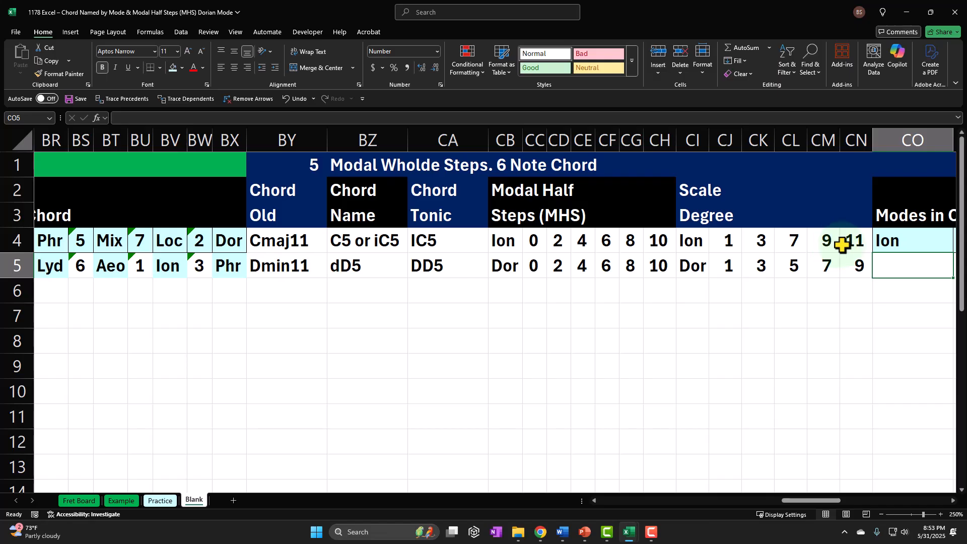
Insert a blank column before column CM and move the Ionian scale degree 7 from CL4 to CM4.
drag(698, 240, 826, 242)
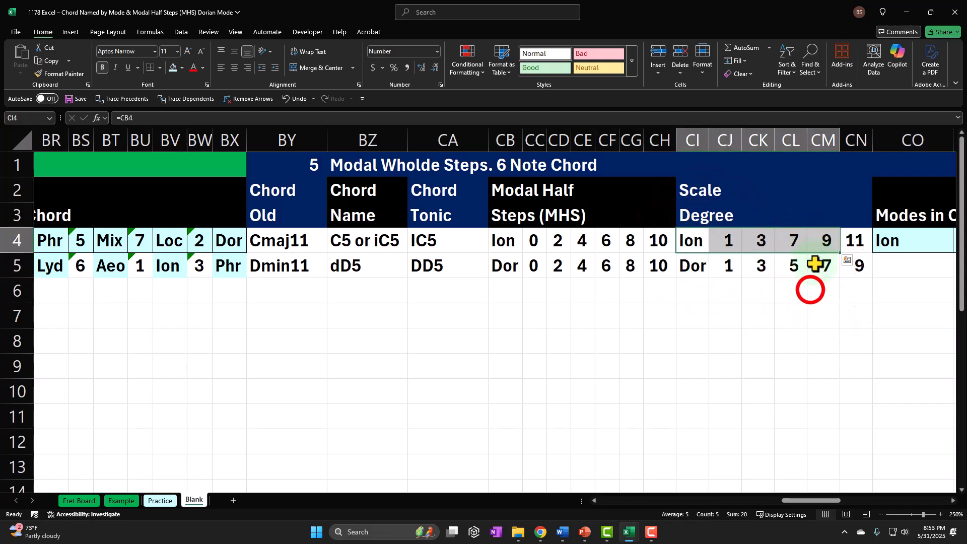
click(819, 290)
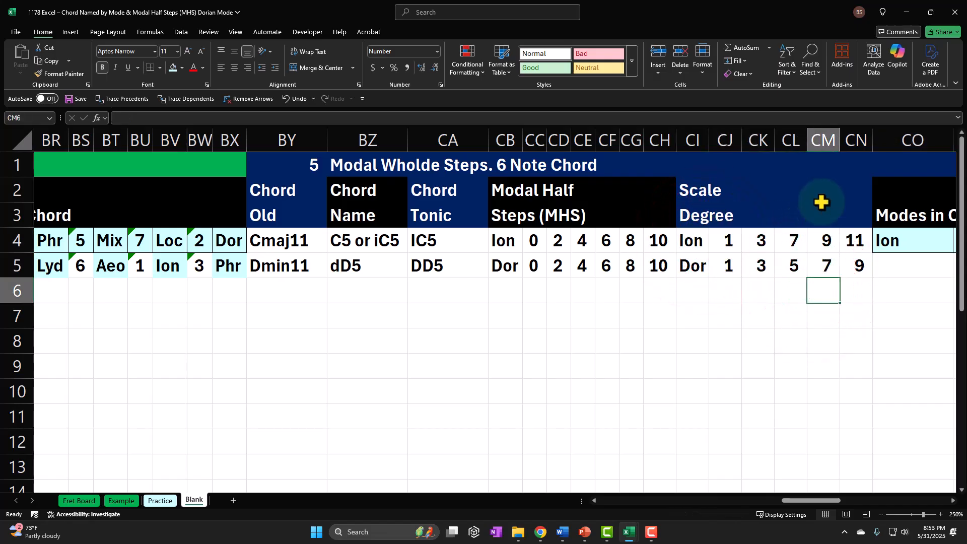
click(824, 134)
right_click(824, 171)
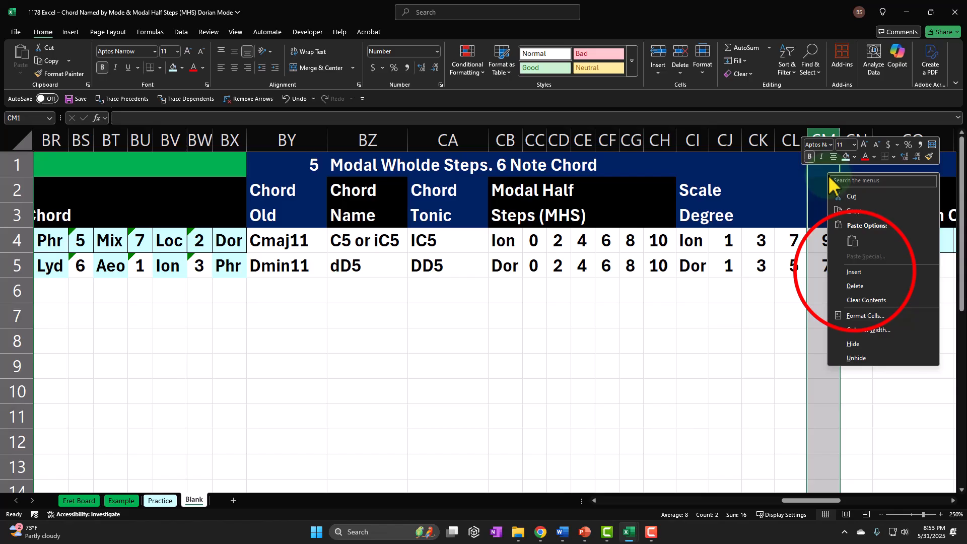
click(855, 277)
click(829, 244)
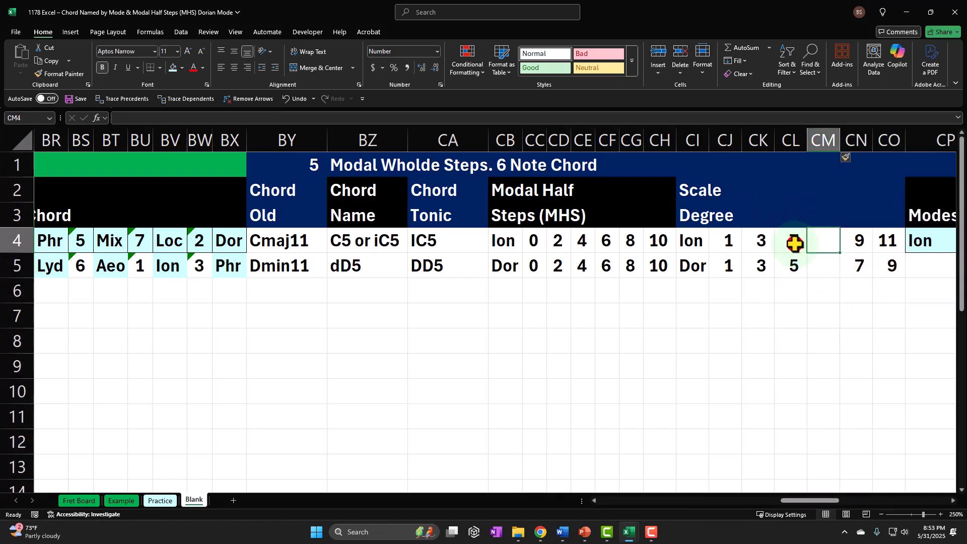
click(804, 241)
drag(806, 241, 823, 245)
Calculate the missing Ionian scale degree in CL4 with =CJ4+CE4.
click(800, 239)
text(=)
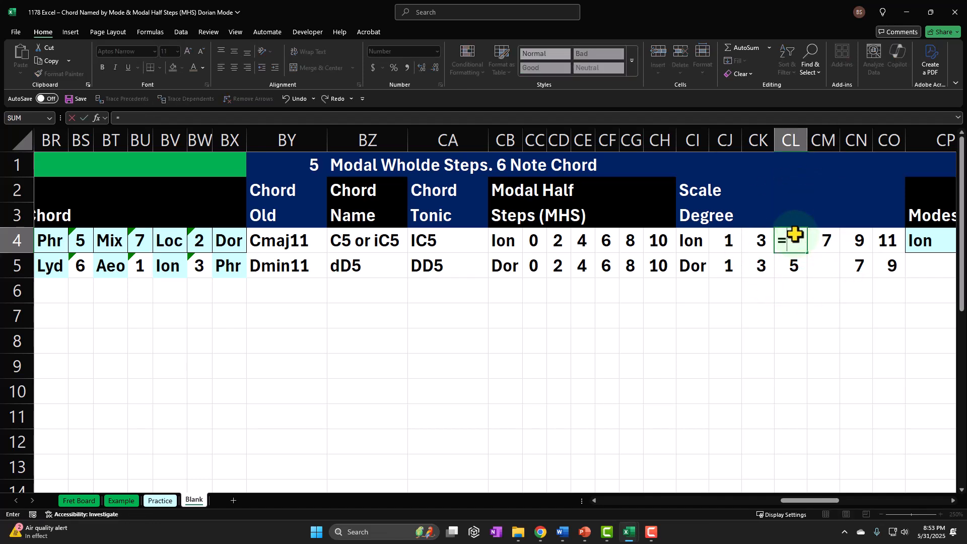
key(Left)
key(Left)
text(+)
key(Left)
key(Left)
key(Left)
key(Left)
key(Left)
key(Left)
key(Left)
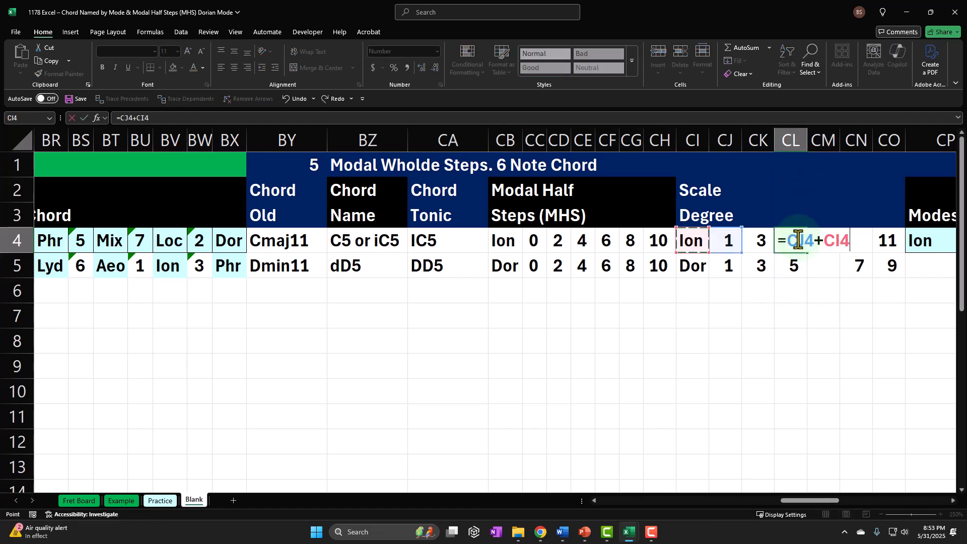
key(Return)
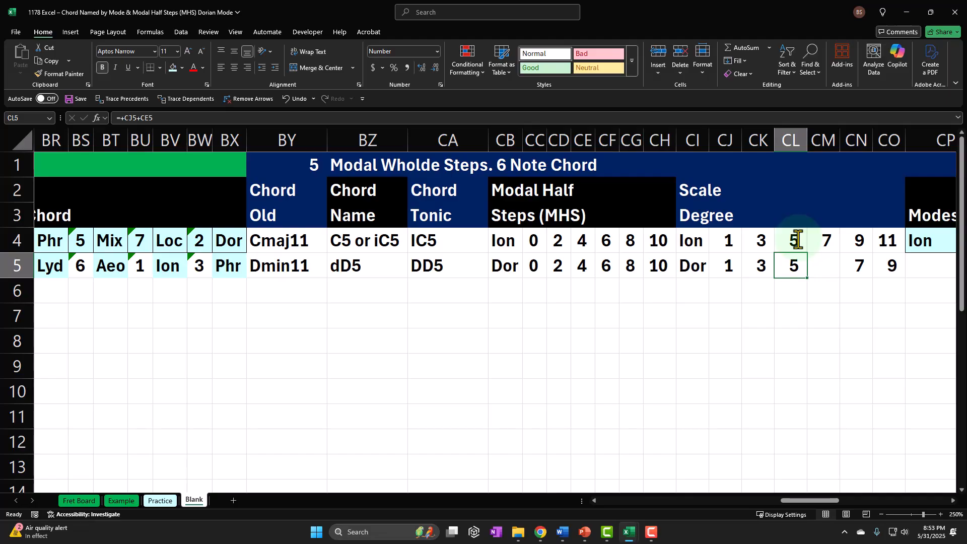
Move the Dorian scale degrees 7 and 9 to CM5:CN5 and enter =CJ5+CH5 in CO5.
key(Right)
mouse_move(864, 264)
mouse_down()
mouse_move(894, 266)
mouse_move(839, 283)
mouse_move(843, 274)
mouse_up()
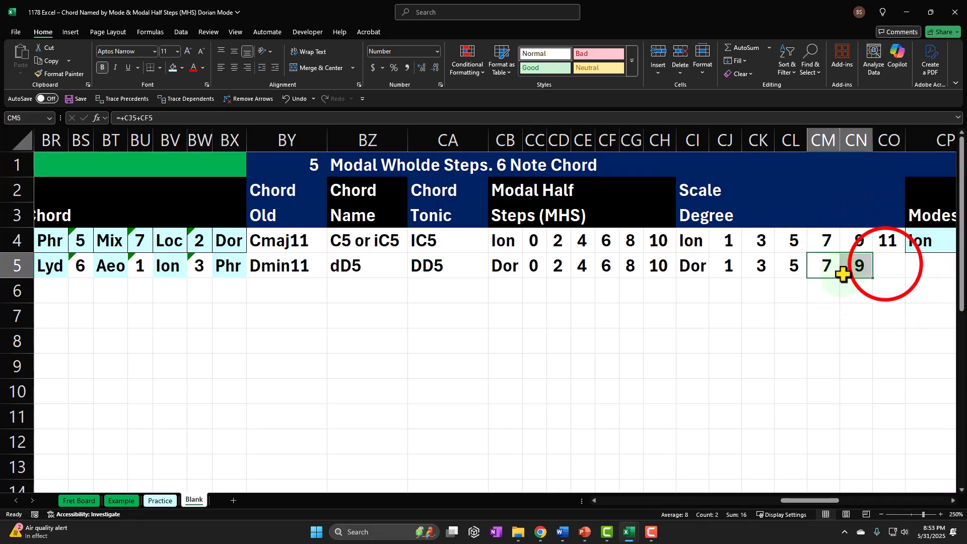
click(887, 265)
text(=)
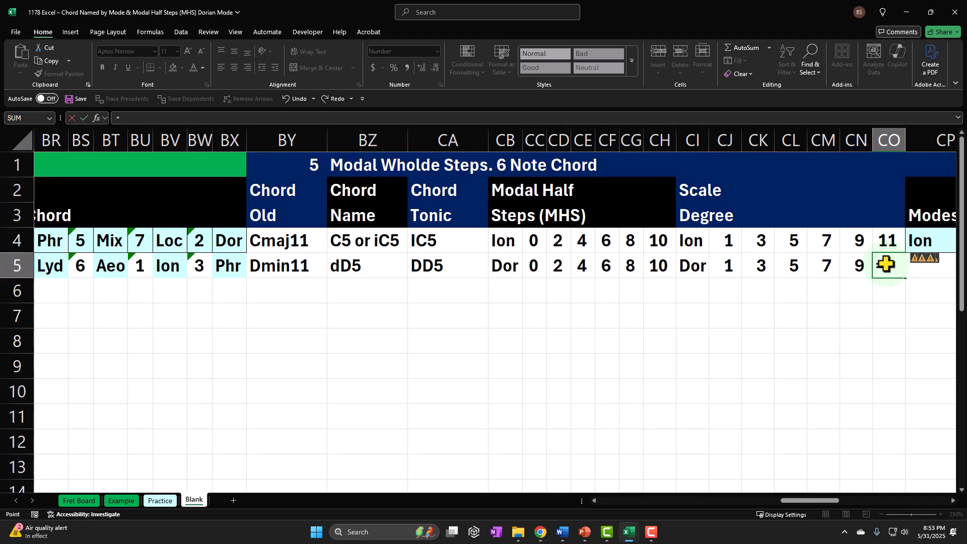
key(Left)
key(Left)
key(Left)
key(Left)
key(Left)
key(Left)
key(Left)
key(Left)
key(Left)
key(Left)
key(Left)
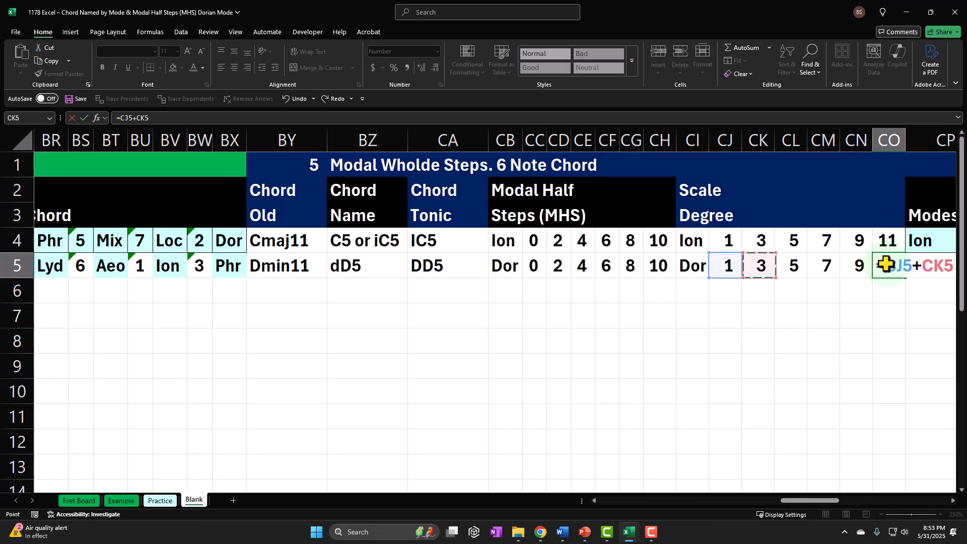
key(Return)
Review the formulas behind the Dorian scale degrees from CJ5 to CO5.
click(887, 264)
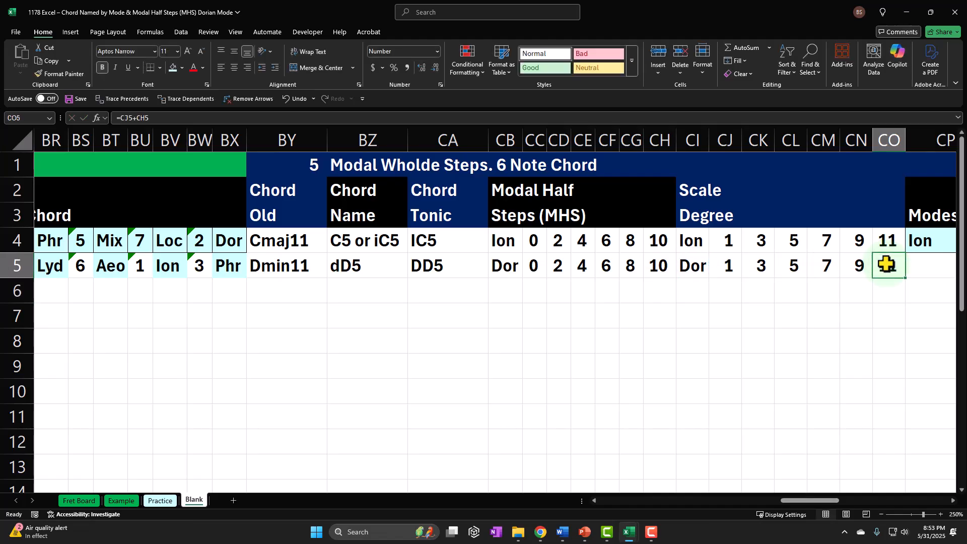
click(733, 267)
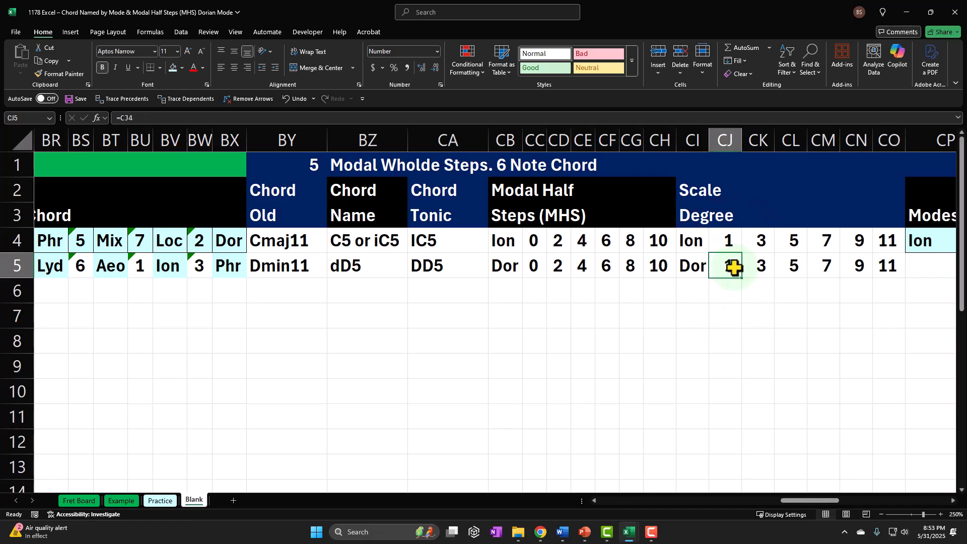
key(Right)
key(Right)
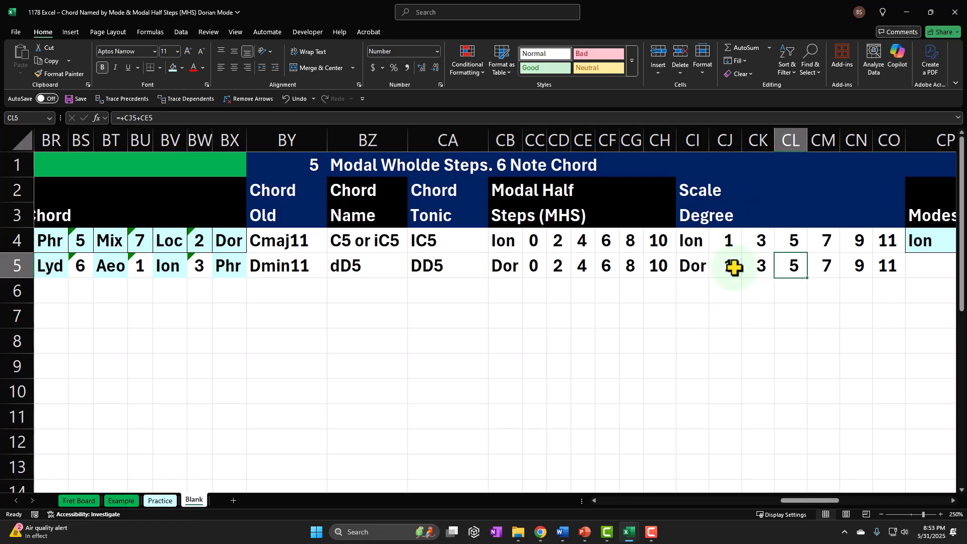
key(Right)
key(Right)
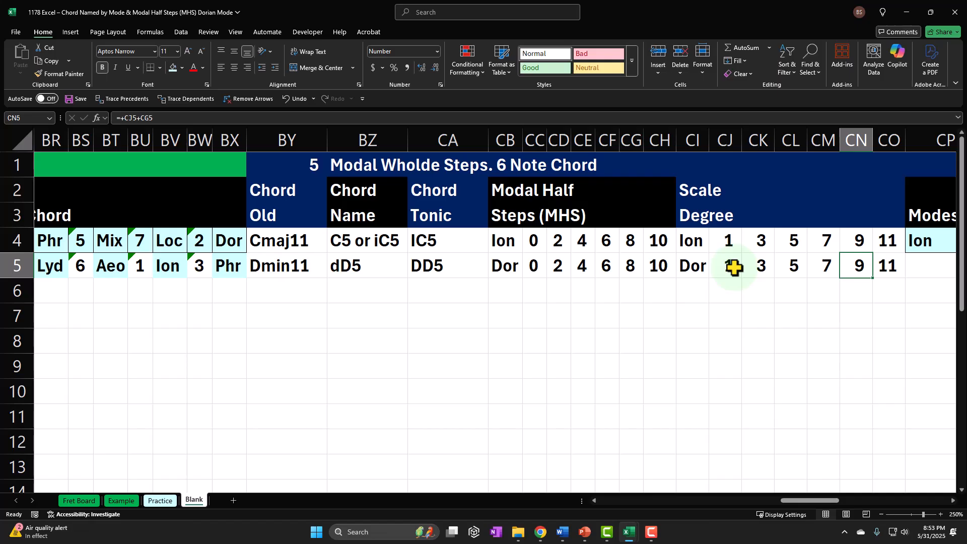
key(Right)
key(Right)
Look over the Modes in Chord and 7 Note Chord sections along row 5, returning to the empty cell CP5.
key(Right)
key(Right)
key(Right)
key(Right)
key(Right)
key(Right)
key(Right)
key(Right)
key(Right)
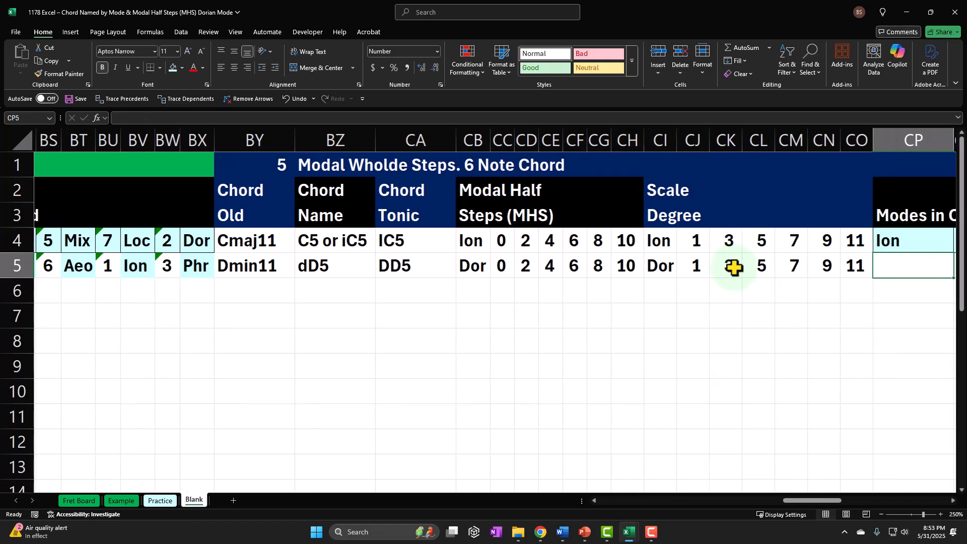
key(Right)
key(Right)
key(Right)
key(Right)
key(Right)
key(Right)
key(Right)
key(Right)
key(Right)
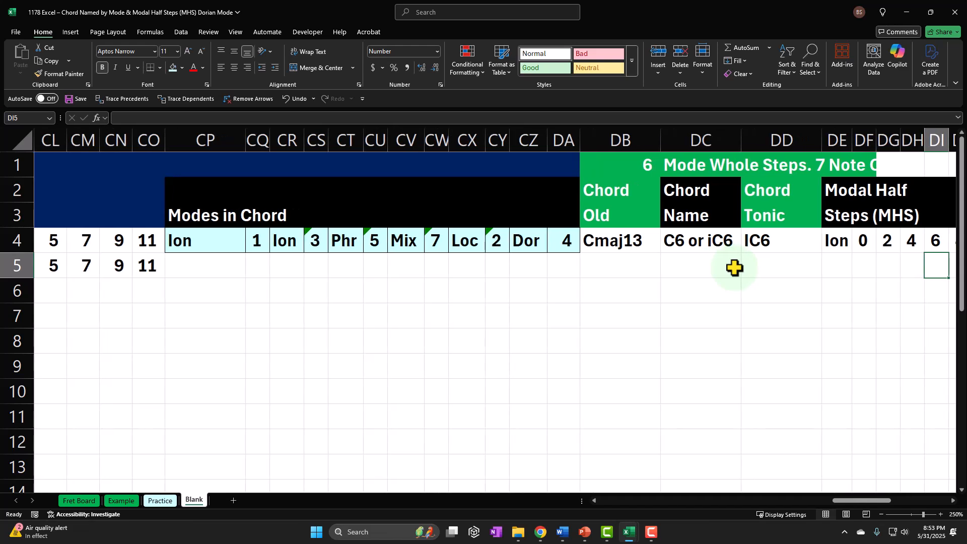
key(Left)
key(Left)
key(Left)
key(Left)
key(Left)
key(Left)
key(Left)
key(Left)
key(Left)
key(Left)
key(Left)
key(Left)
key(Left)
key(Left)
key(Left)
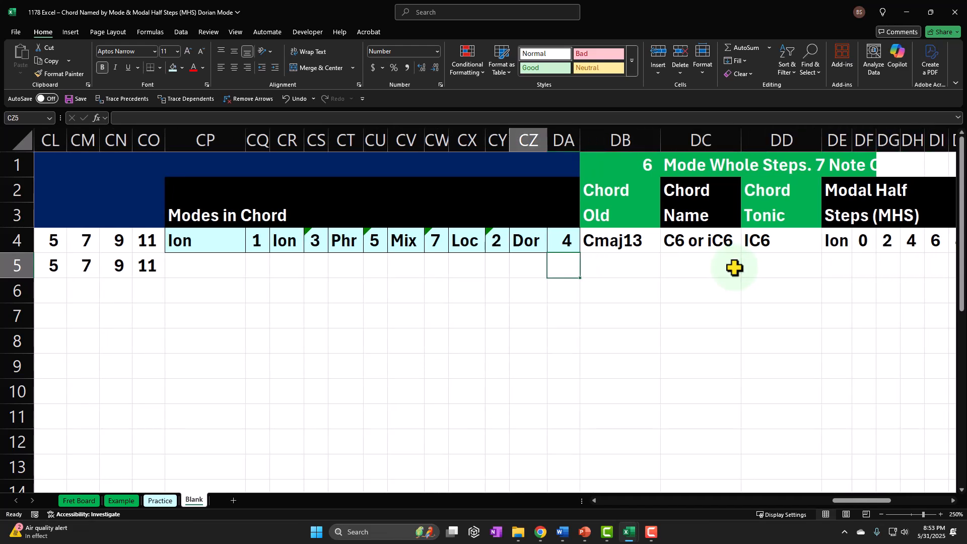
key(Left)
key(Left)
key(Left)
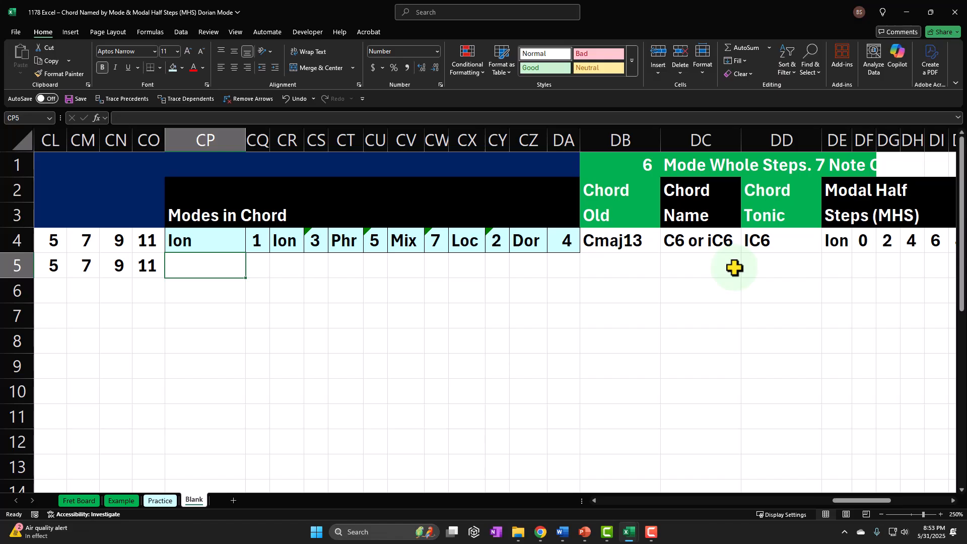
Link CP5 in the Modes in Chord section to the Dorian label in the Scale Degree section.
key(Left)
key(Right)
text(=)
key(Left)
key(Left)
key(Left)
key(Left)
key(Left)
key(Left)
key(Left)
key(Left)
key(Left)
key(Left)
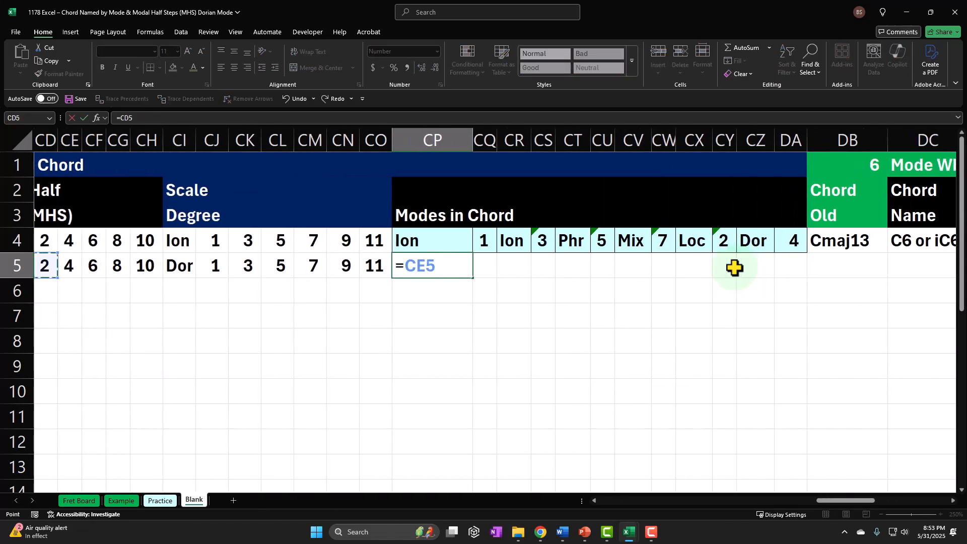
key(Right)
key(Right)
key(Right)
key(Right)
key(Return)
key(Up)
Link CQ5 to the Dorian starting mode number in BO5 of the previous chord's Modes in Chord section.
key(Right)
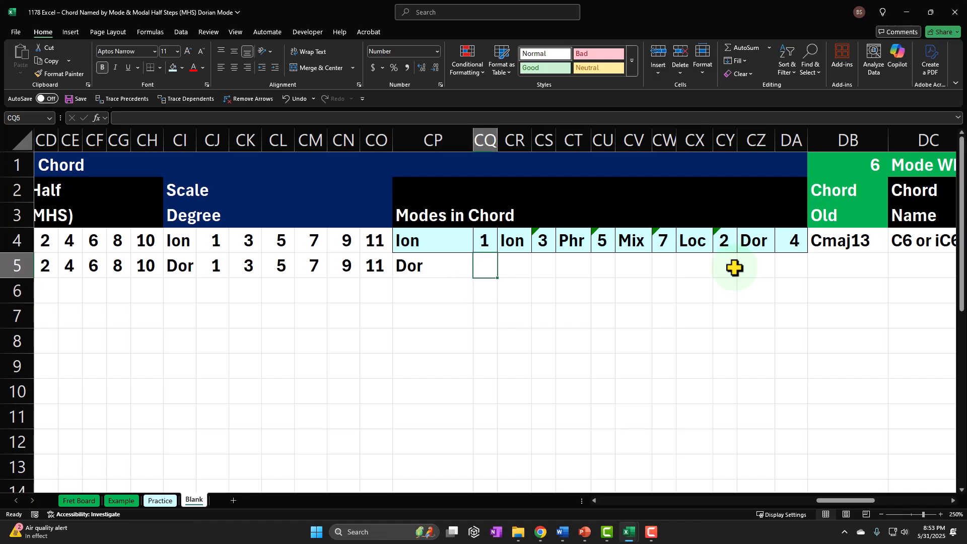
text(=)
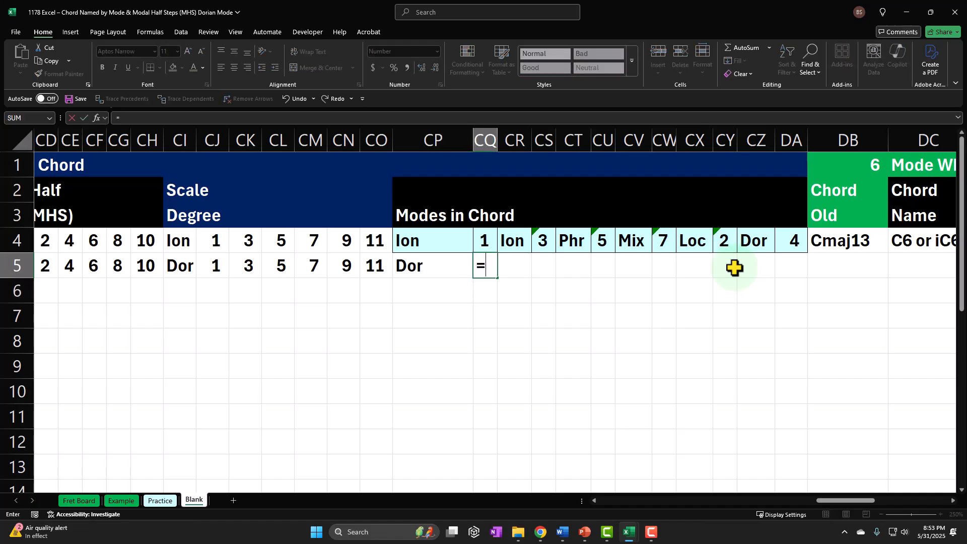
key(Left)
key(Left)
key(Left)
key(Left)
key(Left)
key(Left)
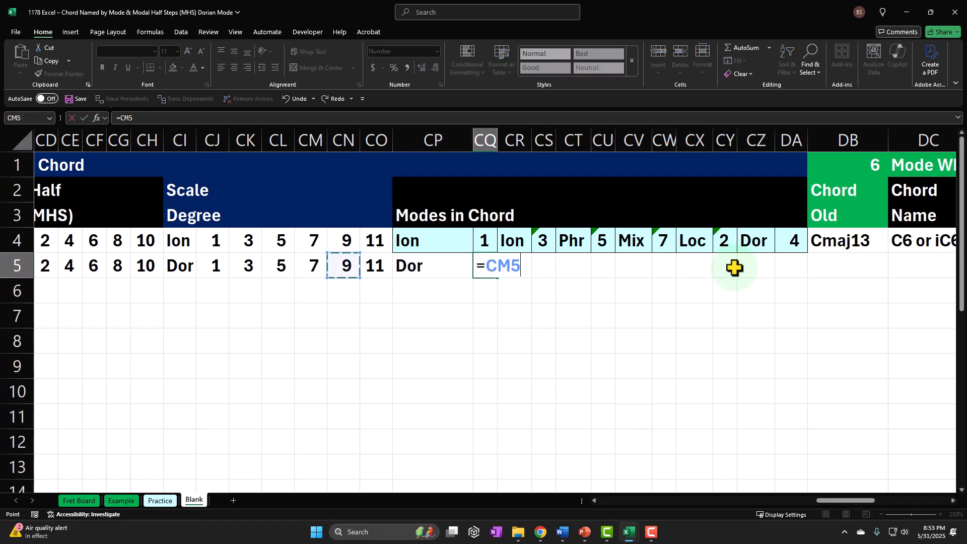
key(Left)
key(Left)
key(Left)
key(Left)
key(Left)
key(Left)
key(Left)
key(Left)
key(Left)
key(Left)
key(Left)
key(Left)
key(Left)
key(Left)
key(Left)
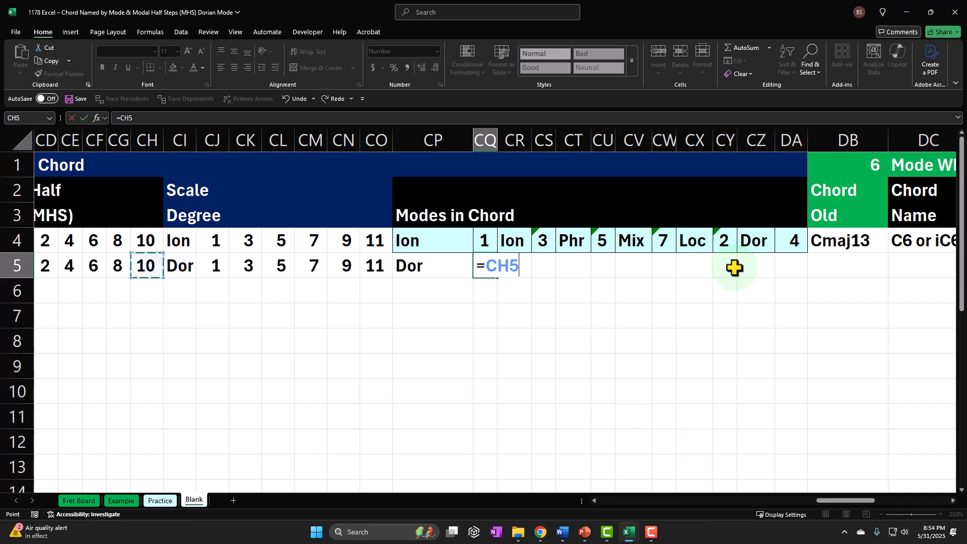
key(Left)
key(Left)
key(Left)
key(Left)
key(Left)
key(Left)
key(Left)
key(Left)
key(Left)
key(Left)
key(Left)
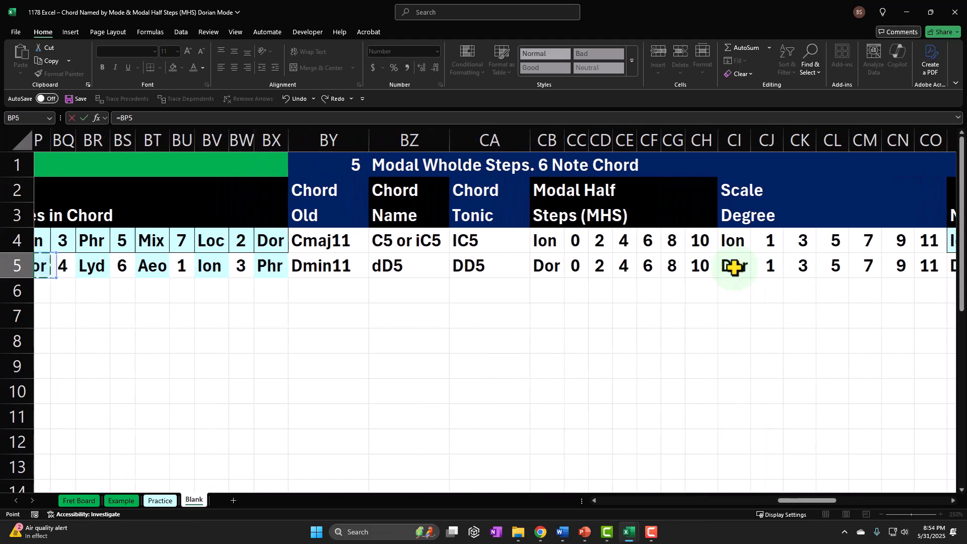
key(Right)
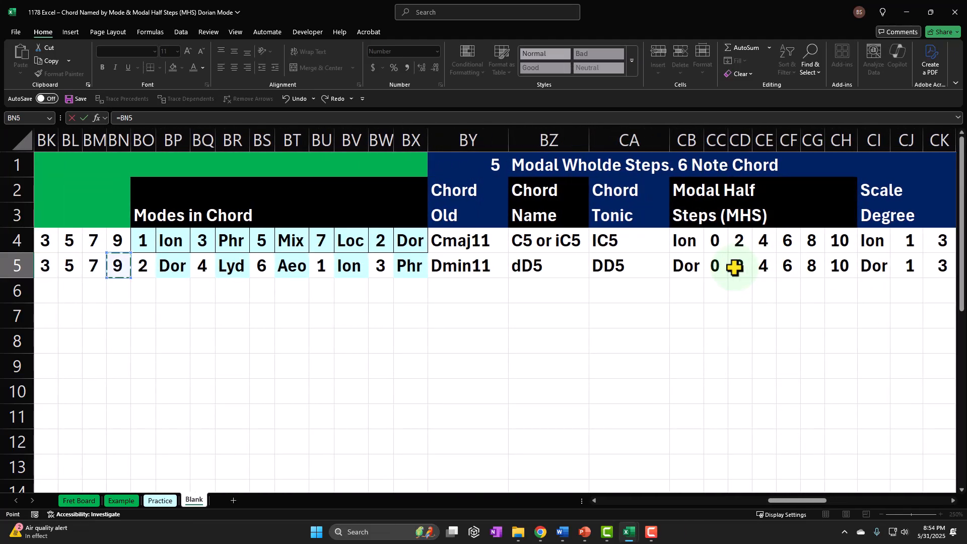
key(Return)
Calculate the second Dorian mode number in CS5 with =CQ5+CD5.
key(Right)
key(Right)
key(Right)
key(Right)
key(Right)
key(Right)
key(Right)
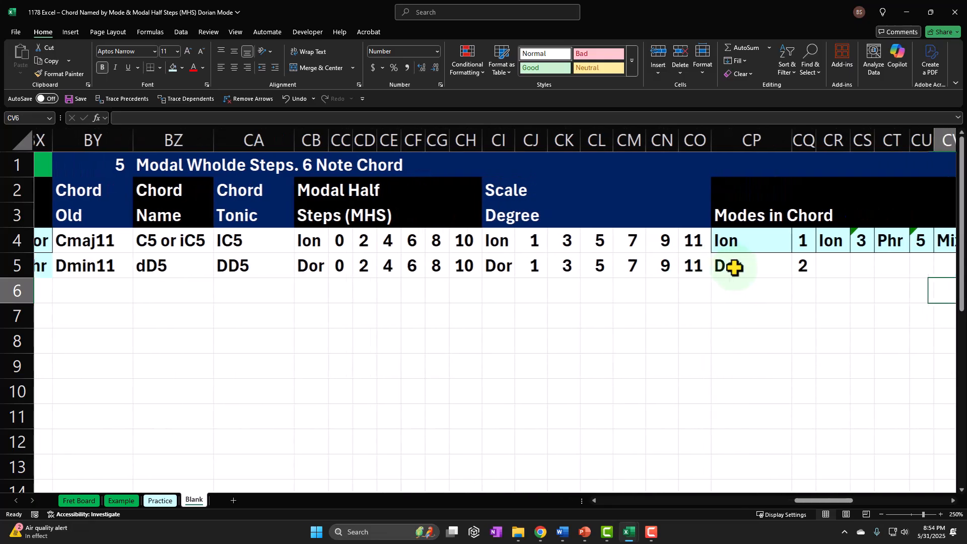
key(Left)
key(Left)
key(Left)
key(Left)
key(Left)
key(Up)
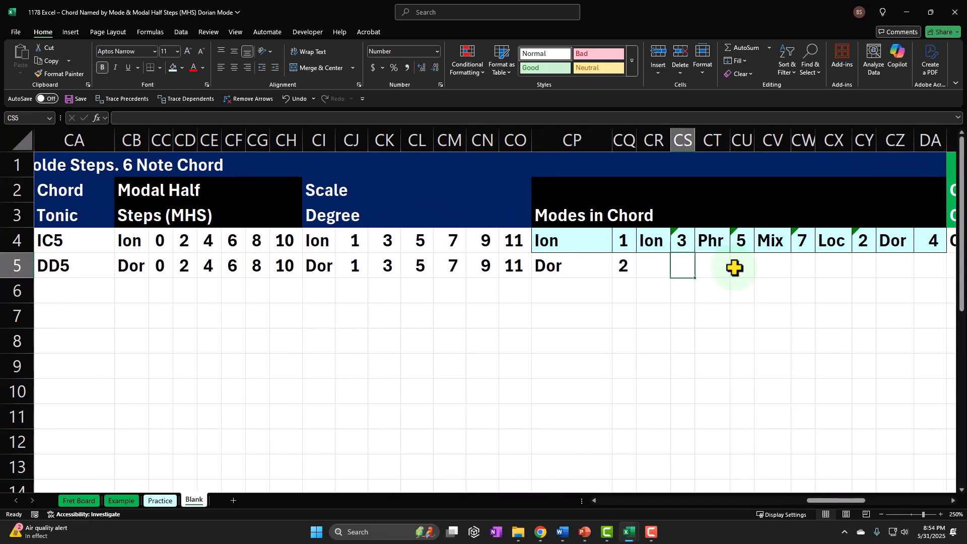
text(=)
key(Left)
key(Left)
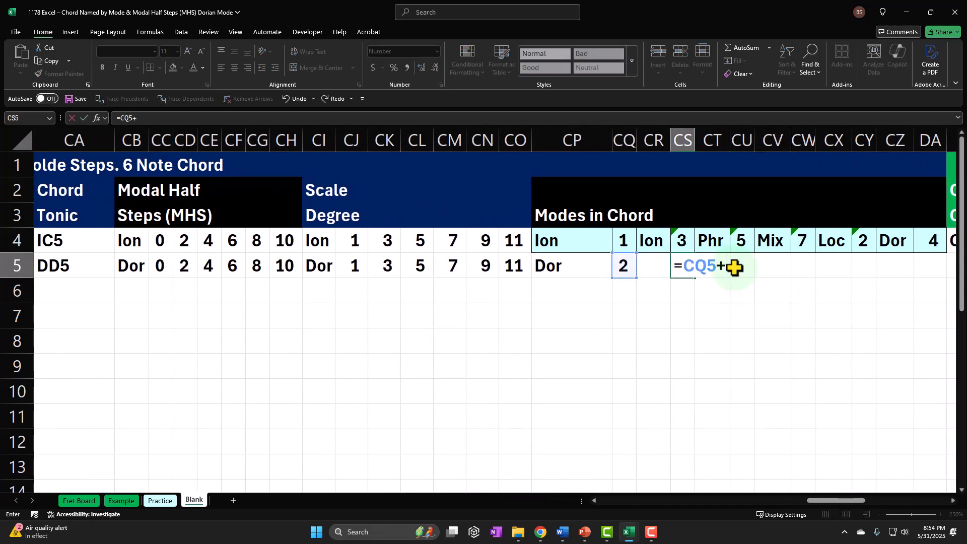
text(+)
key(Left)
key(Left)
key(Left)
key(Left)
key(Left)
key(Left)
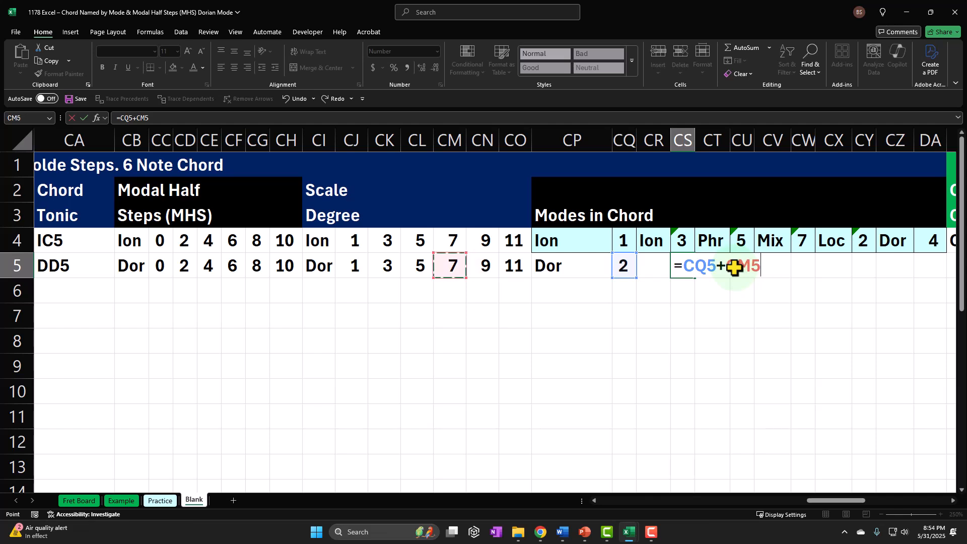
key(Left)
key(Left)
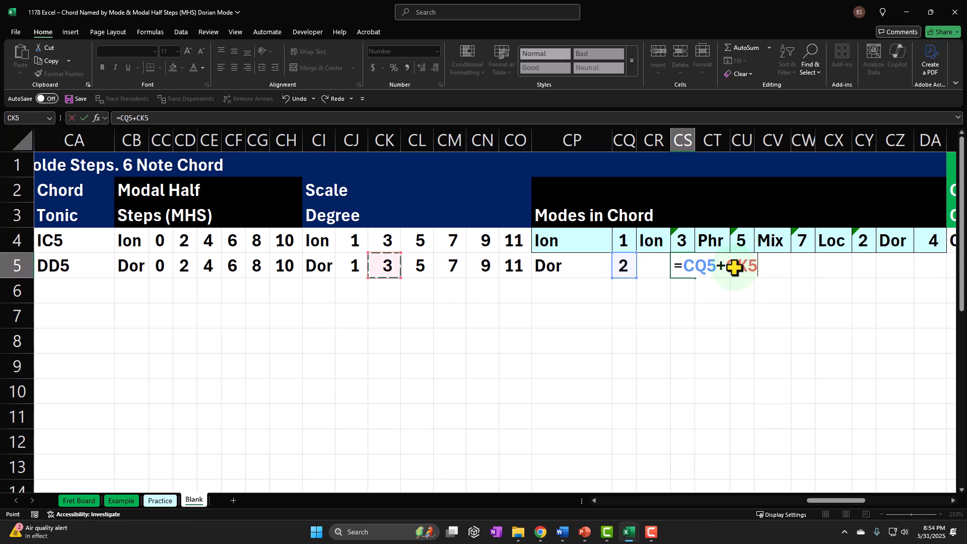
key(Left)
key(Left)
key(Left)
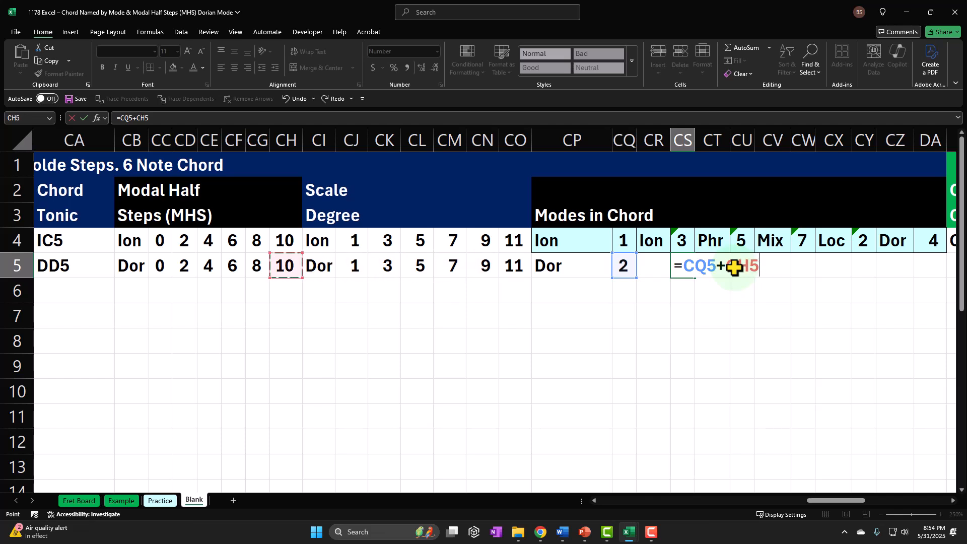
key(Left)
key(Left)
key(Left)
key(Left)
key(Return)
Calculate the third Dorian mode number in CU5 by adding the modal half steps in CE5 to CQ5.
click(734, 268)
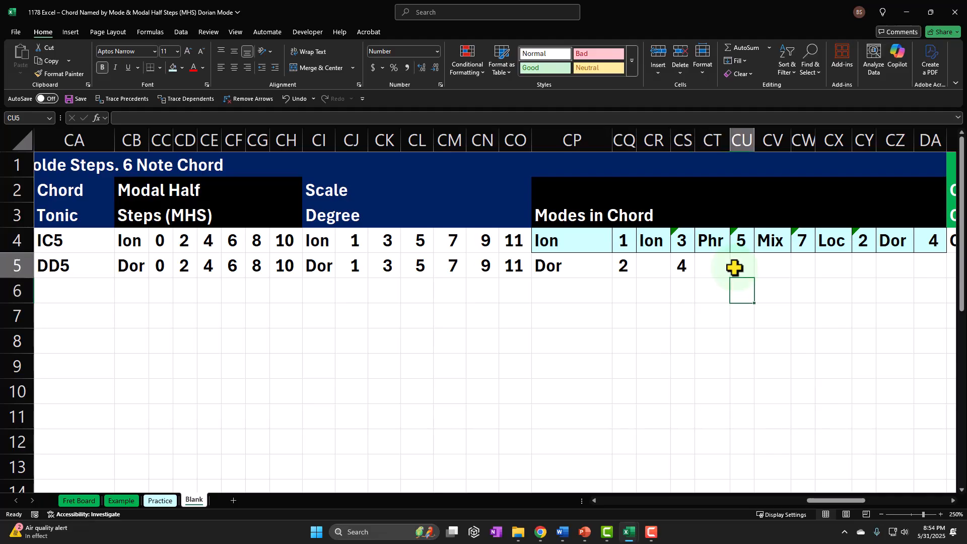
text(+)
key(Left)
key(Left)
key(Left)
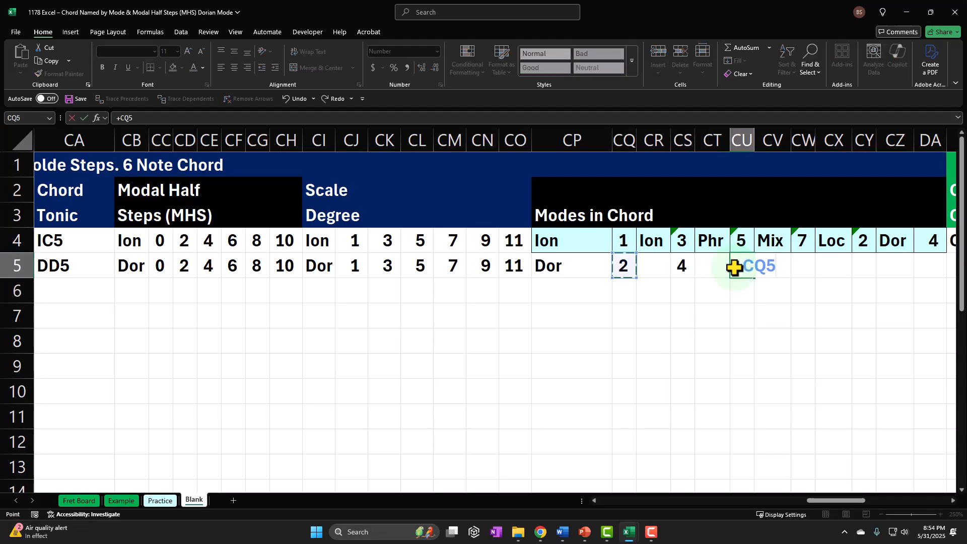
text(+)
key(Left)
key(Left)
key(Left)
key(Left)
key(Left)
key(Left)
key(Left)
key(Left)
key(Left)
key(Left)
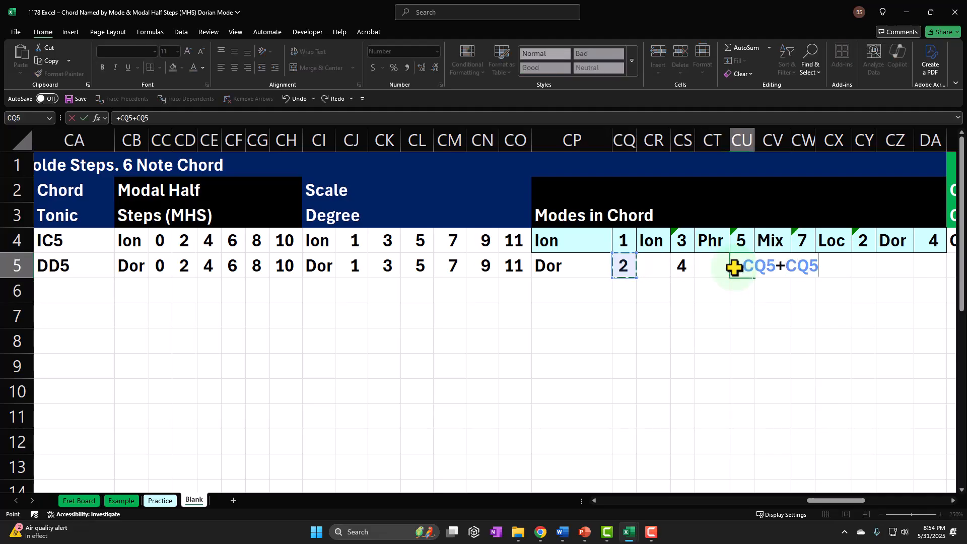
key(Left)
key(Left)
key(Left)
key(Left)
key(Left)
key(Left)
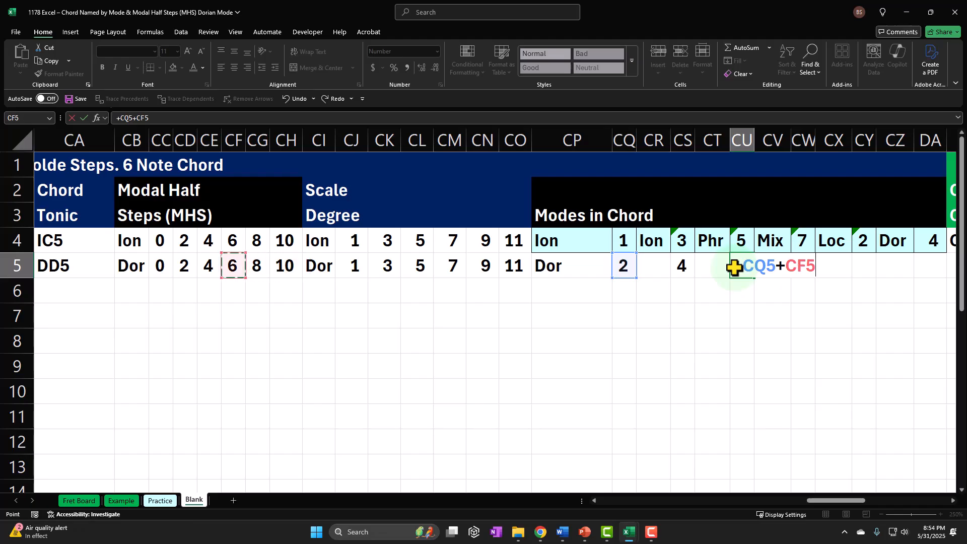
key(Tab)
Calculate the fourth Dorian mode number in CW5 by adding the modal half steps in CG5 to CQ5.
key(Tab)
text(+)
key(Left)
key(Left)
key(Left)
key(Left)
key(Left)
key(Left)
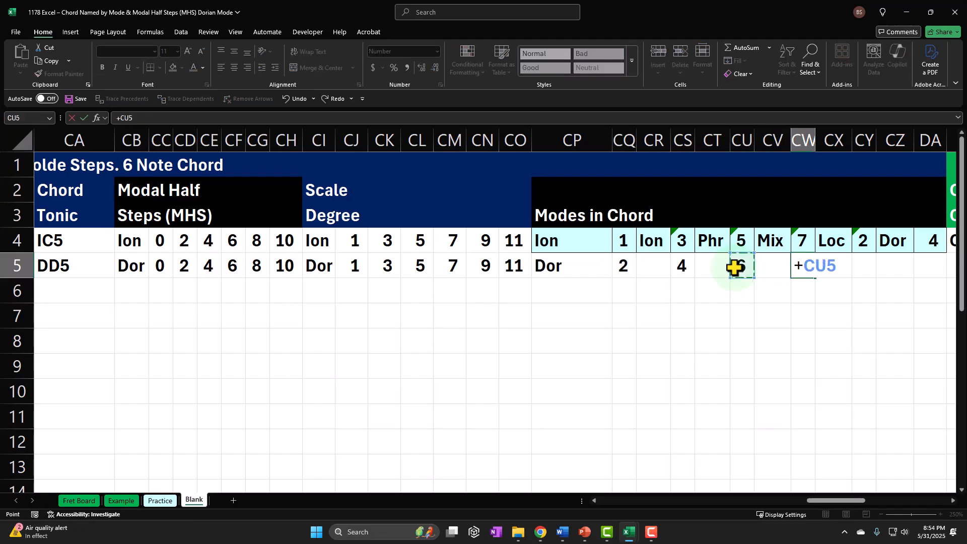
text(+)
key(Left)
key(Left)
key(Left)
key(Left)
key(Left)
key(Left)
key(Left)
key(Left)
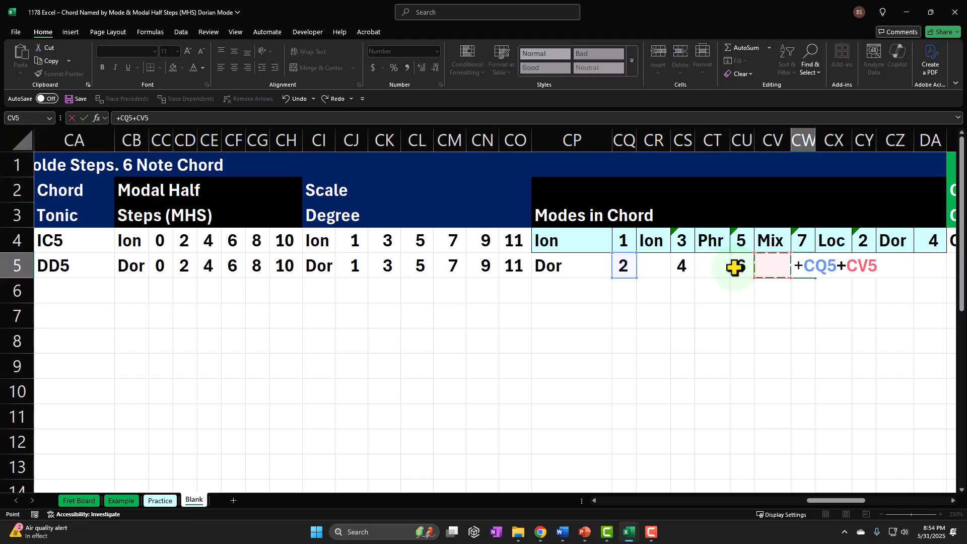
key(Left)
key(Left)
key(Left)
key(Left)
key(Left)
key(Left)
key(Left)
key(Left)
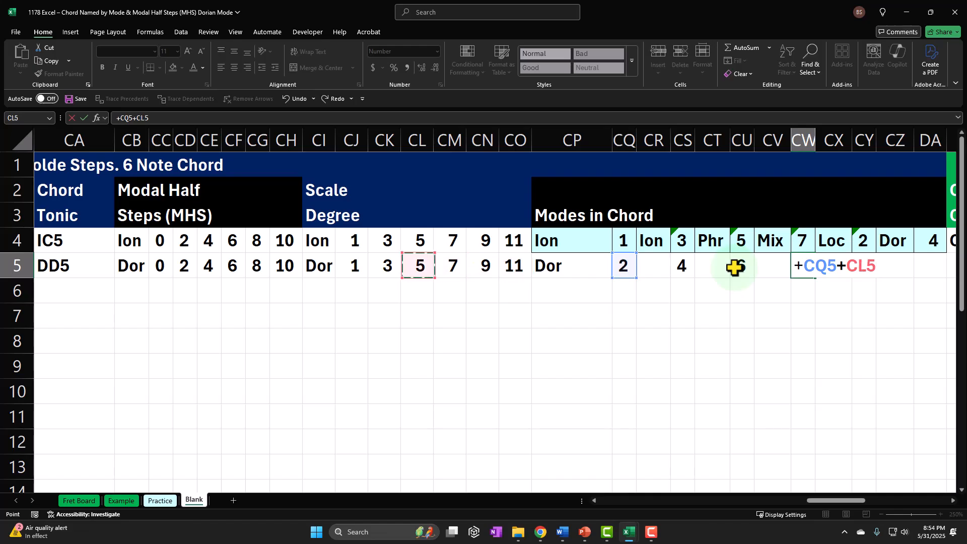
key(Tab)
Calculate the fifth Dorian mode number in CY5 by adding the modal half steps in CH5 to CQ5.
key(Tab)
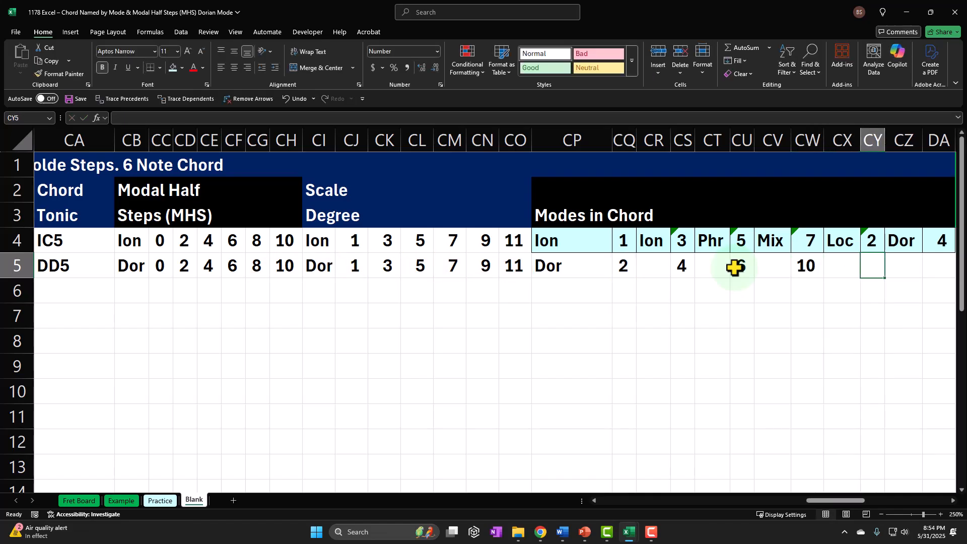
text(+)
key(Left)
key(Left)
key(Left)
key(Left)
key(Left)
key(Left)
key(Left)
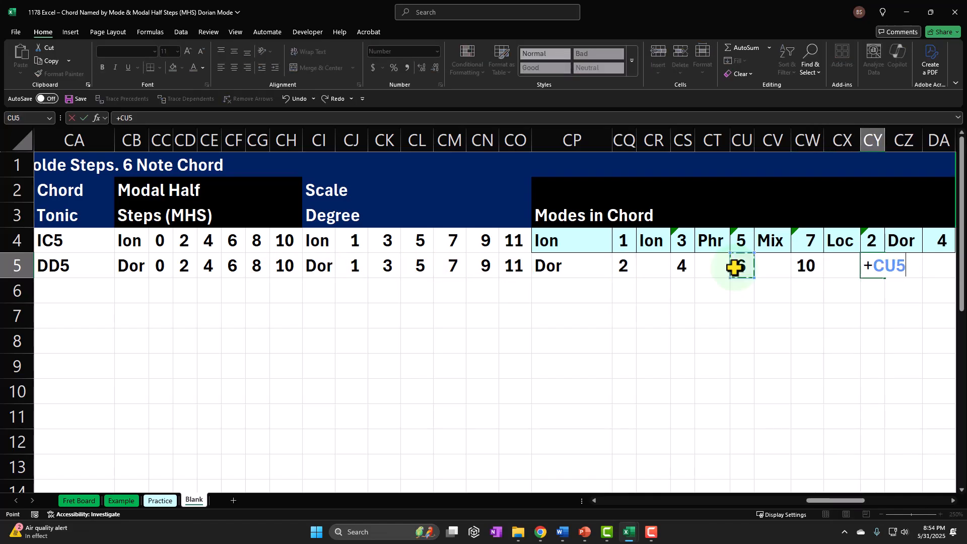
key(Left)
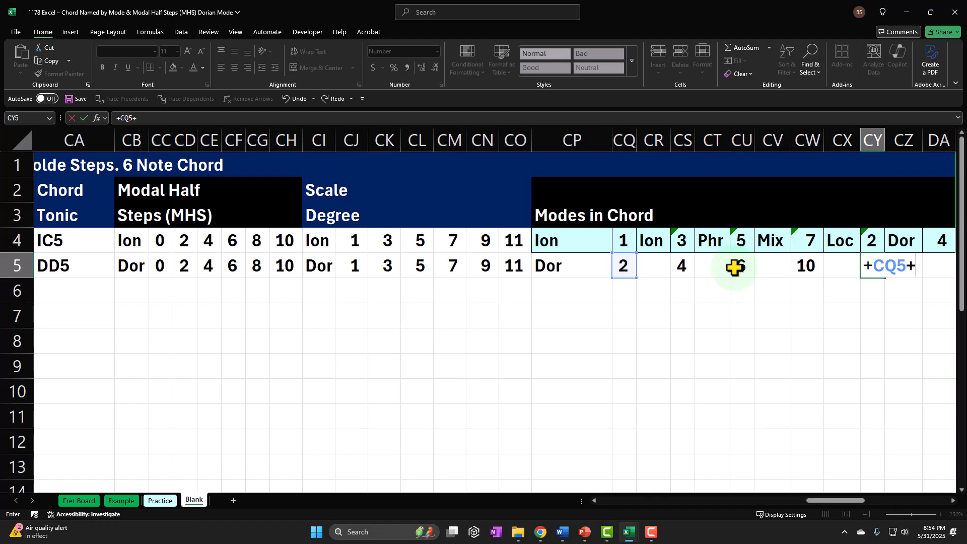
text(+)
key(Left)
key(Left)
key(Left)
key(Left)
key(Left)
key(Left)
key(Left)
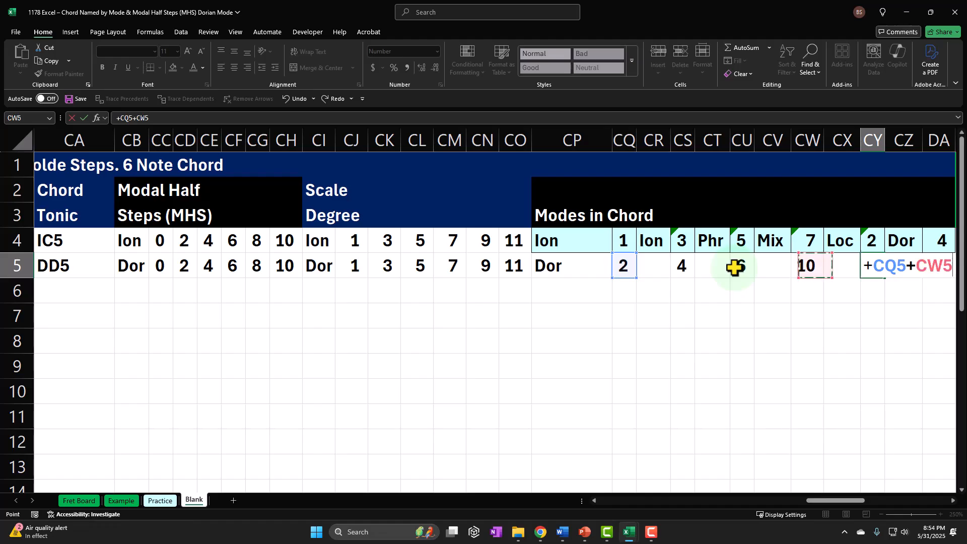
key(Left)
key(Left)
key(Left)
key(Left)
key(Left)
key(Left)
key(Left)
key(Left)
key(Left)
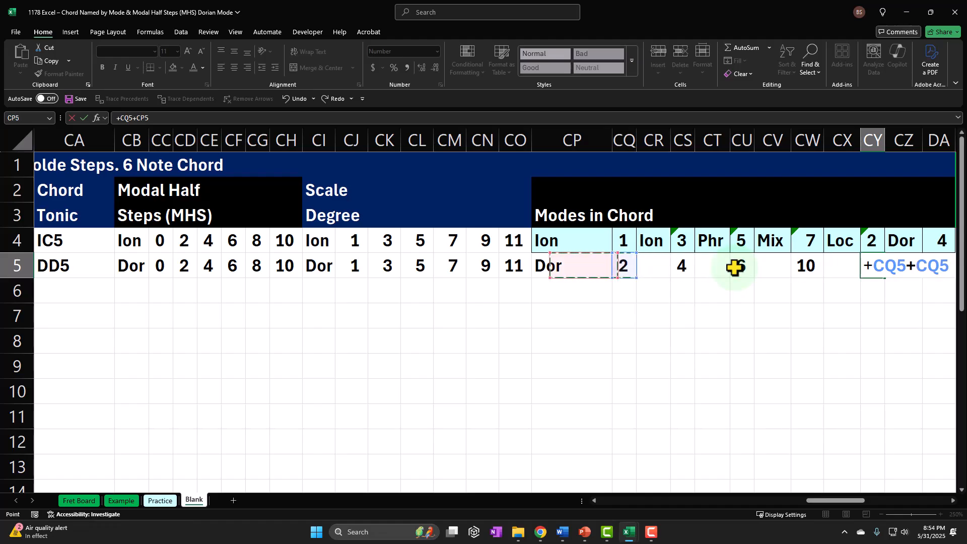
key(Left)
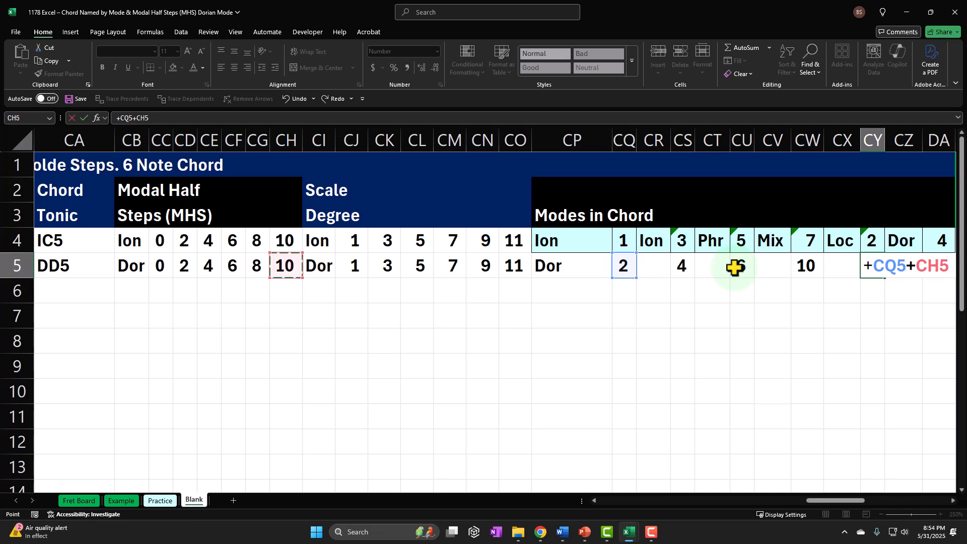
key(Return)
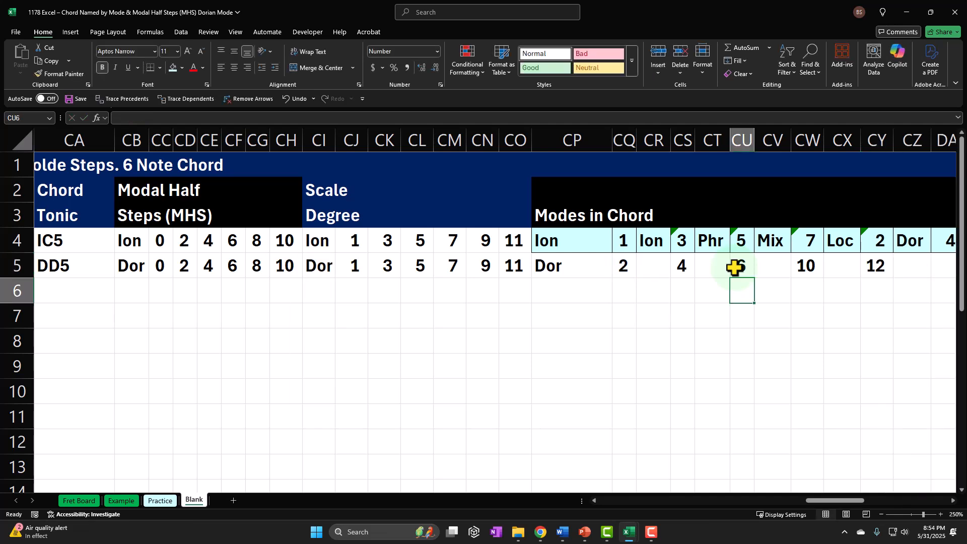
Check the CU5 formula, clear CW5 and re-enter its Dorian mode number as CQ5 plus a Dorian modal half steps value.
drag(749, 264, 821, 259)
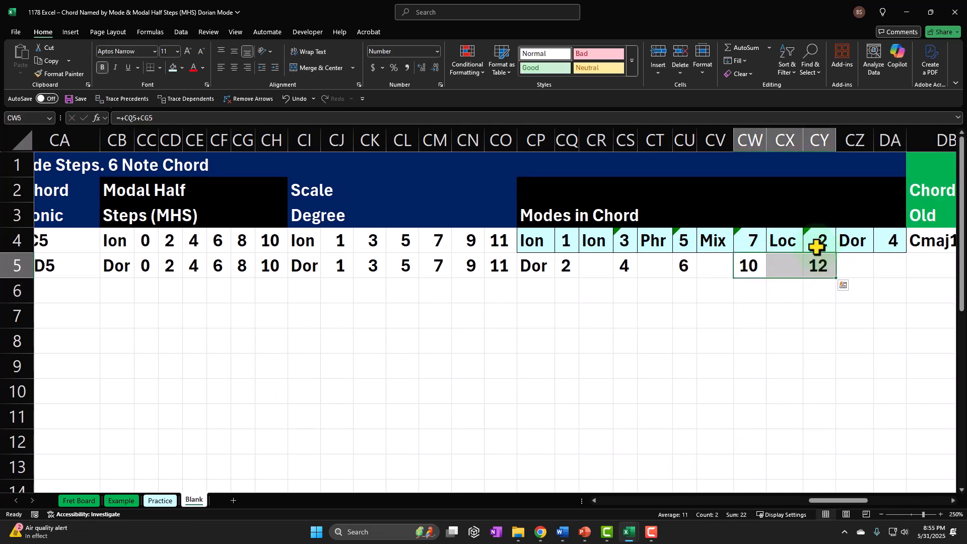
double_click(685, 259)
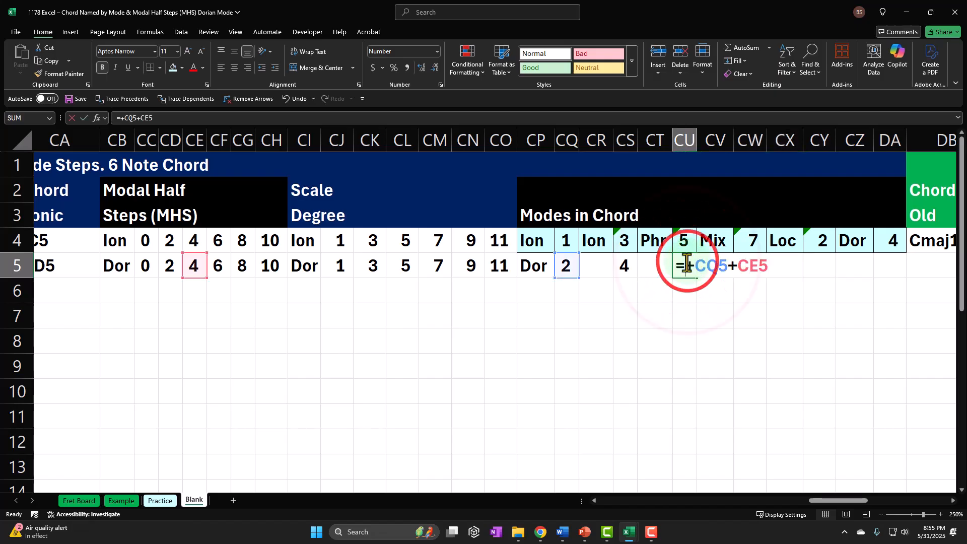
key(Return)
key(Up)
key(Right)
key(Right)
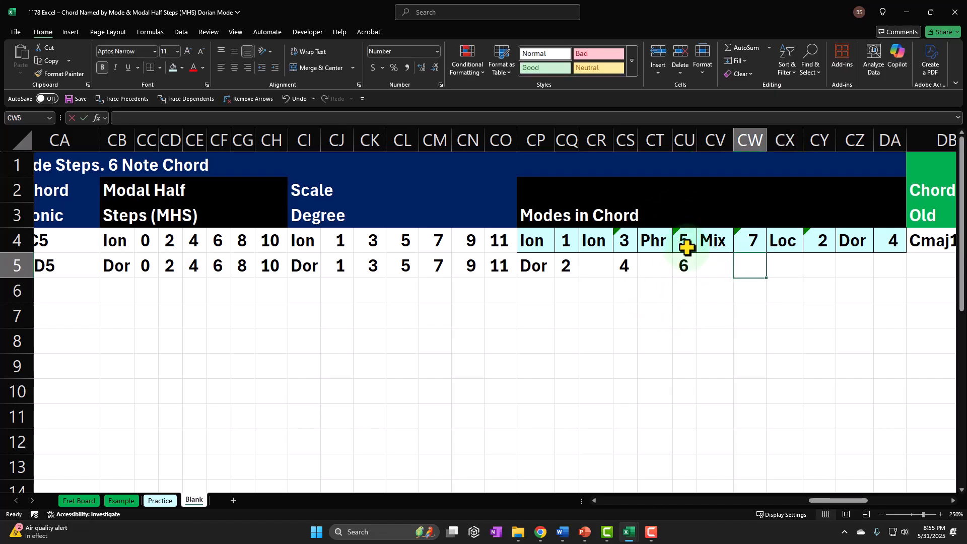
text(+)
key(Left)
key(Left)
key(Left)
key(Left)
key(Left)
key(Left)
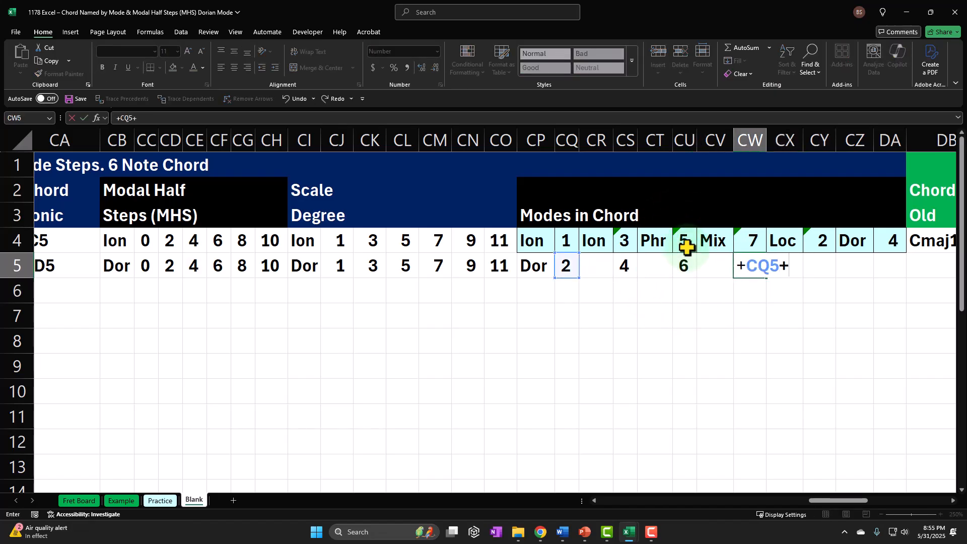
click(243, 265)
key(Return)
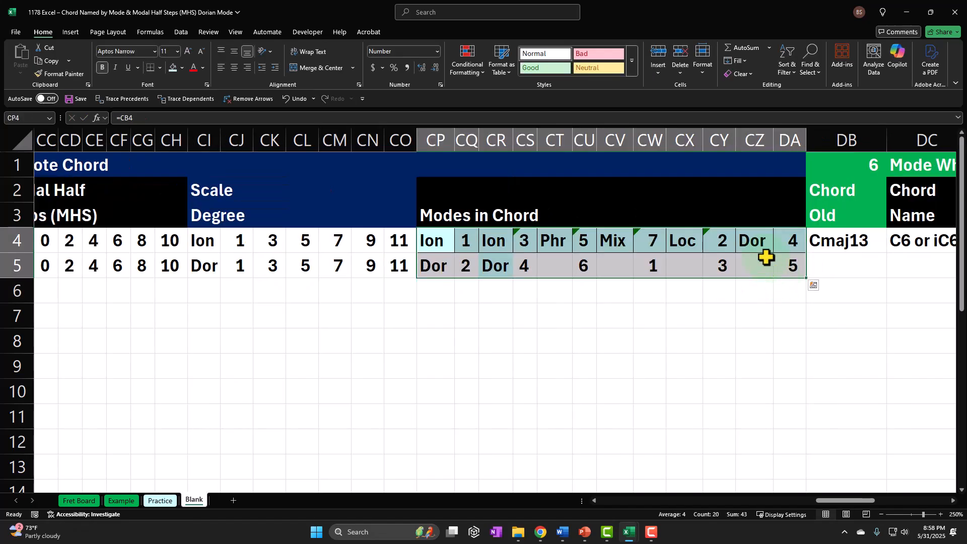
Clear the Modes in Chord cells CP4:DA5 and link CP4 to the Ionian starting number 1.
key(Delete)
key(Down)
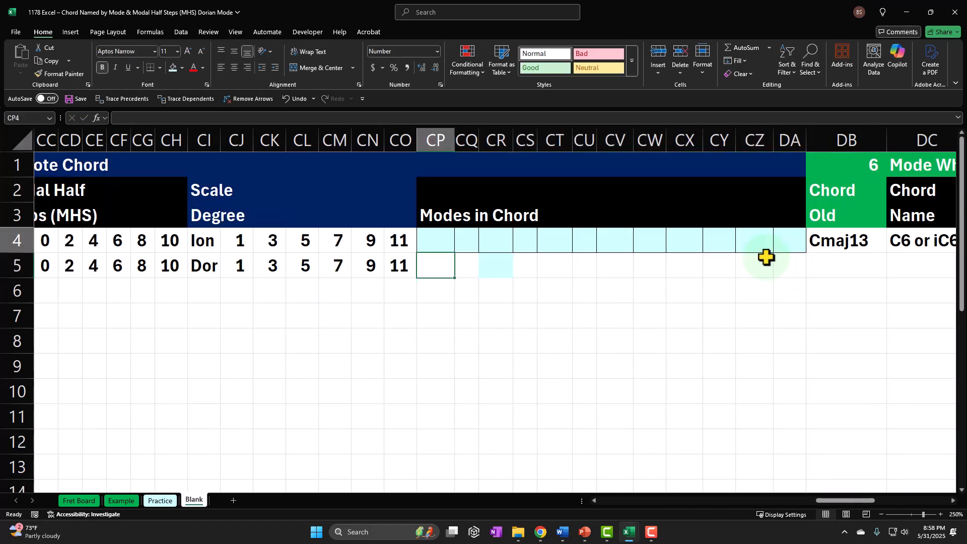
text(=)
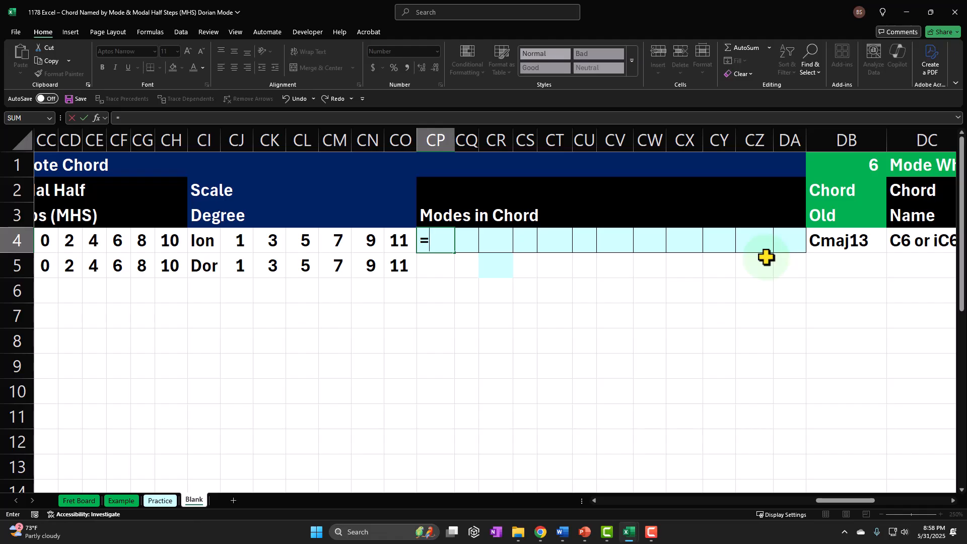
key(Left)
key(Left)
key(Left)
key(Left)
key(Left)
key(Left)
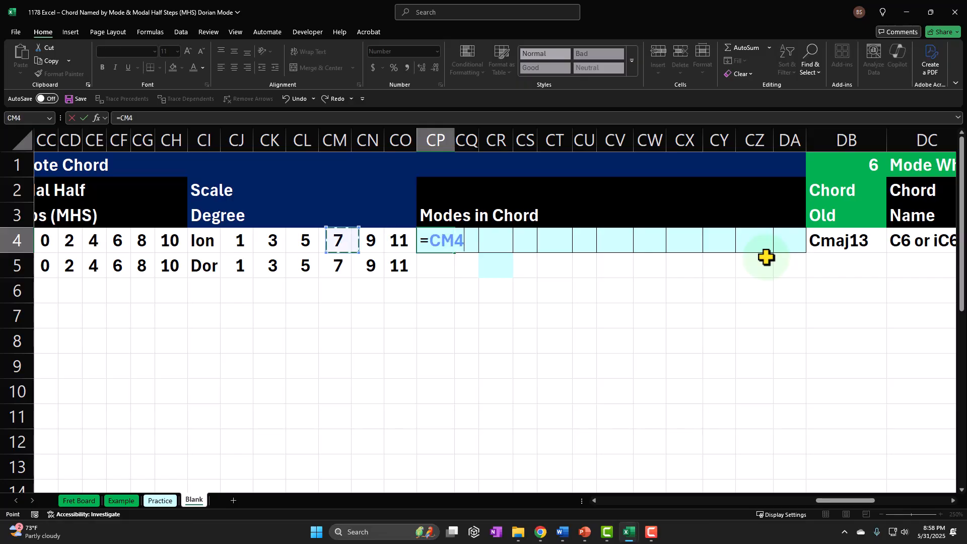
key(Return)
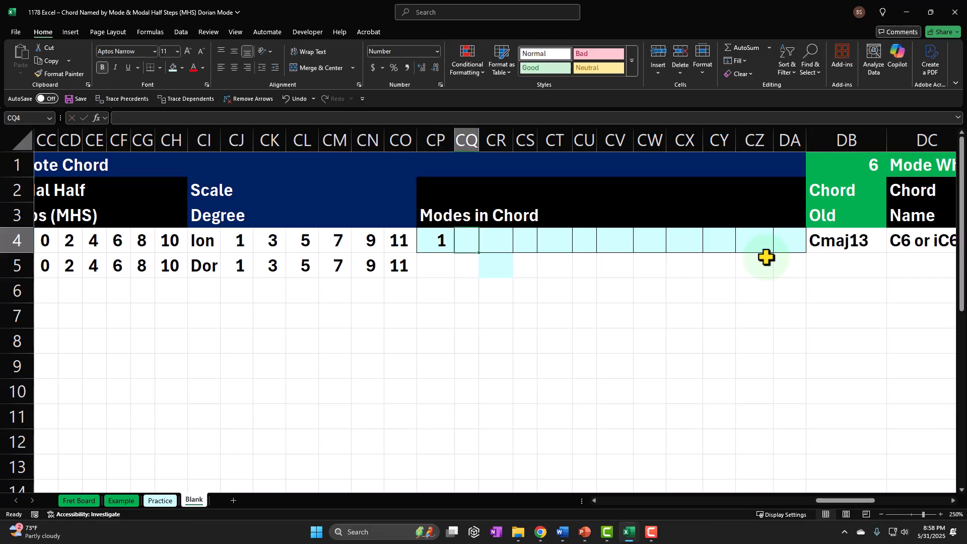
Calculate the second Ionian mode number in CR4 by adding the modal half steps in CD4 to CP4.
key(Right)
text(=)
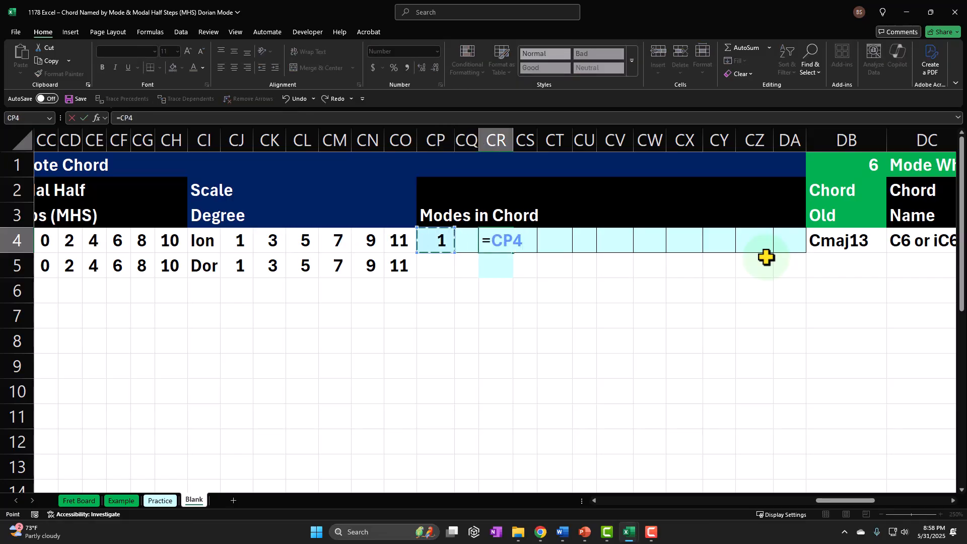
key(Left)
key(Left)
key(Left)
key(Left)
key(Left)
key(Left)
key(Left)
key(Left)
key(Left)
key(Left)
key(Left)
key(Left)
key(Left)
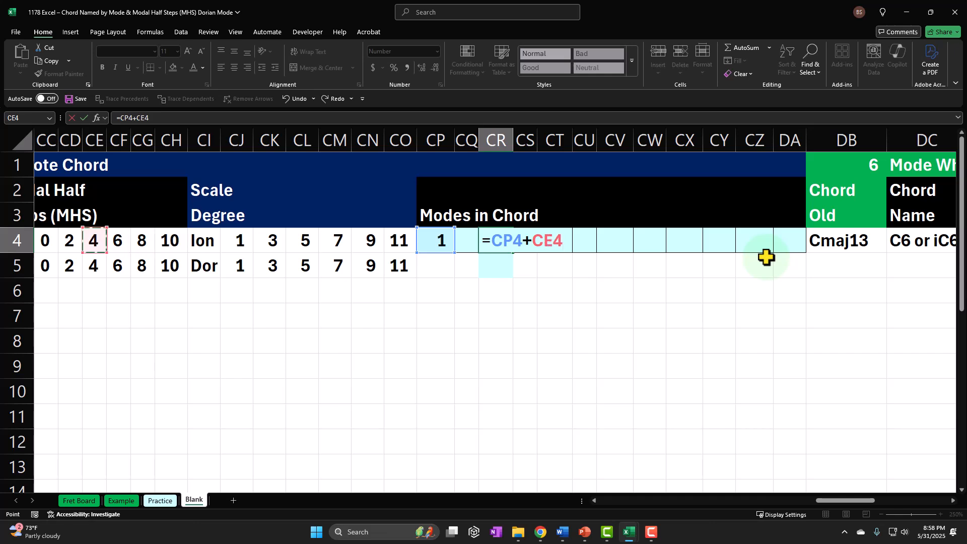
key(Return)
Calculate the third Ionian mode number in CT4 by adding the modal half steps in CE4 to CP4.
key(Right)
text(+)
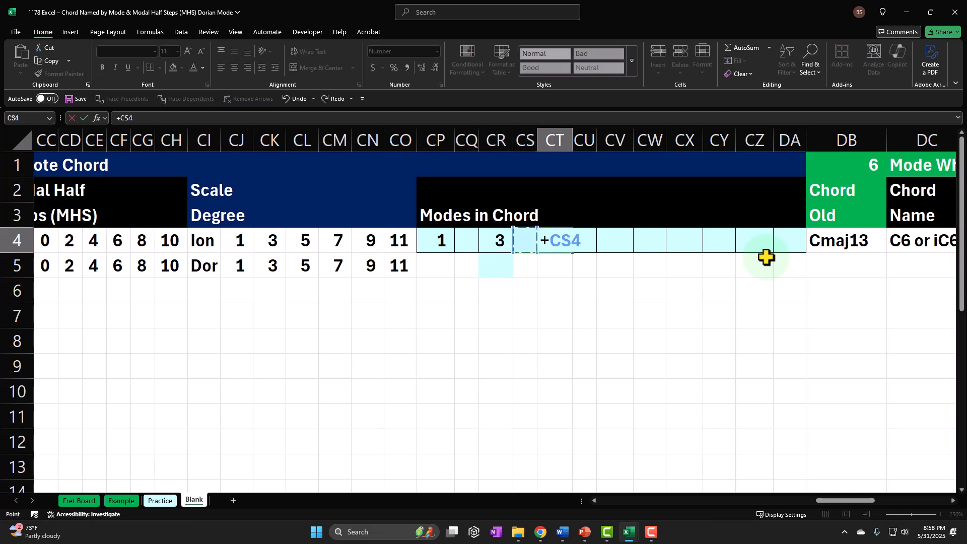
key(Left)
key(Left)
key(Left)
key(Left)
key(Left)
key(Left)
key(Left)
key(Left)
key(Left)
key(Left)
key(Left)
key(Left)
key(Left)
key(Left)
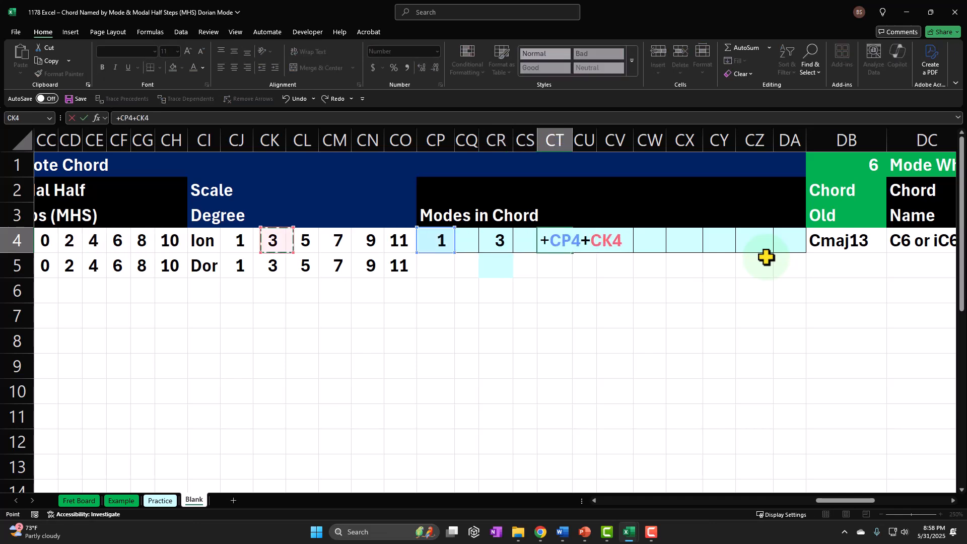
key(Return)
Calculate the fourth Ionian mode number in CV4 by adding the modal half steps in CF4 to CP4.
key(Right)
text(+)
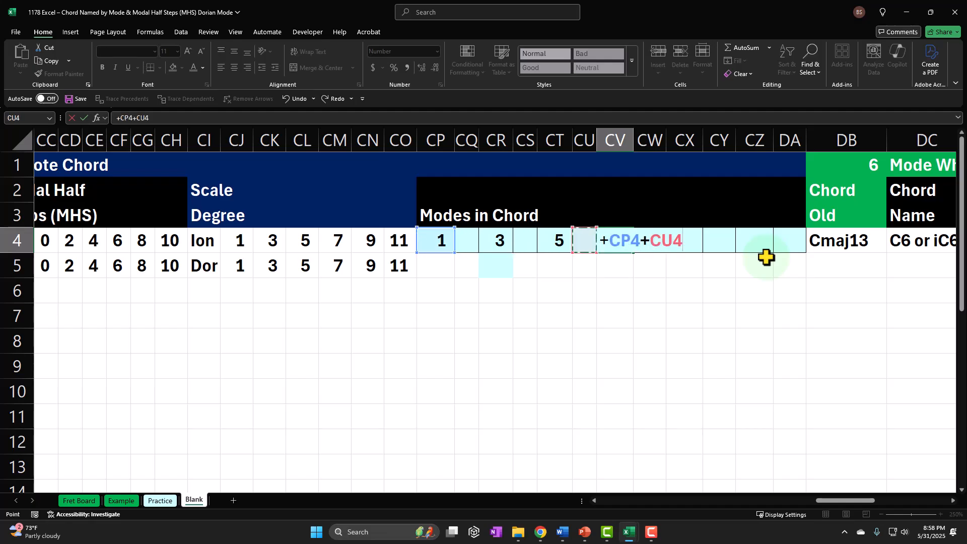
key(Left)
key(Left)
key(Left)
key(Left)
key(Left)
key(Left)
key(Left)
key(Left)
key(Left)
key(Left)
key(Left)
key(Left)
key(Left)
key(Left)
key(Left)
key(Return)
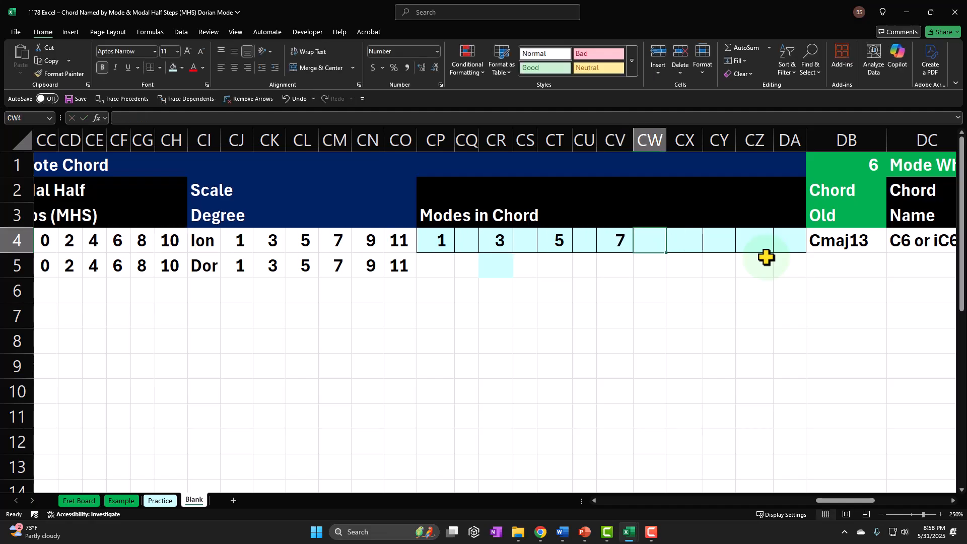
Calculate the fifth Ionian mode number in CX4 by adding the modal half steps in CG4 to CP4.
key(Right)
text(+)
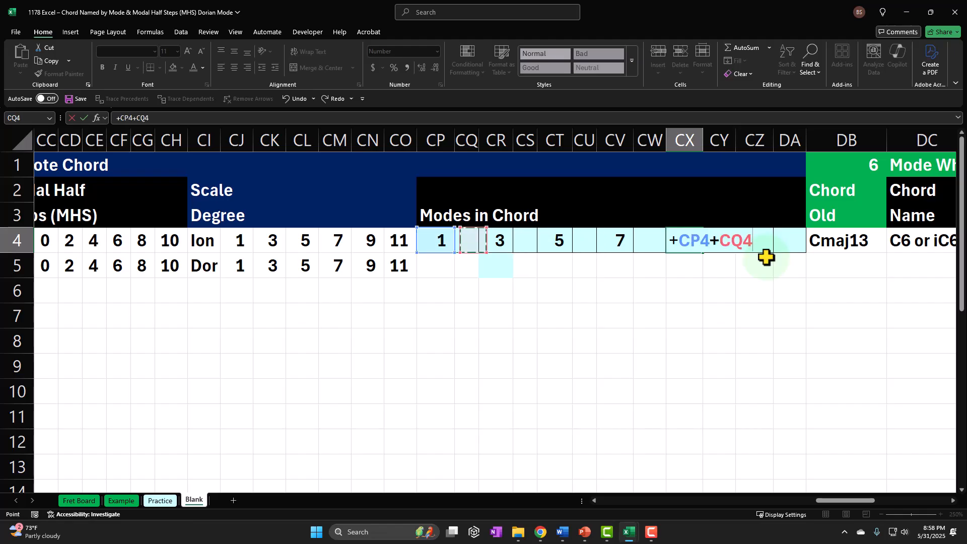
key(Left)
key(Left)
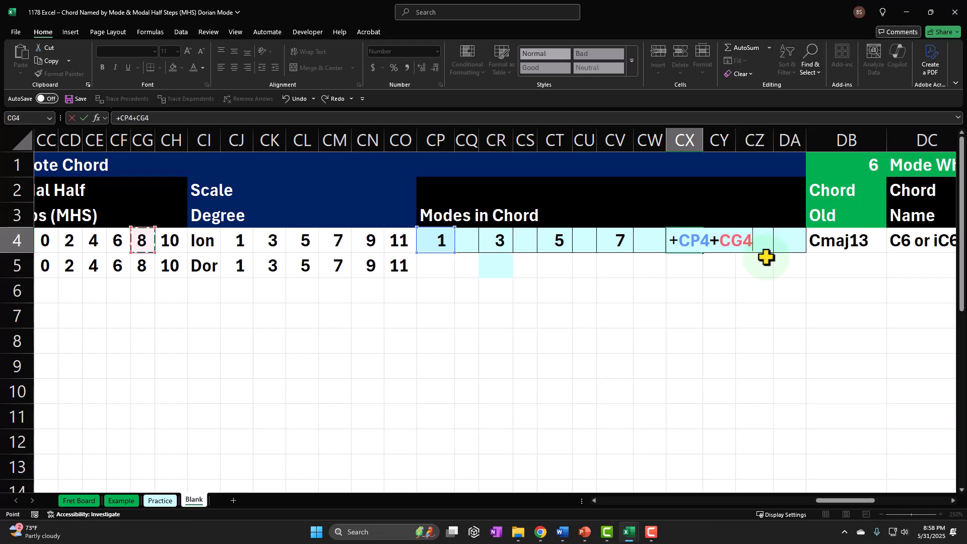
key(Tab)
Calculate the sixth Ionian mode number in CZ4 by adding the modal half steps in CH4 to CP4.
text(+)
key(Left)
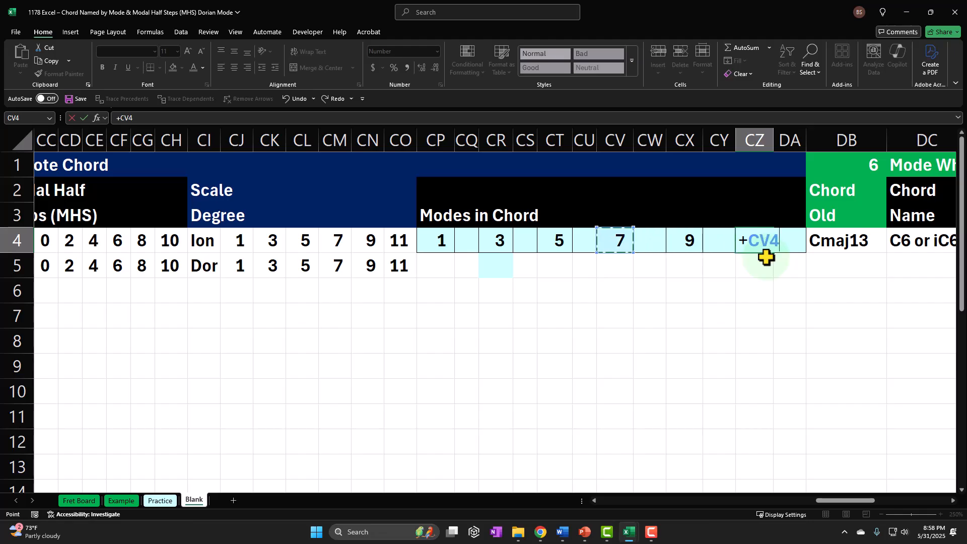
text(+)
key(Left)
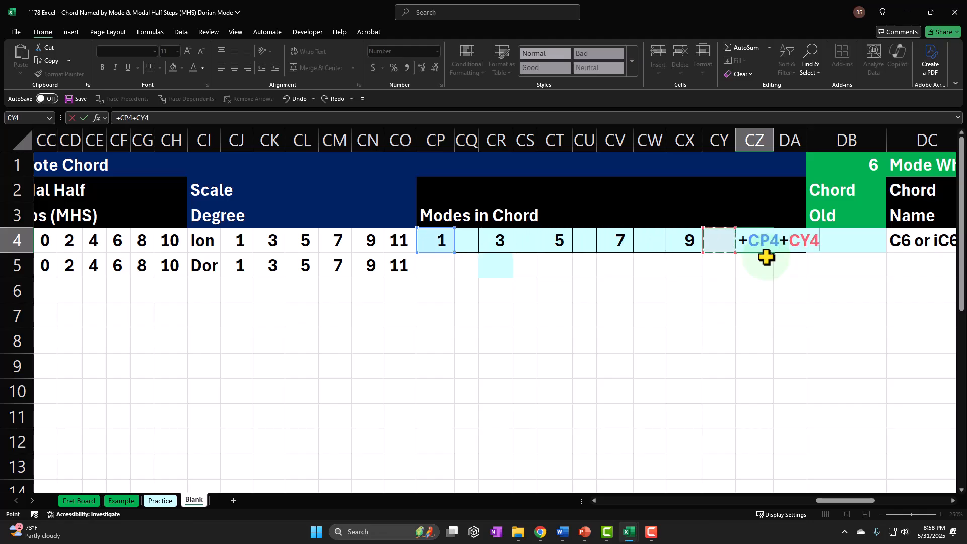
key(Return)
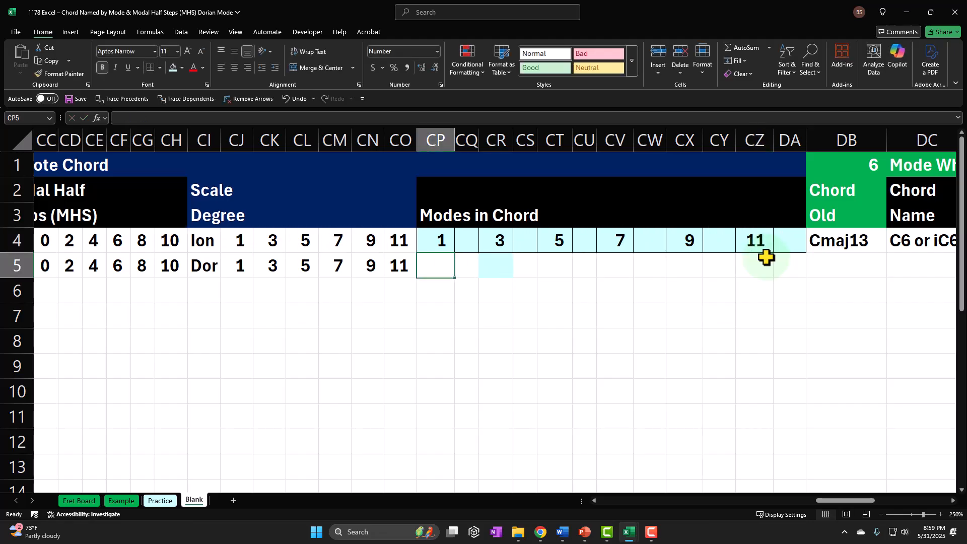
Copy the mode-name XLOOKUP formula from BX4 of the previous chord into CQ4 and widen column CQ slightly.
key(Left)
key(Left)
key(Left)
key(Left)
key(Left)
key(Left)
key(Left)
key(Left)
key(Left)
key(Left)
key(Left)
key(Left)
key(Left)
key(Left)
key(Left)
key(Left)
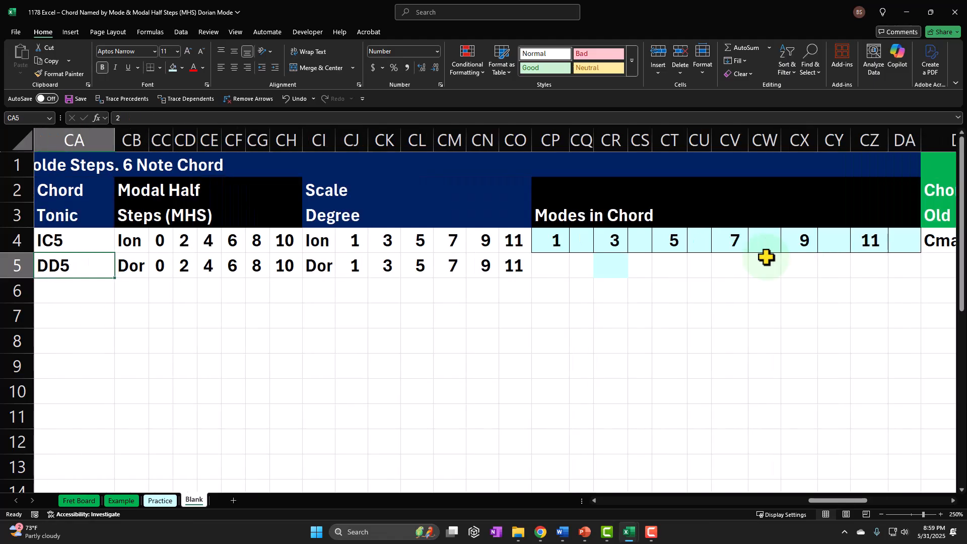
key(Left)
key(Left)
key(Left)
key(Left)
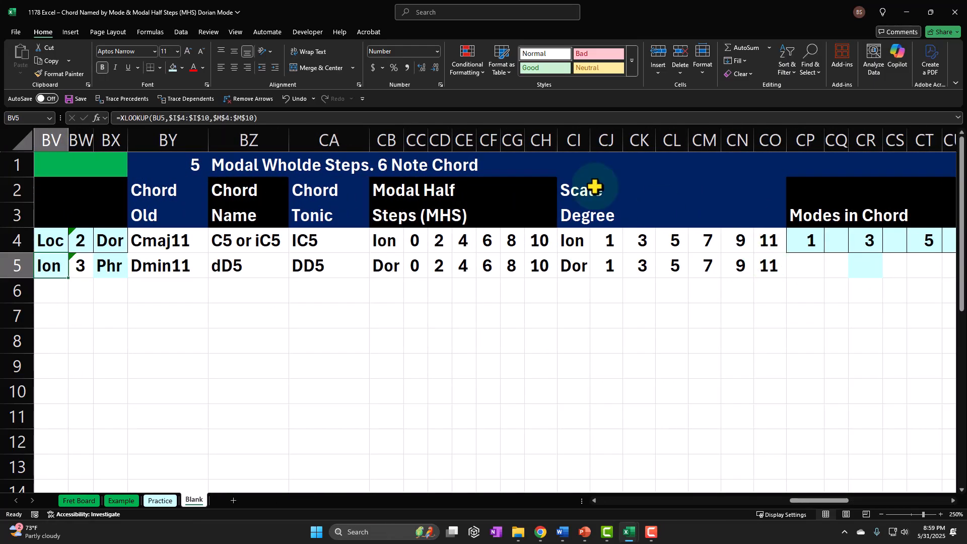
click(113, 241)
key(ctrl+c)
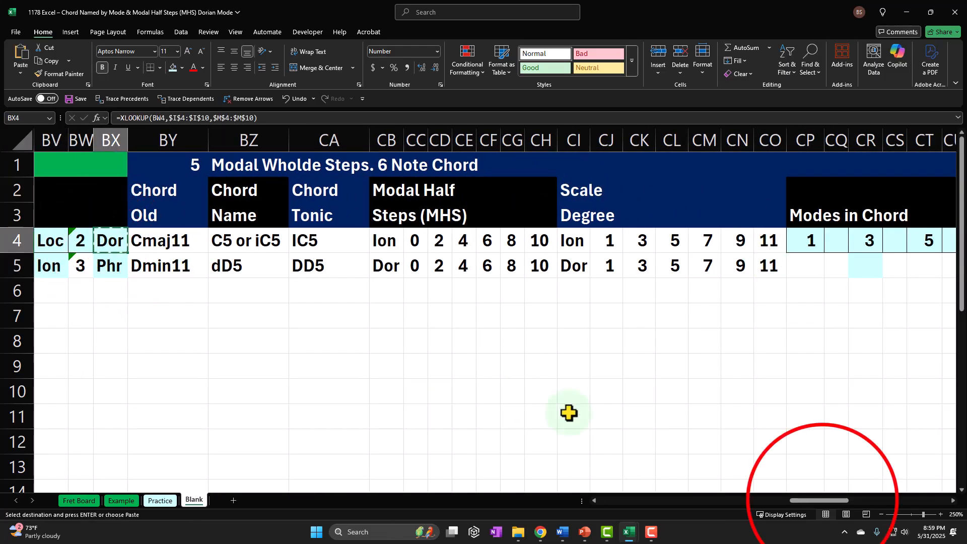
drag(820, 501, 854, 501)
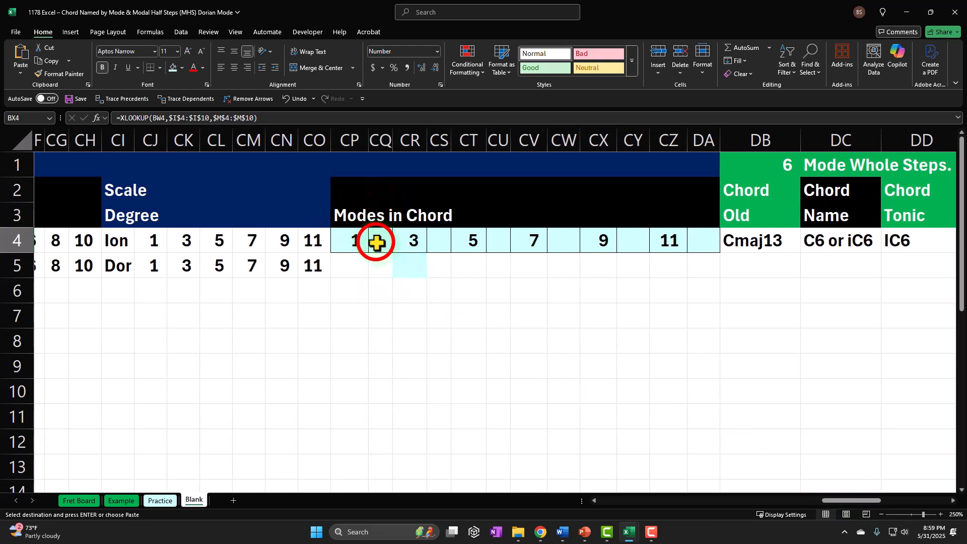
drag(393, 140, 399, 140)
Paste the mode-name XLOOKUP formula into CS4, CU4, CW4, CY4 and DA4 of the Ionian row.
click(445, 240)
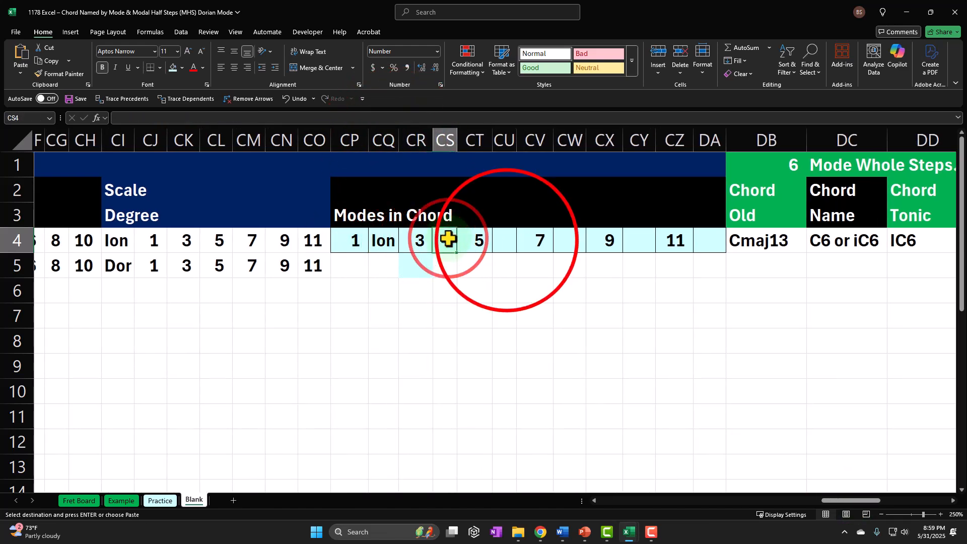
key(ctrl+v)
click(504, 244)
key(ctrl+v)
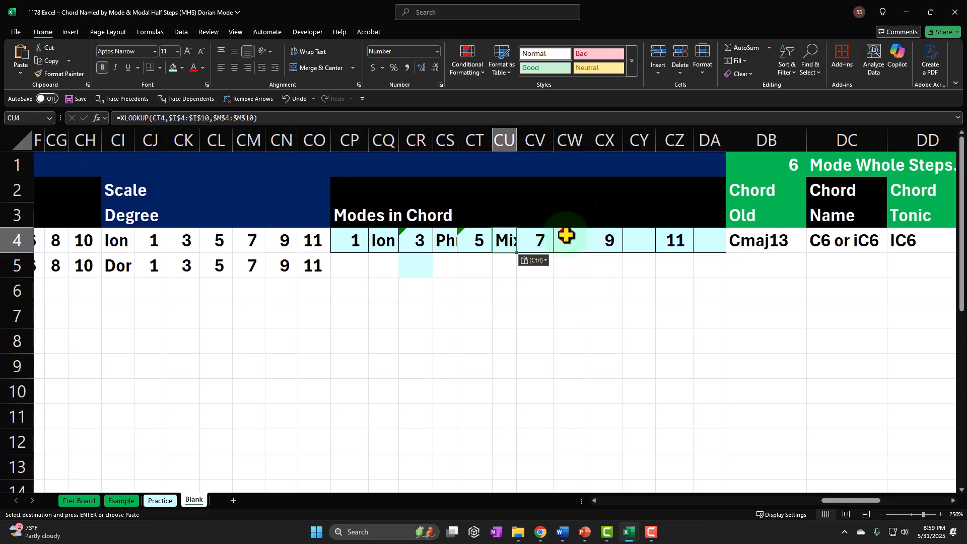
click(567, 237)
key(ctrl+v)
click(639, 241)
key(ctrl+v)
click(708, 241)
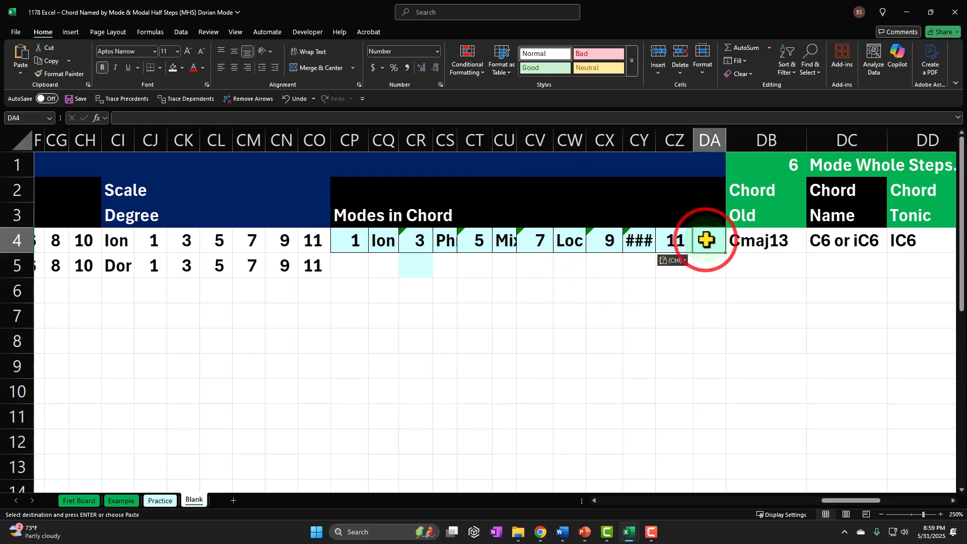
key(ctrl+v)
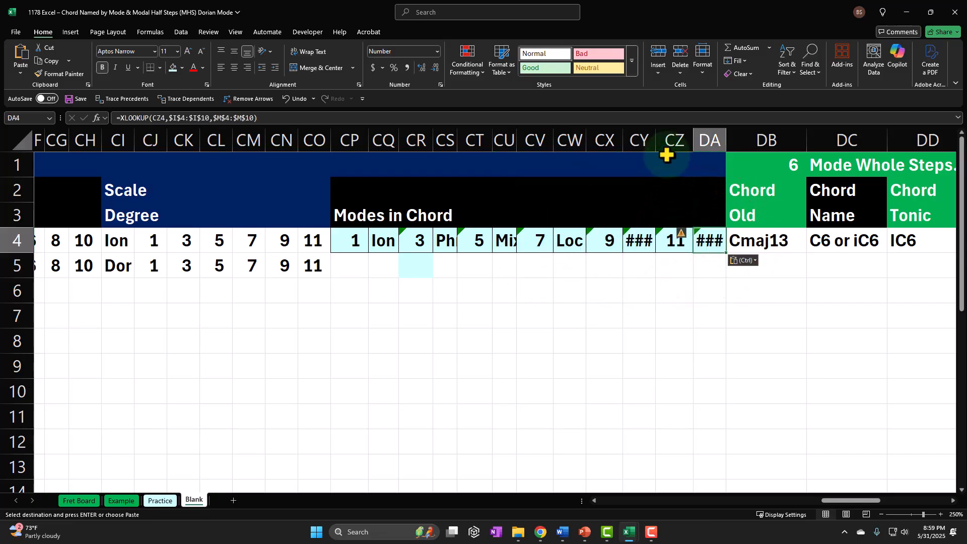
Subtract 7 in the formulas of the fifth and sixth Ionian mode numbers, CX4 and CZ4.
click(613, 237)
double_click(613, 237)
click(680, 243)
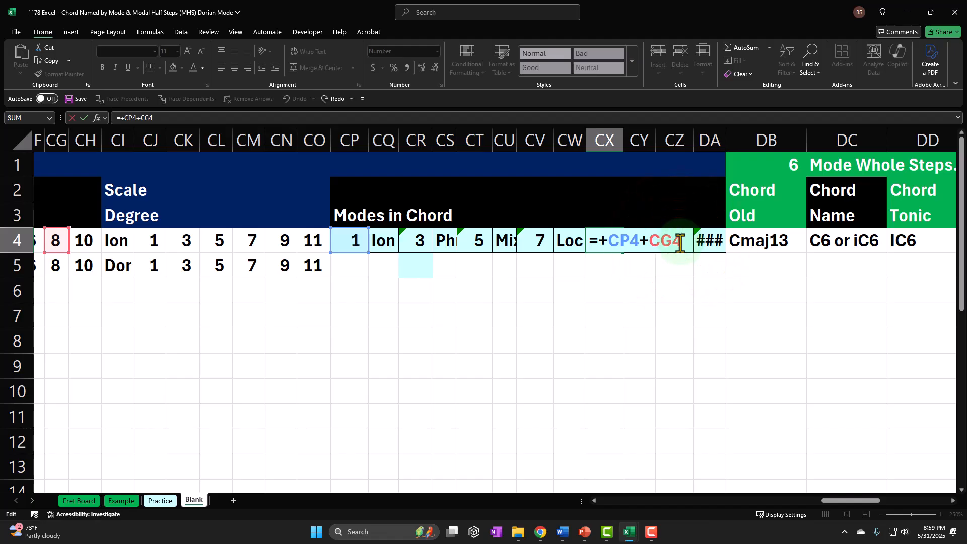
key(Return)
click(673, 242)
double_click(675, 242)
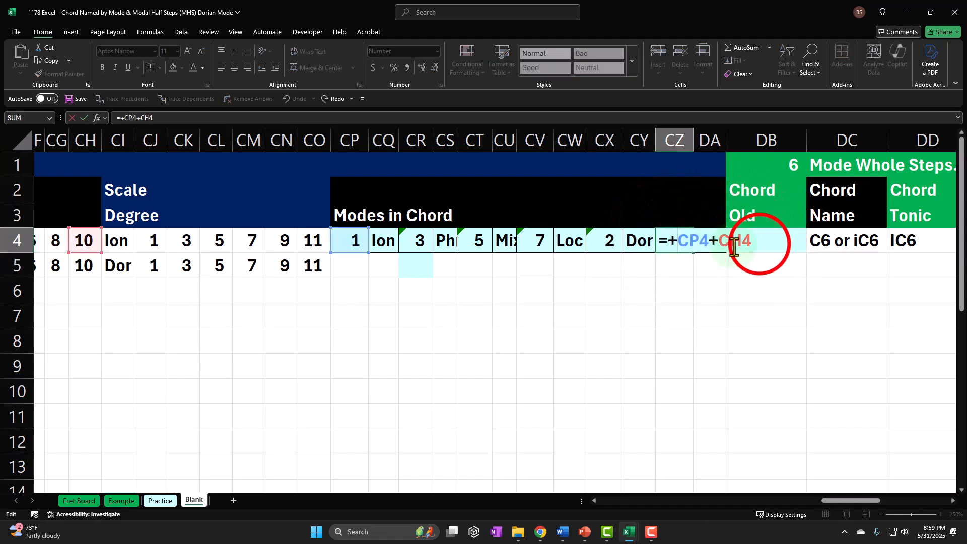
key(Return)
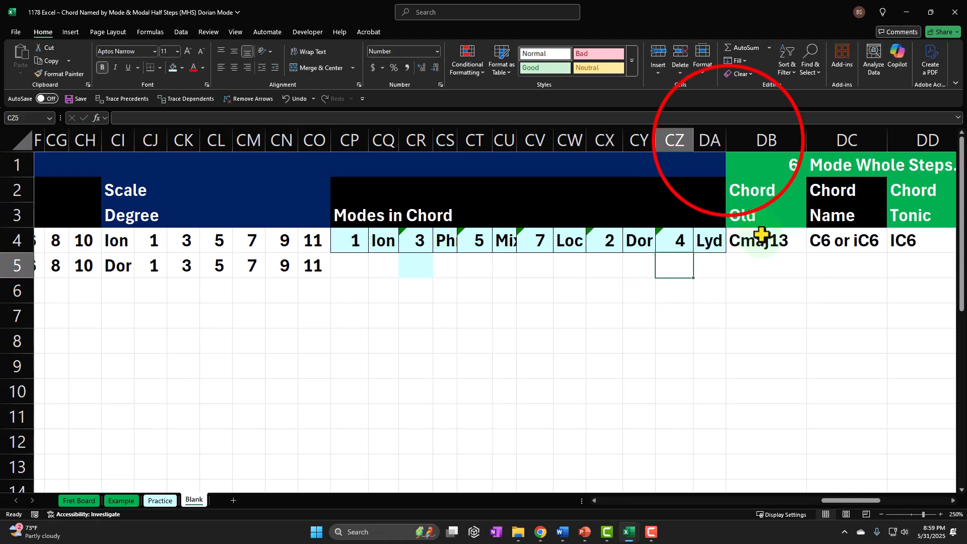
Widen column DA slightly and autofit columns CU and CS to their mode names.
drag(728, 139, 730, 140)
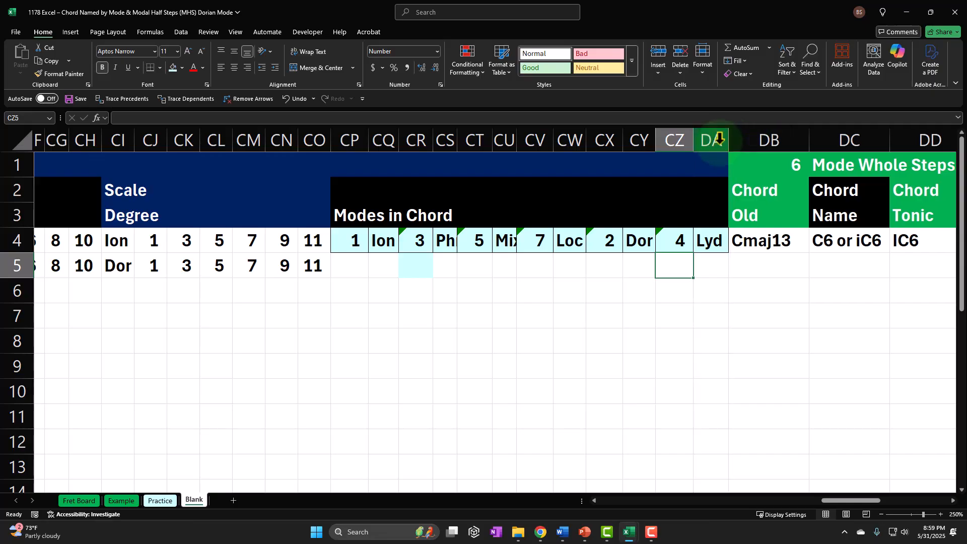
double_click(517, 140)
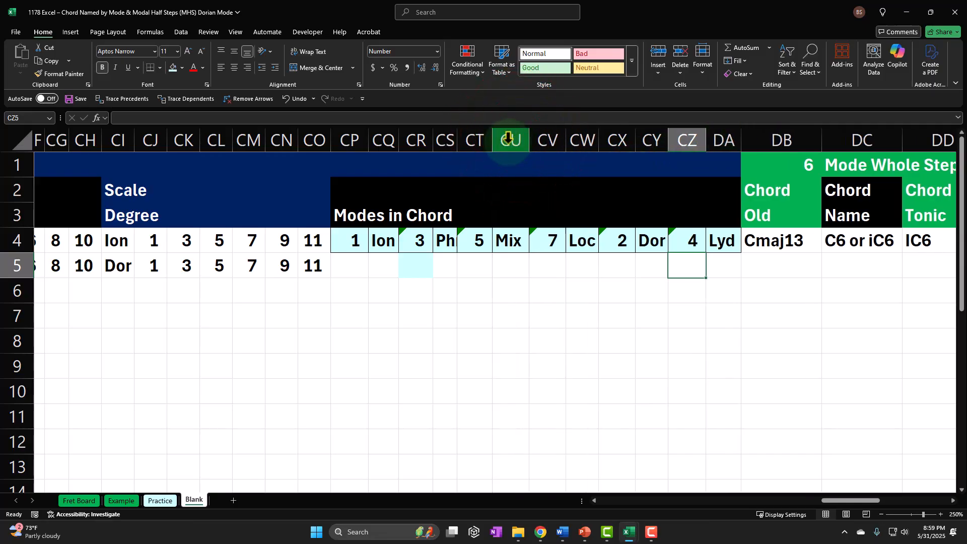
double_click(457, 139)
Link the first Dorian mode number in CP5 to BO5 of the previous chord.
click(355, 266)
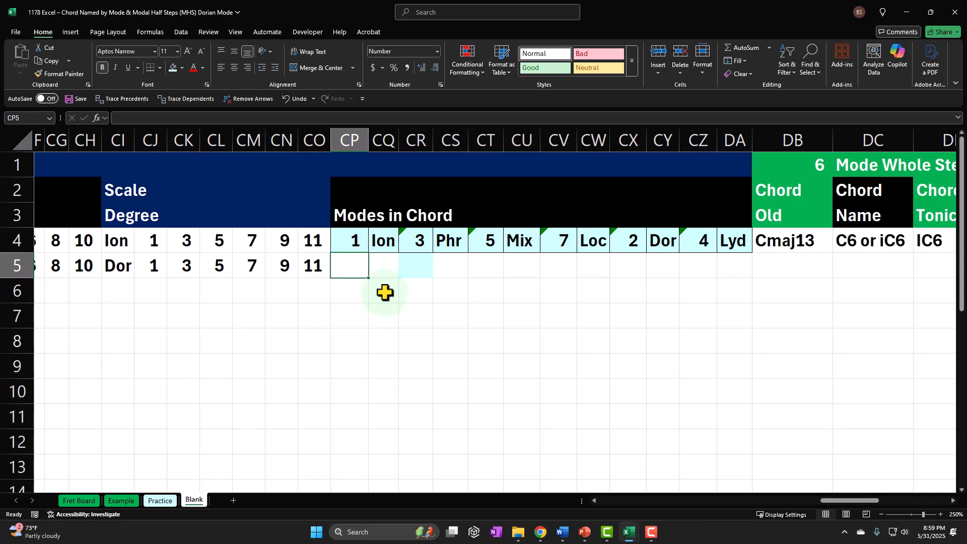
text(=)
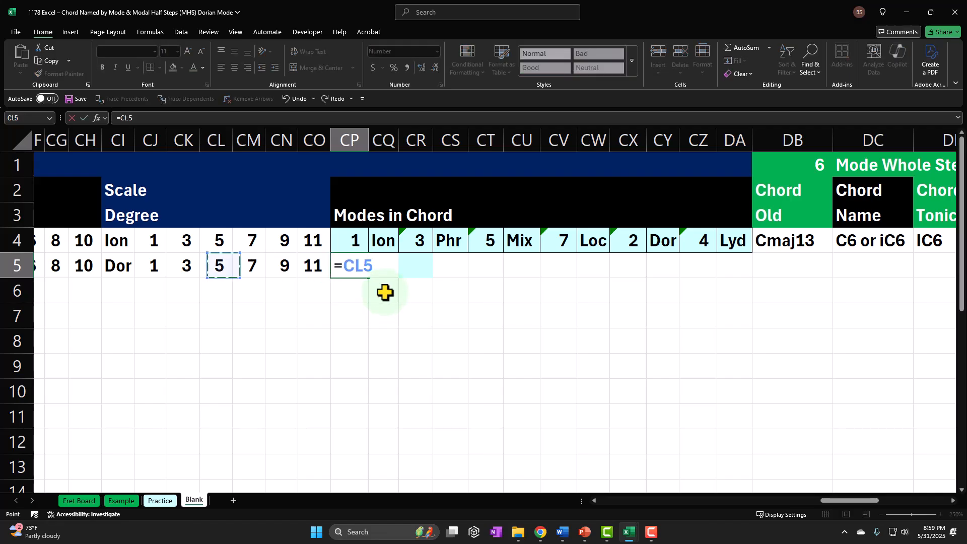
key(Left)
key(Left)
key(Left)
key(Left)
key(Left)
key(Left)
key(Left)
key(Left)
key(Left)
key(Left)
key(Left)
key(Left)
key(Left)
key(Left)
key(Left)
key(Left)
key(Left)
key(Left)
key(Left)
key(Left)
key(Left)
key(Left)
key(Left)
key(Left)
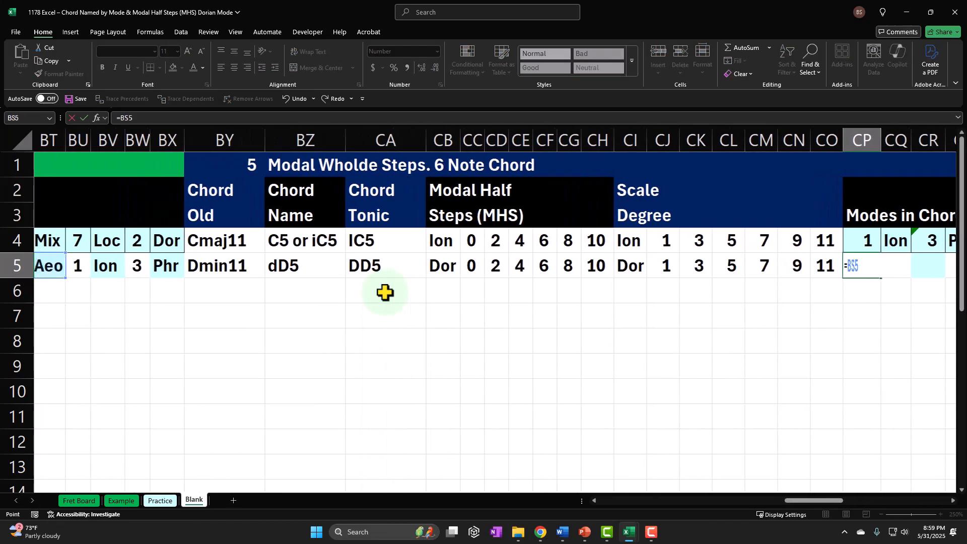
key(Left)
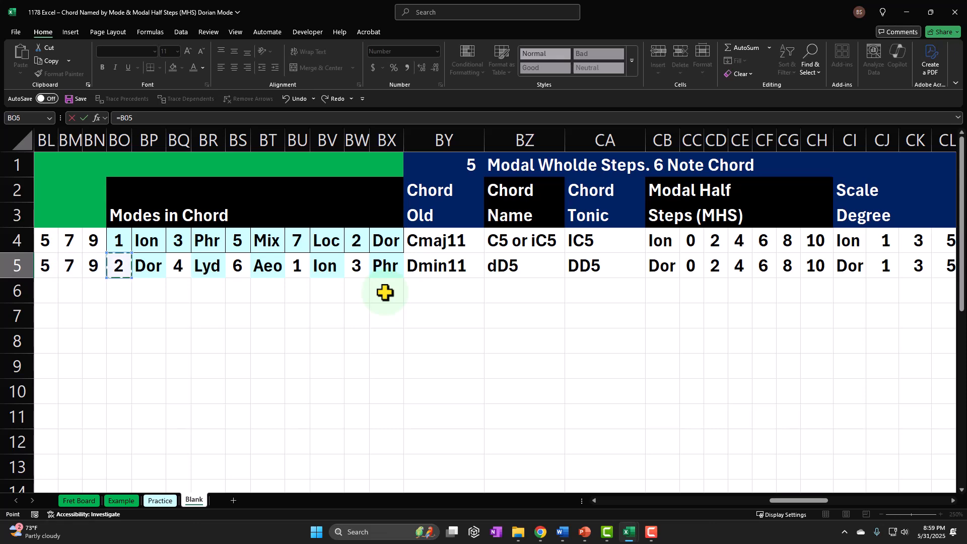
key(Return)
Calculate the second Dorian mode number in CR5 by adding the modal half steps in CD5 to CP5.
key(Right)
key(Right)
key(Right)
key(Right)
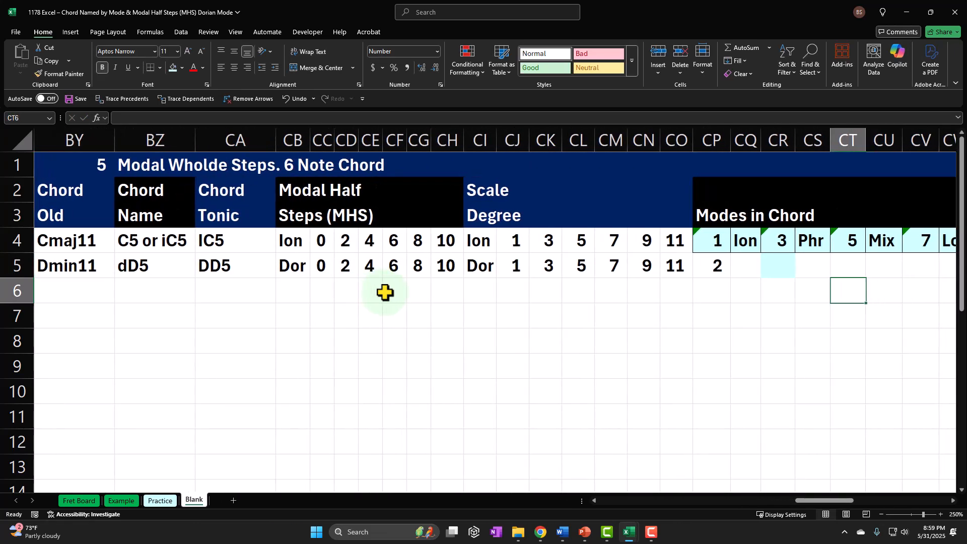
key(Left)
key(Left)
key(Up)
text(=)
key(Left)
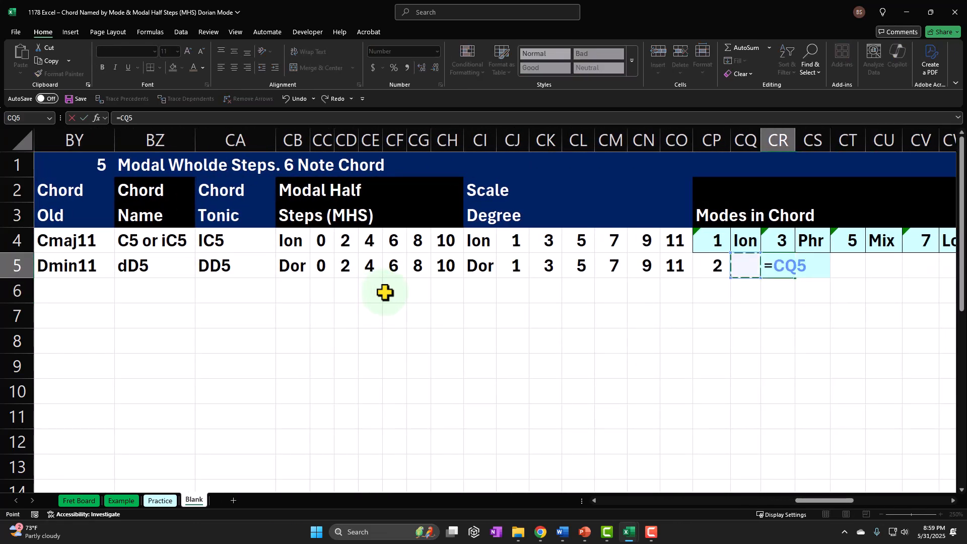
key(Left)
key(Left)
key(Left)
key(Left)
key(Left)
key(Left)
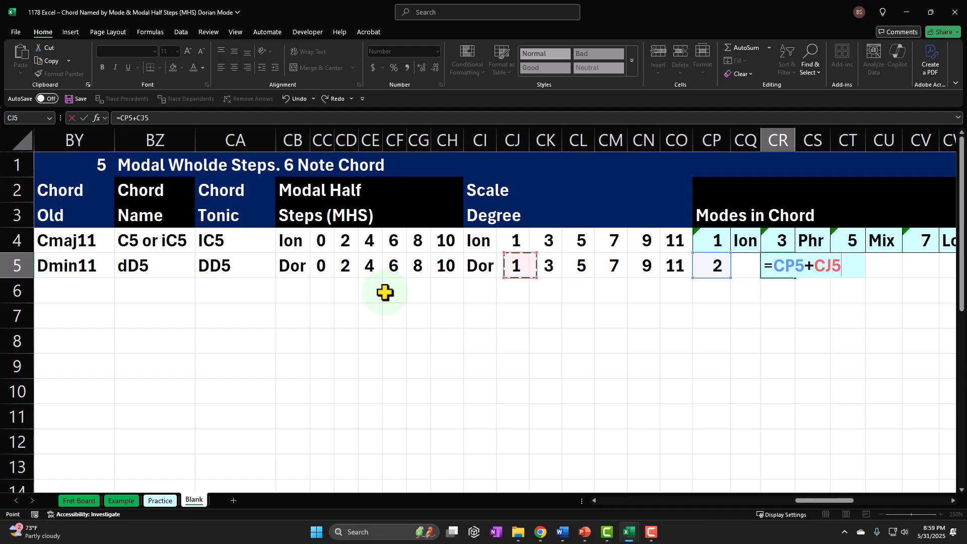
key(Tab)
key(Tab)
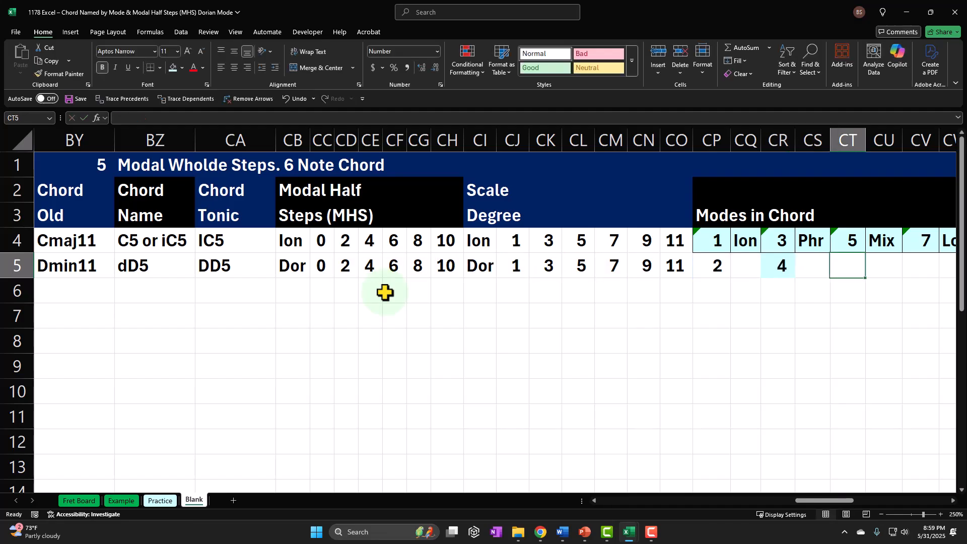
Calculate the third Dorian mode number in CT5 by adding the modal half steps in CE5 to CP5.
text(+)
key(Left)
key(Left)
key(Left)
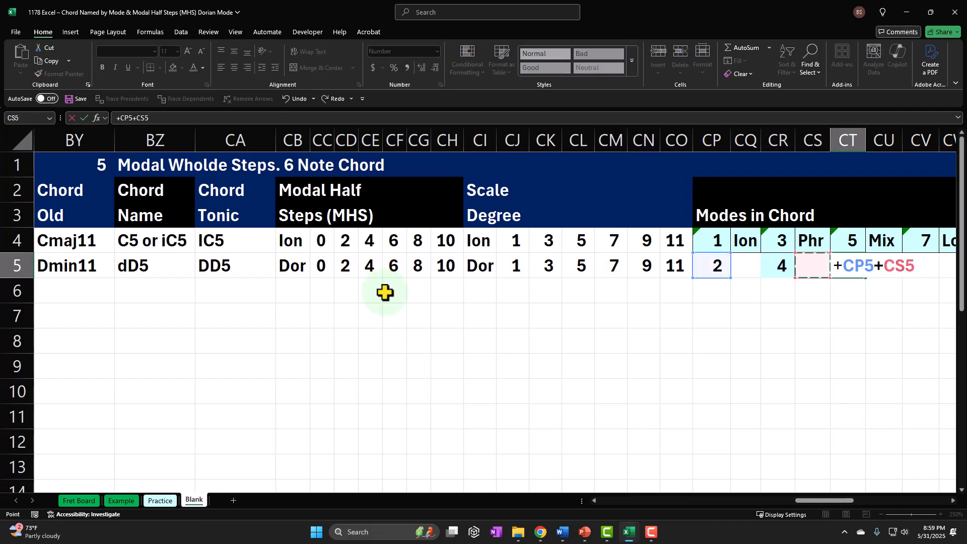
key(Tab)
key(Tab)
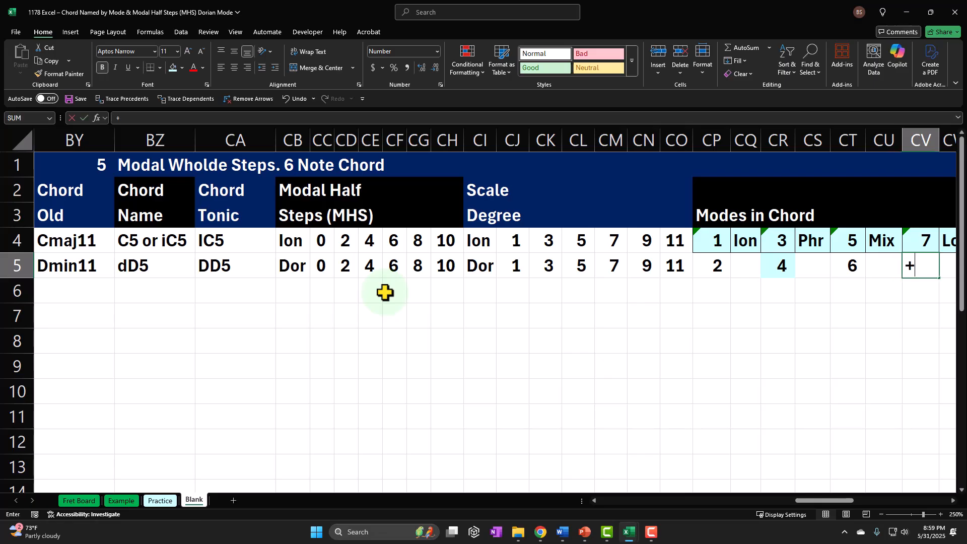
Calculate the fourth Dorian mode number in CV5 by adding the modal half steps in CF5 to CP5.
text(+)
key(Left)
key(Left)
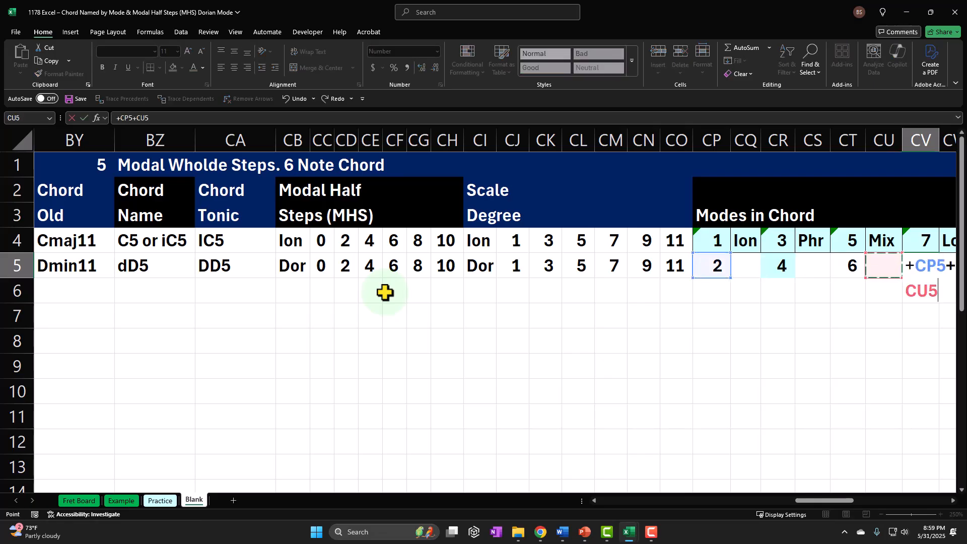
key(Left)
key(Left)
key(Left)
key(Left)
key(Left)
key(Left)
key(Left)
key(Left)
key(Left)
key(Left)
key(Left)
key(Tab)
key(Tab)
Calculate the fifth Dorian mode number in CX5 by adding the modal half steps in CG5 to CP5.
text(+)
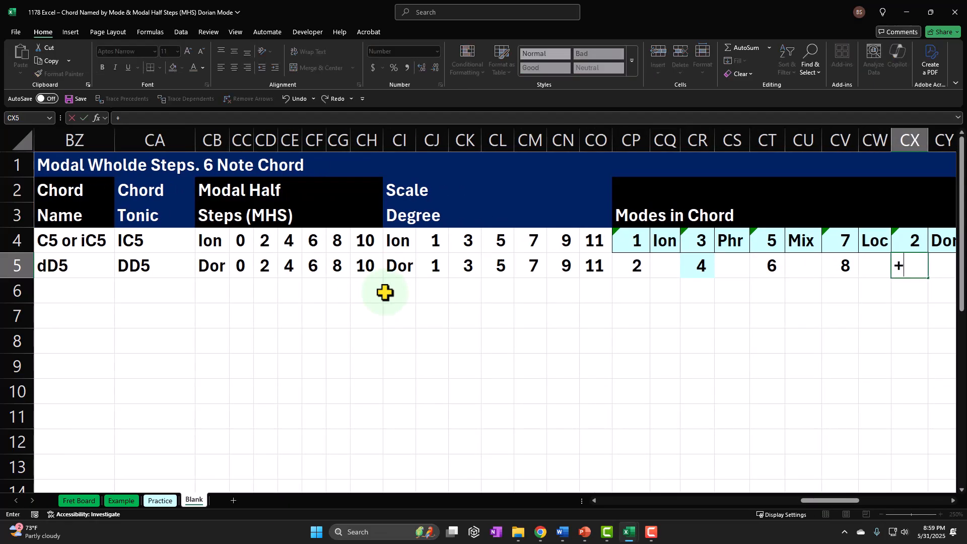
key(Left)
key(Left)
key(Left)
key(Left)
key(Left)
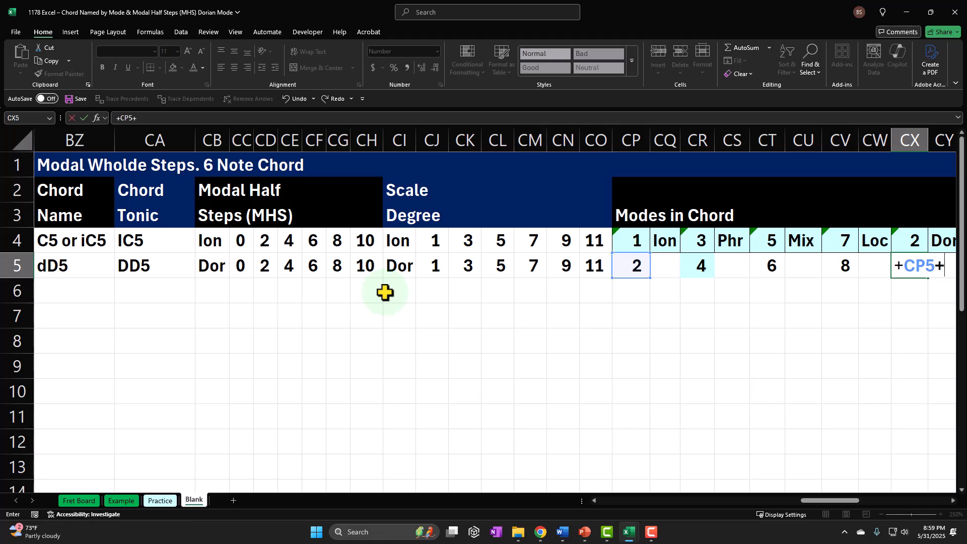
key(Left)
key(Left)
key(Left)
key(Left)
key(Left)
key(Left)
key(Left)
key(Left)
key(Left)
key(Left)
key(Left)
key(Left)
key(Left)
key(Tab)
key(Tab)
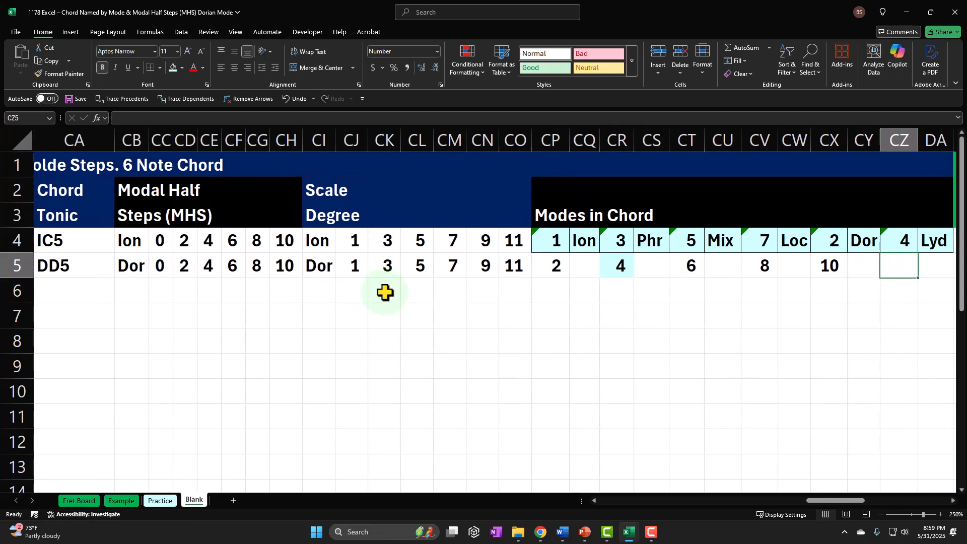
Calculate the sixth Dorian mode number in CZ5 by adding the modal half steps in CH5 to CP5.
text(+)
key(Left)
key(Left)
key(Left)
key(Left)
key(Left)
key(Left)
key(Left)
key(Left)
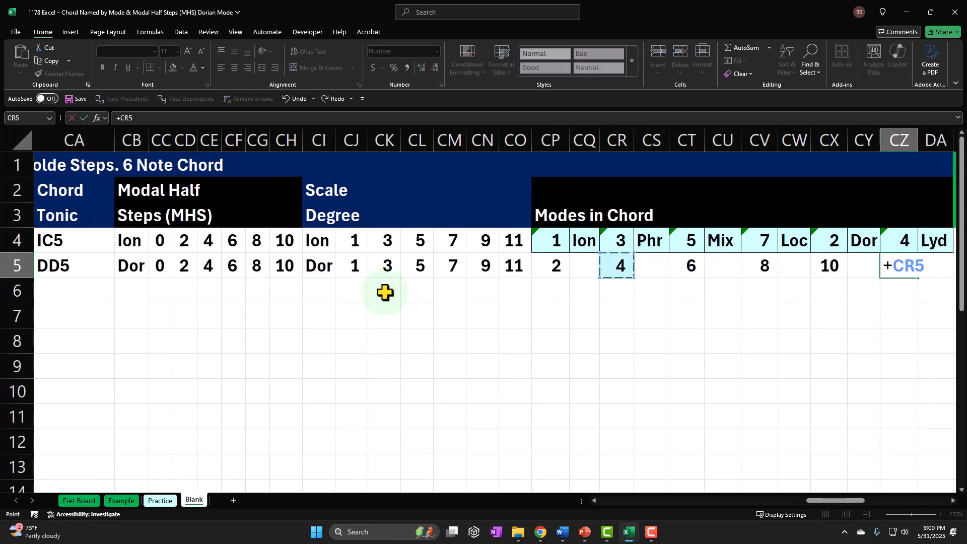
key(Left)
key(Left)
key(Left)
key(Left)
key(Left)
key(Left)
key(Left)
key(Left)
key(Left)
key(Left)
key(Left)
key(Left)
key(Left)
key(Left)
key(Left)
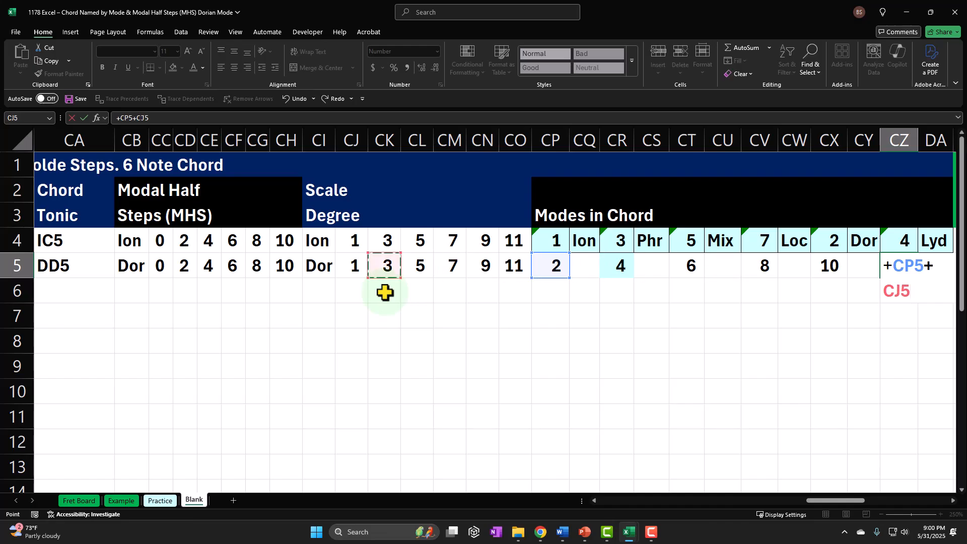
key(Tab)
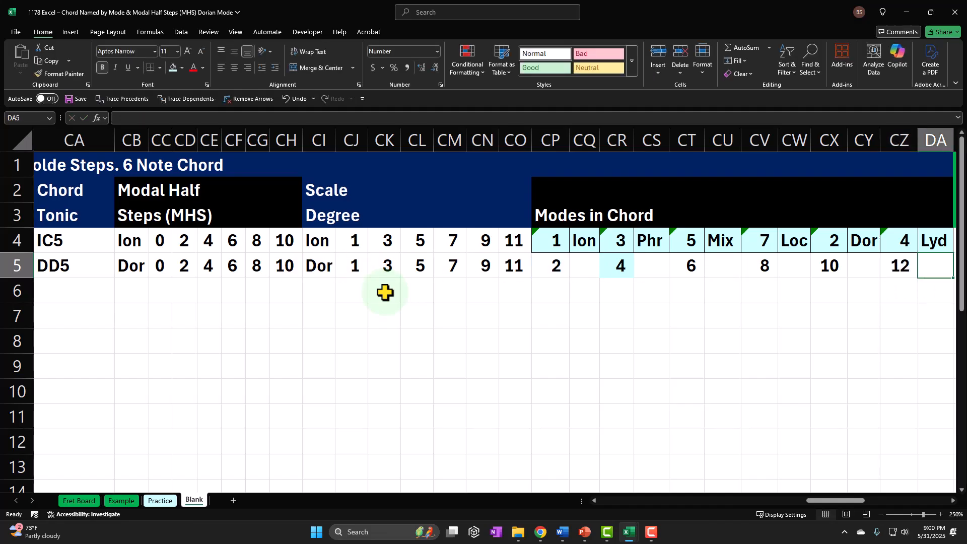
key(Right)
key(Right)
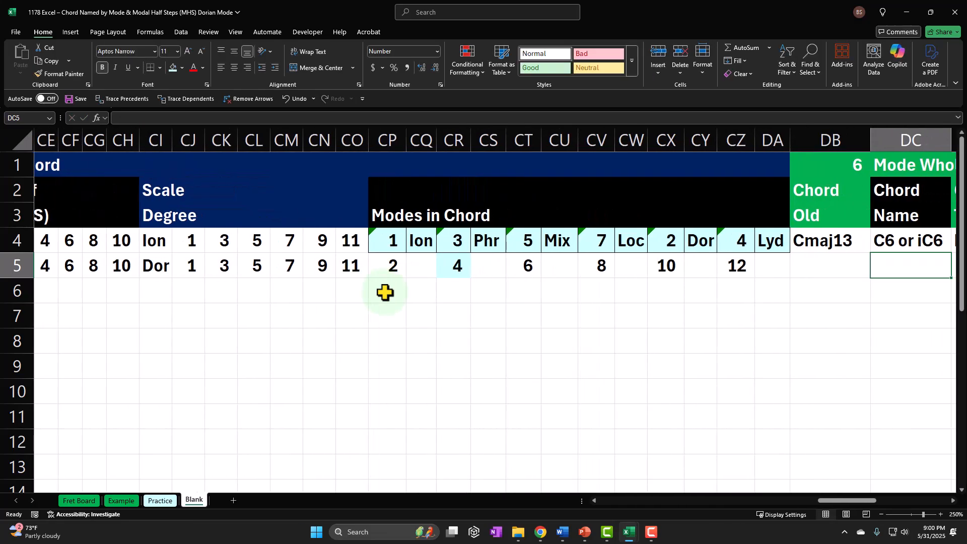
Subtract 7 in the fourth Dorian mode number's formula in CV5.
double_click(590, 266)
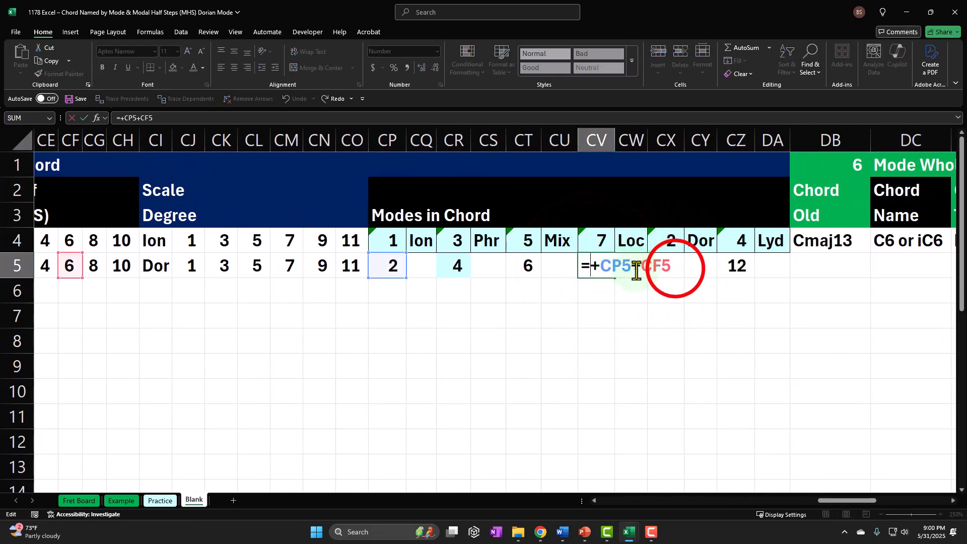
text(7)
key(Return)
double_click(670, 267)
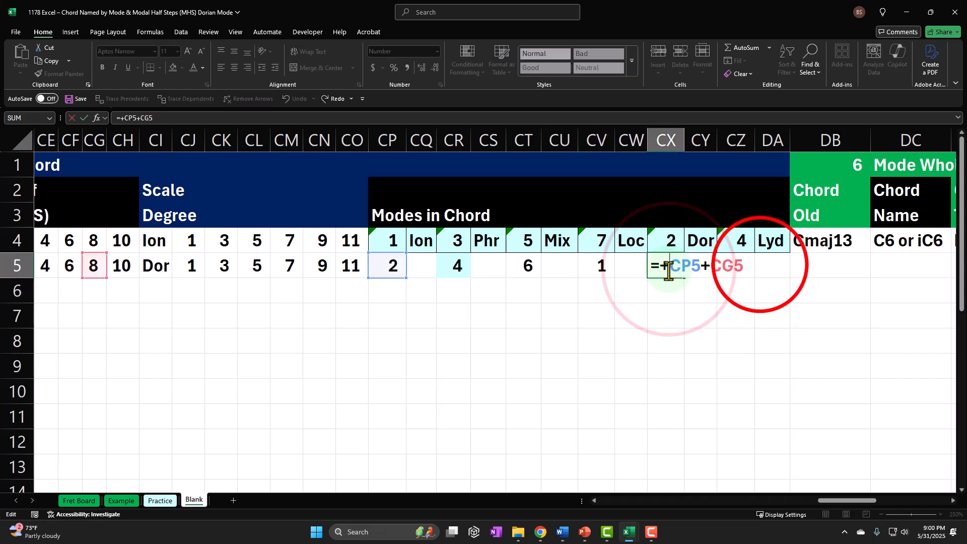
click(761, 265)
key(Return)
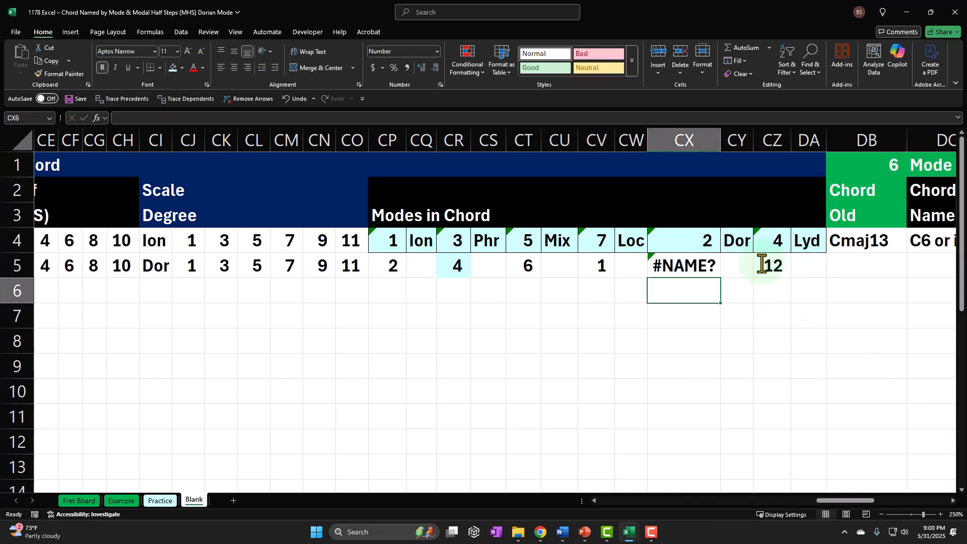
key(ctrl+z)
Subtract 7 in the formulas of the fifth and sixth Dorian mode numbers, CX5 and CZ5.
double_click(674, 266)
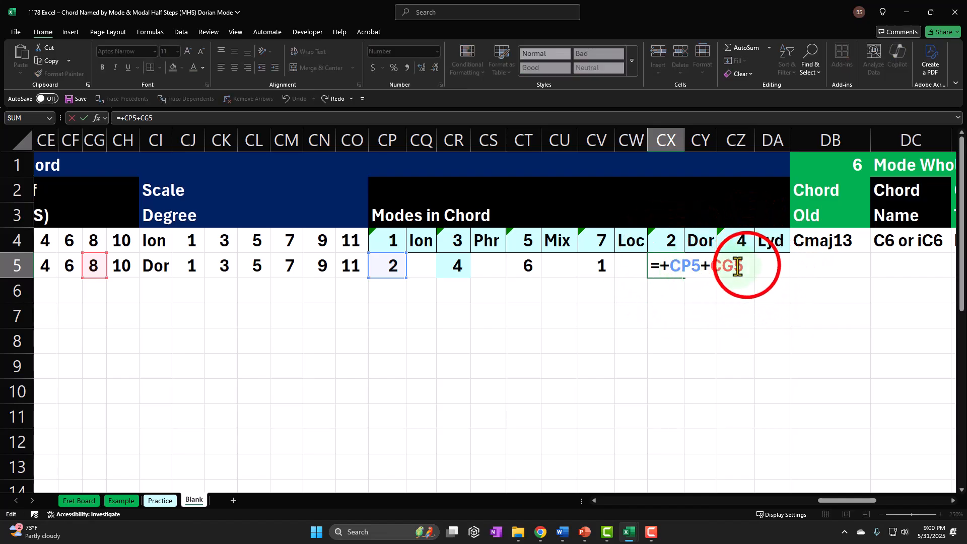
key(Return)
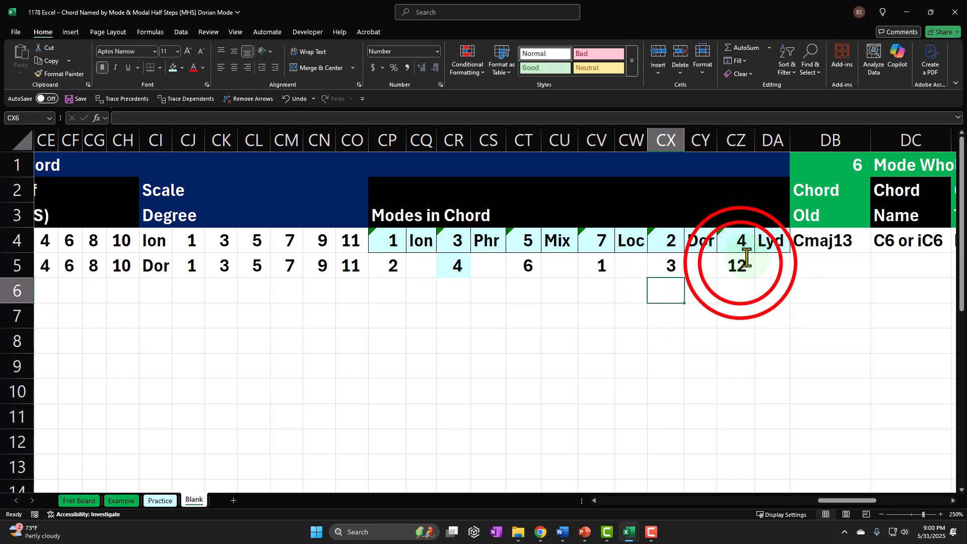
double_click(738, 262)
click(820, 264)
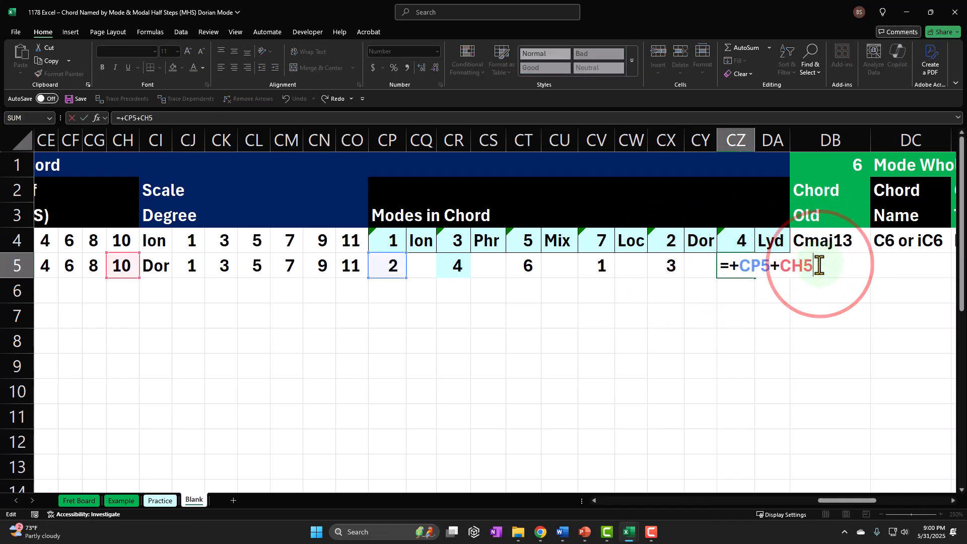
key(Return)
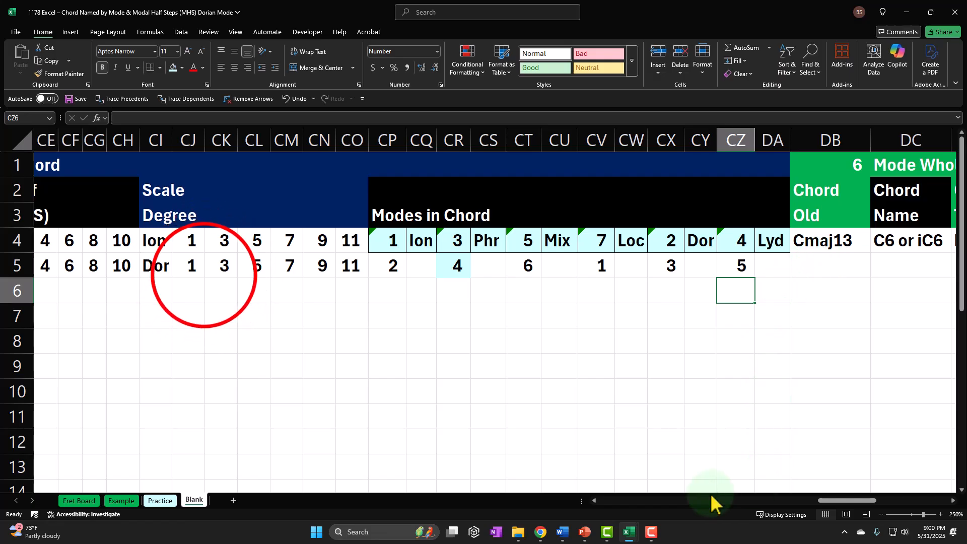
Copy the mode-name lookup formula from BX5 into CQ5, beside the first Dorian mode number of the six-note chord.
click(204, 276)
key(Left)
key(Left)
key(Left)
key(Left)
key(Left)
key(Left)
key(Left)
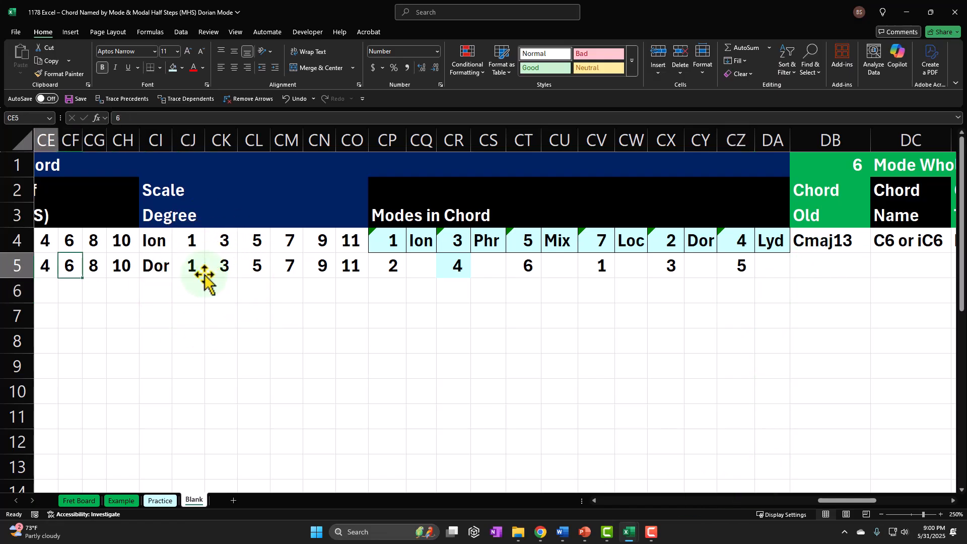
key(Left)
key(Left)
key(Left)
key(Left)
key(Left)
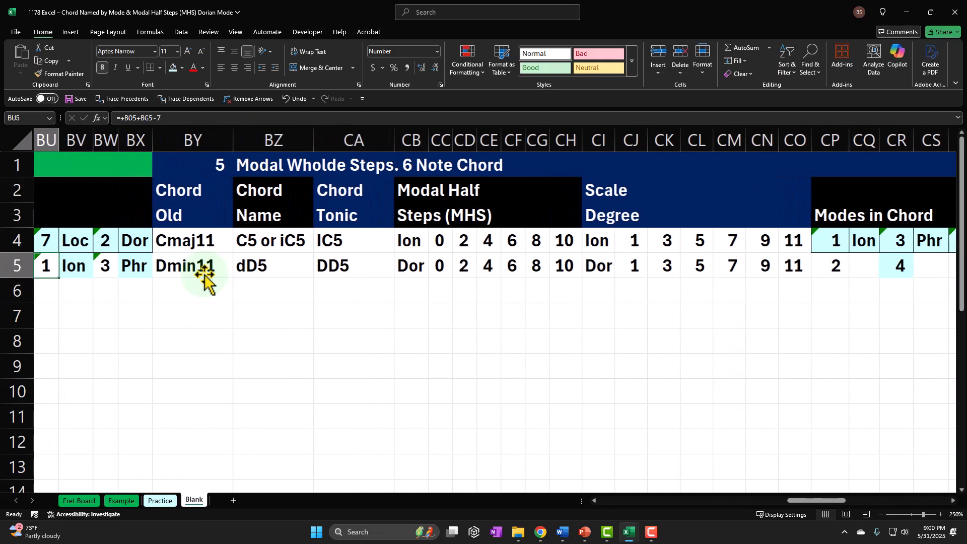
key(Right)
key(Right)
key(Right)
key(Right)
key(Right)
key(Right)
key(Right)
key(Right)
key(Right)
key(Right)
key(Right)
key(Right)
key(Right)
key(Right)
key(Right)
key(Right)
key(Right)
key(Right)
key(Right)
key(Right)
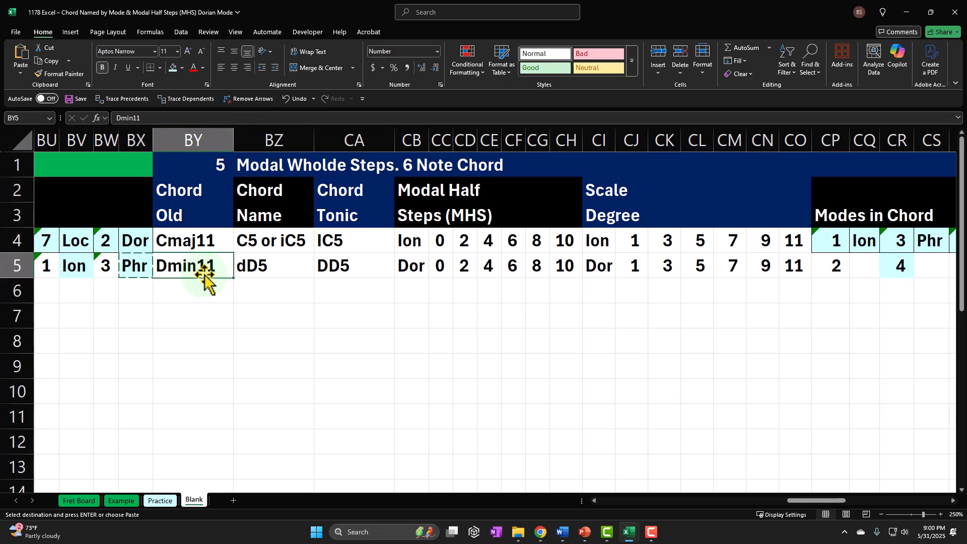
key(Right)
key(Right)
key(Right)
key(Right)
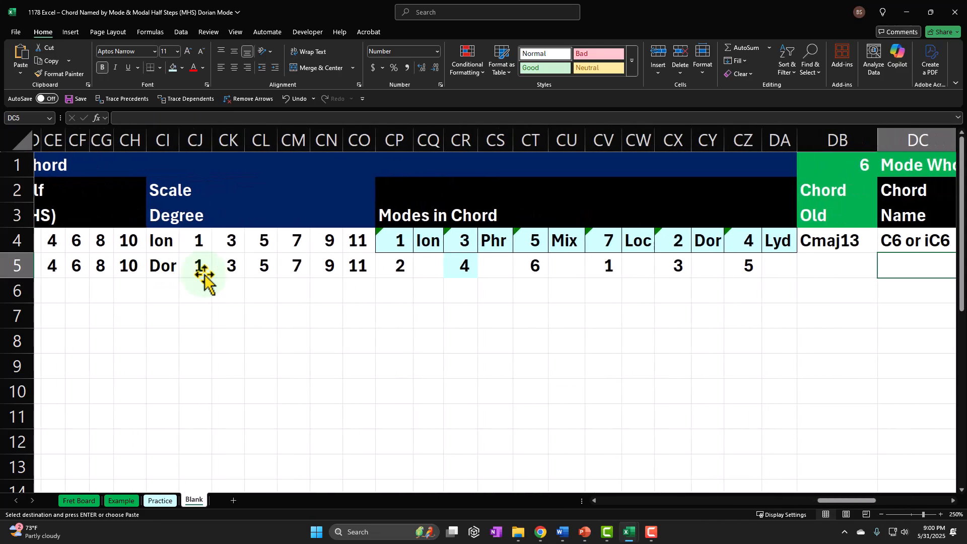
click(280, 266)
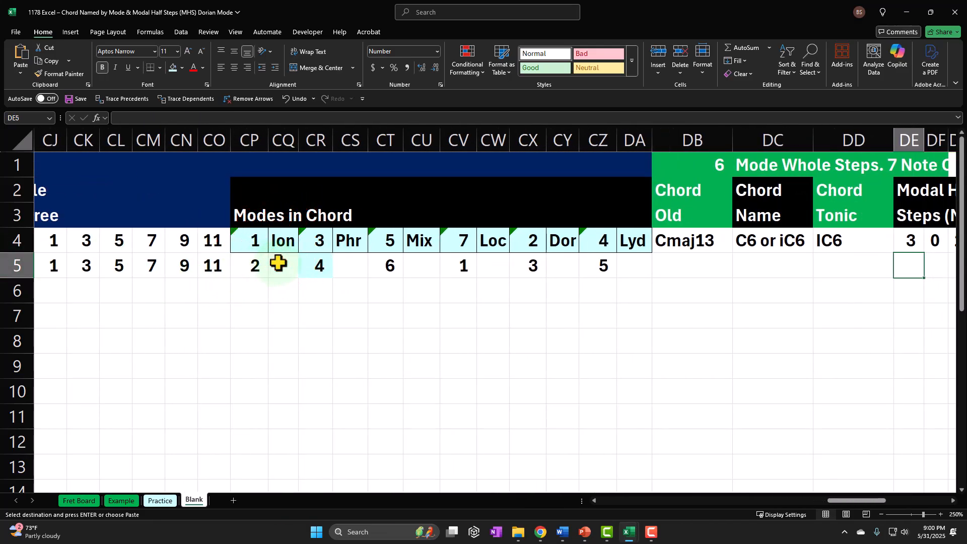
text(Dor)
Paste the copied mode-name lookup into the remaining Dorian mode name cells, CS5, CU5, CW5, CY5 and DA5.
click(360, 266)
key(ctrl+v)
click(410, 266)
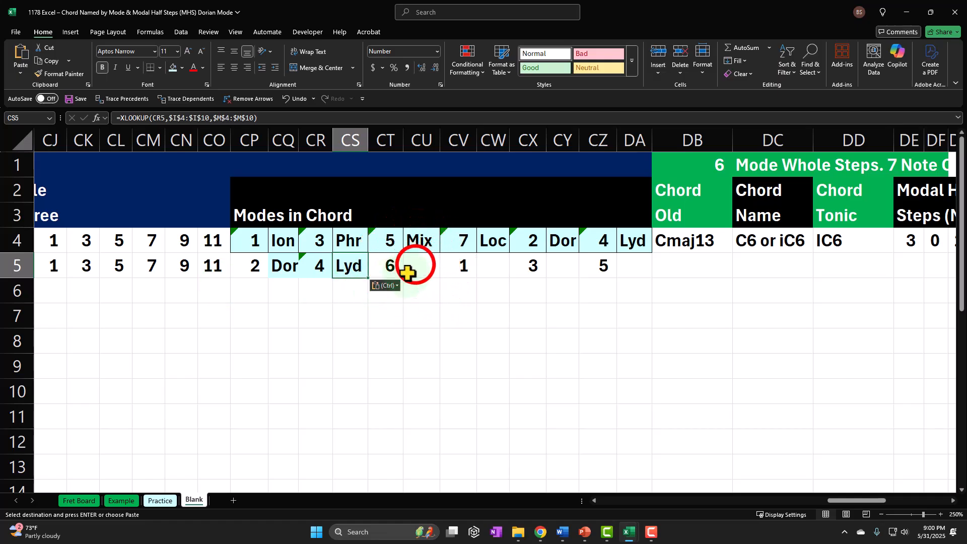
key(ctrl+v)
click(499, 265)
key(ctrl+v)
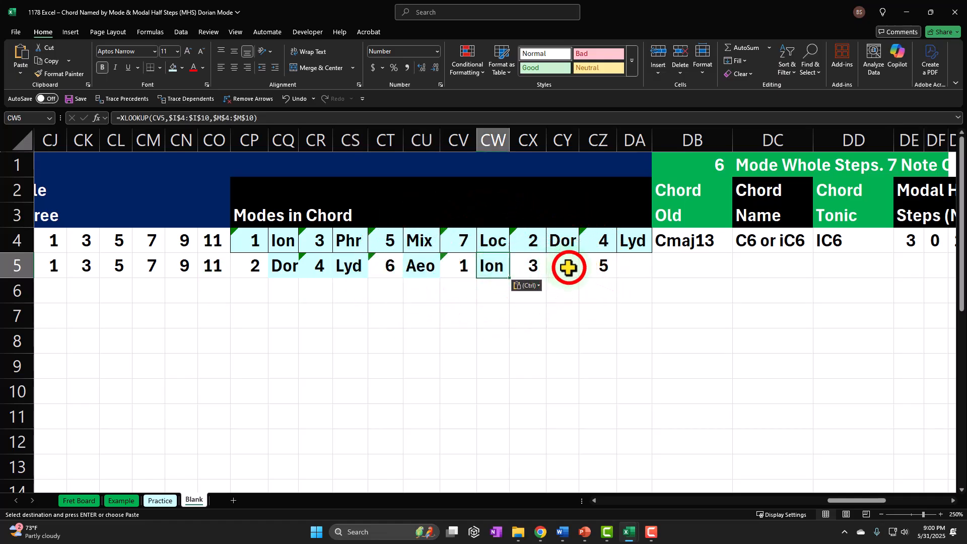
click(566, 267)
key(ctrl+v)
click(637, 266)
text(Mix)
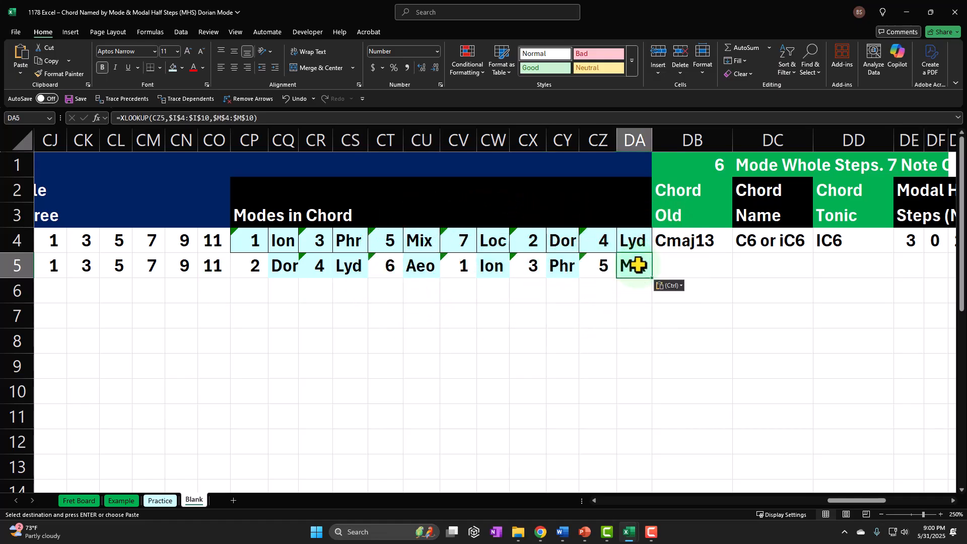
Recolor the seven-note chord's Scale Degree header, DM2:DT3, with the green header fill.
key(Right)
key(Right)
key(Right)
key(Right)
key(Right)
key(Right)
key(Right)
key(Right)
key(Right)
key(Right)
key(Right)
key(Right)
key(Right)
key(Right)
key(Right)
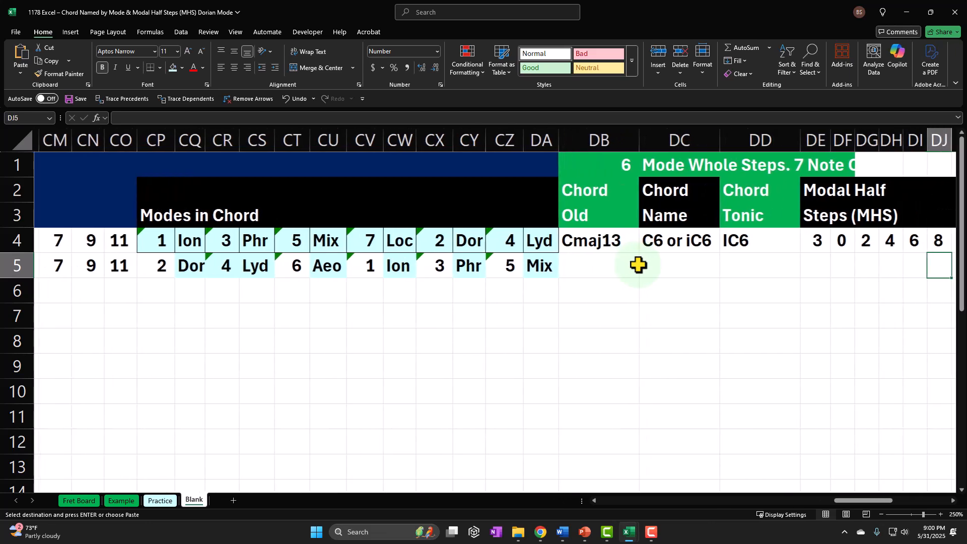
key(Right)
key(Right)
key(Right)
key(Right)
key(Right)
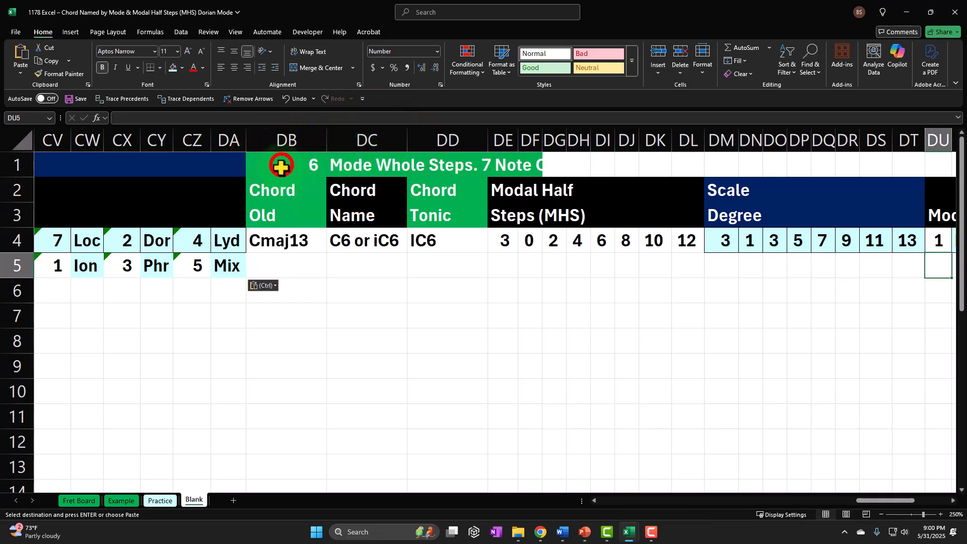
drag(282, 166, 684, 154)
key(ctrl+z)
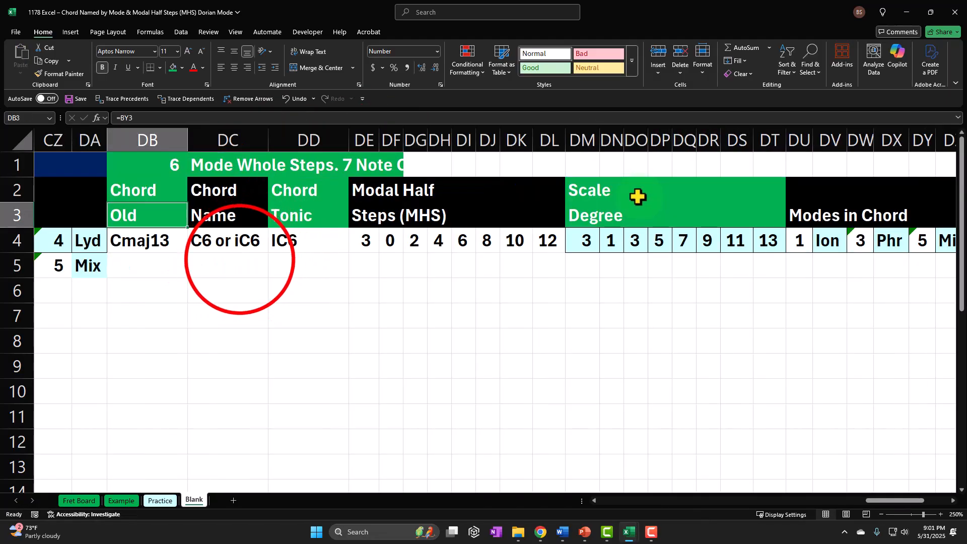
Enter Cmin13 as the seven-note chord's old Dorian chord name in DB5.
click(237, 264)
click(150, 263)
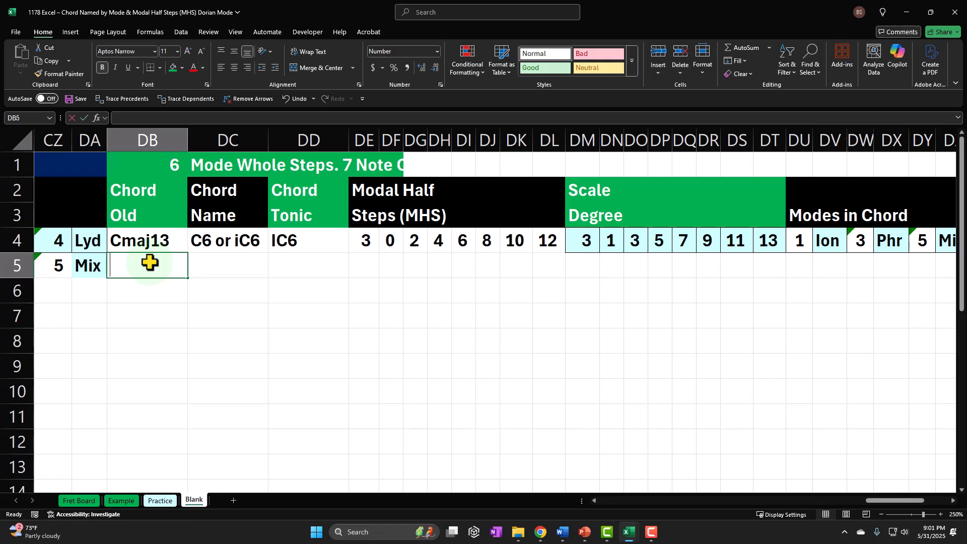
text(Cmin1)
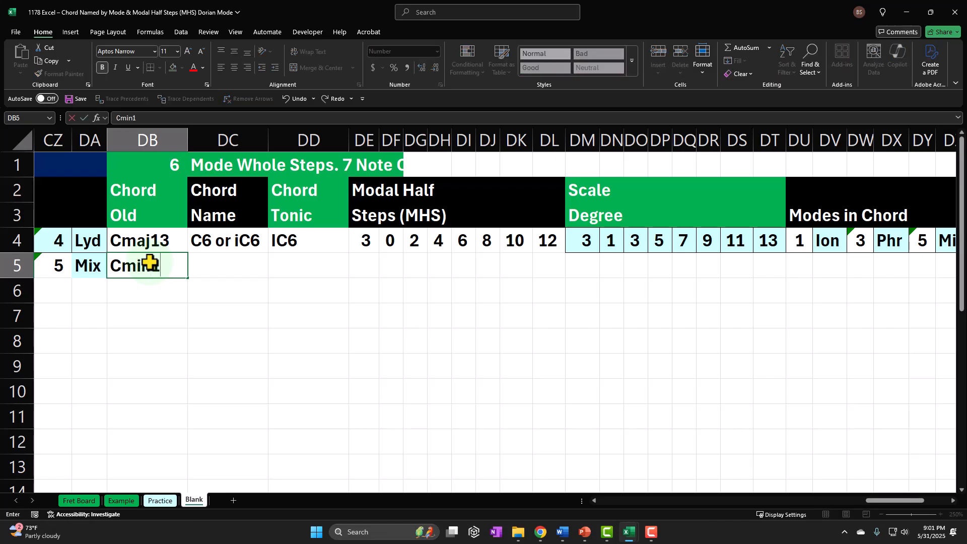
text(3)
key(Return)
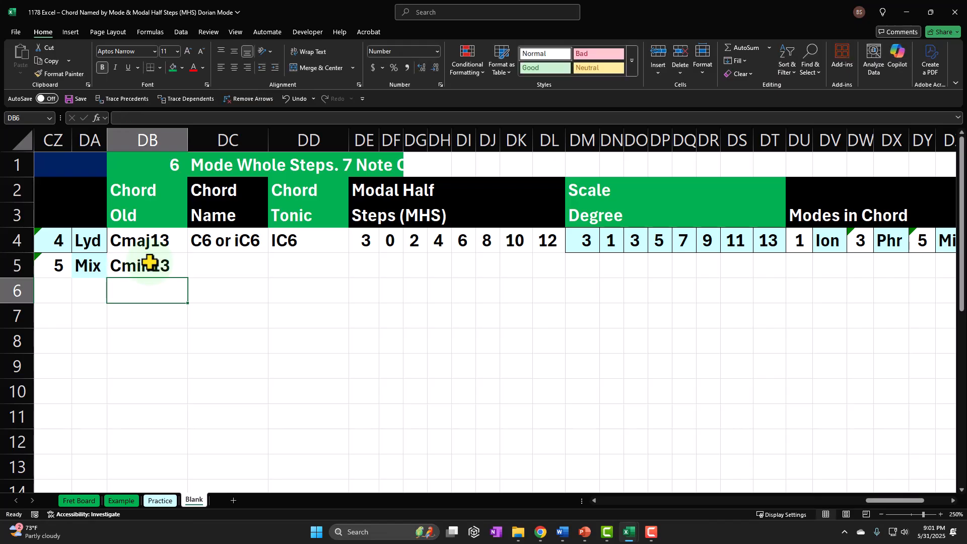
Trace the seven-note Dorian chord in the mode list by selecting every second mode, G6, G8, G10, G12, G14, G16 and G18.
key(Left)
key(Left)
key(Left)
key(Left)
key(Left)
key(Left)
key(Left)
key(Left)
key(Left)
key(Left)
key(Left)
key(Left)
key(Left)
key(Left)
key(Left)
key(Left)
key(Left)
key(Left)
key(Left)
key(Left)
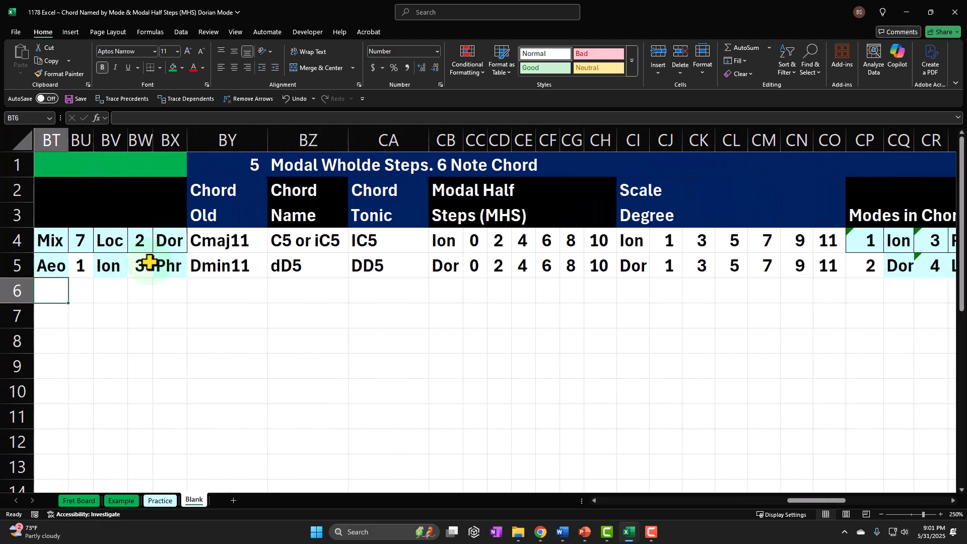
key(Left)
key(Left)
key(Left)
key(Left)
key(Left)
key(Left)
key(Left)
key(Left)
key(Left)
key(Left)
key(Left)
key(Left)
key(Left)
key(Left)
key(Left)
key(Left)
key(Left)
key(Left)
key(Left)
key(Left)
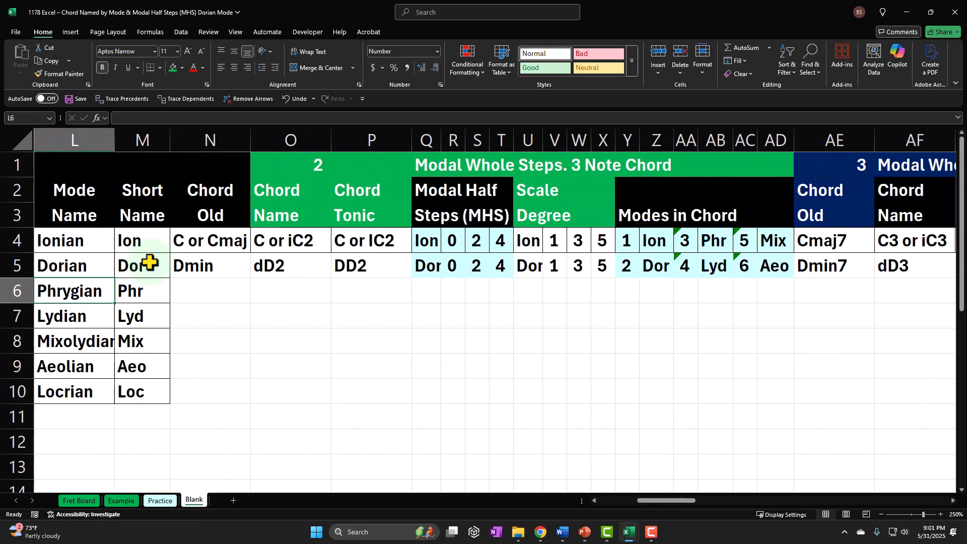
key(Left)
key(Left)
key(Left)
key(Left)
key(Left)
key(Left)
key(Left)
key(Left)
key(Left)
key(Left)
key(Left)
scroll(149, 262, down, 1)
click(316, 216)
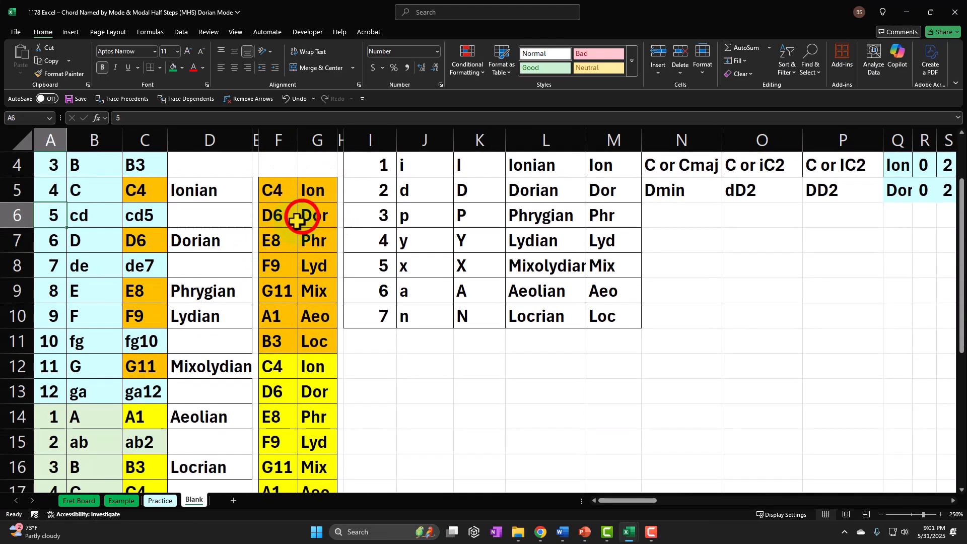
ctrl+click(316, 259)
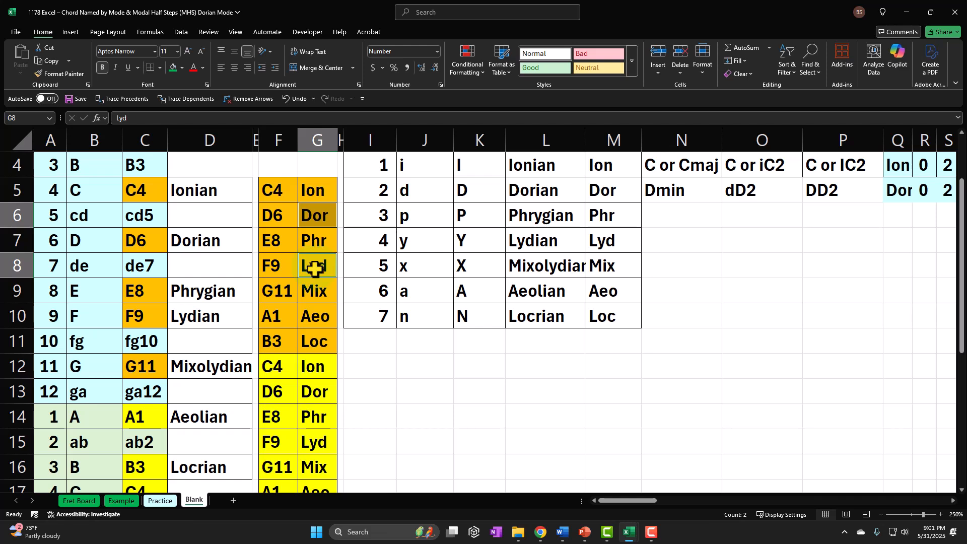
ctrl+click(316, 312)
ctrl+click(320, 361)
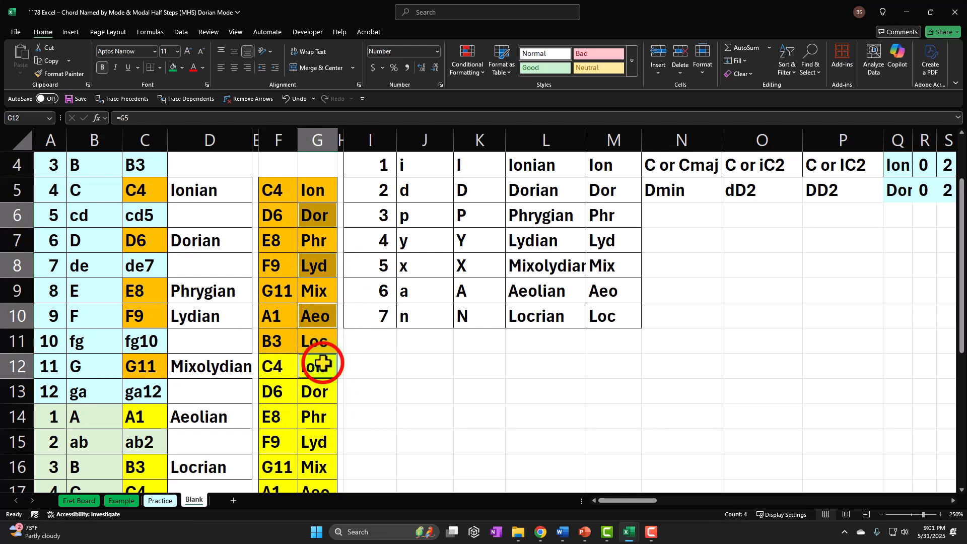
ctrl+click(321, 409)
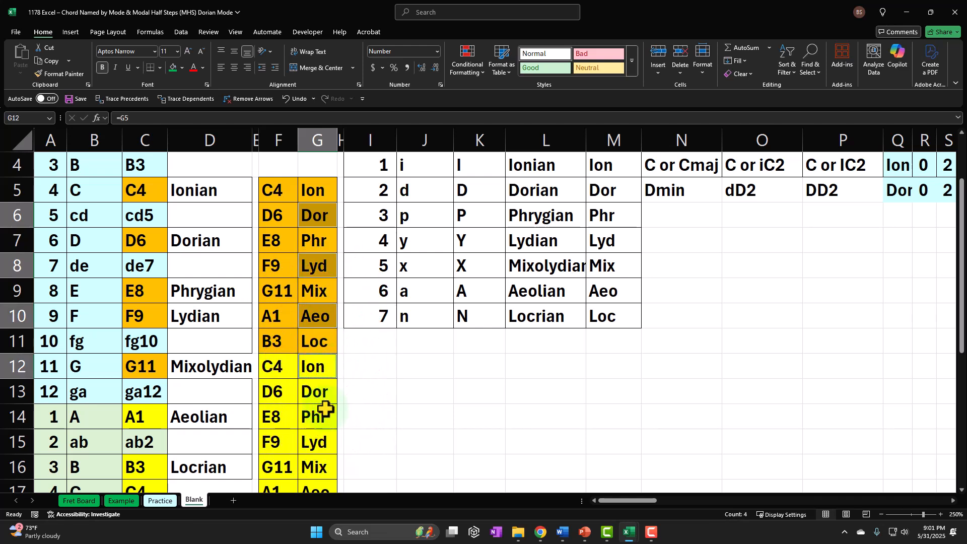
ctrl+click(325, 455)
scroll(328, 432, down, 1)
ctrl+click(328, 434)
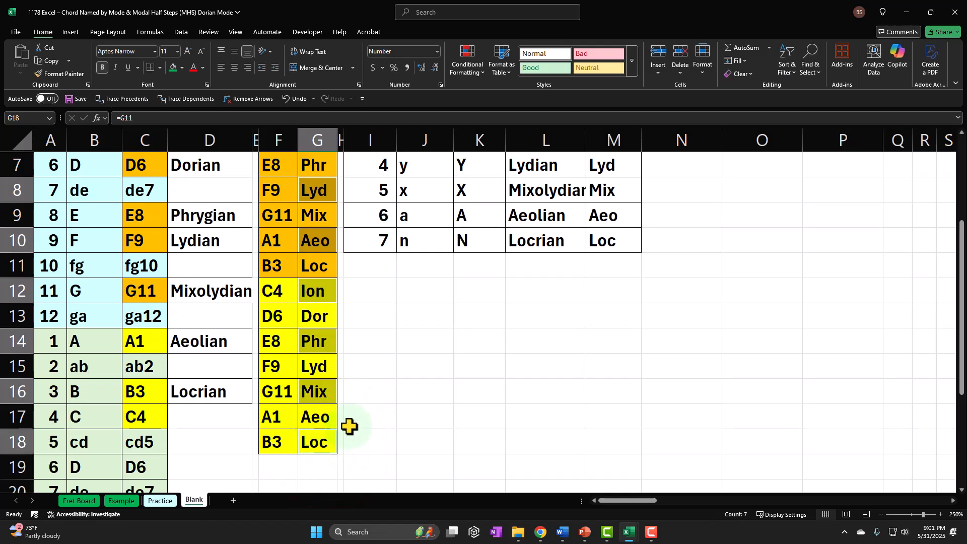
scroll(349, 426, up, 1)
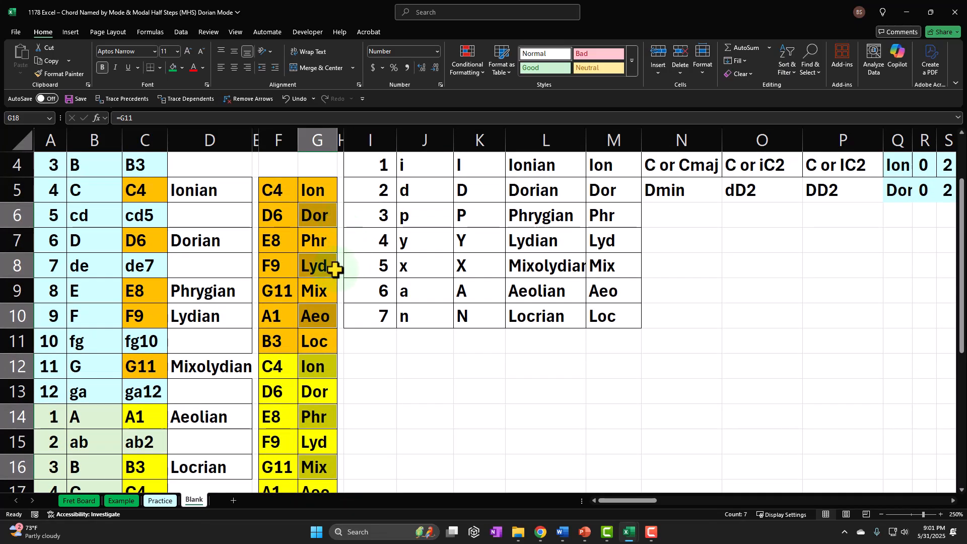
scroll(346, 365, down, 1)
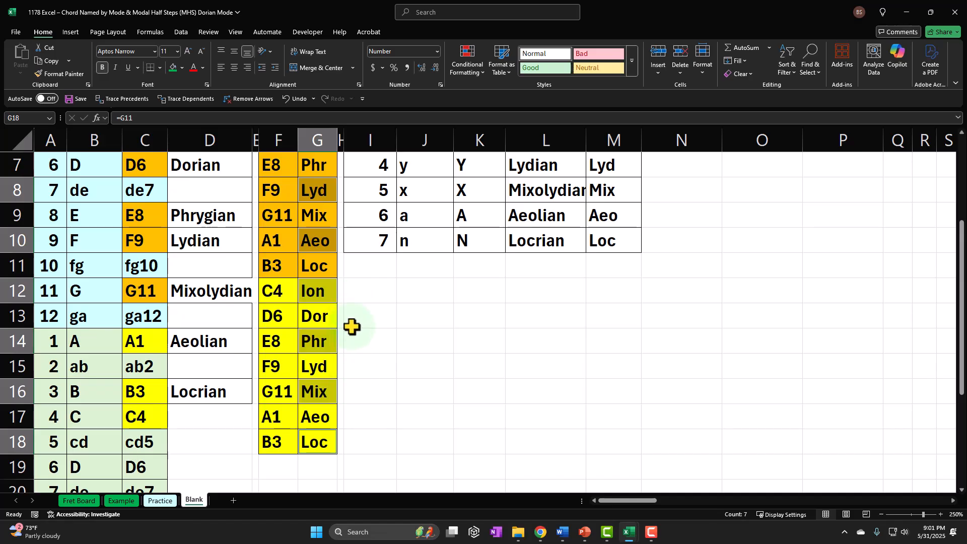
Return to the seven-note chord section and correct its old Dorian chord name in DB5 to Dmin13.
click(684, 229)
scroll(685, 229, up, 2)
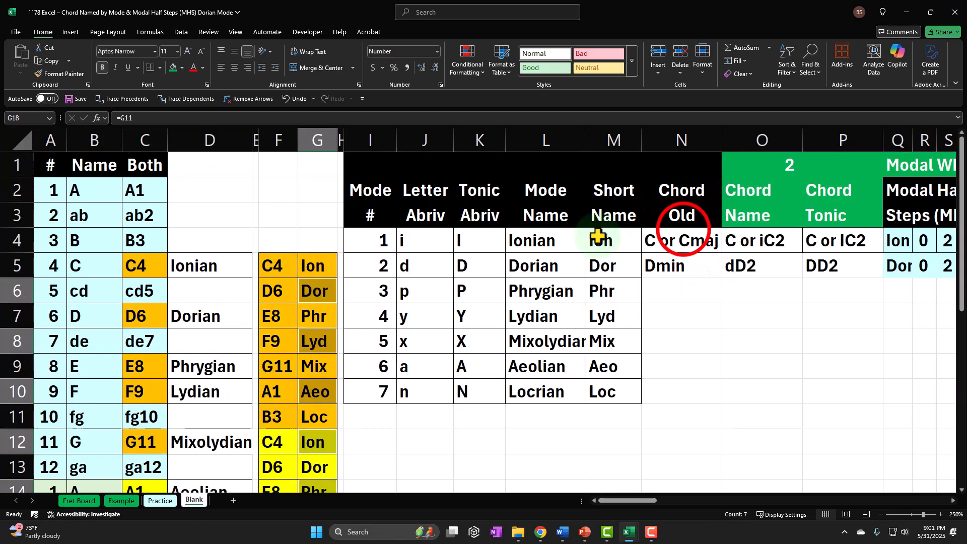
key(Right)
key(Right)
key(Right)
key(Right)
key(Right)
key(Right)
key(Right)
key(Right)
key(Right)
key(Right)
key(Right)
key(Right)
key(Right)
key(Right)
key(Right)
key(Right)
key(Right)
key(Right)
key(Right)
key(Right)
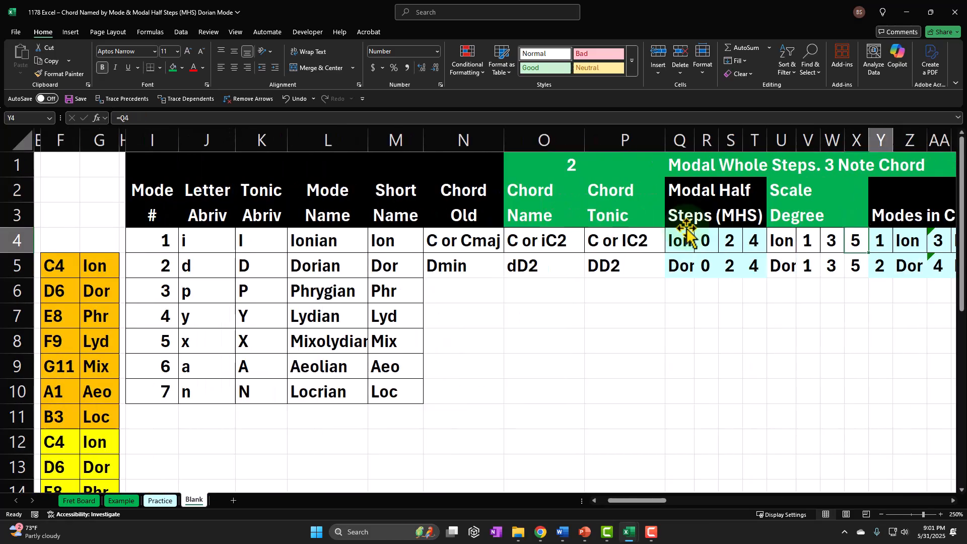
key(Right)
key(Right)
key(Right)
key(Right)
key(Right)
key(Right)
key(Right)
key(Right)
key(Right)
key(Right)
key(Right)
key(Right)
key(Right)
key(Right)
key(Right)
key(Right)
key(Right)
key(Right)
key(Right)
key(Right)
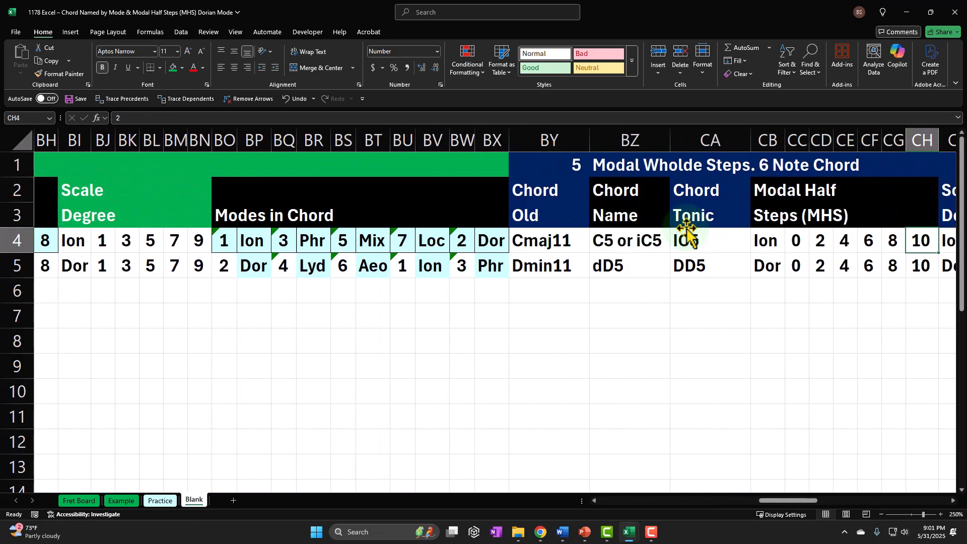
key(Right)
key(Right)
key(Right)
key(Right)
key(Right)
key(Right)
key(Right)
key(Right)
key(Right)
key(Right)
key(Right)
key(Right)
key(Right)
key(Right)
key(Right)
key(Right)
key(Right)
key(Right)
key(Right)
key(Right)
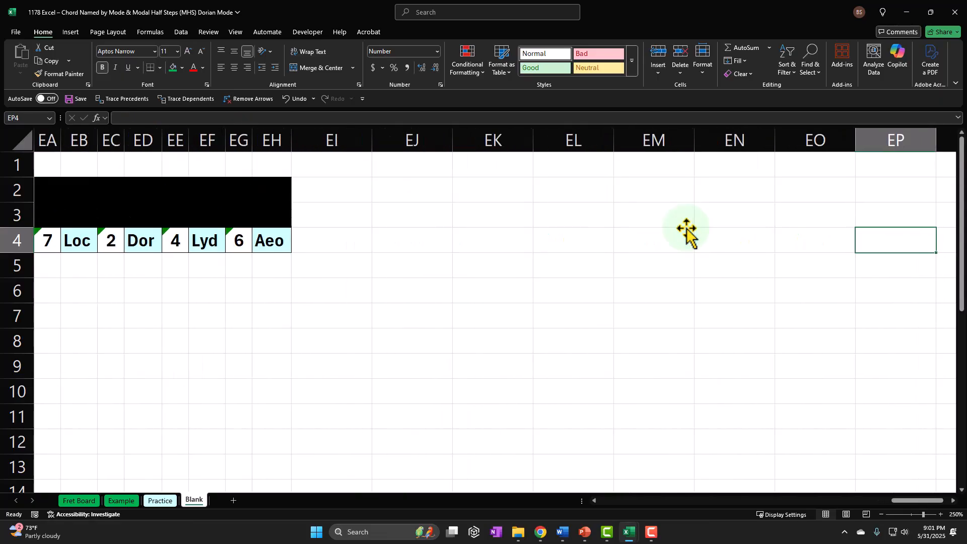
key(Left)
key(Left)
key(Left)
key(Left)
key(Left)
key(Left)
key(Left)
key(Left)
key(Left)
key(Left)
key(Left)
key(Left)
key(Left)
key(Left)
key(Left)
key(Left)
key(Left)
key(Left)
key(Left)
key(Left)
key(Left)
key(Left)
key(Left)
key(Left)
key(Left)
key(Left)
key(Left)
key(Left)
key(Left)
key(Left)
key(Left)
key(Left)
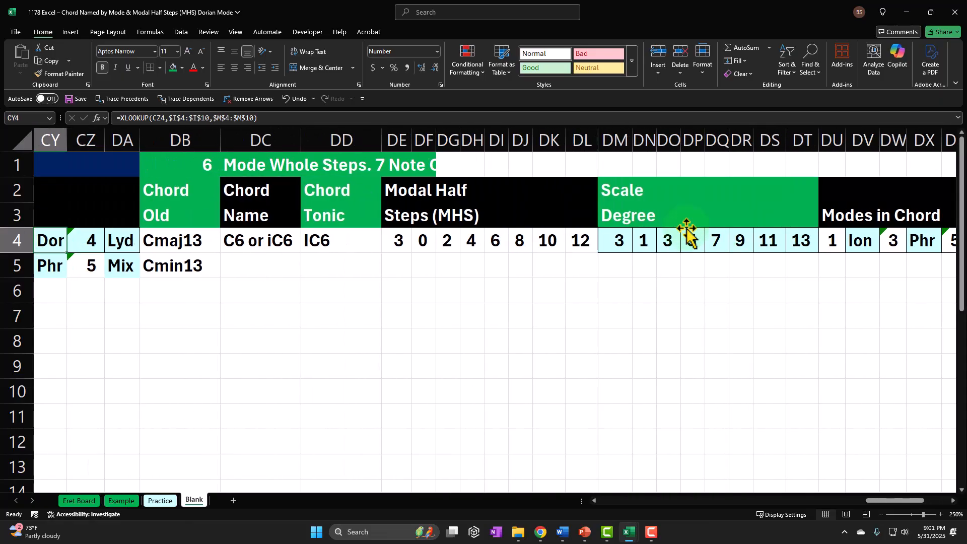
key(Right)
key(Right)
key(Right)
key(Right)
key(Right)
key(Right)
key(Right)
key(Right)
key(Down)
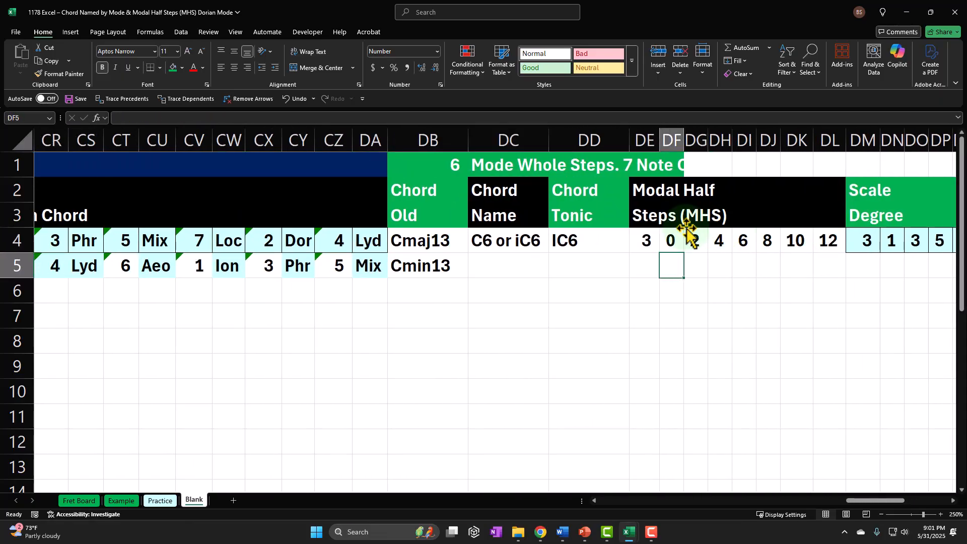
key(Left)
key(Left)
key(Left)
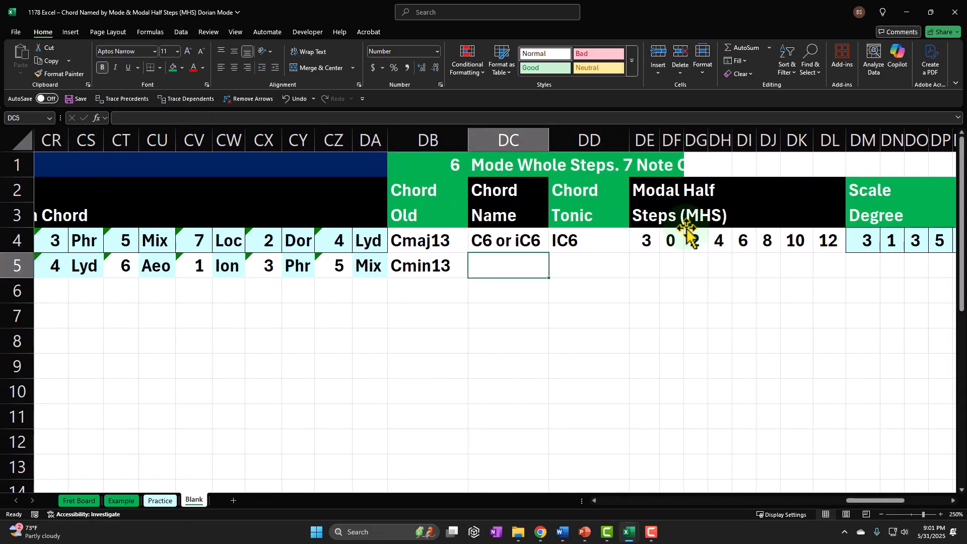
double_click(401, 277)
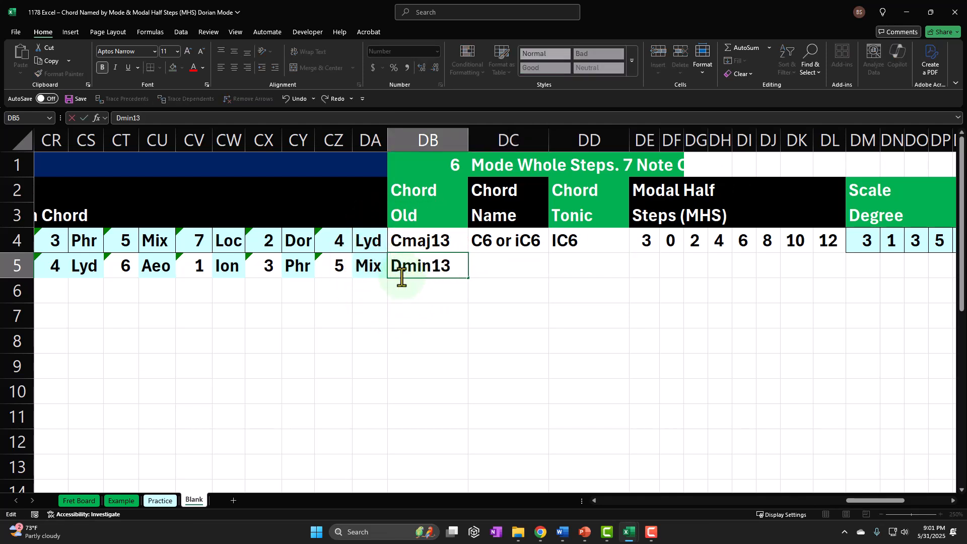
key(Return)
Enter dD6 as the seven-note chord's Dorian chord name in DC5.
key(Right)
key(Up)
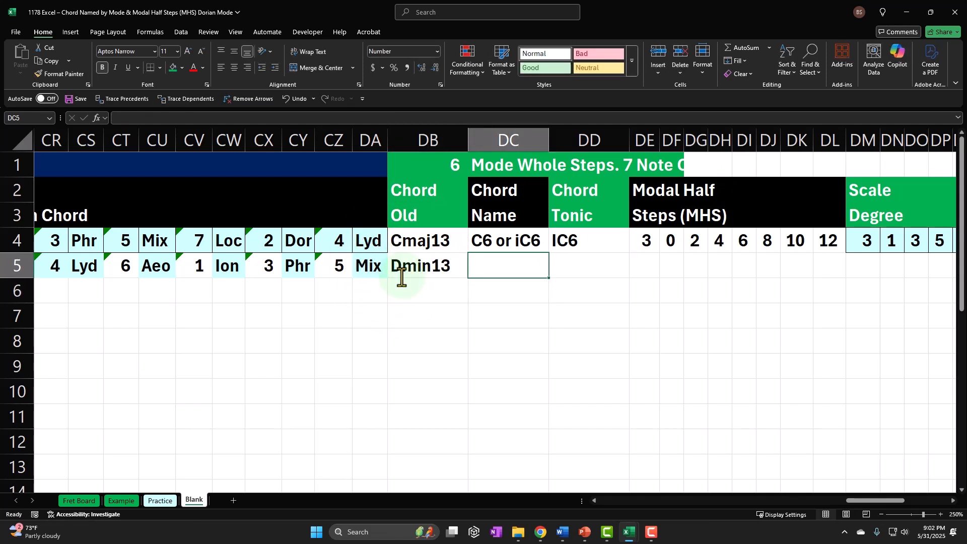
text(dD6)
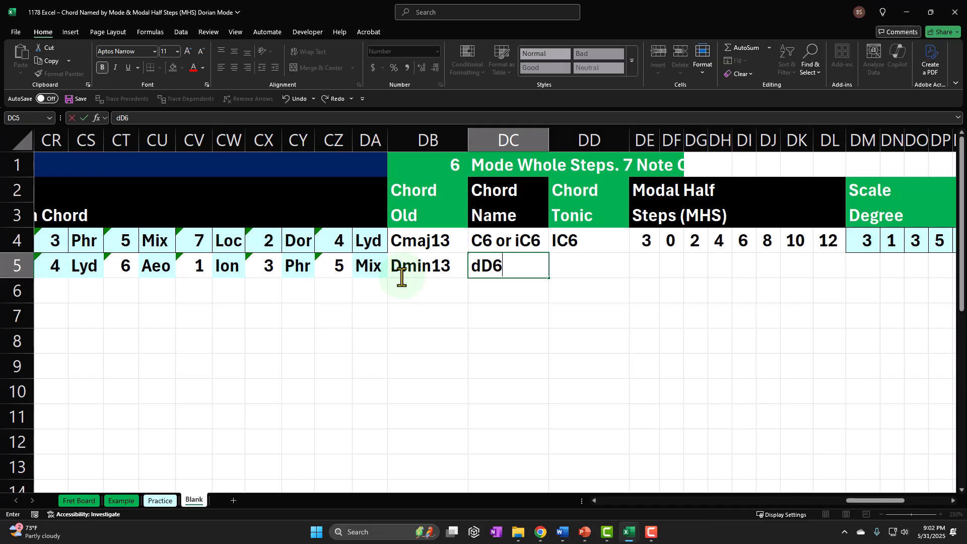
key(Return)
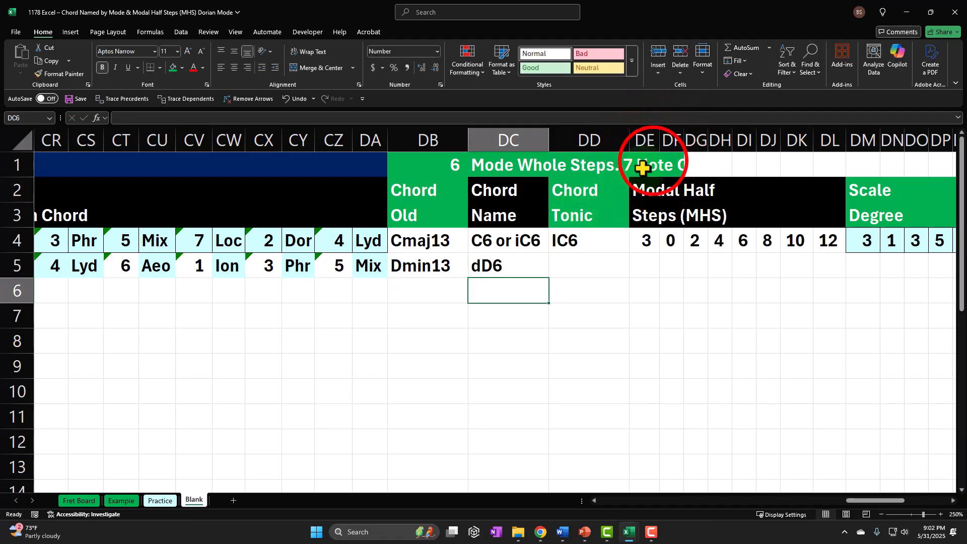
Extend the green header fill across DE1:DK1 behind the seven-note chord's title.
drag(646, 165, 792, 149)
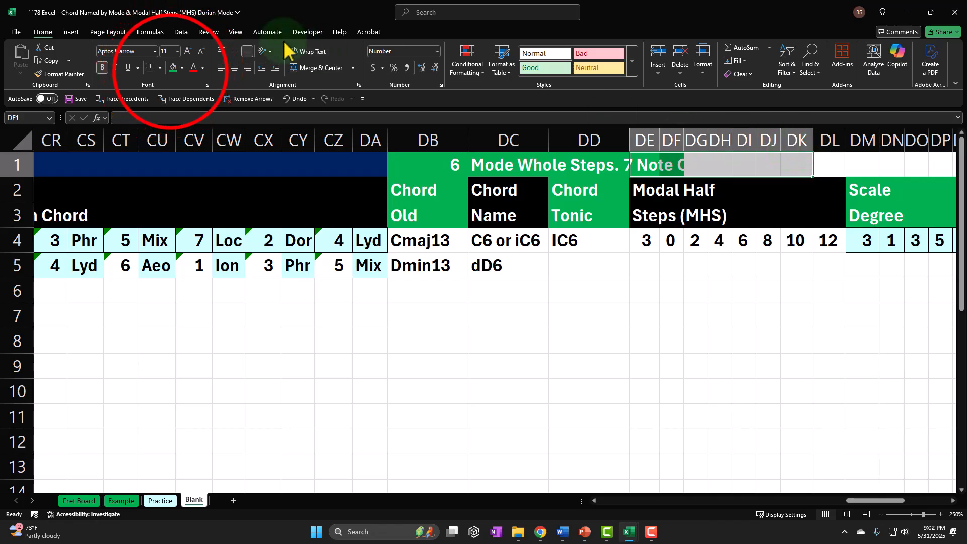
click(173, 68)
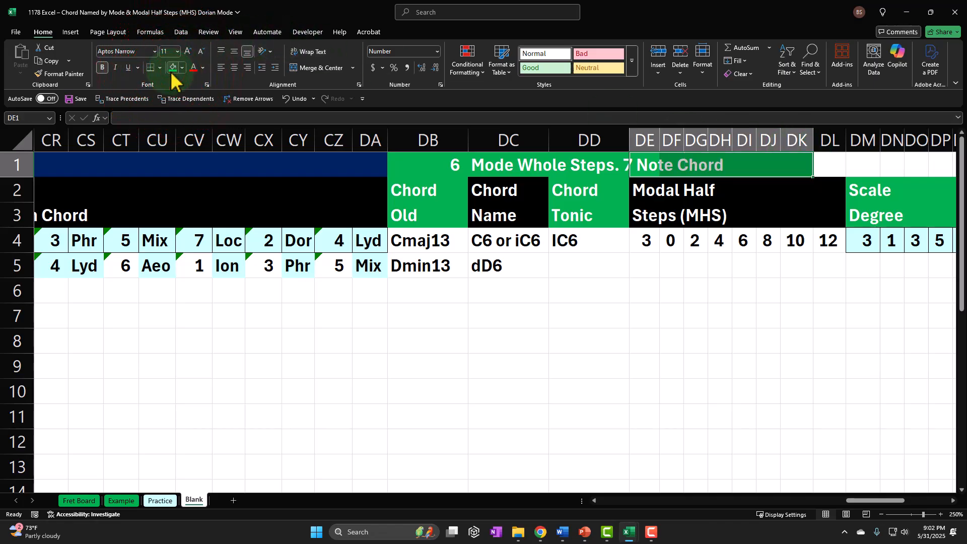
Enter DD6 as the seven-note chord's Dorian chord tonic in DD5.
click(508, 265)
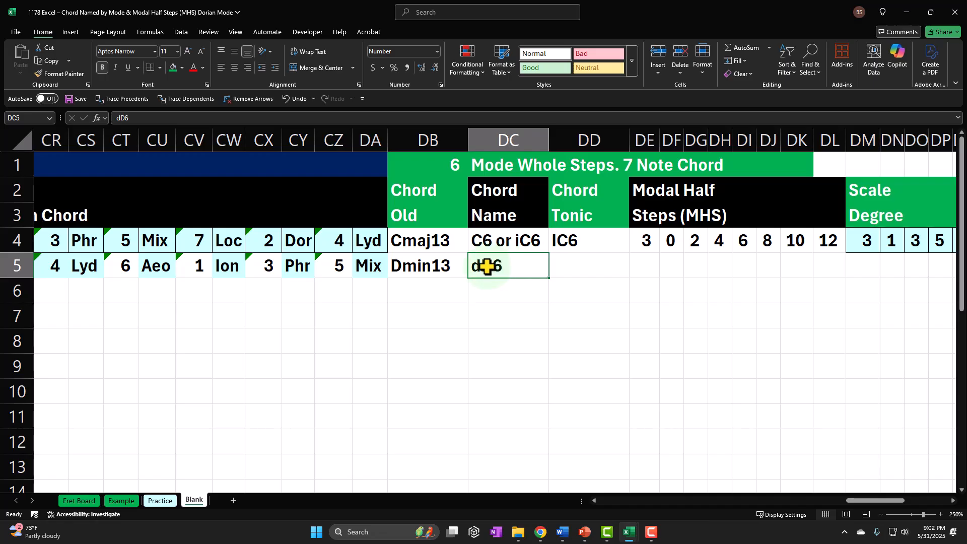
key(Tab)
text(DD6)
key(Return)
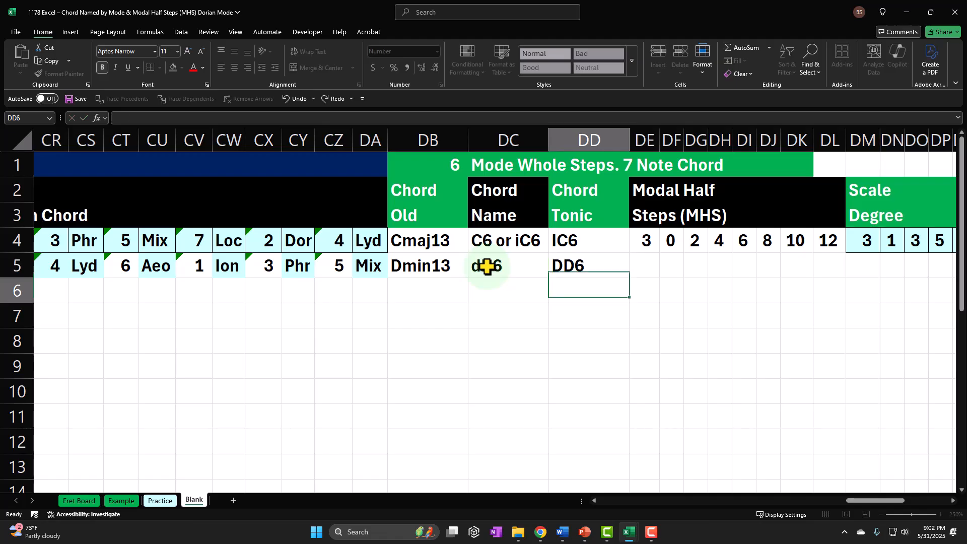
Examine the seven-note chord's Modal Half Steps, Scale Degree and Modes in Chord columns.
key(Right)
key(Right)
key(Right)
key(Right)
key(Right)
key(Right)
key(Right)
key(Right)
key(Right)
key(Right)
key(Right)
key(Right)
key(Right)
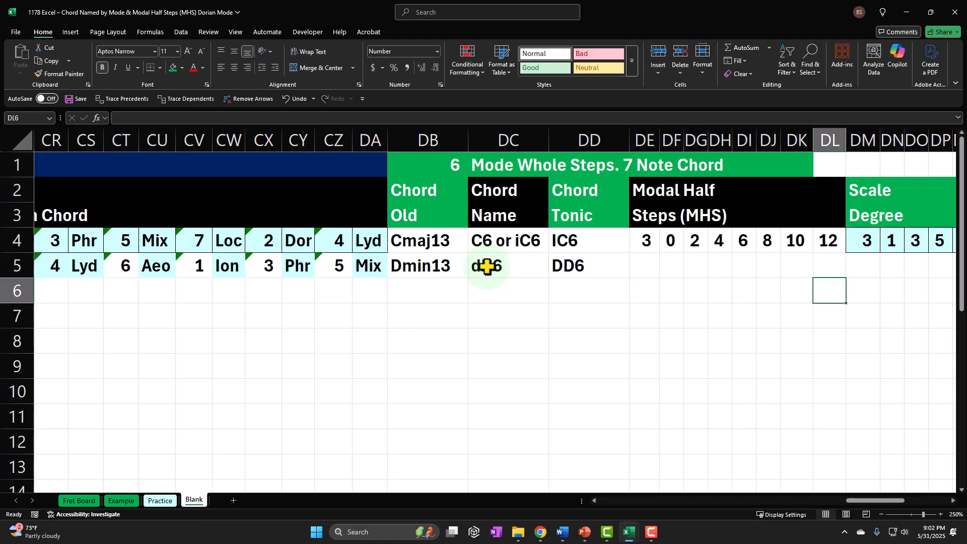
key(Right)
key(Right)
key(Right)
key(Right)
key(Right)
key(Right)
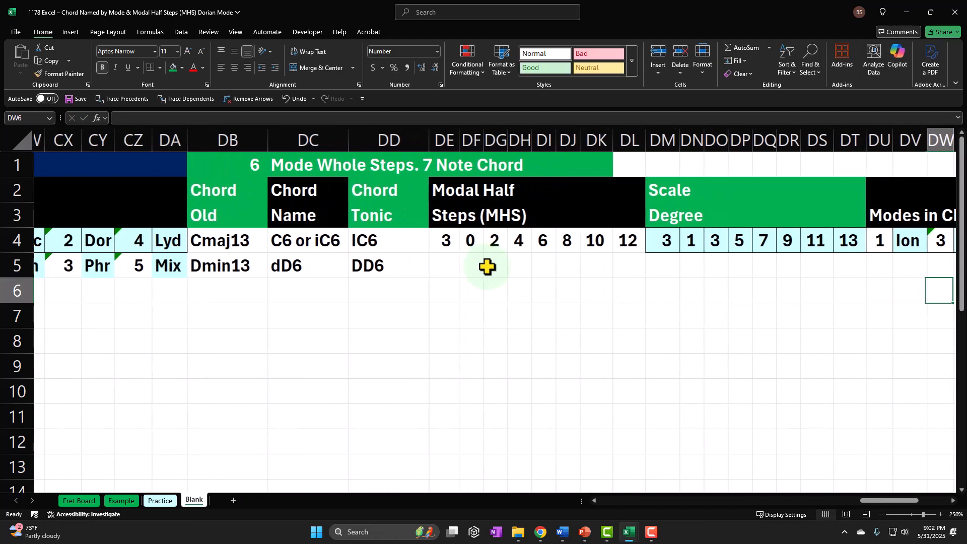
key(Left)
key(Left)
key(Left)
key(Left)
key(Left)
key(Left)
key(Left)
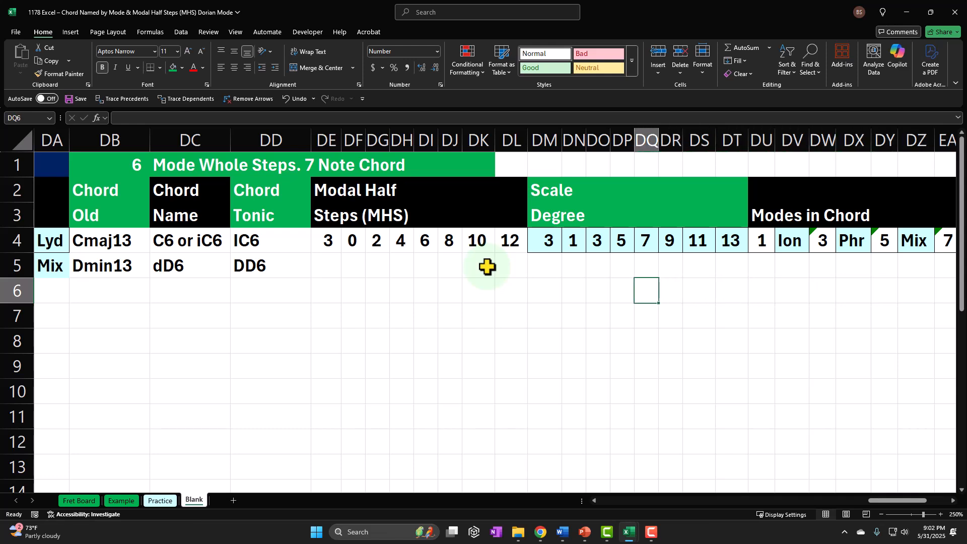
Correct the seven-note chord's Ionian mode labels in DE4 and DM4 to Ion, and select DE5 in the Dorian row.
key(Left)
key(Left)
key(Left)
key(Left)
key(Left)
key(Left)
key(Left)
key(Left)
key(Left)
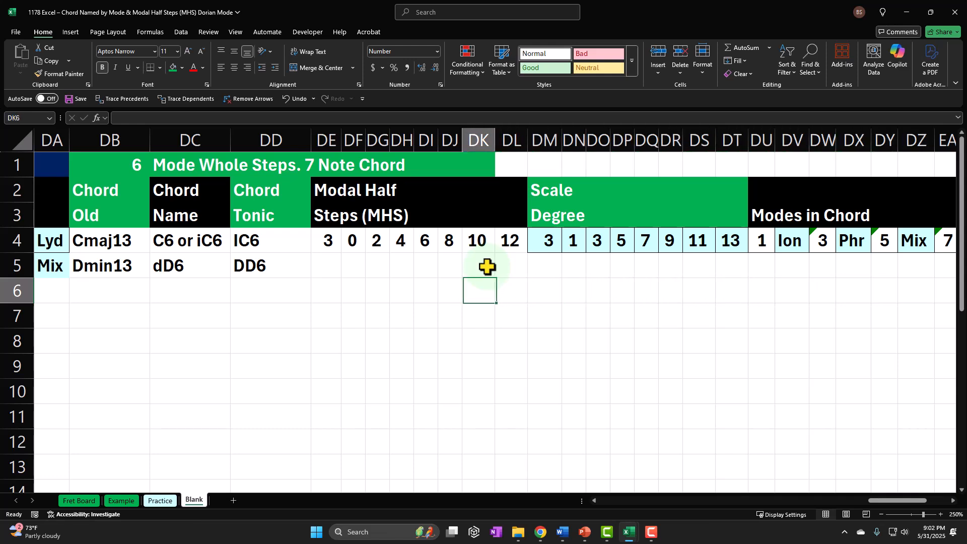
key(Left)
key(Left)
key(Left)
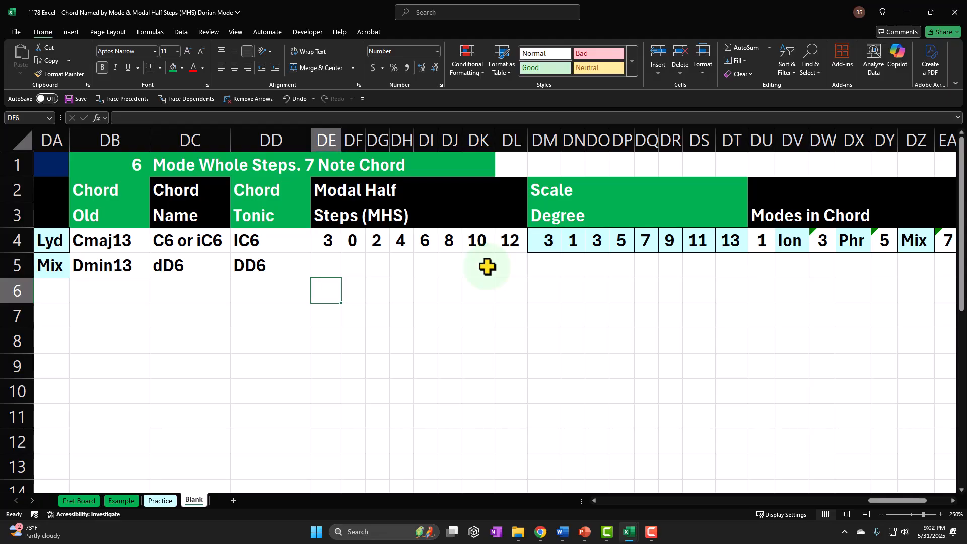
key(Up)
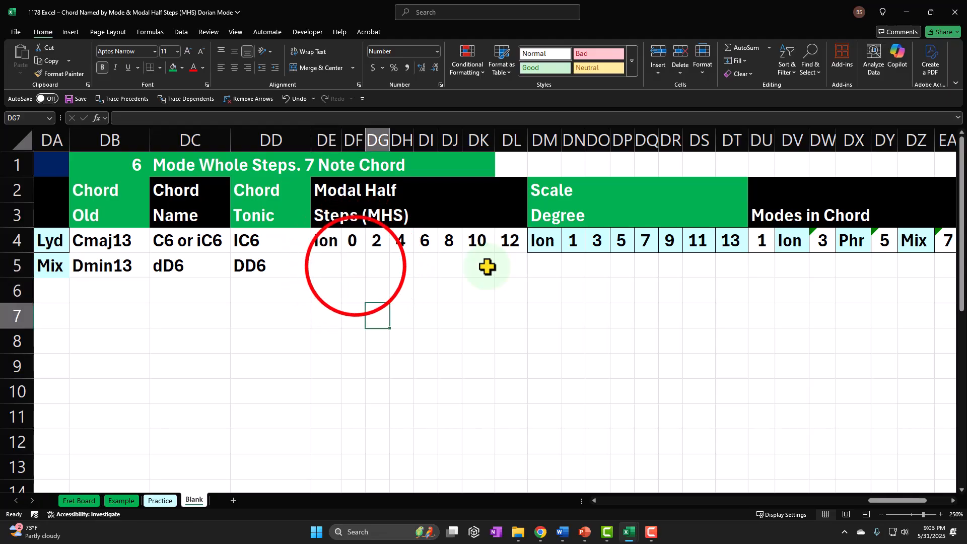
click(336, 267)
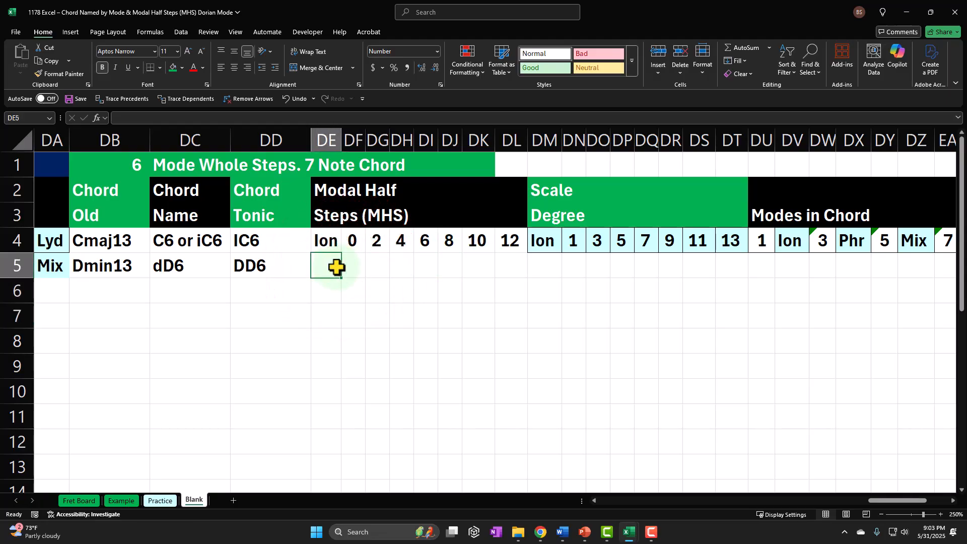
Link DE5 to the Dor mode label in the preceding chord's Modes in Chord section.
text(=)
key(Left)
key(Left)
key(Left)
key(Left)
key(Left)
key(Left)
key(Left)
key(Left)
key(Left)
key(Left)
key(Left)
key(Left)
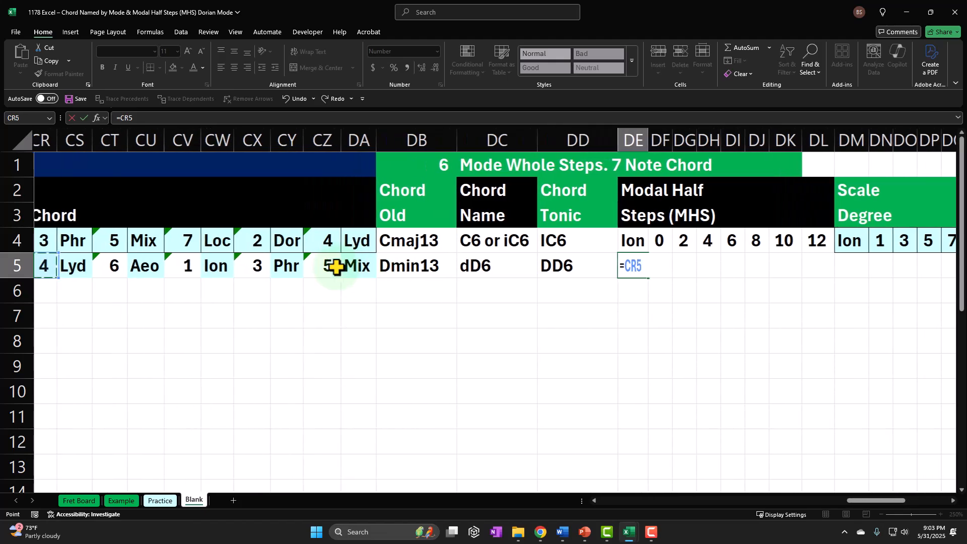
key(Left)
key(Left)
key(Right)
key(Return)
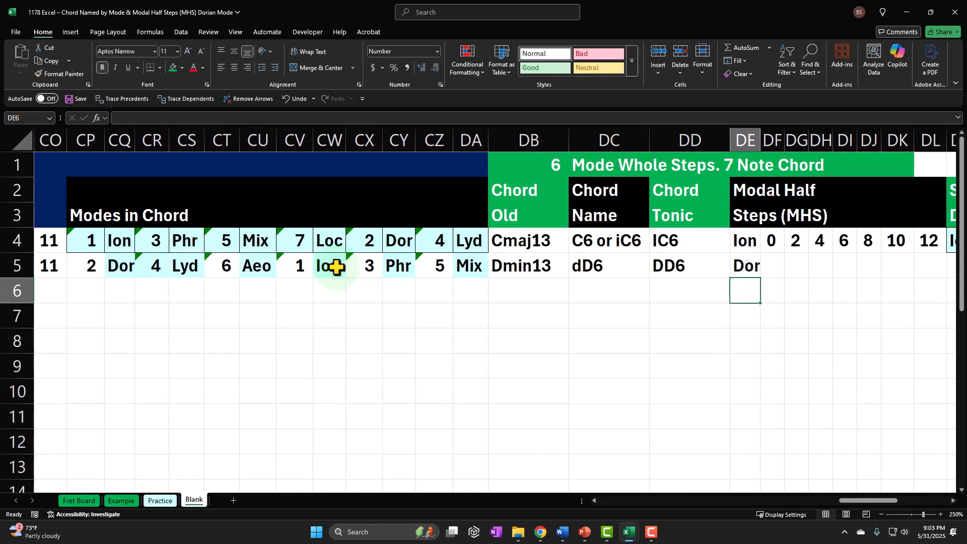
Enter the seven-note chord's first Dorian half steps 0, 2 and 4 in DF5:DH5.
key(Right)
key(Right)
key(Right)
key(Right)
key(Right)
key(Right)
key(Right)
key(Right)
key(Right)
key(Right)
key(Right)
key(Right)
key(Right)
key(Right)
key(Right)
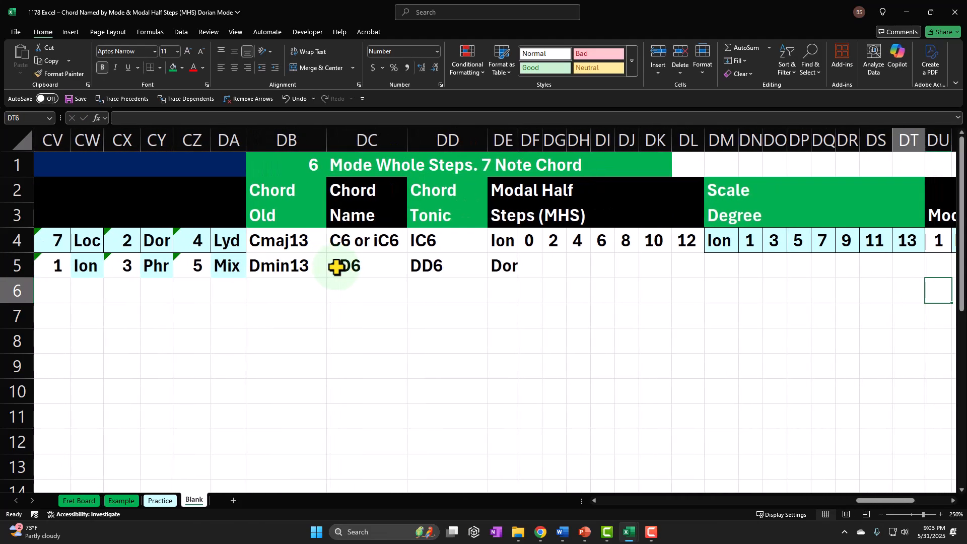
key(Left)
key(Left)
key(Left)
key(Left)
key(Left)
key(Left)
key(Left)
key(Left)
key(Left)
key(Up)
key(Up)
key(Left)
key(Left)
key(Left)
key(Left)
key(Left)
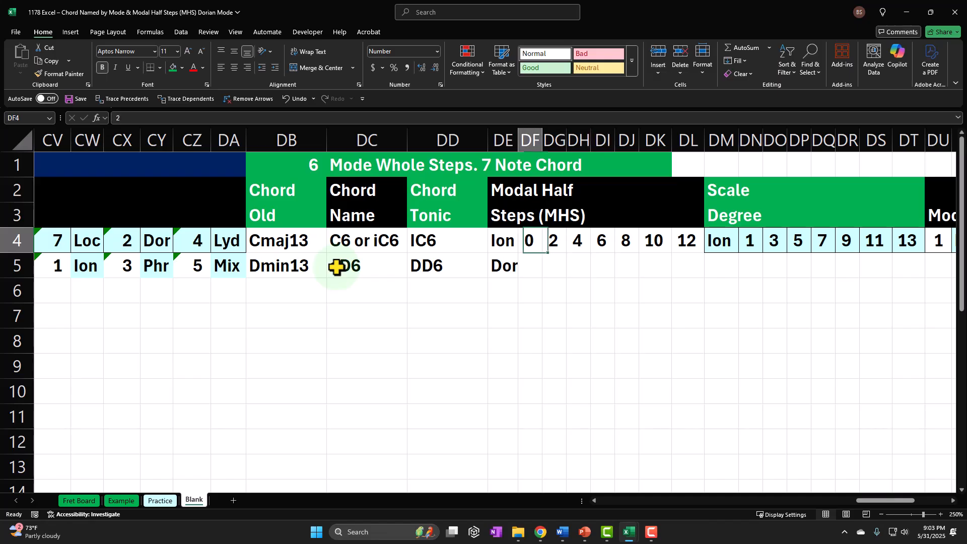
key(Down)
text(0)
key(Tab)
text(2)
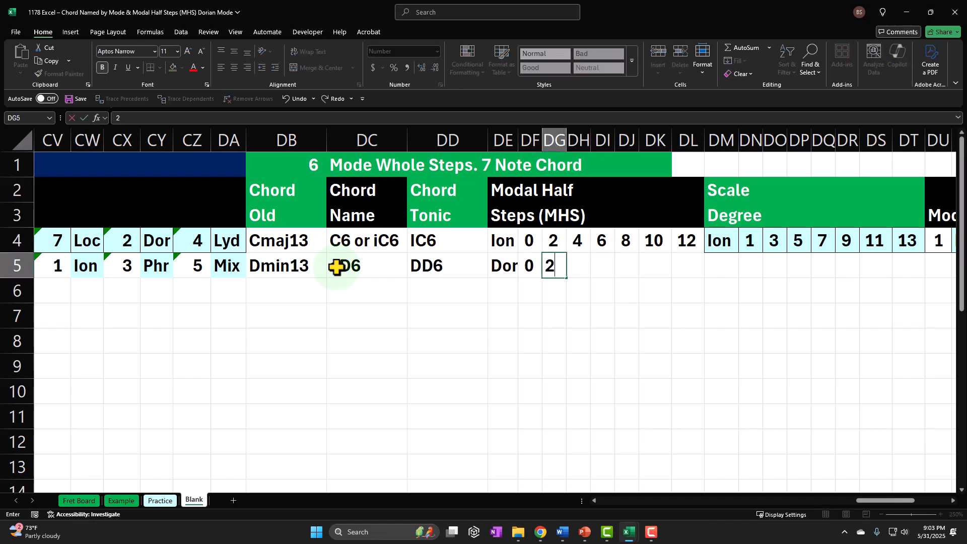
key(Tab)
text(4)
key(Tab)
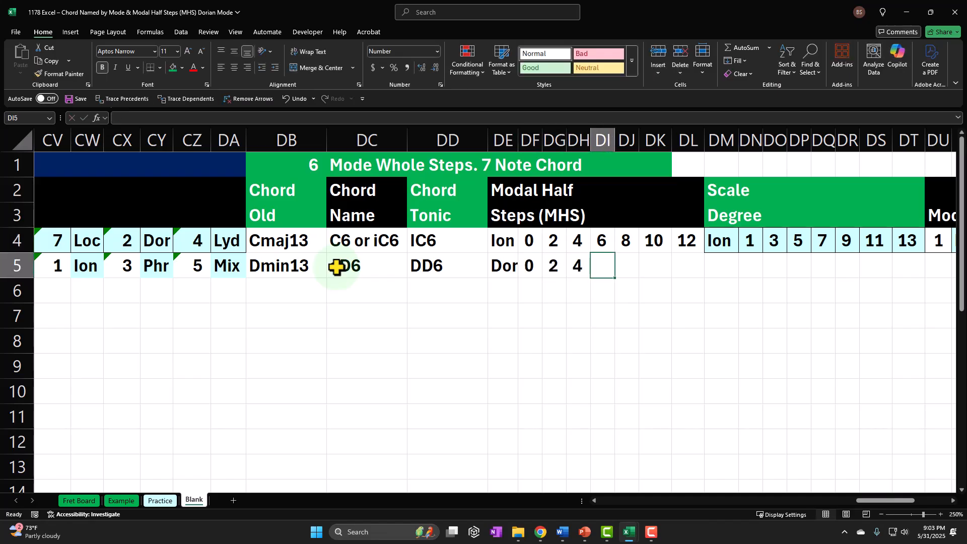
Fill in the remaining Dorian half steps 6, 8, 10 and 12 in DI5:DL5.
text(6)
key(Tab)
text(8)
key(Tab)
text(10)
key(Tab)
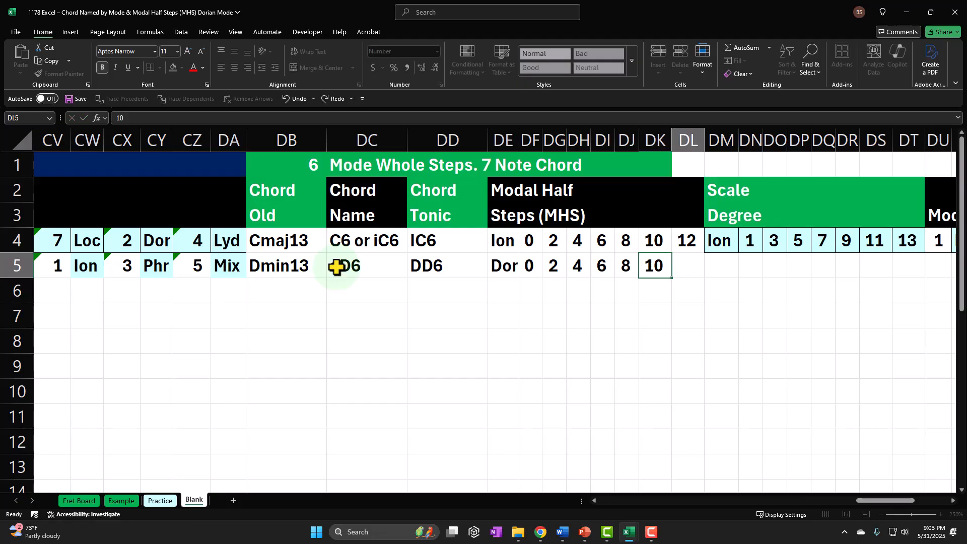
text(12)
key(Return)
Link the Scale Degree label in DM5 to the Dorian label in DE5, and enter 1 in DN5.
key(Right)
key(Right)
key(Right)
key(Right)
key(Right)
key(Right)
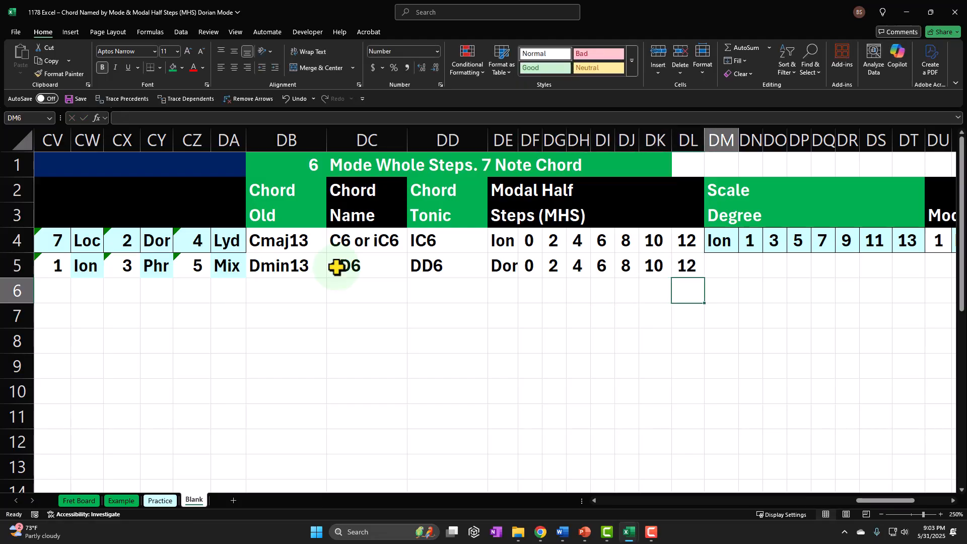
key(Up)
text(=)
key(Left)
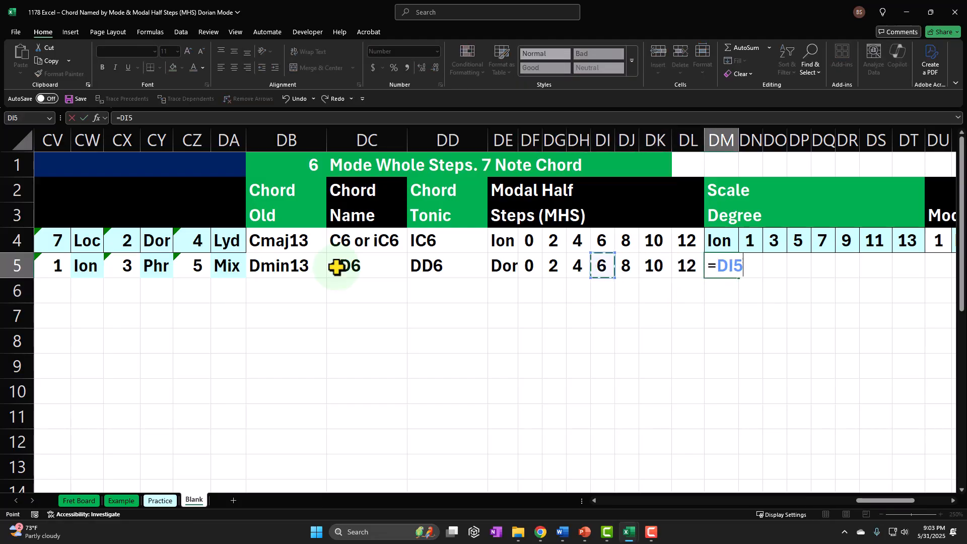
key(Left)
key(Tab)
text(1)
key(Tab)
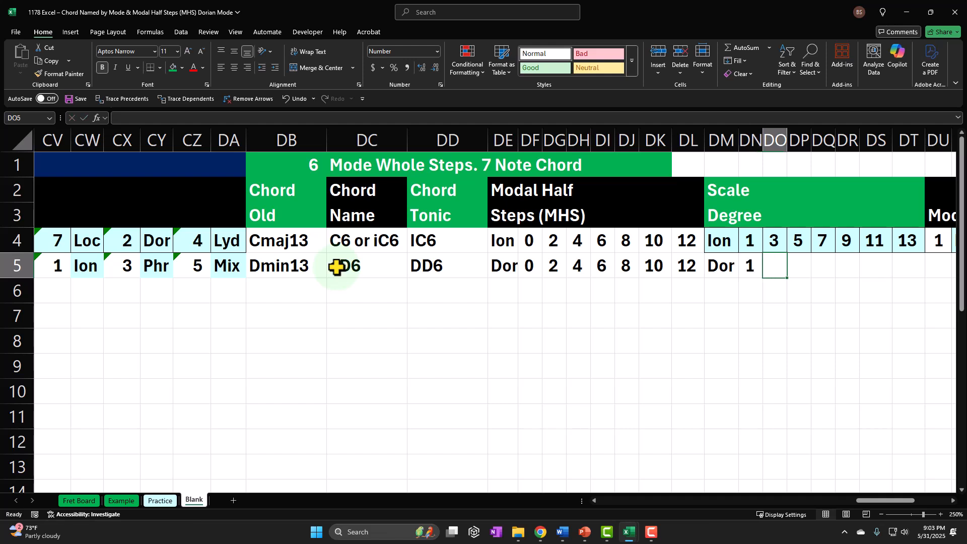
Calculate the second Dorian scale degree in DO5 by adding the half steps in DG5 to DN5.
text(=)
key(Left)
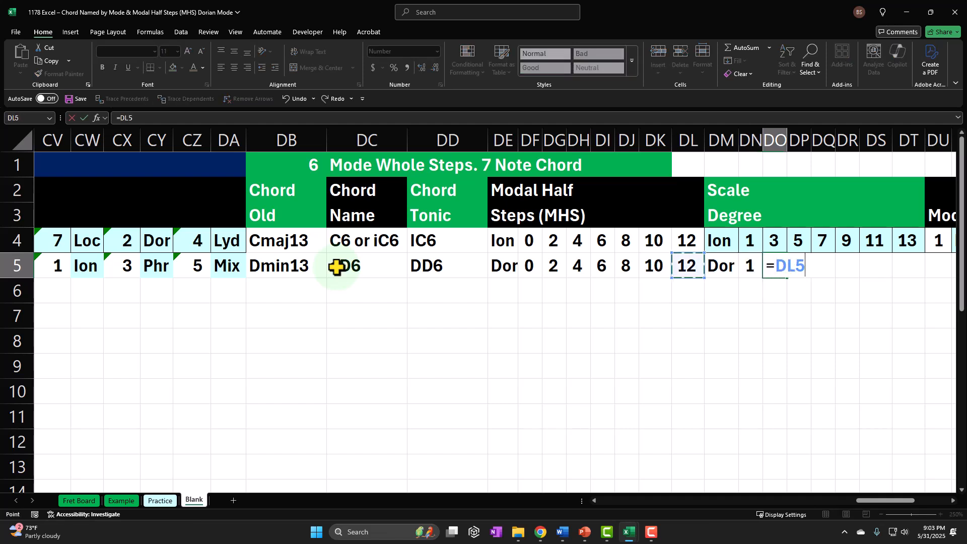
key(Left)
key(Left)
key(Left)
key(Left)
key(Left)
key(Left)
key(Left)
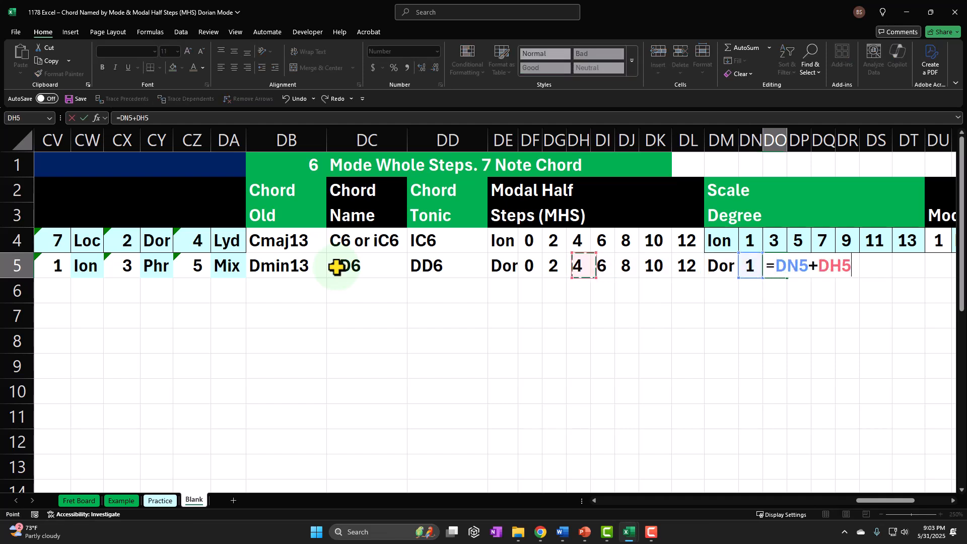
key(Tab)
Calculate the third Dorian scale degree in DP5 as DN5 plus the half steps in DH5.
text(+)
key(Left)
key(Left)
text(+)
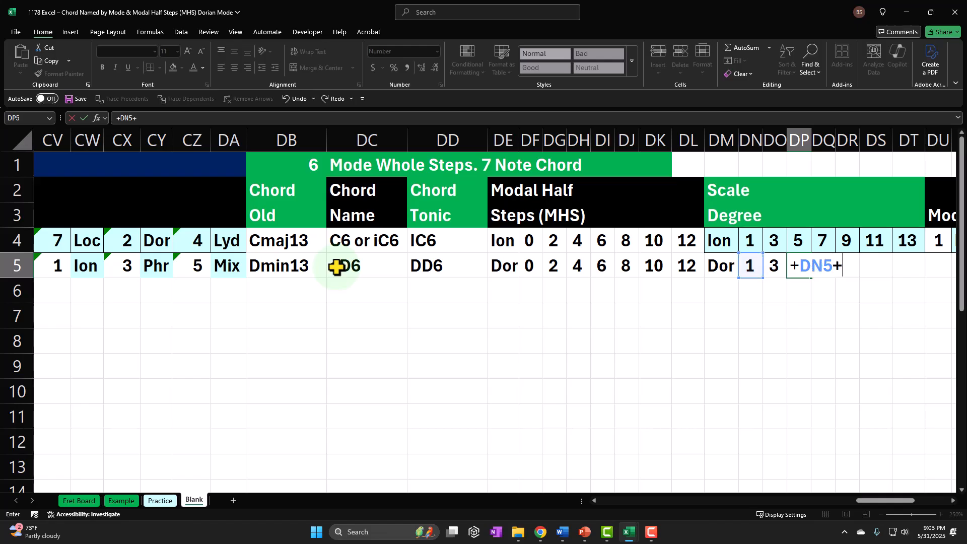
key(Left)
key(Left)
key(Left)
key(Left)
key(Left)
key(Left)
key(Left)
key(Left)
key(Tab)
Calculate the fourth Dorian scale degree in DQ5 as DN5 plus the half steps in DI5.
text(+)
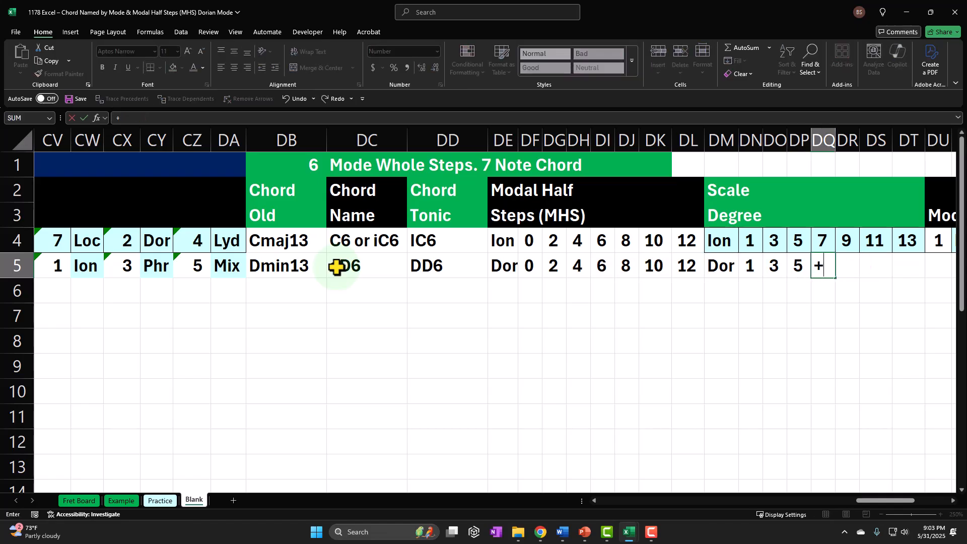
key(Left)
key(Left)
key(Left)
key(Left)
key(Left)
key(Left)
key(Left)
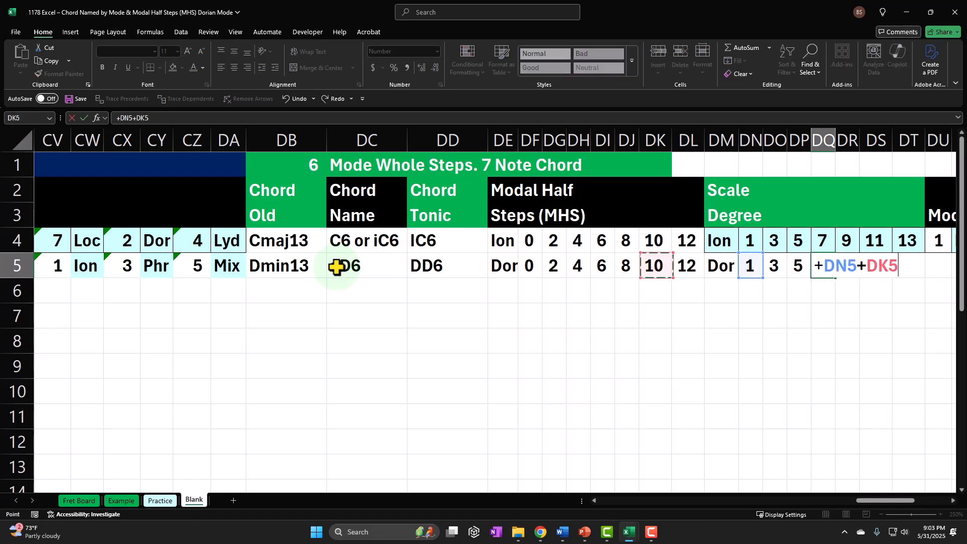
key(Tab)
Enter the formula +DN5+DJ5 in DR5 for the fifth Dorian scale degree.
text(+)
key(Left)
key(Left)
key(Left)
key(Left)
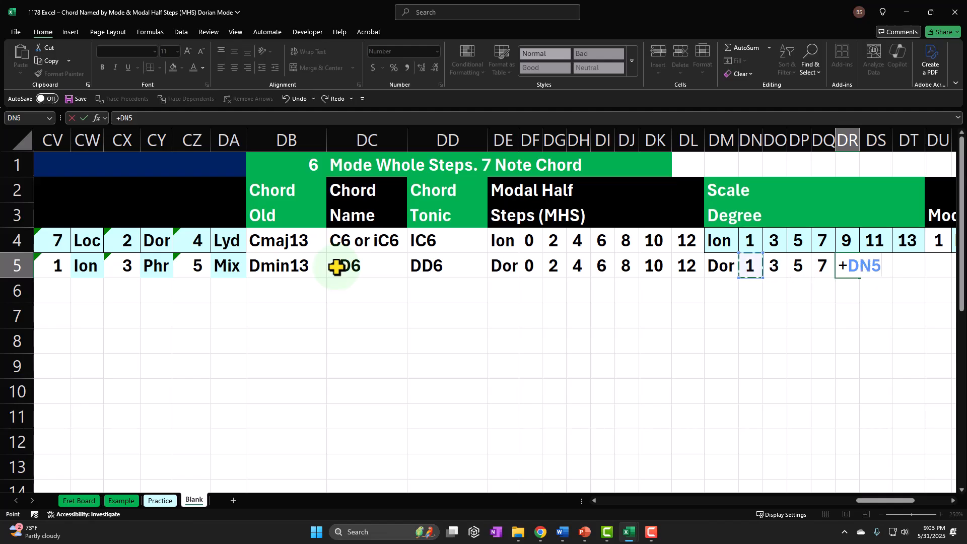
key(Left)
key(Left)
key(Left)
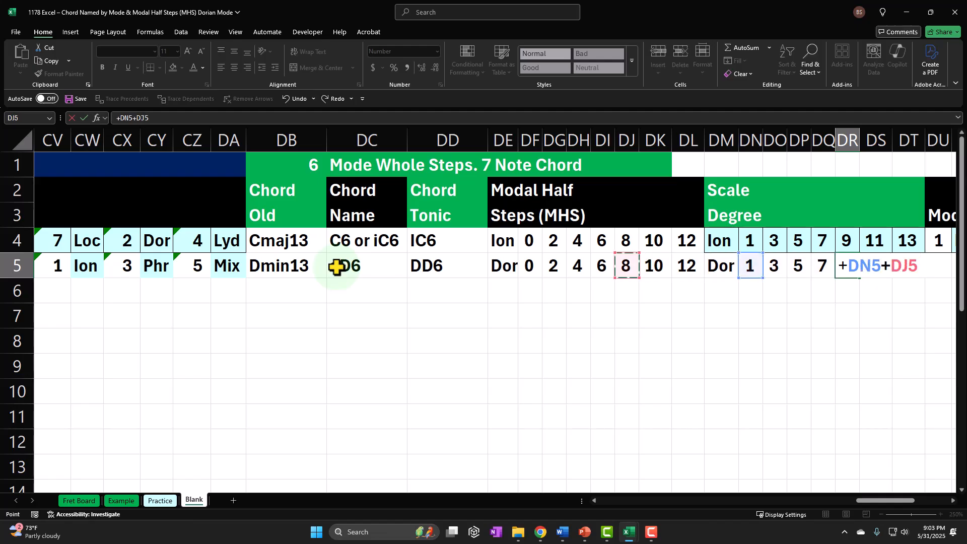
key(Tab)
Enter the formula +DN5+DK5 in DS5 for the sixth Dorian scale degree.
text(+)
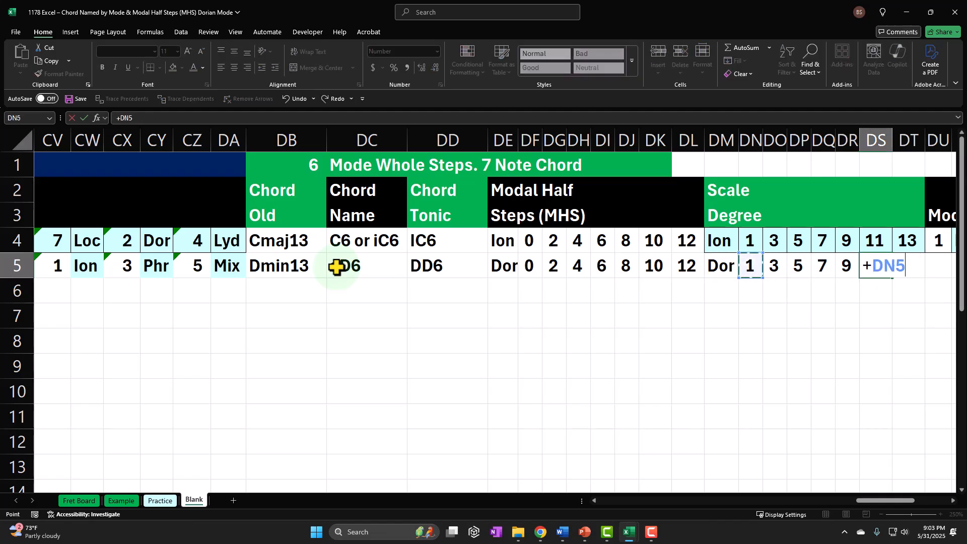
key(Left)
key(Left)
key(Left)
key(Left)
key(Left)
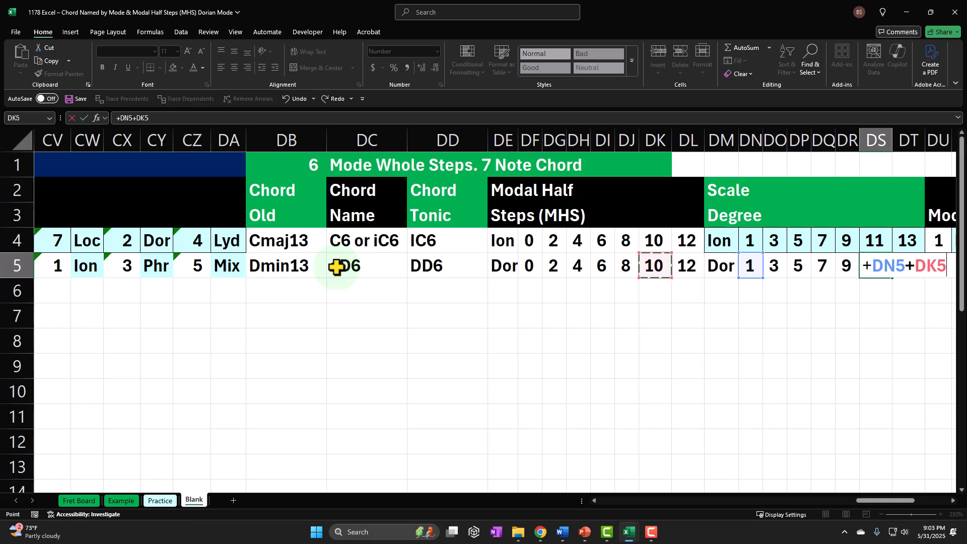
key(Tab)
Enter the formula +DN5+DL5 in DT5 for the last Dorian scale degree.
text(+)
key(Left)
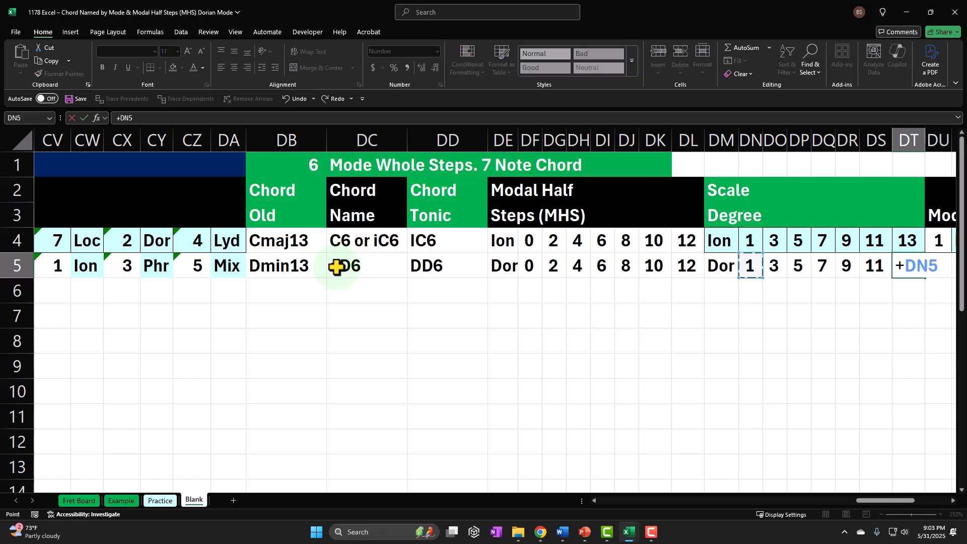
key(Left)
key(Left)
key(Left)
key(Left)
key(Left)
key(Left)
key(Left)
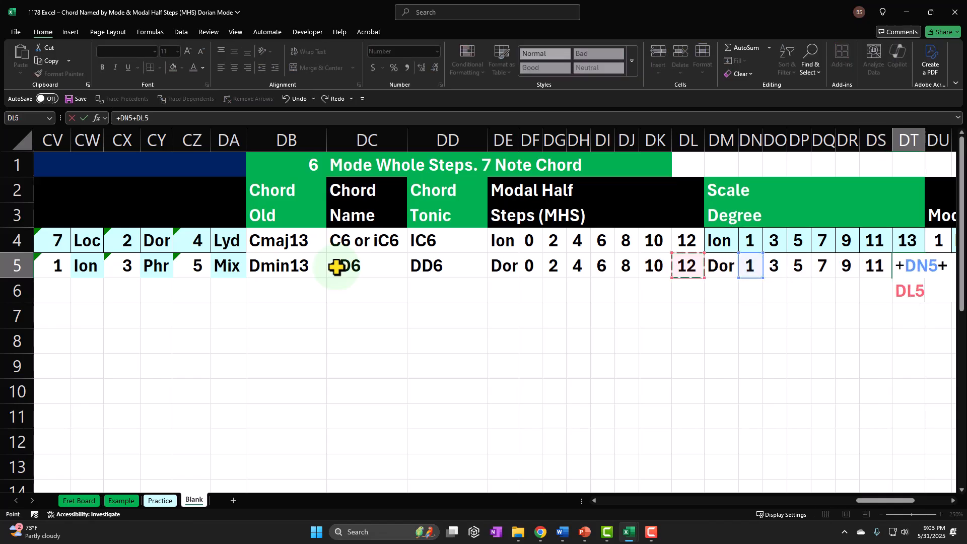
key(Return)
Link the first Dorian mode number in DU5 to CP5 with the formula =CP5.
key(Right)
key(Right)
key(Right)
key(Right)
key(Right)
key(Right)
key(Right)
key(Right)
key(Right)
key(Right)
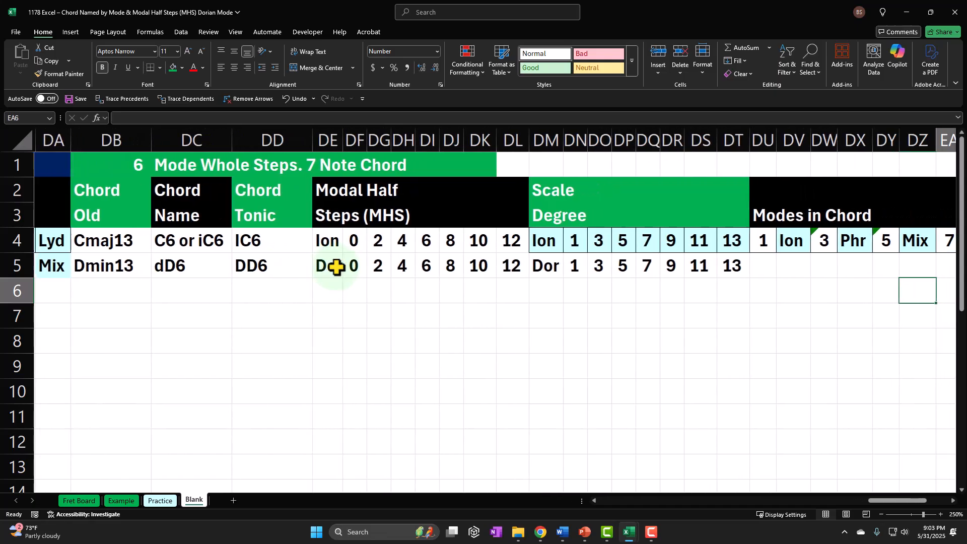
key(Left)
key(Left)
key(Left)
key(Up)
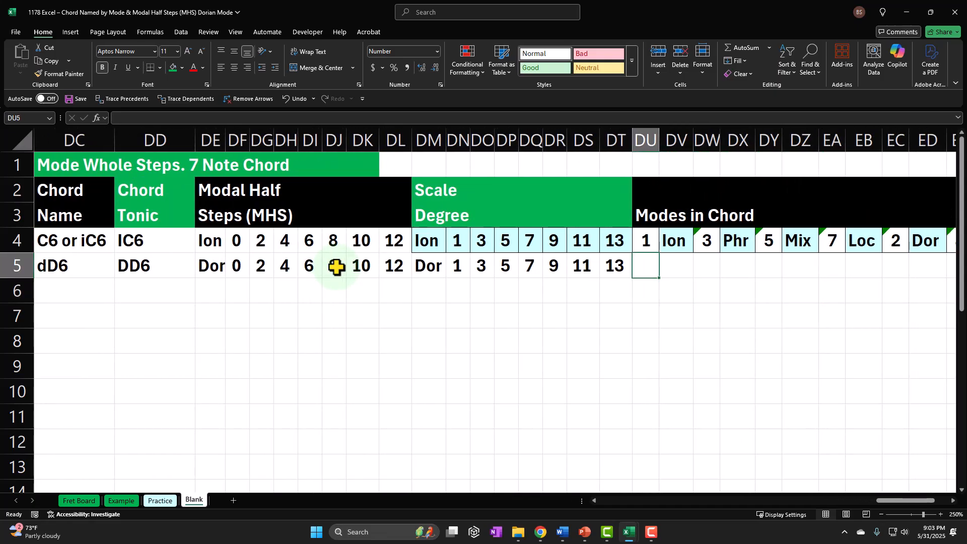
key(Down)
key(Up)
text(=)
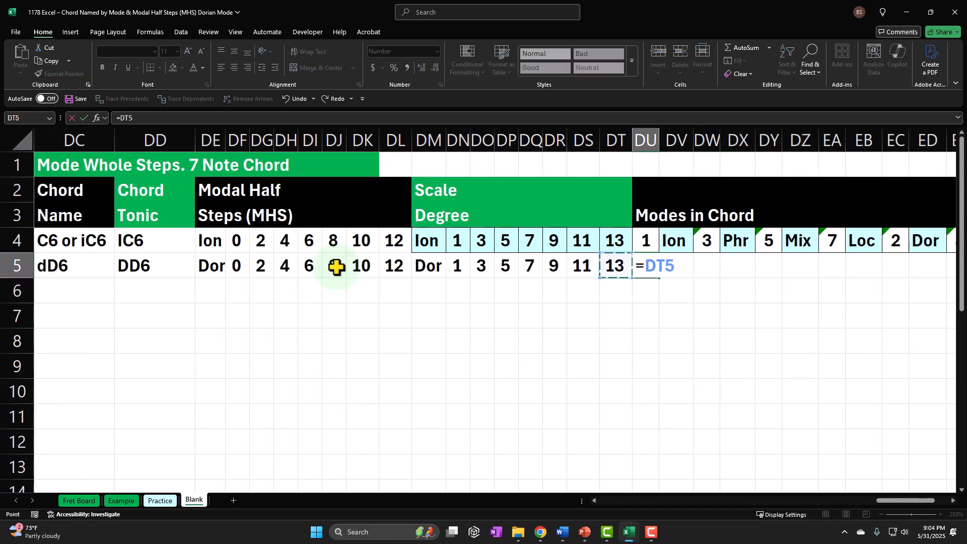
key(Left)
key(Left)
key(Left)
key(Left)
key(Left)
key(Left)
key(Left)
key(Left)
key(Left)
key(Left)
key(Left)
key(Left)
key(Left)
key(Left)
key(Left)
key(Left)
key(Left)
key(Left)
key(Left)
key(Left)
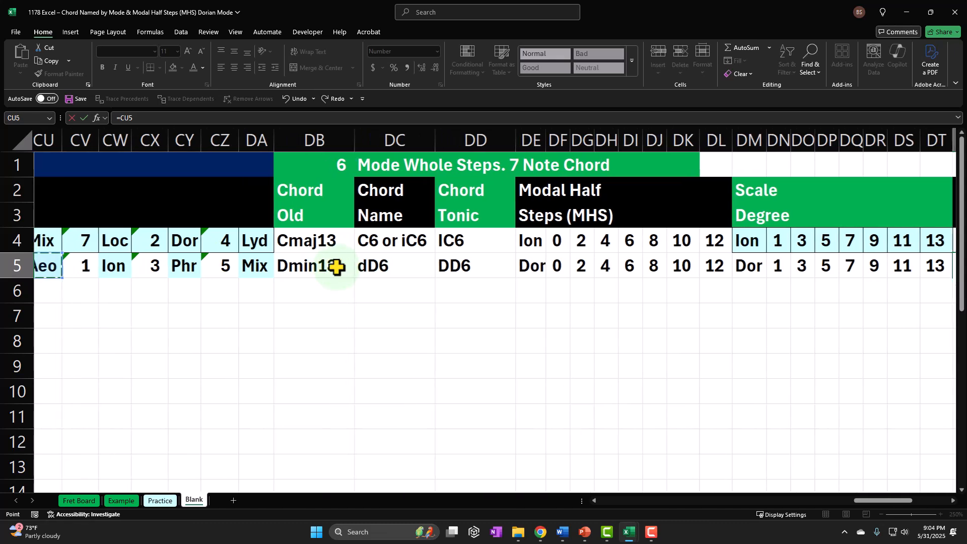
key(Left)
key(Left)
key(Left)
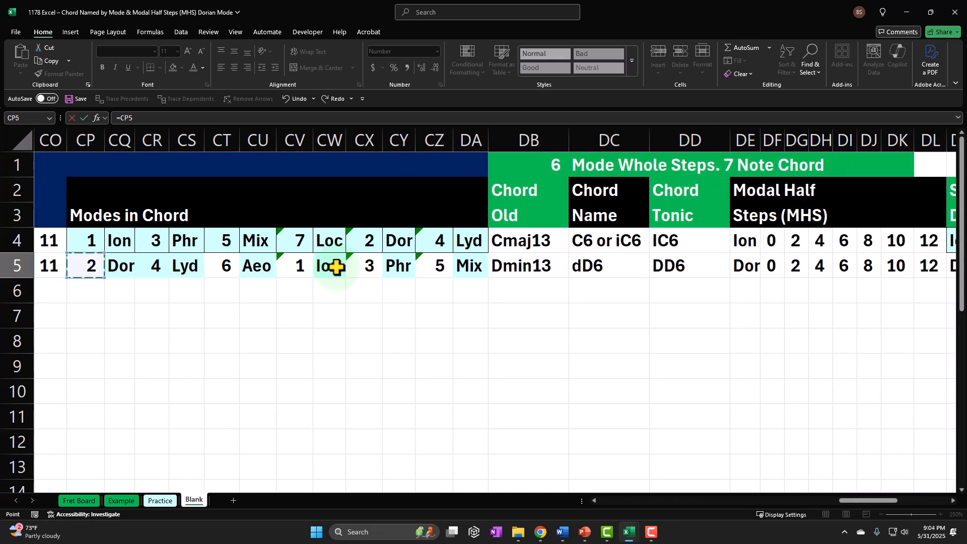
key(Return)
Calculate the second Dorian mode number in DW5 as DU5 plus the half steps in DG5.
key(Right)
key(Right)
key(Right)
key(Right)
key(Right)
key(Right)
key(Left)
key(Left)
key(Left)
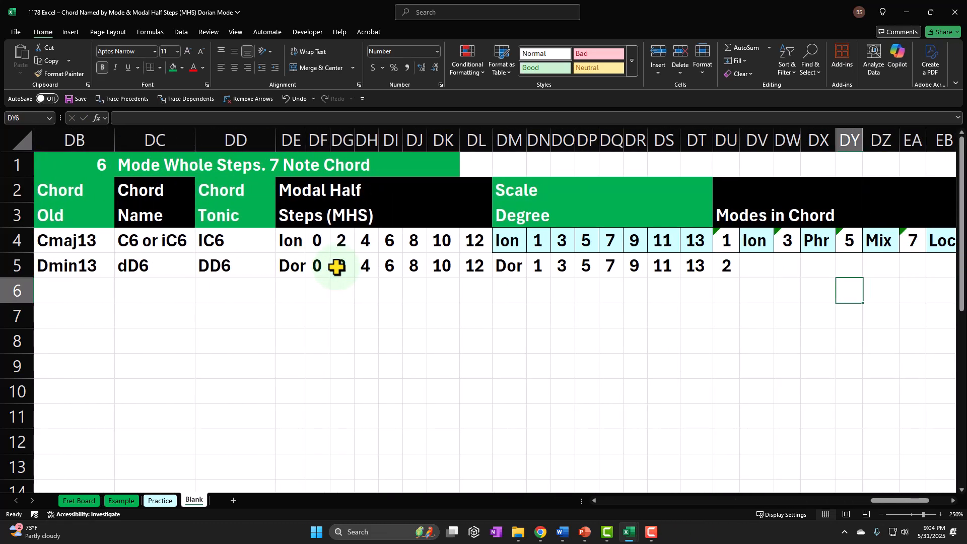
key(Up)
key(Left)
key(Down)
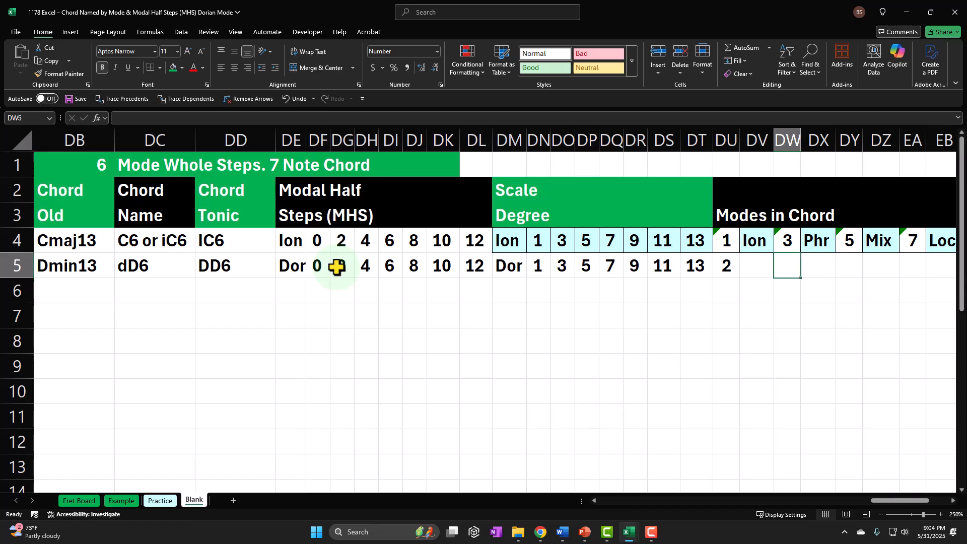
text(=DU5+)
key(Left)
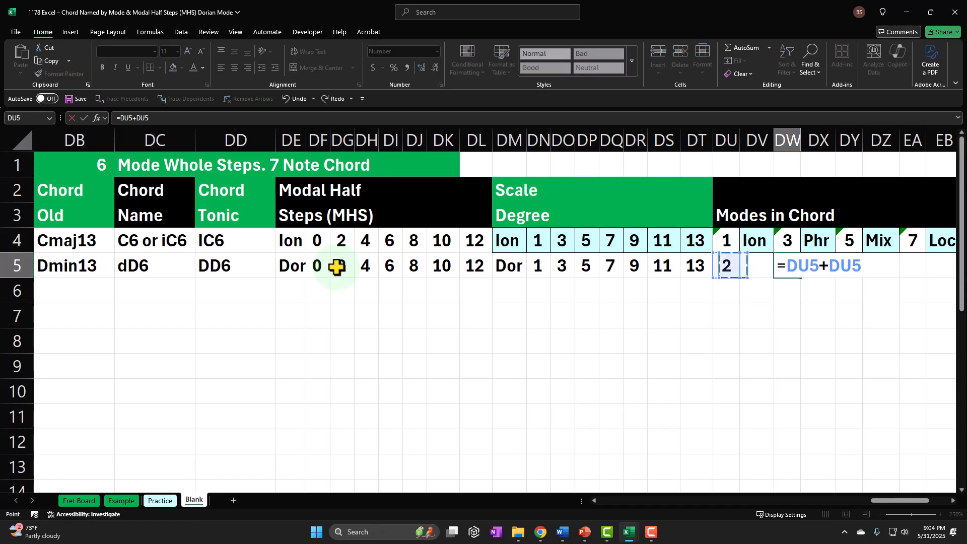
key(Left)
key(Left)
key(Left)
key(Left)
key(Left)
key(Left)
key(Left)
key(Left)
key(Left)
key(Left)
key(Left)
key(Left)
key(Left)
key(Left)
key(Tab)
key(Tab)
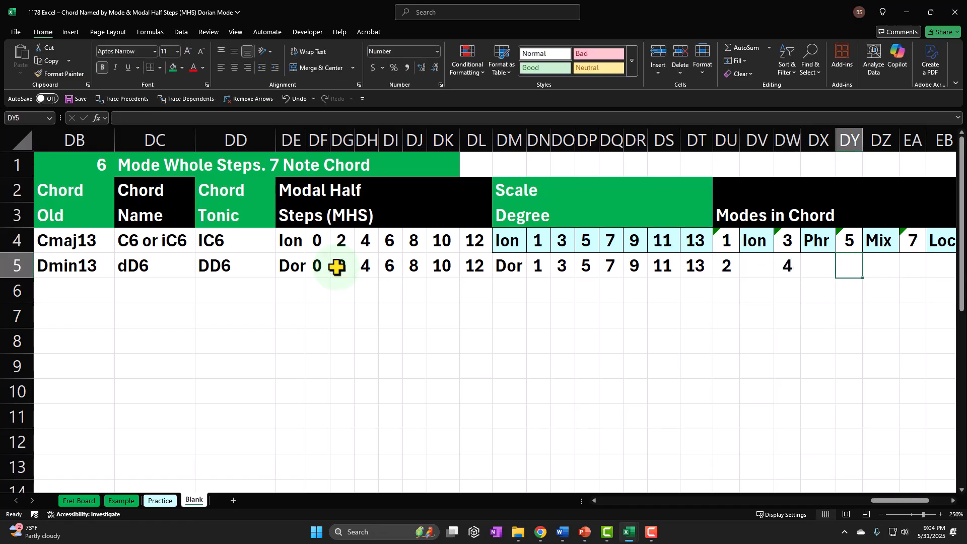
Enter the formula +DU5+DH5 in DY5 for the third Dorian mode number.
text(+)
key(Left)
key(Left)
key(Left)
key(Left)
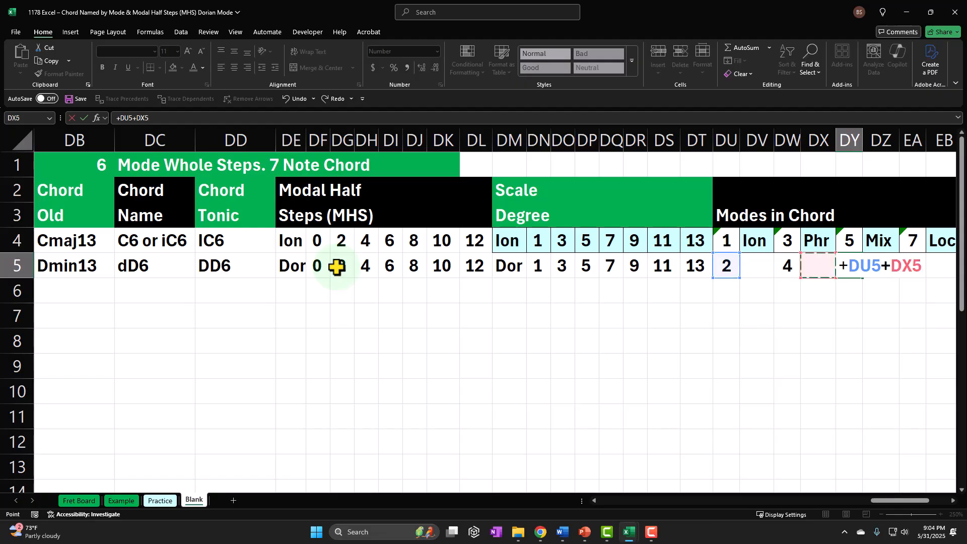
key(Left)
key(Left)
key(Left)
key(Left)
key(Left)
key(Left)
key(Left)
key(Left)
key(Left)
key(Left)
key(Left)
key(Left)
key(Left)
key(Left)
key(Tab)
key(Tab)
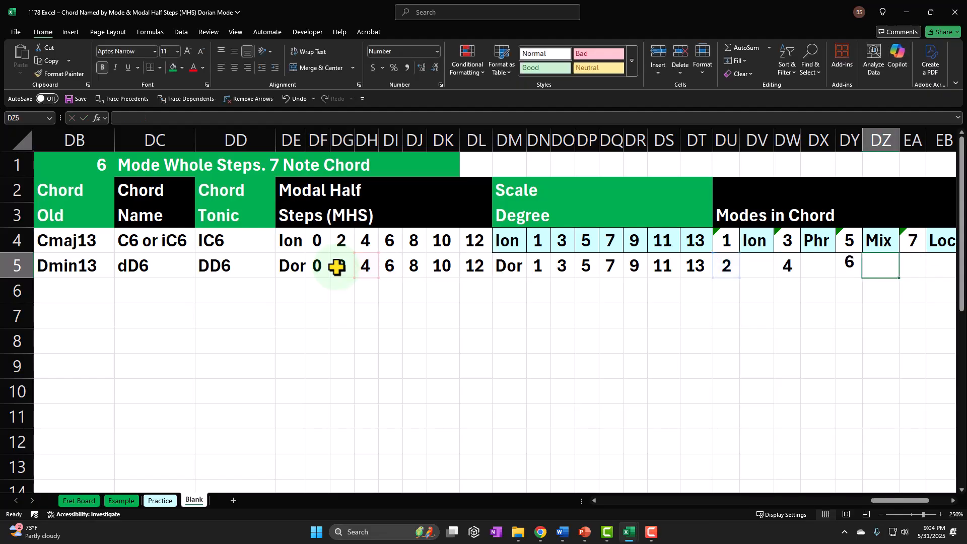
Enter the formula +DW5+DI5 in EA5 for the fourth Dorian mode number.
text(+)
key(Left)
key(Left)
key(Left)
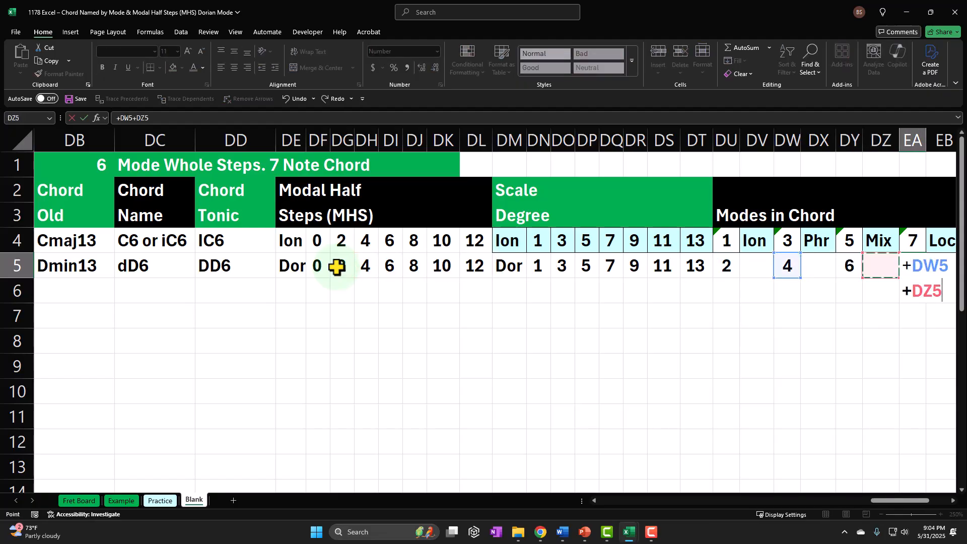
key(Left)
key(Left)
key(Left)
key(Left)
key(Left)
key(Left)
key(Left)
key(Left)
key(Left)
key(Left)
key(Left)
key(Left)
key(Left)
key(Left)
key(Left)
key(Left)
key(Left)
key(Tab)
key(Tab)
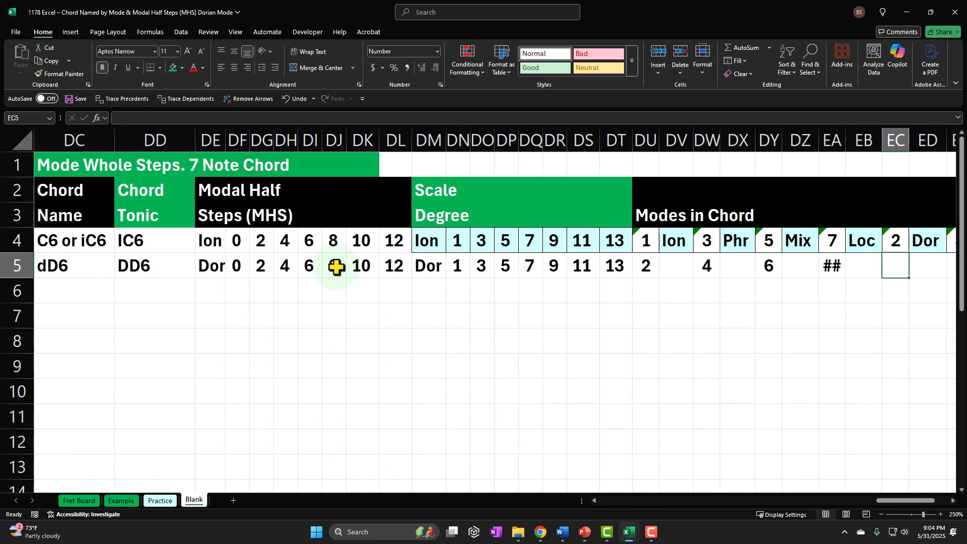
Enter the formula +DU5+DJ5 in EC5 for the fifth Dorian mode number.
text(+)
key(Left)
key(Left)
key(Left)
key(Left)
key(Left)
key(Left)
key(Left)
key(Left)
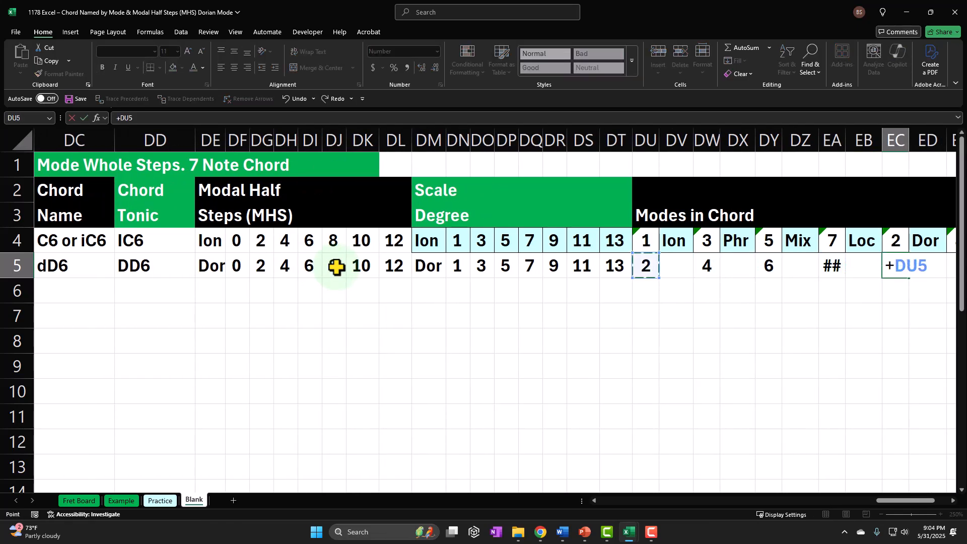
text(+)
key(Left)
key(Left)
key(Left)
key(Left)
key(Left)
key(Left)
key(Left)
key(Left)
key(Left)
key(Left)
key(Left)
key(Left)
key(Left)
key(Left)
key(Left)
key(Left)
key(Left)
key(Left)
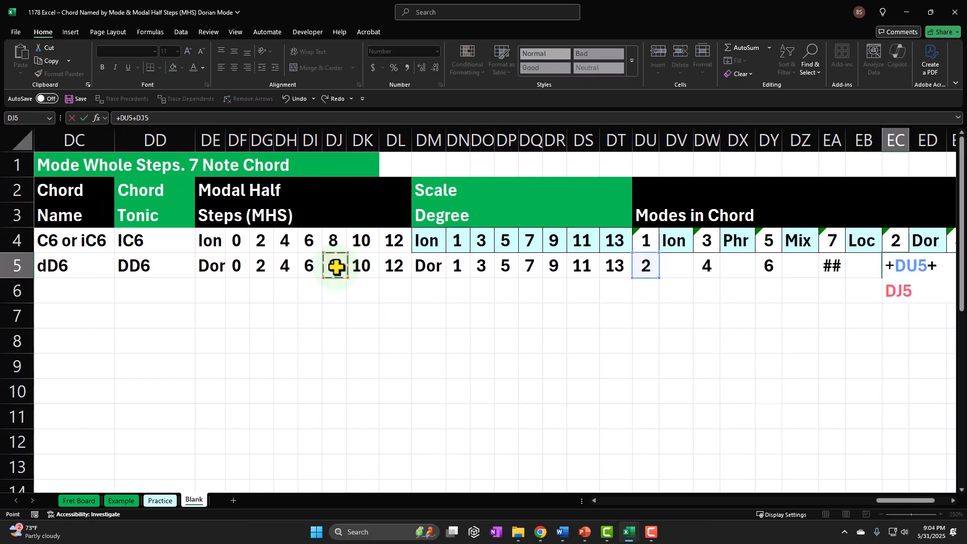
key(Tab)
key(Tab)
Enter the formula +DU5+DK5 in EE5 for the sixth Dorian mode number.
text(+)
key(Left)
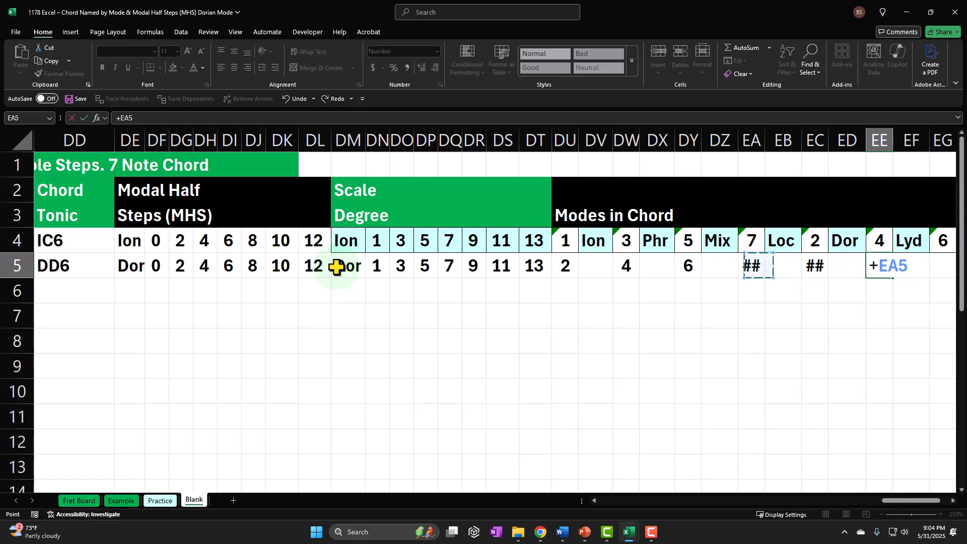
key(Left)
key(Left)
key(Left)
key(Left)
key(Left)
key(Left)
text(+)
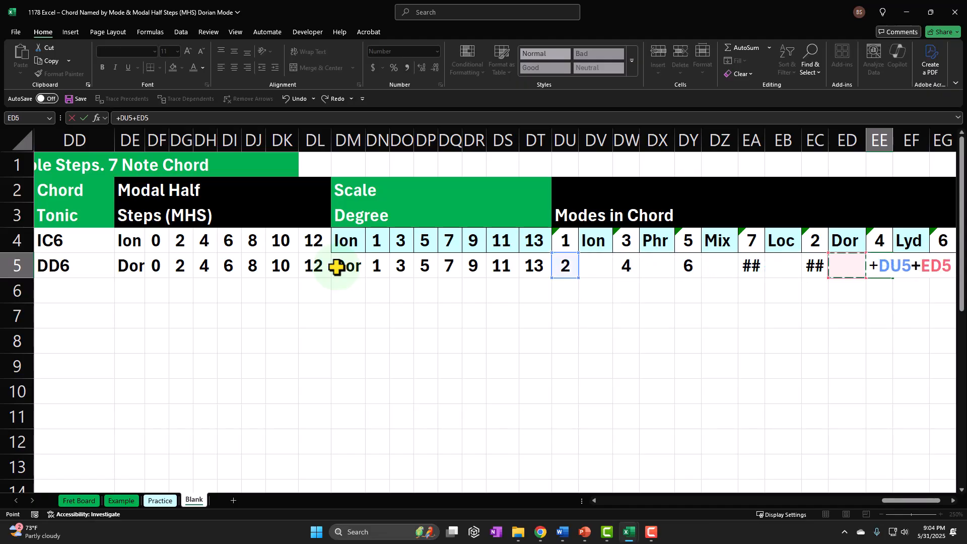
key(Left)
key(Left)
key(Left)
key(Left)
key(Left)
key(Left)
key(Left)
key(Left)
key(Left)
key(Left)
key(Left)
key(Left)
key(Left)
key(Left)
key(Left)
key(Left)
key(Left)
key(Left)
key(Left)
key(Left)
key(Tab)
key(Tab)
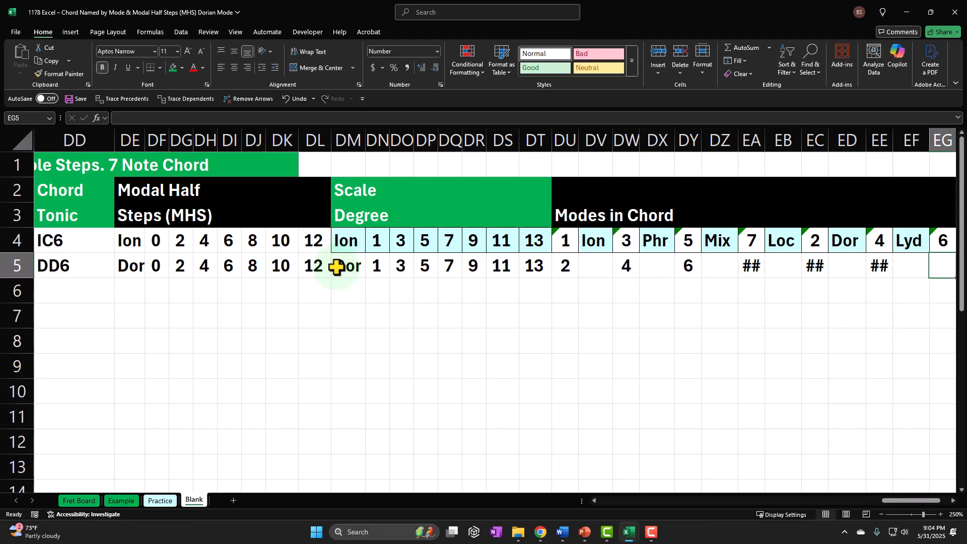
Calculate the seventh Dorian mode number in EG5 as DU5 plus the half steps in DL5.
text(+)
key(Left)
key(Left)
key(Left)
key(Left)
key(Left)
key(Left)
key(Left)
key(Left)
key(Left)
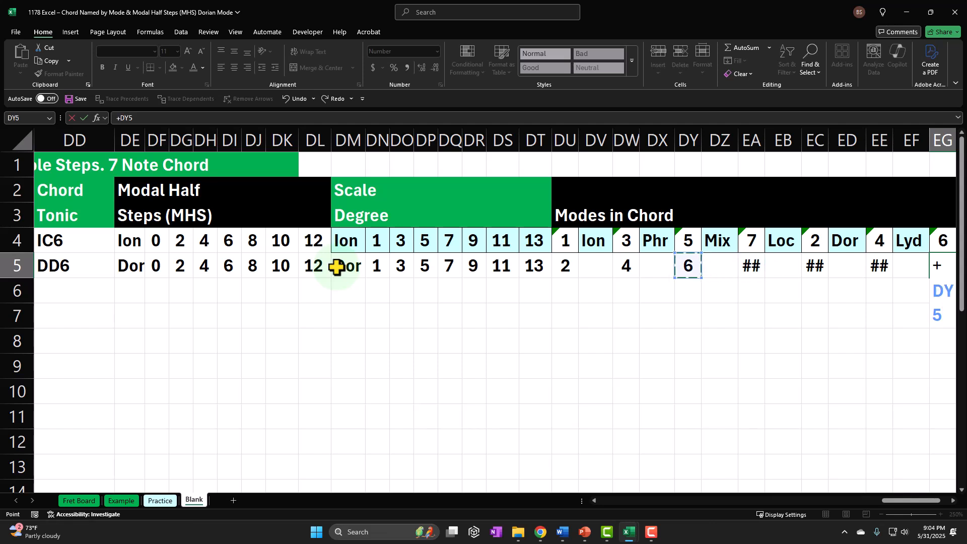
text(+)
key(Left)
key(Left)
key(Left)
key(Left)
key(Left)
key(Left)
key(Left)
key(Left)
key(Left)
key(Left)
key(Left)
key(Left)
key(Left)
key(Left)
key(Left)
key(Left)
key(Left)
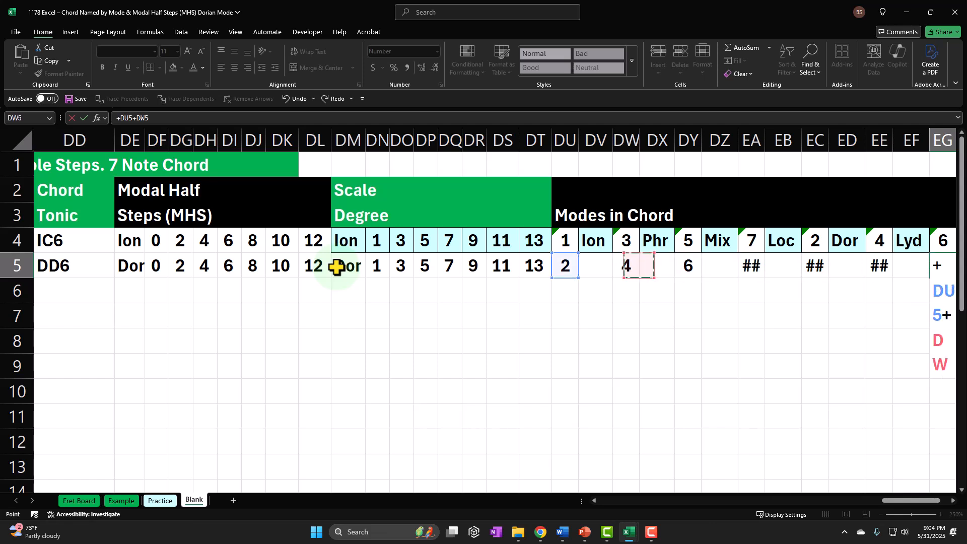
key(Return)
Subtract 7 from the fourth Dorian mode number by extending the EA5 formula to =+DW5+DI5-7.
key(Left)
key(Left)
key(Left)
key(Left)
key(Left)
key(Left)
key(Left)
key(Left)
key(Left)
key(Left)
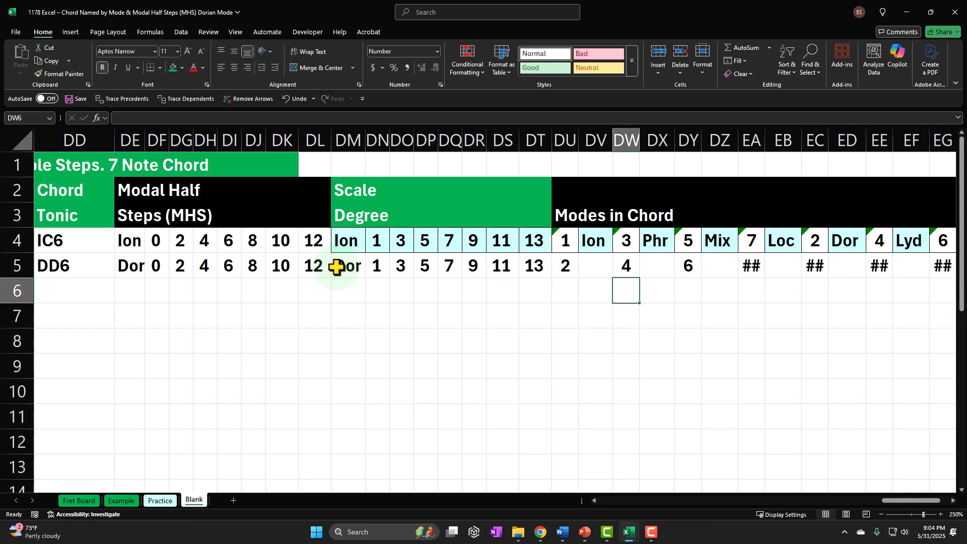
click(751, 266)
text(=+)
key(Left)
key(Left)
key(Left)
key(Left)
text(+)
key(Left)
key(Left)
key(Left)
key(Left)
key(Left)
key(Left)
key(Left)
key(Left)
key(Left)
key(Left)
key(Left)
key(Left)
key(Left)
key(Left)
key(Left)
key(Left)
key(Left)
key(Left)
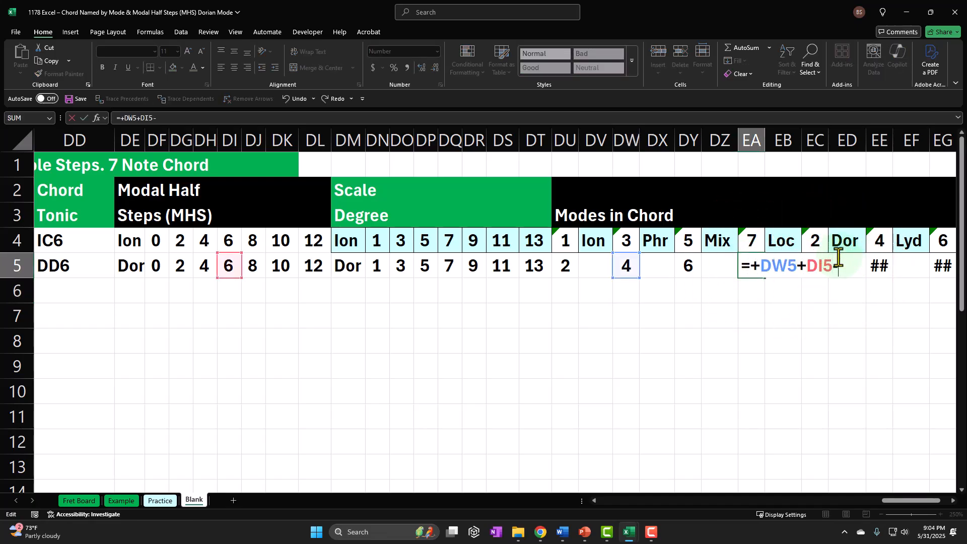
text(-7)
key(Return)
Extend the fifth Dorian mode formula in EC5 to =+DU5+DJ5-7.
click(814, 266)
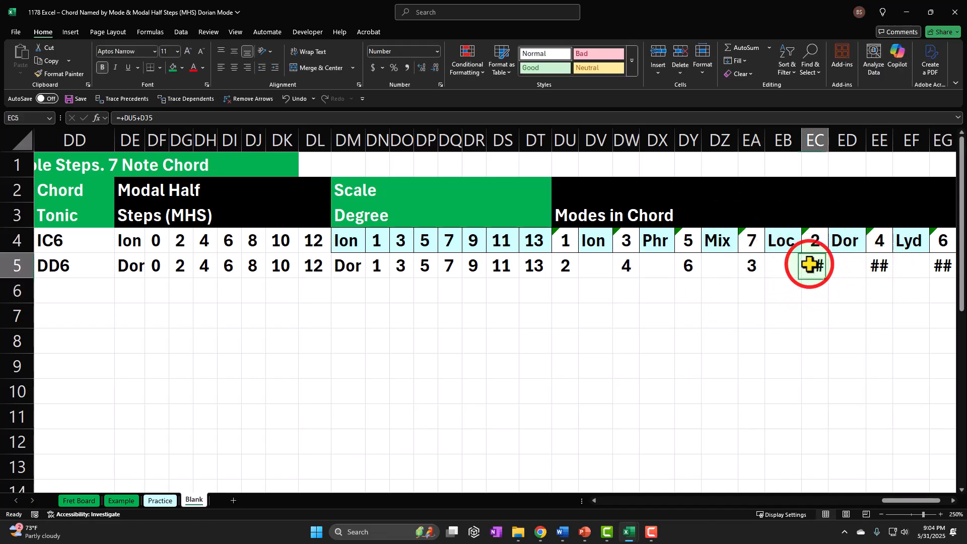
text(=+)
key(Left)
key(Left)
key(Left)
key(Left)
key(Left)
key(Left)
key(Left)
key(Left)
text(+)
key(Left)
key(Left)
key(Left)
key(Left)
key(Left)
key(Left)
key(Left)
key(Left)
key(Left)
key(Left)
key(Left)
key(Left)
key(Left)
key(Left)
key(Left)
key(Left)
key(Left)
key(Left)
key(Left)
click(903, 258)
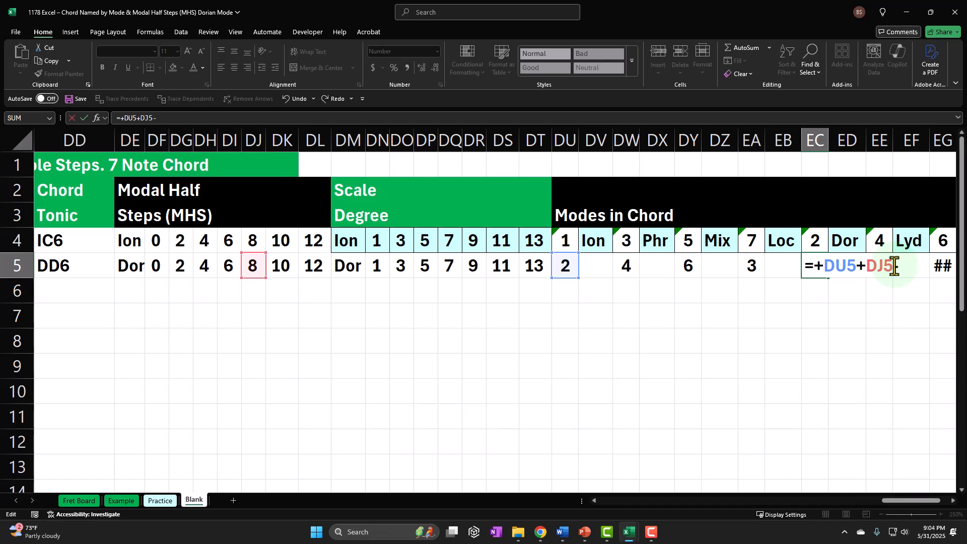
key(Return)
Change the sixth Dorian mode formula in EE5 to =+DU5+DK5-7.
key(Right)
key(Right)
key(Right)
key(Right)
key(Right)
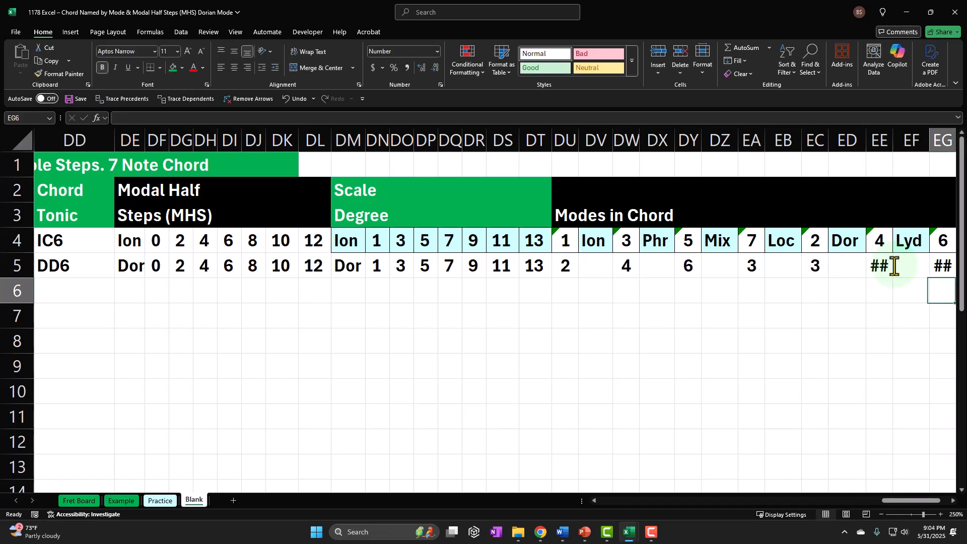
double_click(804, 267)
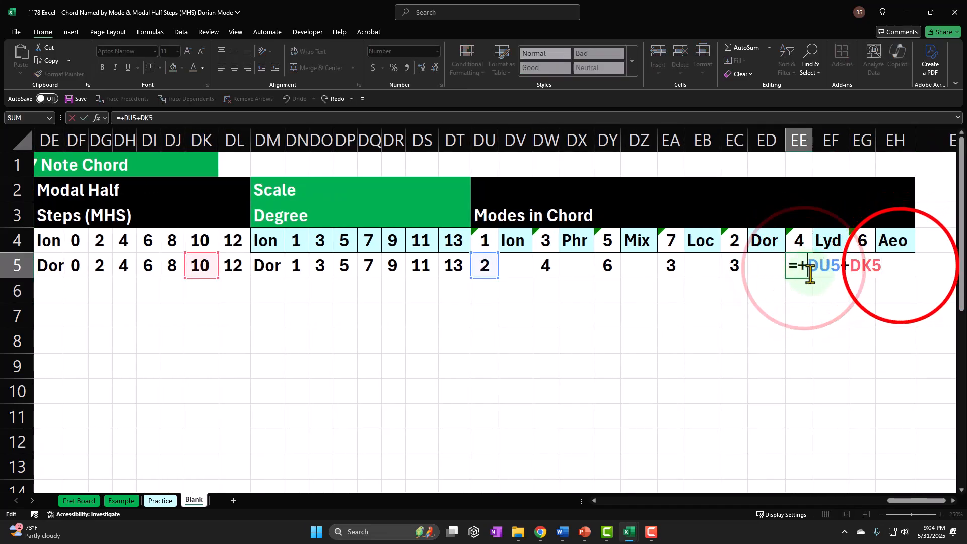
click(901, 267)
text(-7)
key(Return)
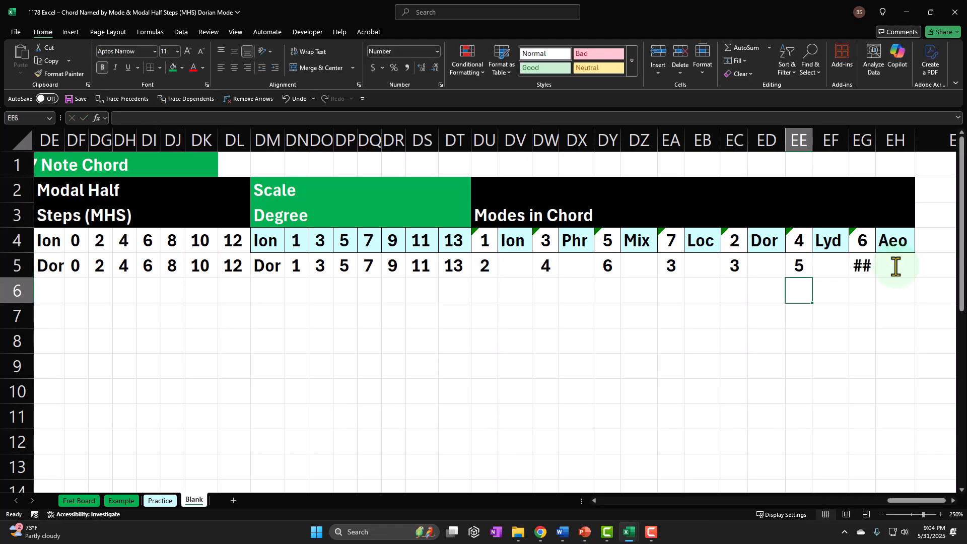
Subtract 7 in the seventh Dorian mode formula in EG5, making it =+DU5+DL5-7.
click(876, 267)
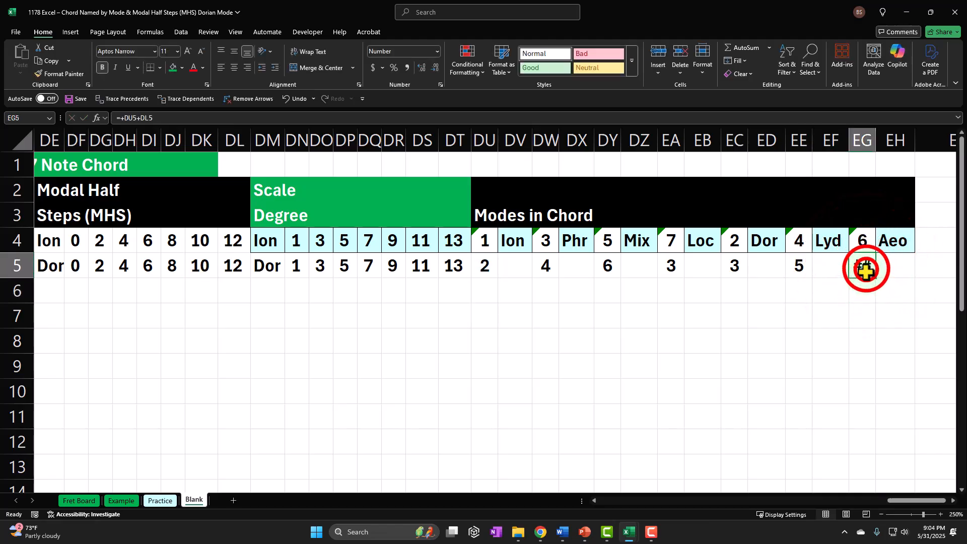
double_click(876, 267)
click(938, 267)
text(-)
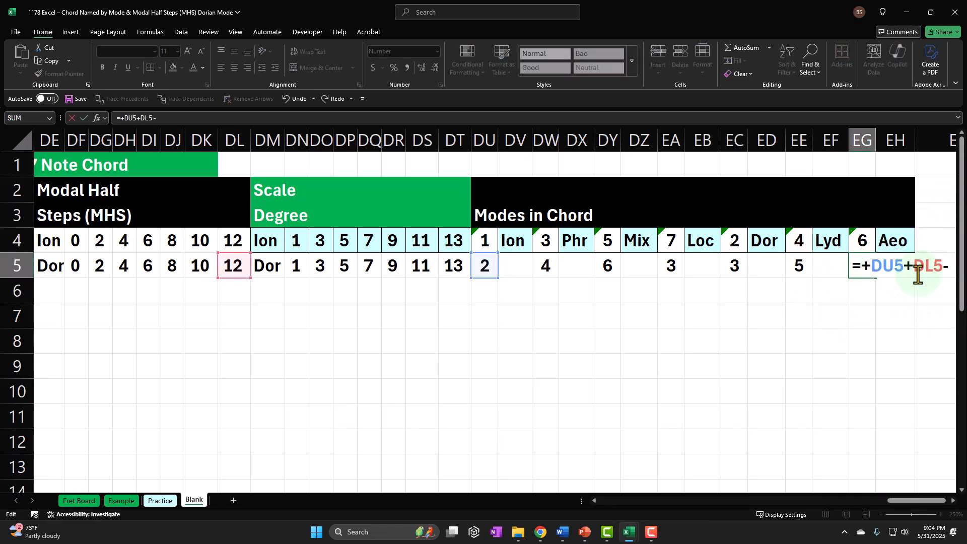
text(7)
key(Return)
key(Left)
key(Left)
key(Left)
key(Left)
key(Left)
key(Left)
key(Left)
key(Left)
key(Left)
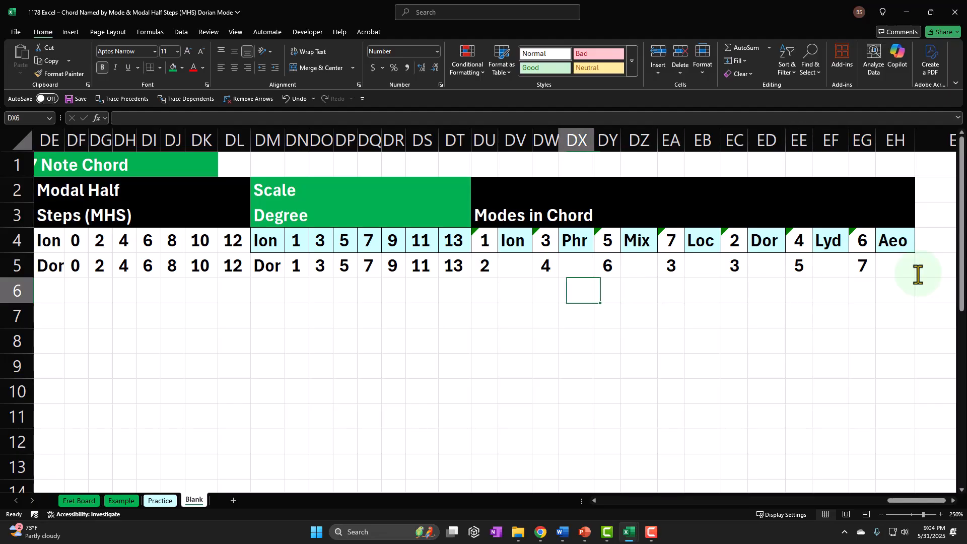
Copy the XLOOKUP mode-name formula from DA5 into DV5 to name the seven-note Dorian chord's first mode.
key(Left)
key(Left)
key(Left)
key(Left)
key(Left)
key(Left)
key(Left)
key(Left)
key(Left)
key(Left)
key(Left)
key(Left)
key(Left)
key(Left)
key(Left)
key(Left)
key(Left)
key(Left)
key(Left)
key(Left)
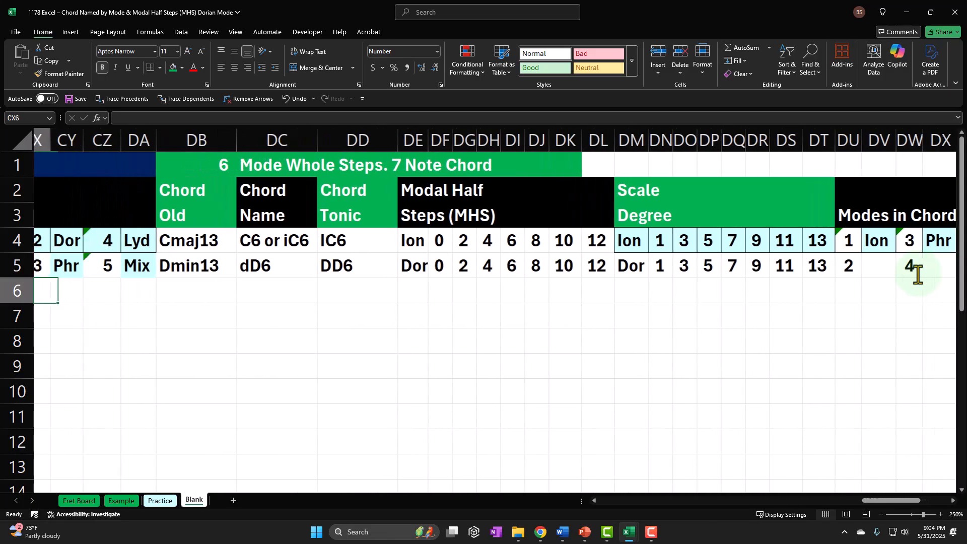
key(Left)
click(196, 266)
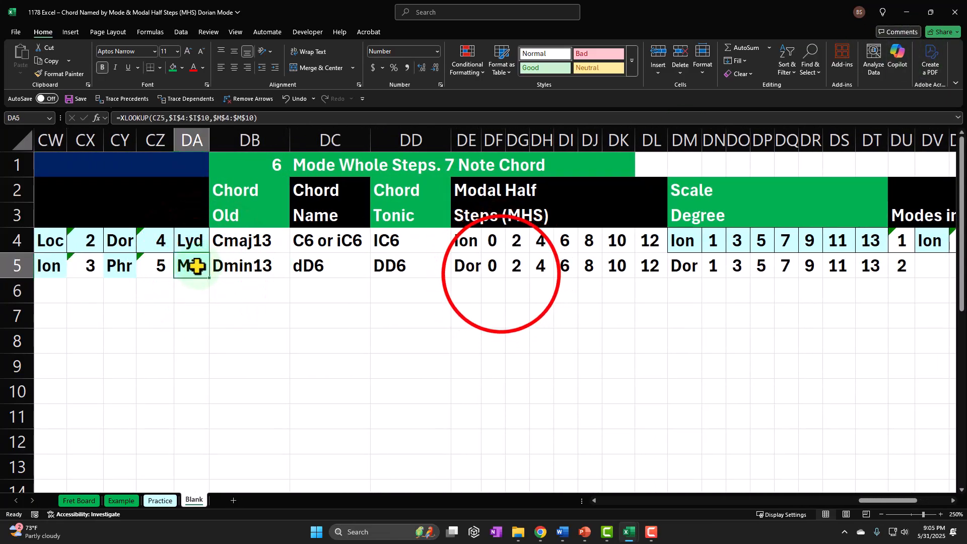
key(ctrl+c)
click(497, 272)
key(Right)
key(Right)
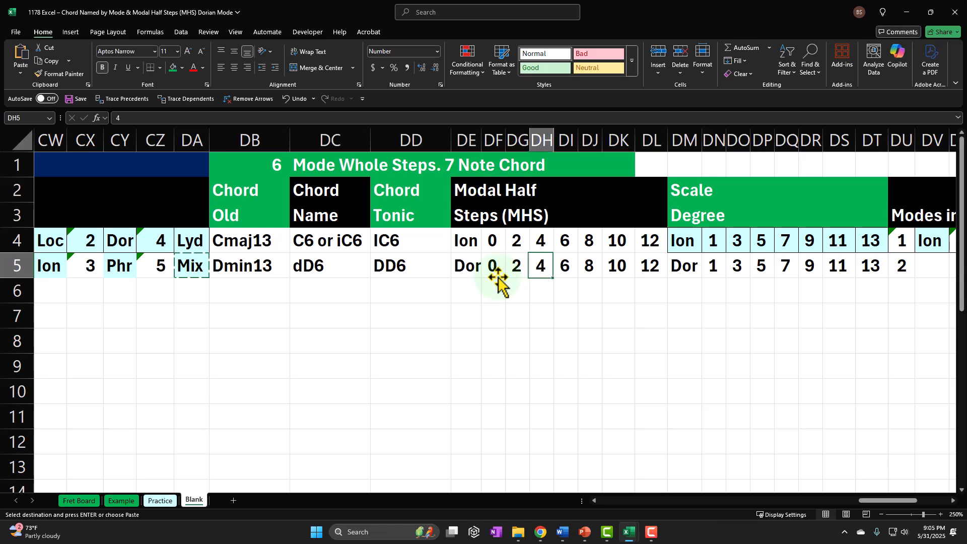
key(Right)
key(Right)
key(Right)
key(Right)
key(Right)
key(Right)
key(Right)
key(Right)
key(Right)
key(Right)
key(Right)
key(Right)
key(Right)
key(Right)
key(Right)
key(Right)
key(Right)
key(Right)
key(Right)
key(Right)
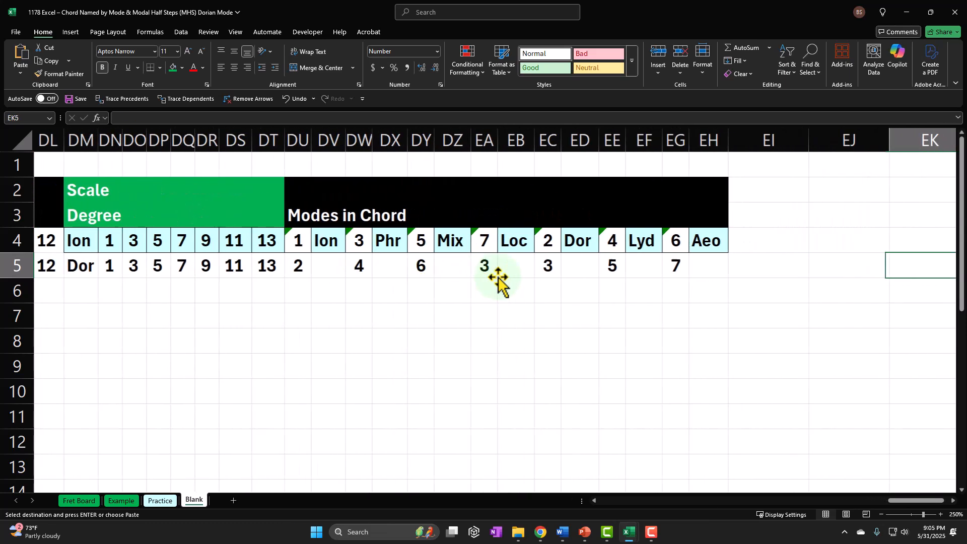
click(302, 270)
key(ctrl+v)
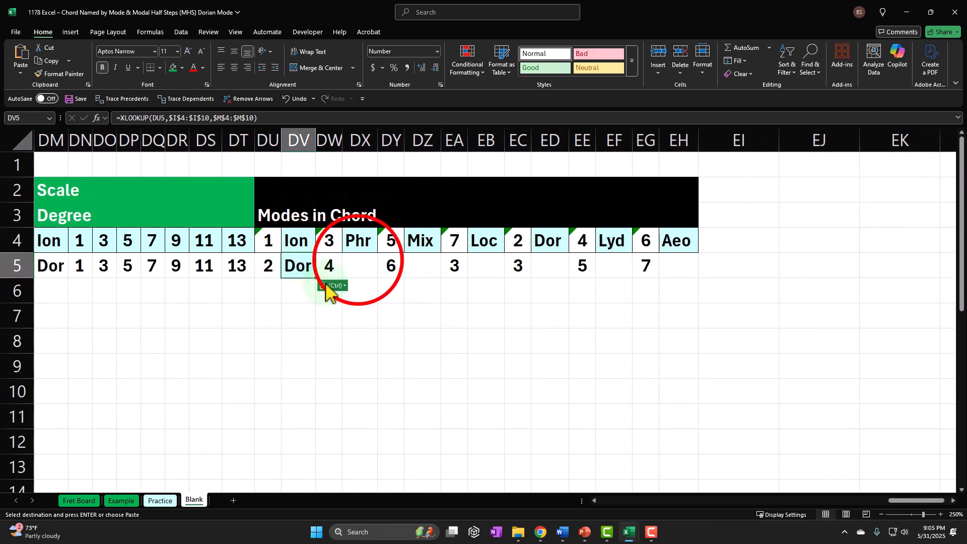
Paste the same mode-name lookup into DX5, DZ5, EB5 and ED5 of the Dorian row.
click(358, 265)
key(ctrl+v)
click(421, 263)
key(ctrl+v)
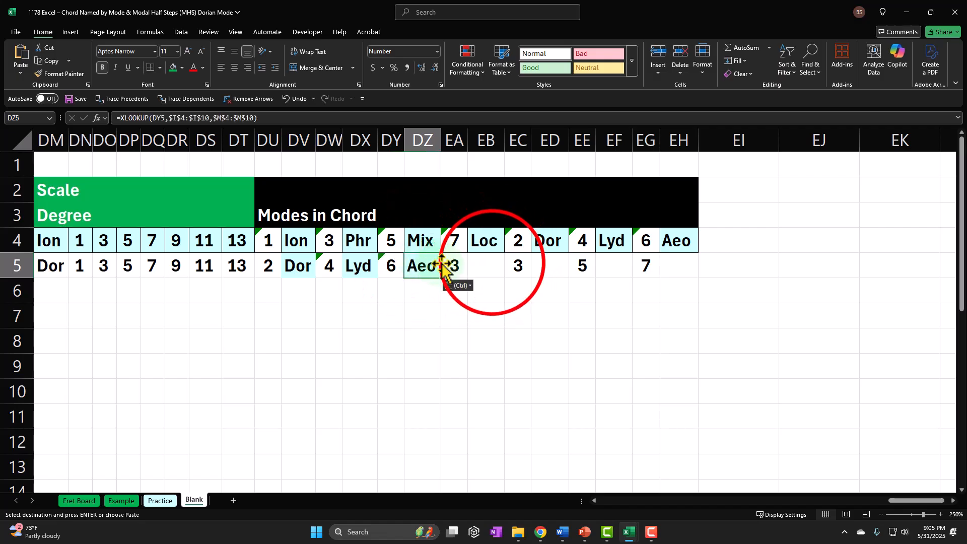
click(492, 263)
key(ctrl+v)
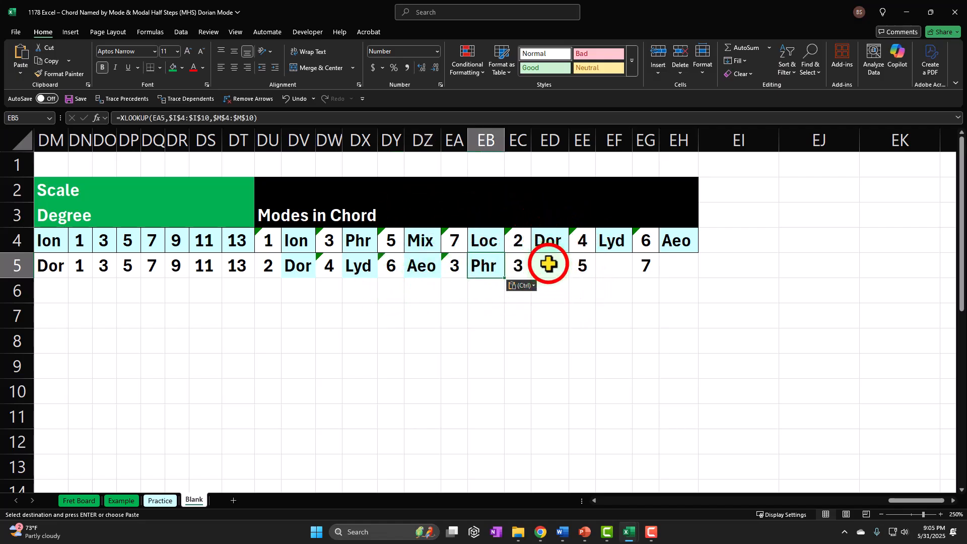
click(550, 263)
key(ctrl+v)
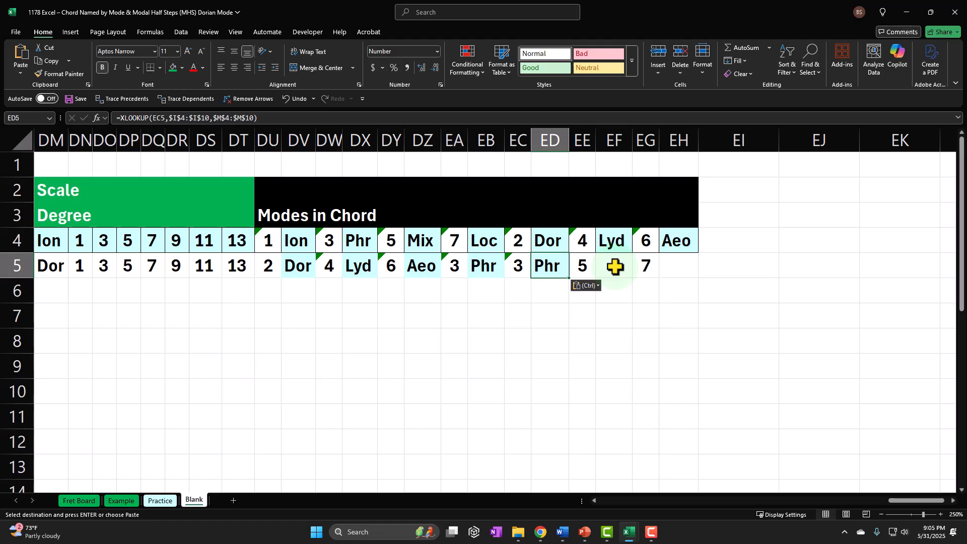
Re-enter the fourth Dorian mode number in EA5 as +DU5+DI5, adding the half steps to the first mode number.
click(341, 286)
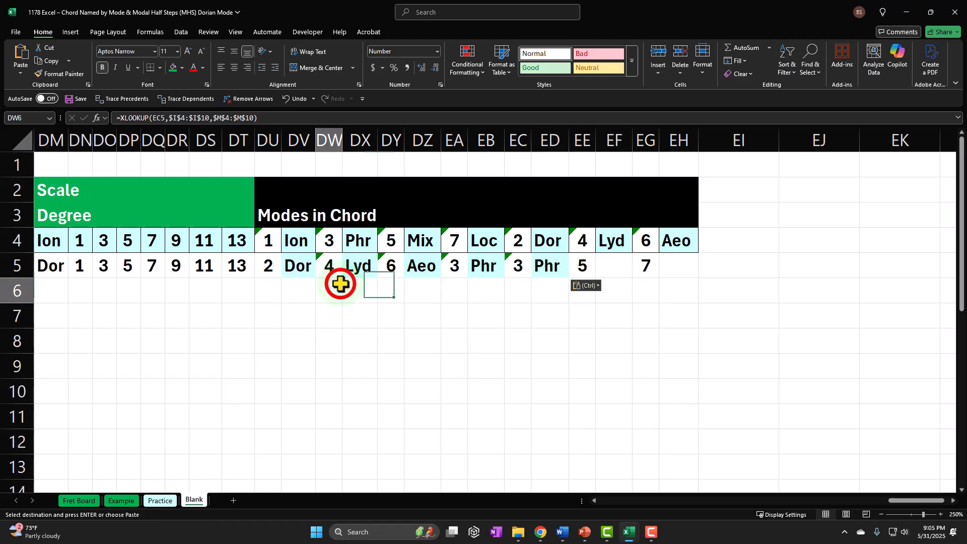
key(Right)
key(Right)
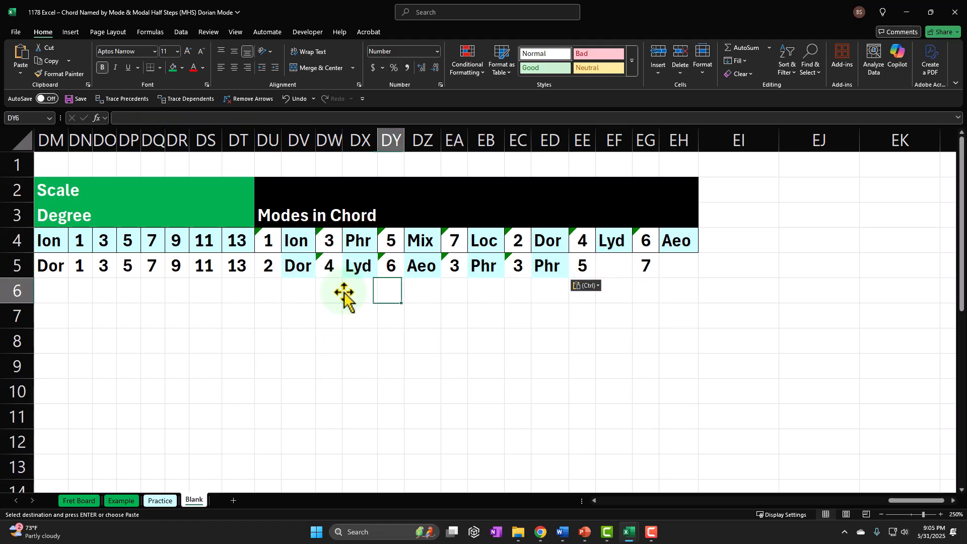
key(Up)
key(Right)
key(Right)
text(+)
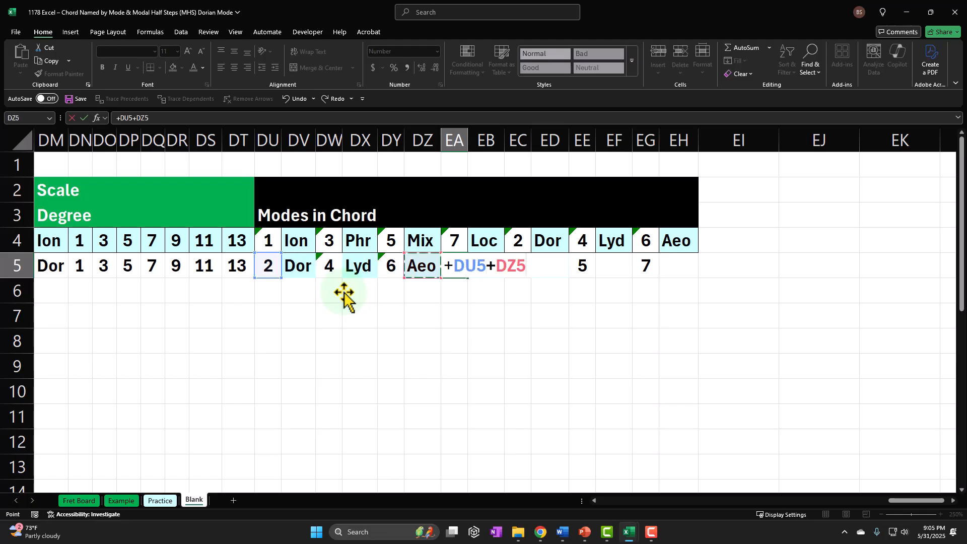
key(Left)
key(Left)
key(Left)
key(Left)
key(Left)
key(Left)
key(Left)
key(Left)
key(Left)
key(Left)
key(Left)
key(Left)
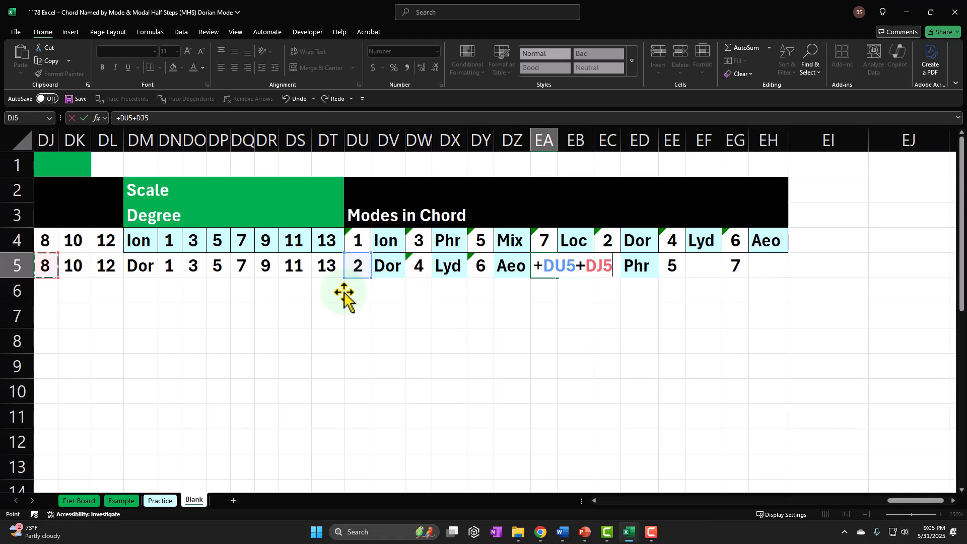
key(Right)
key(Right)
key(Right)
key(Left)
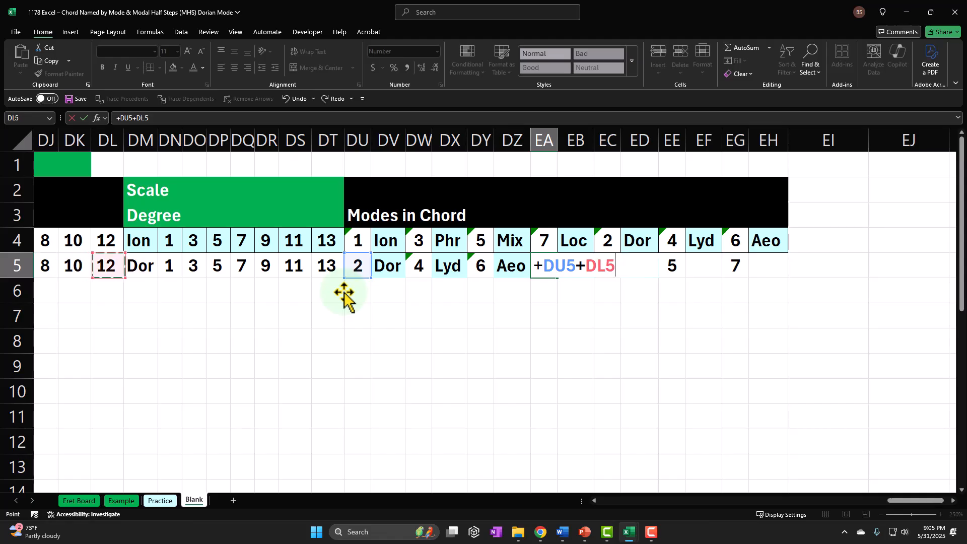
key(Left)
key(Left)
key(Left)
key(Left)
key(Left)
key(Left)
key(Left)
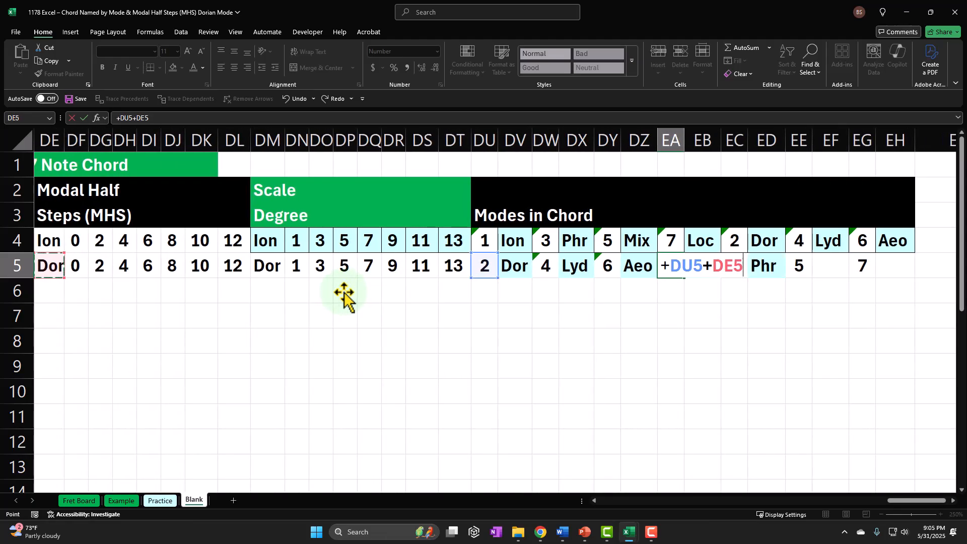
key(Right)
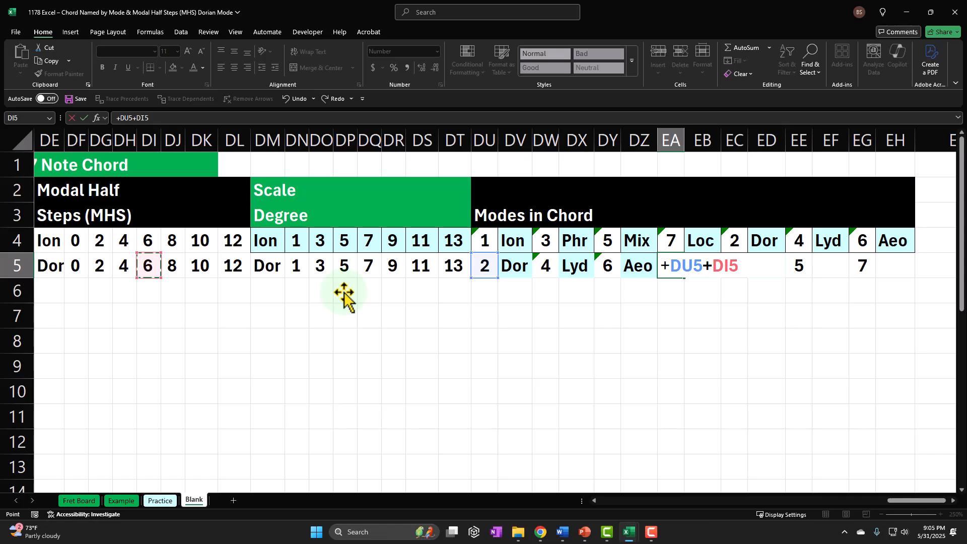
key(Return)
Check the third mode formula in DY5 and pick DI5 again as the half-step reference in EA5.
double_click(605, 266)
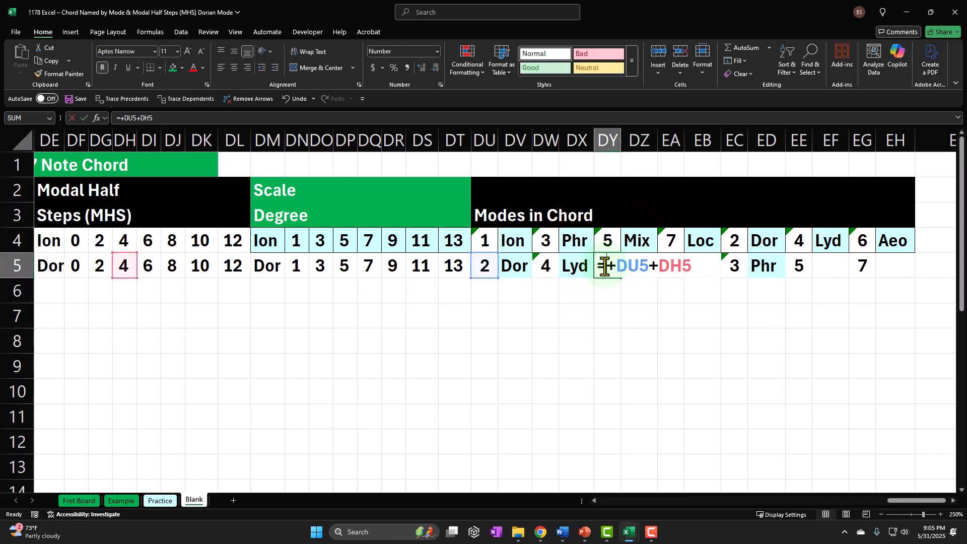
key(Return)
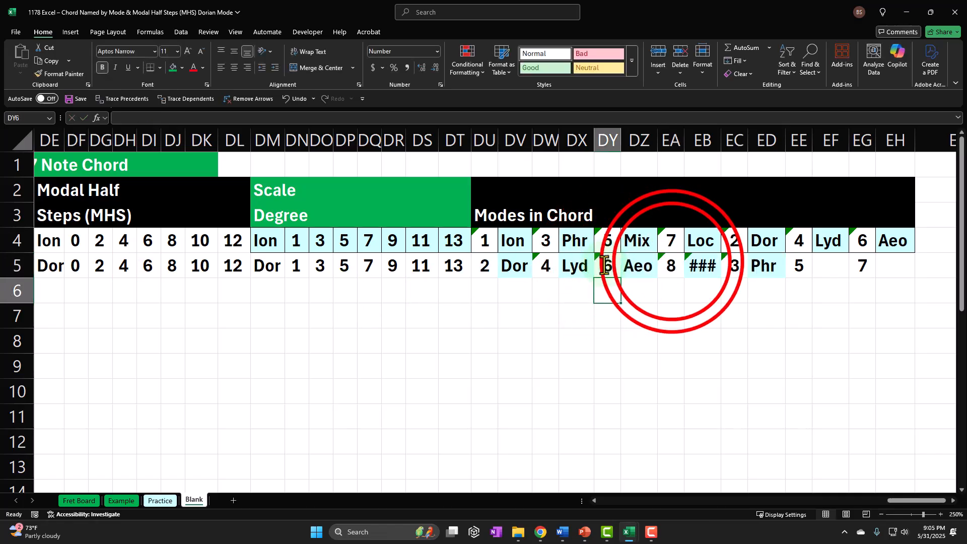
double_click(672, 264)
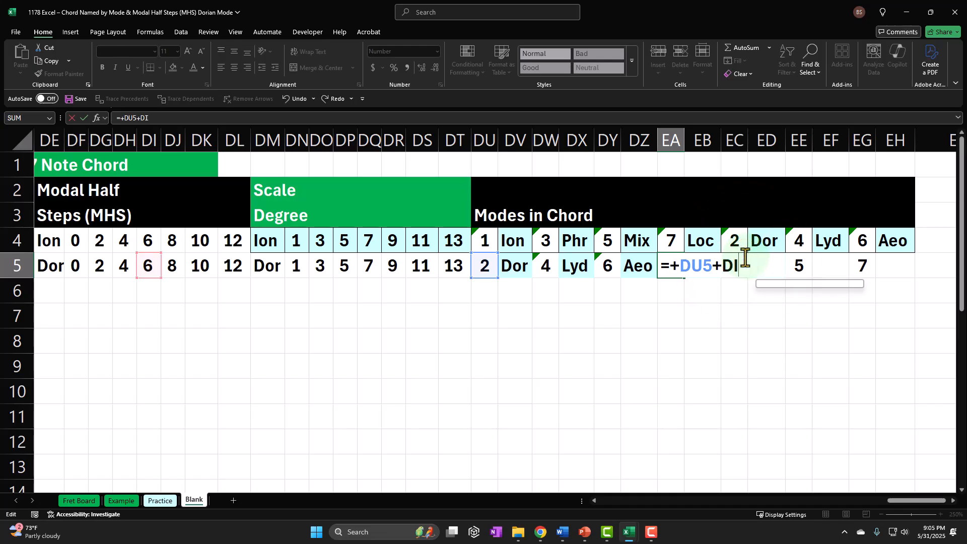
key(BackSpace)
key(BackSpace)
click(143, 265)
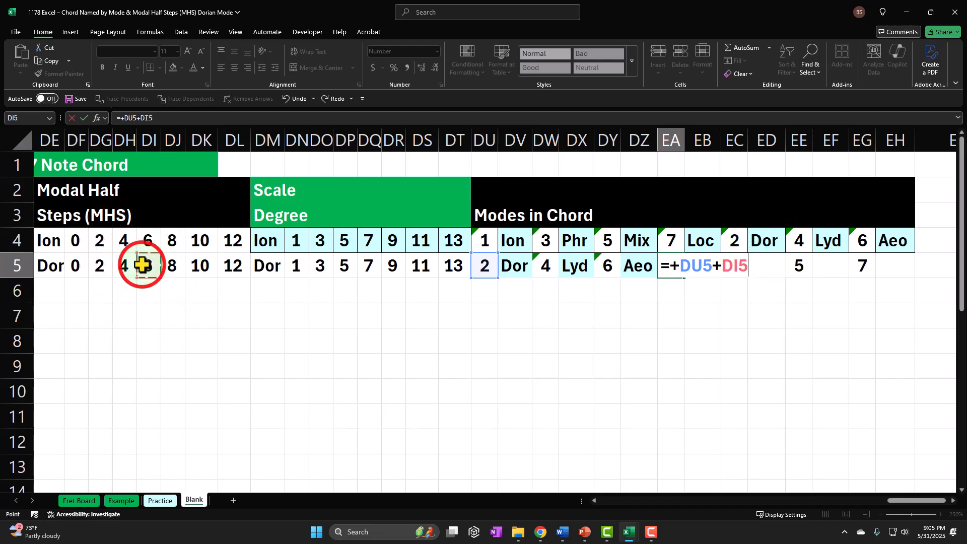
key(Return)
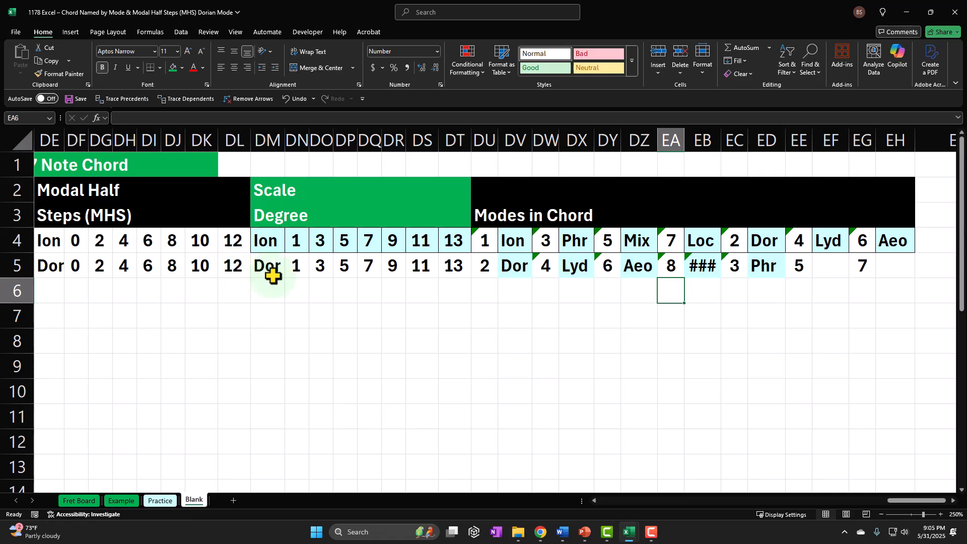
Widen column EB slightly and subtract 7 in the fourth mode number formula in EA5.
mouse_move(722, 142)
mouse_down()
mouse_move(734, 146)
mouse_move(727, 136)
mouse_up()
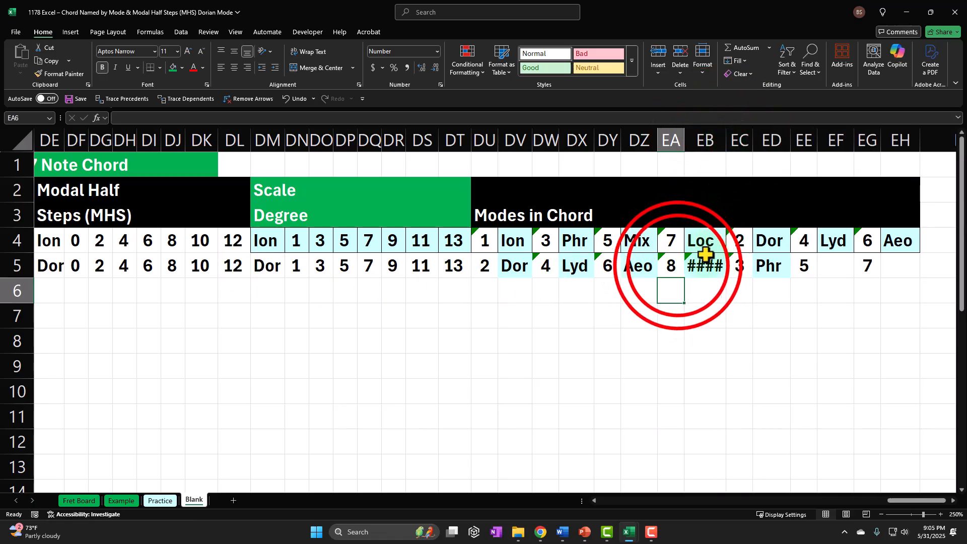
double_click(672, 264)
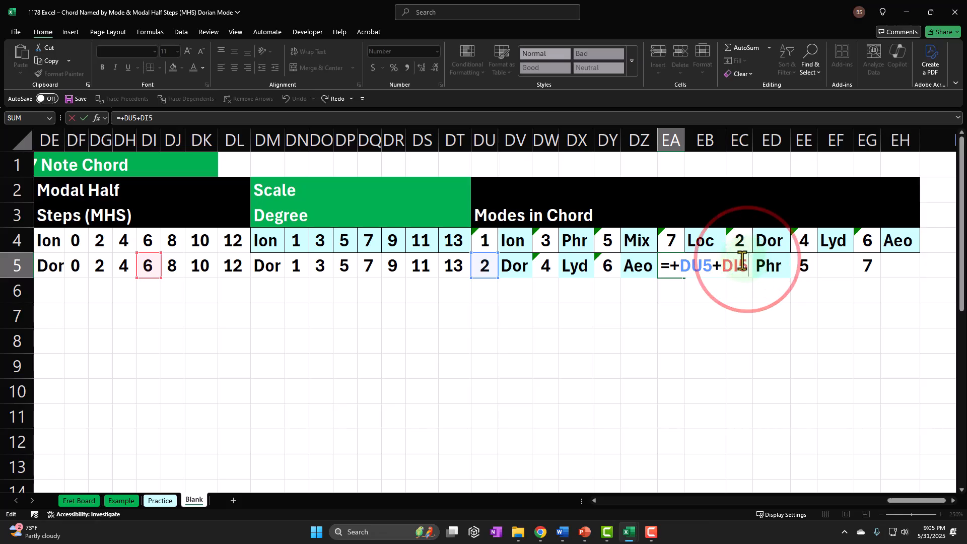
key(Return)
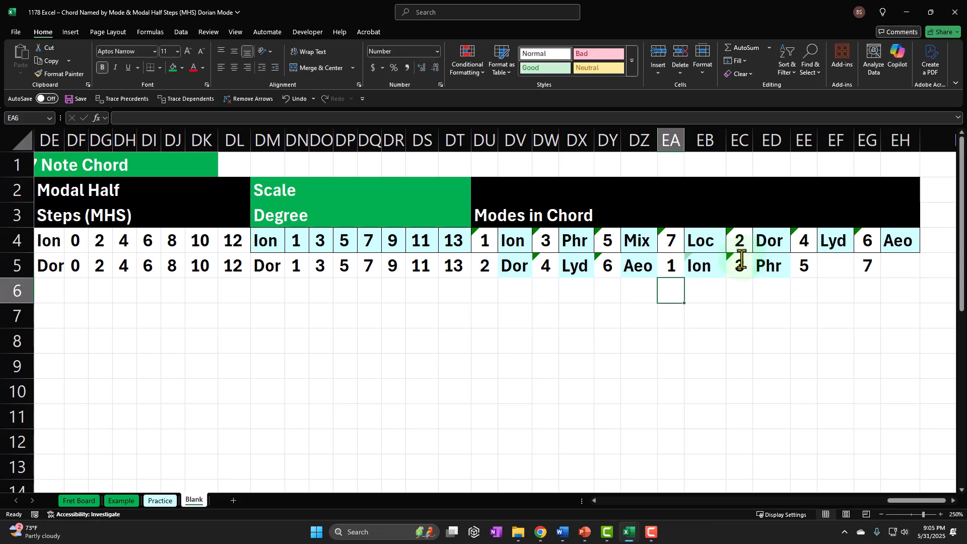
Review the Dorian mode names and numbers one by one from DV5 through EE5.
click(515, 265)
key(Right)
key(Right)
key(Right)
key(Right)
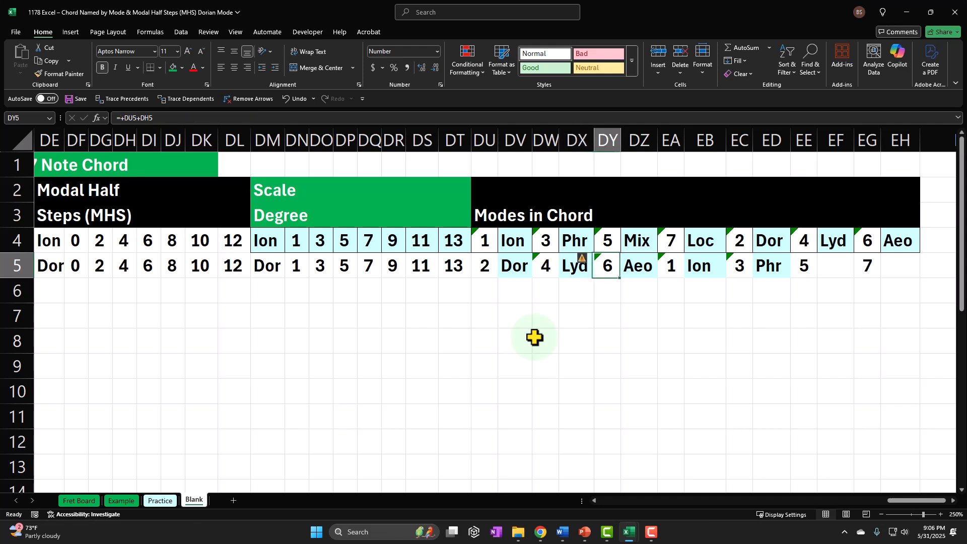
key(Right)
key(Right)
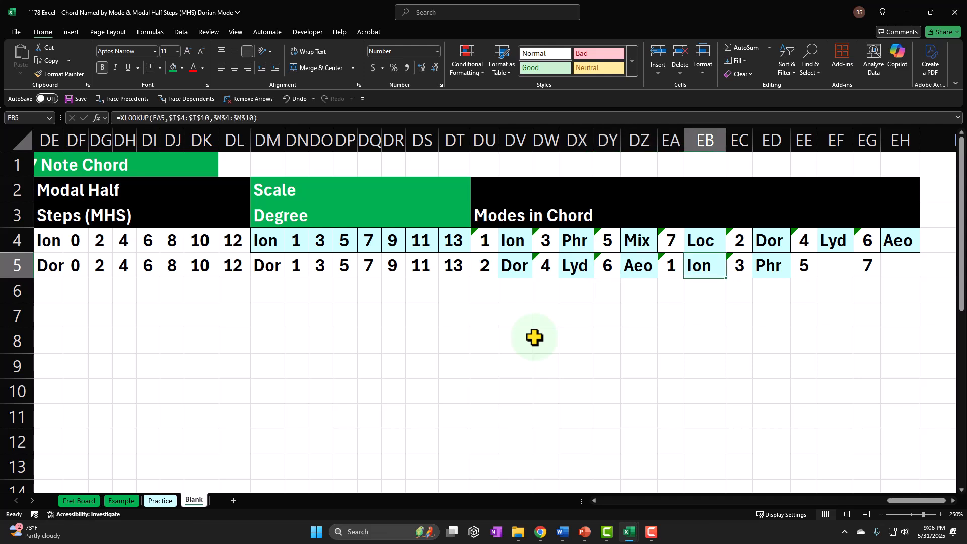
key(Right)
key(Right)
key(Right)
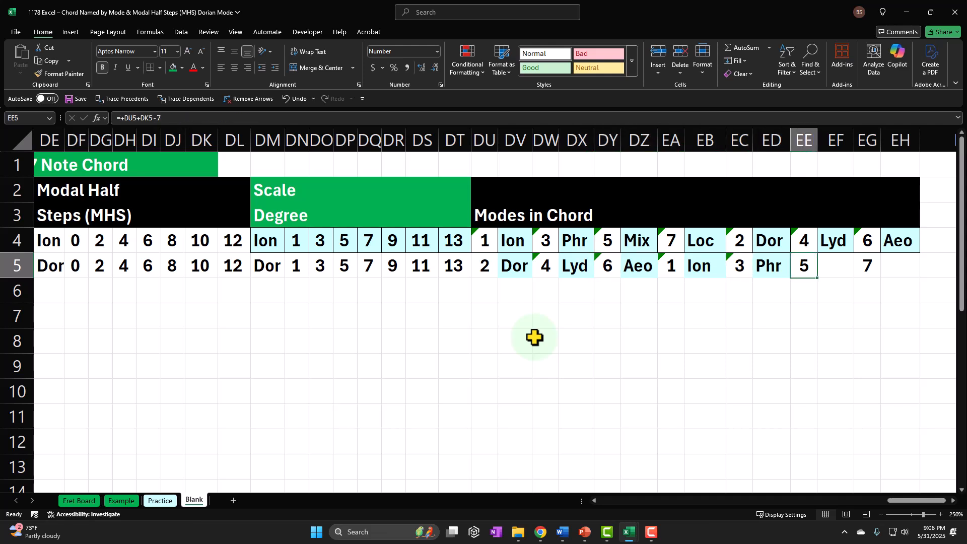
Copy the mode-name lookup from ED5 into EF5 and EH5 to name the sixth and seventh modes.
click(762, 263)
key(ctrl+c)
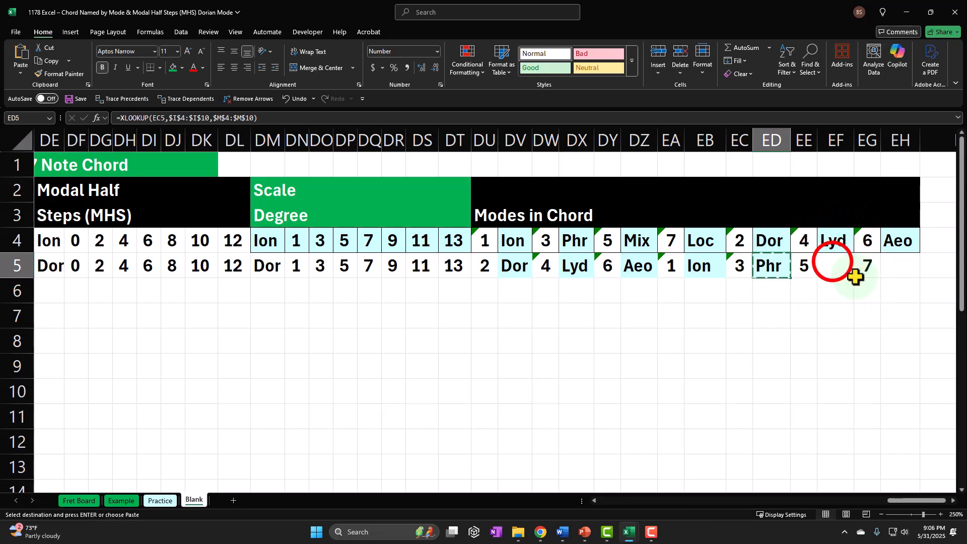
click(835, 265)
key(ctrl+v)
click(894, 272)
key(ctrl+v)
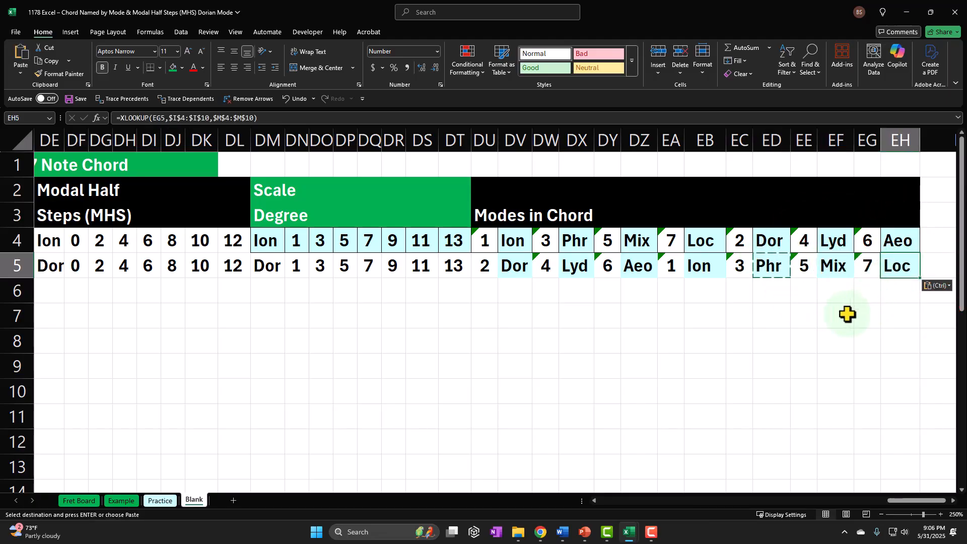
Examine the seven-note Dorian chord's modes across DU5:EG5 and go back to the four-note chord section.
click(481, 267)
key(Right)
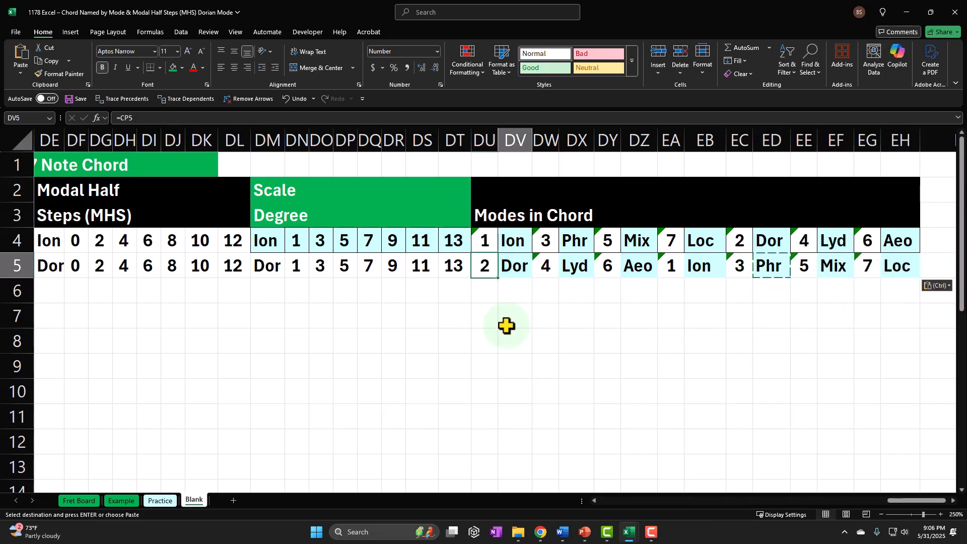
key(Right)
key(Right)
key(Right)
key(Right)
key(Right)
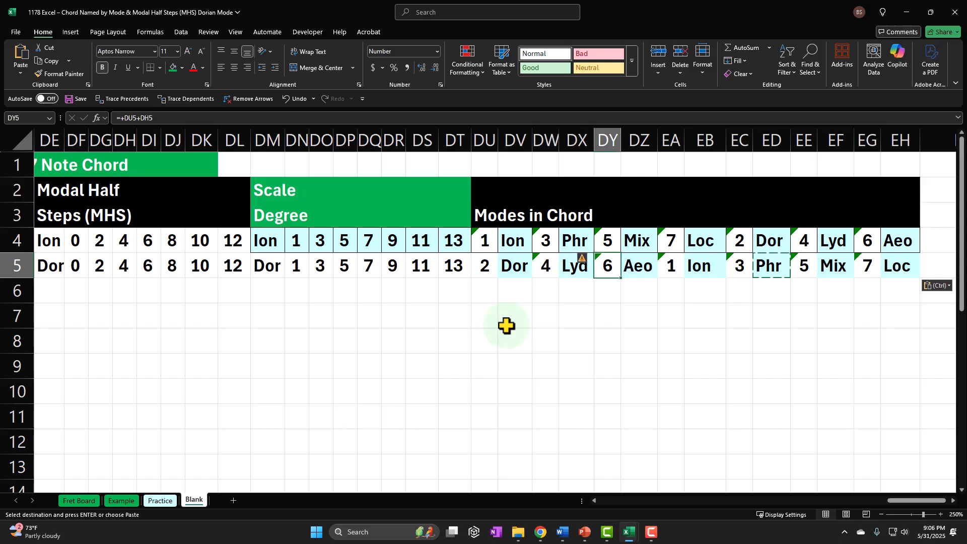
key(Right)
key(Right)
key(Right)
key(Right)
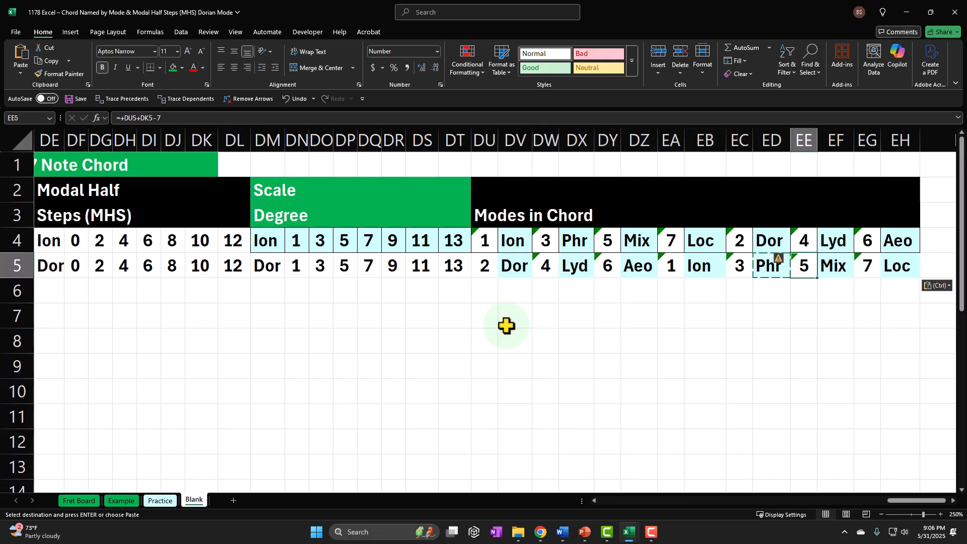
key(Right)
key(Right)
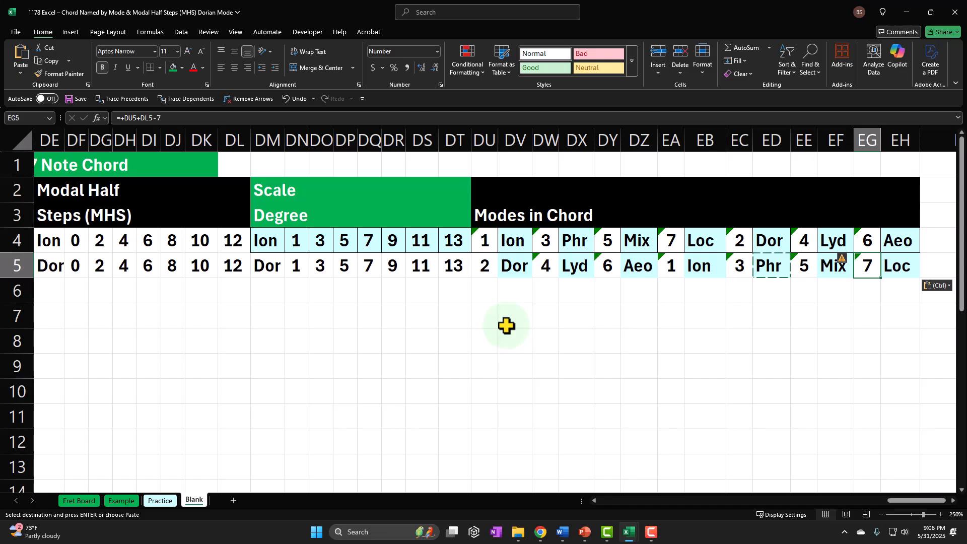
drag(483, 266, 879, 257)
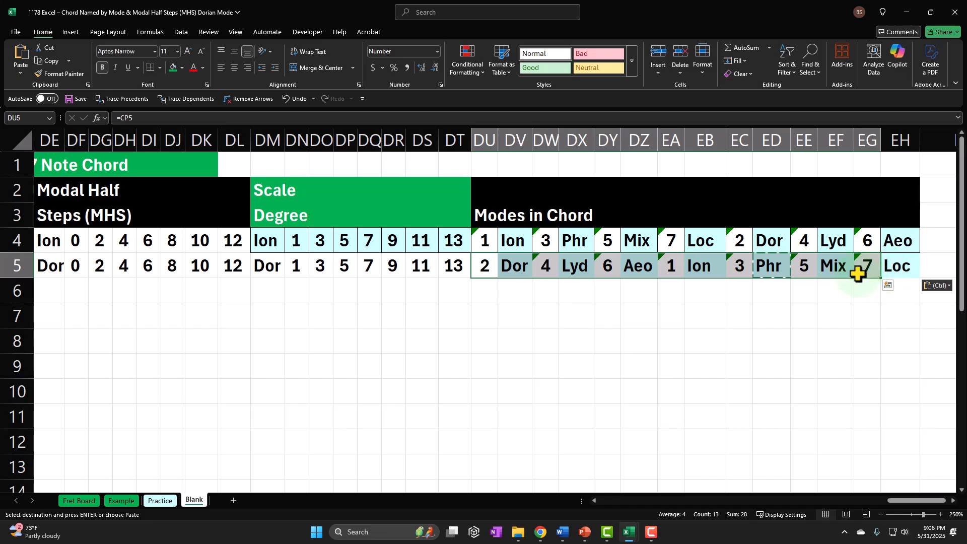
click(883, 482)
scroll(883, 482, left, 15)
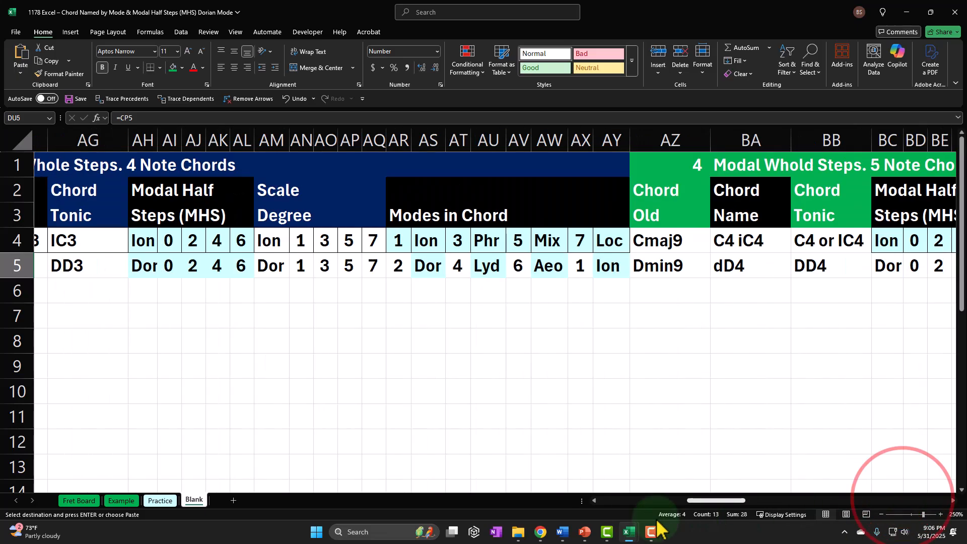